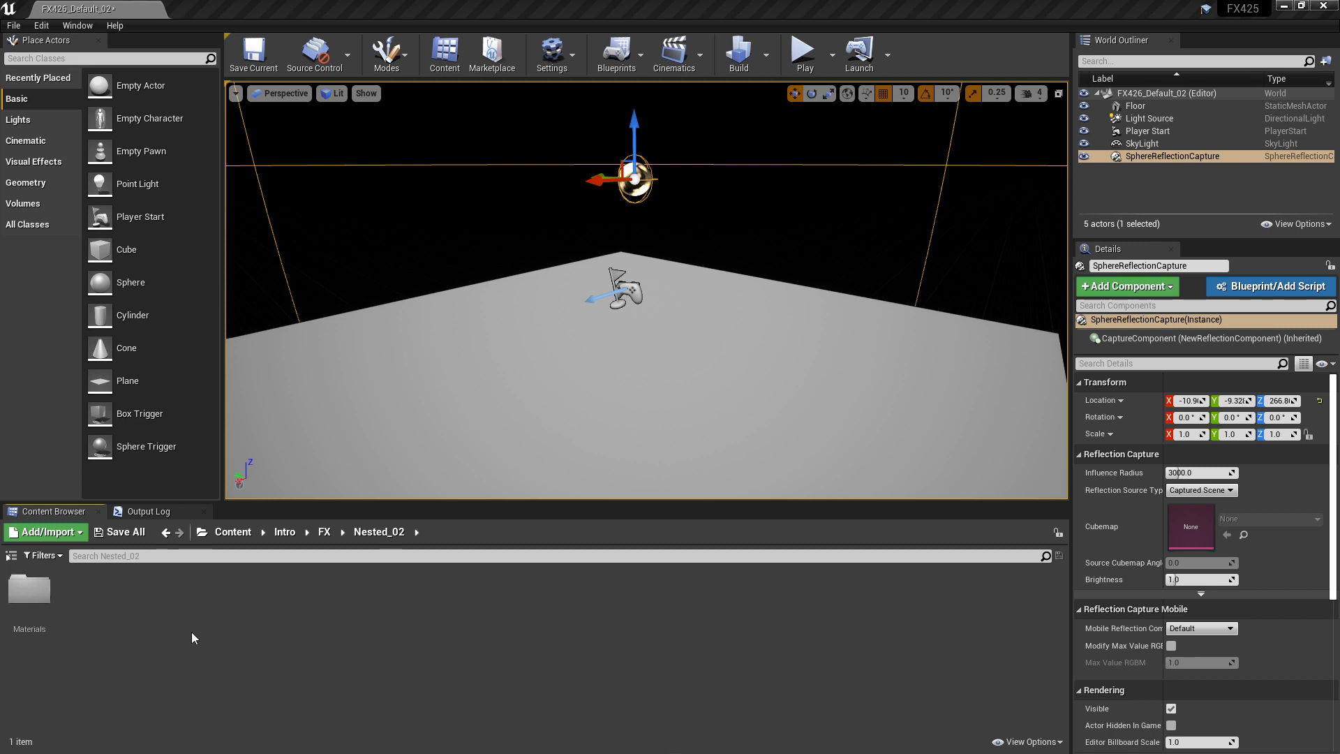
Look at the node graph and material settings of M_AllTheRend_01_Mesh in the Materials folder.
{"action": "double_click", "coordinate": [29, 592]}
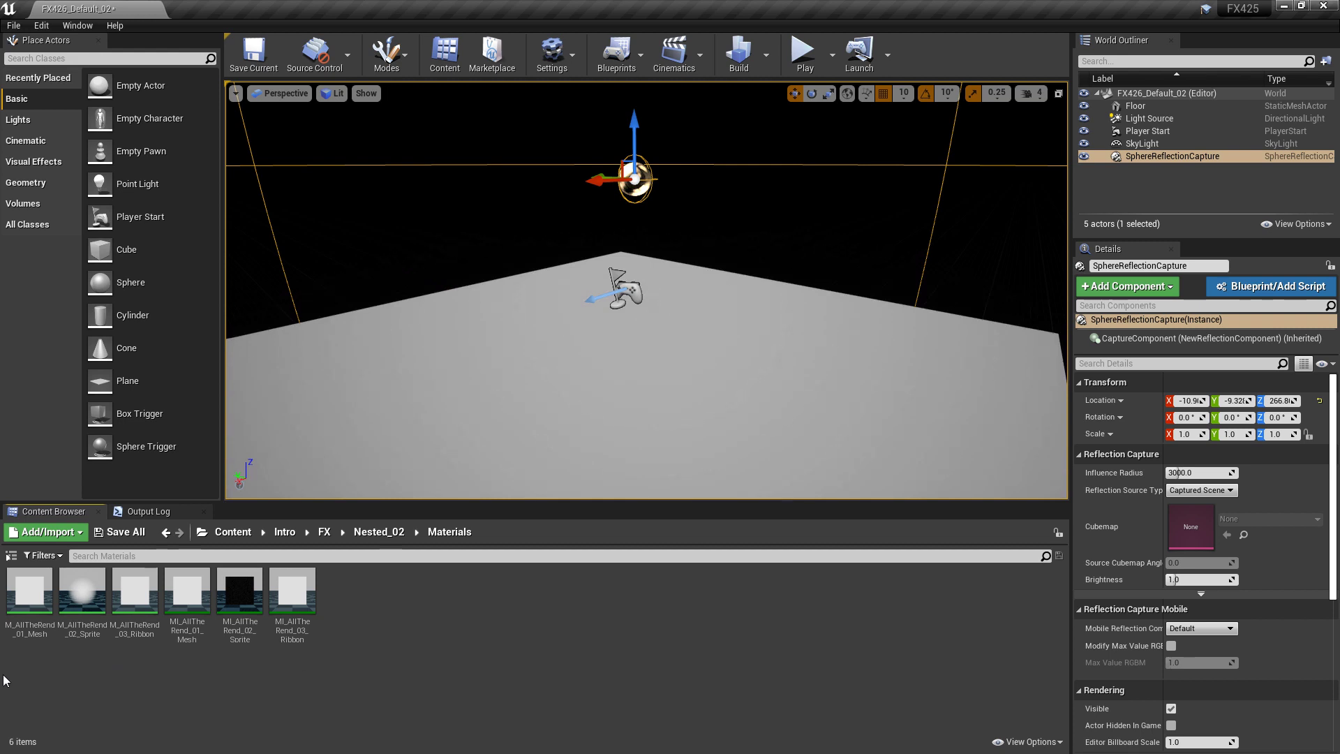
{"action": "double_click", "coordinate": [30, 592]}
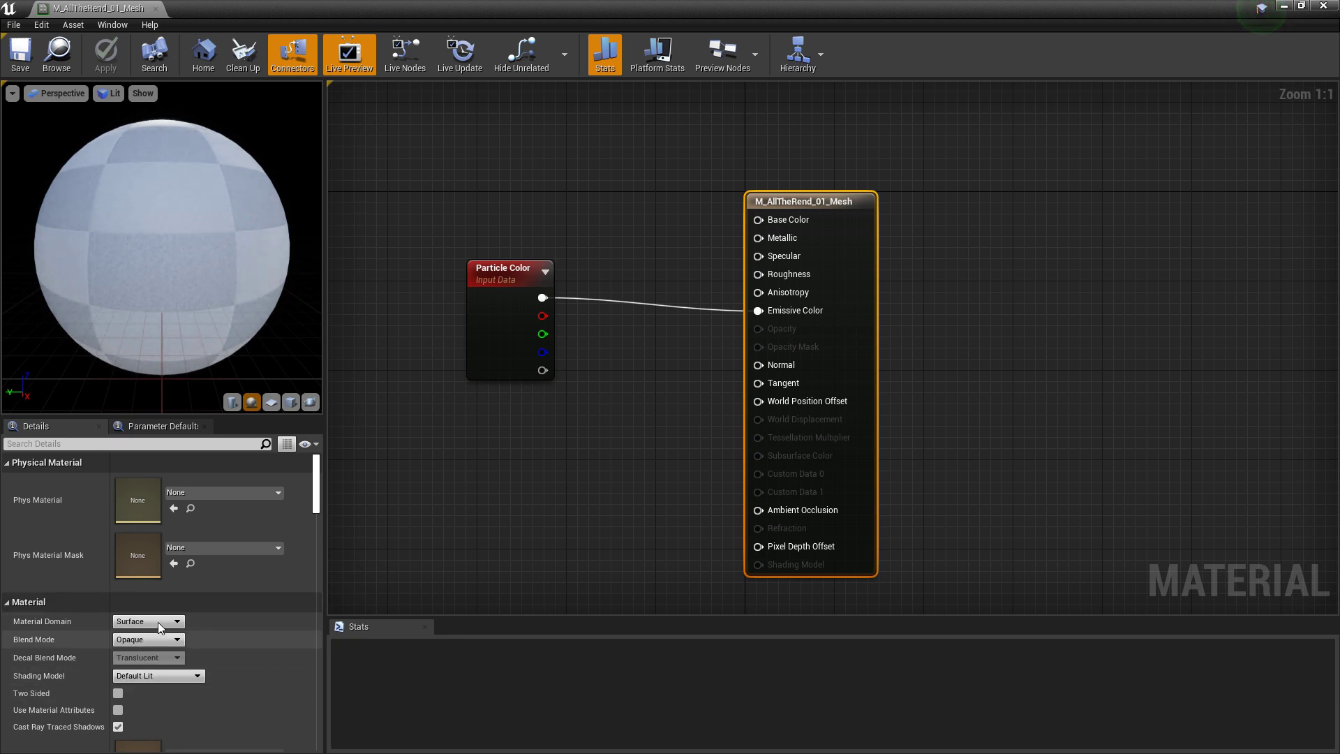
{"action": "left_click", "coordinate": [1324, 7]}
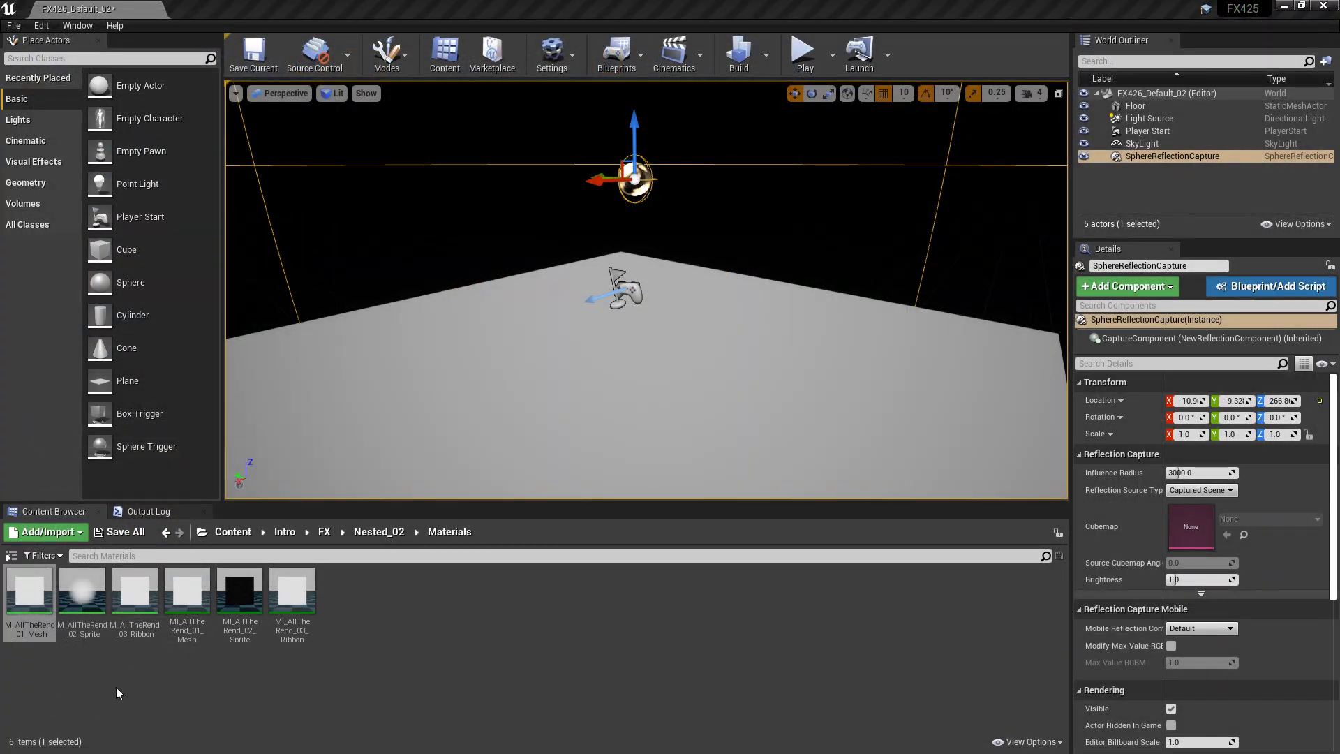
Examine M_AllTheRend_02_Sprite's graph, Texture Sample settings and blend mode, and look at M_AllTheRend_03_Ribbon.
{"action": "double_click", "coordinate": [88, 596]}
{"action": "right_click_drag", "start_coordinate": [382, 447], "coordinate": [672, 490]}
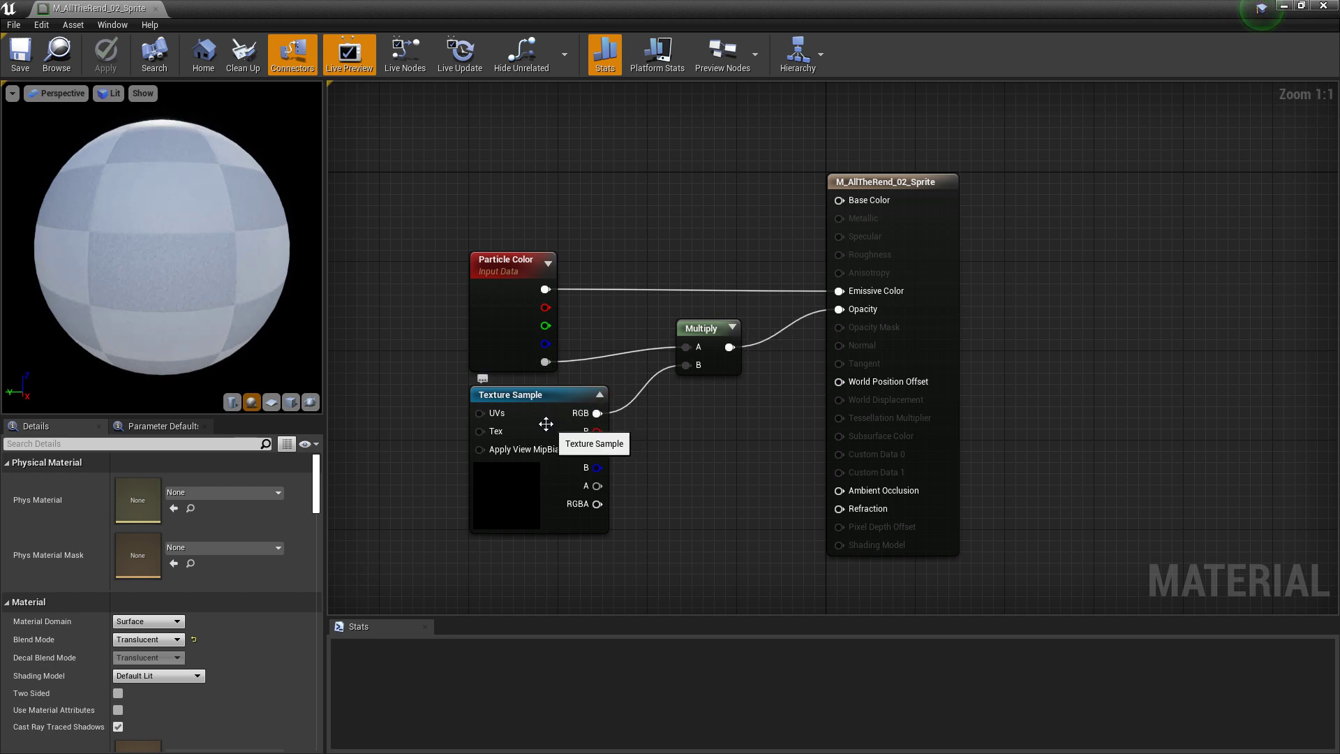
{"action": "left_click", "coordinate": [558, 424]}
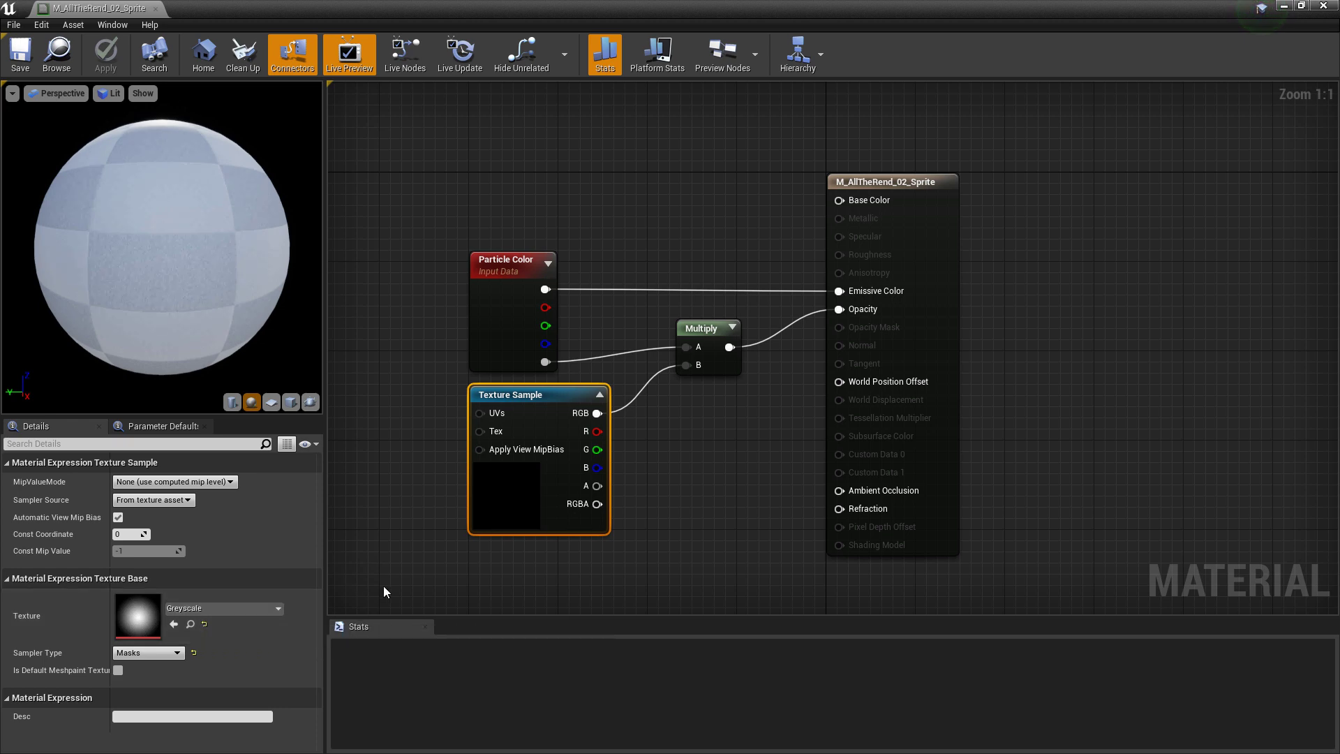
{"action": "left_click", "coordinate": [415, 556]}
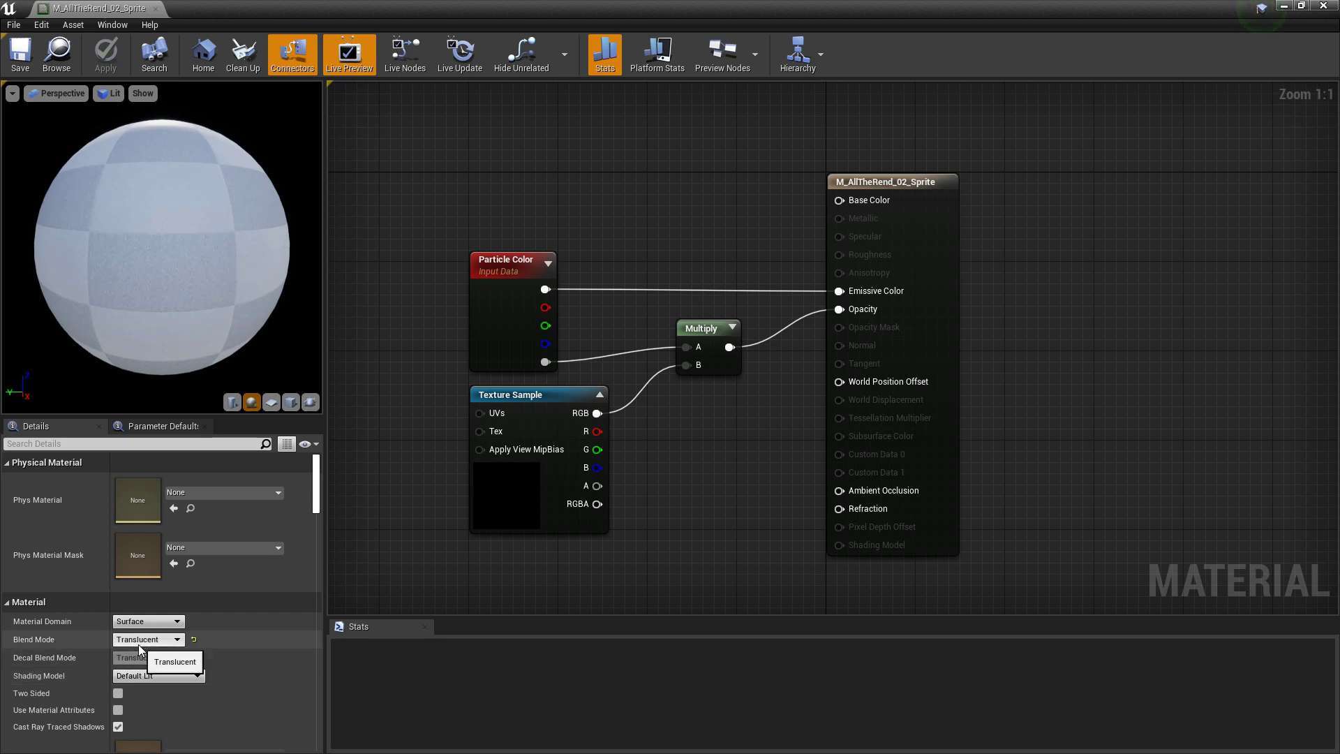
{"action": "left_click", "coordinate": [1324, 7]}
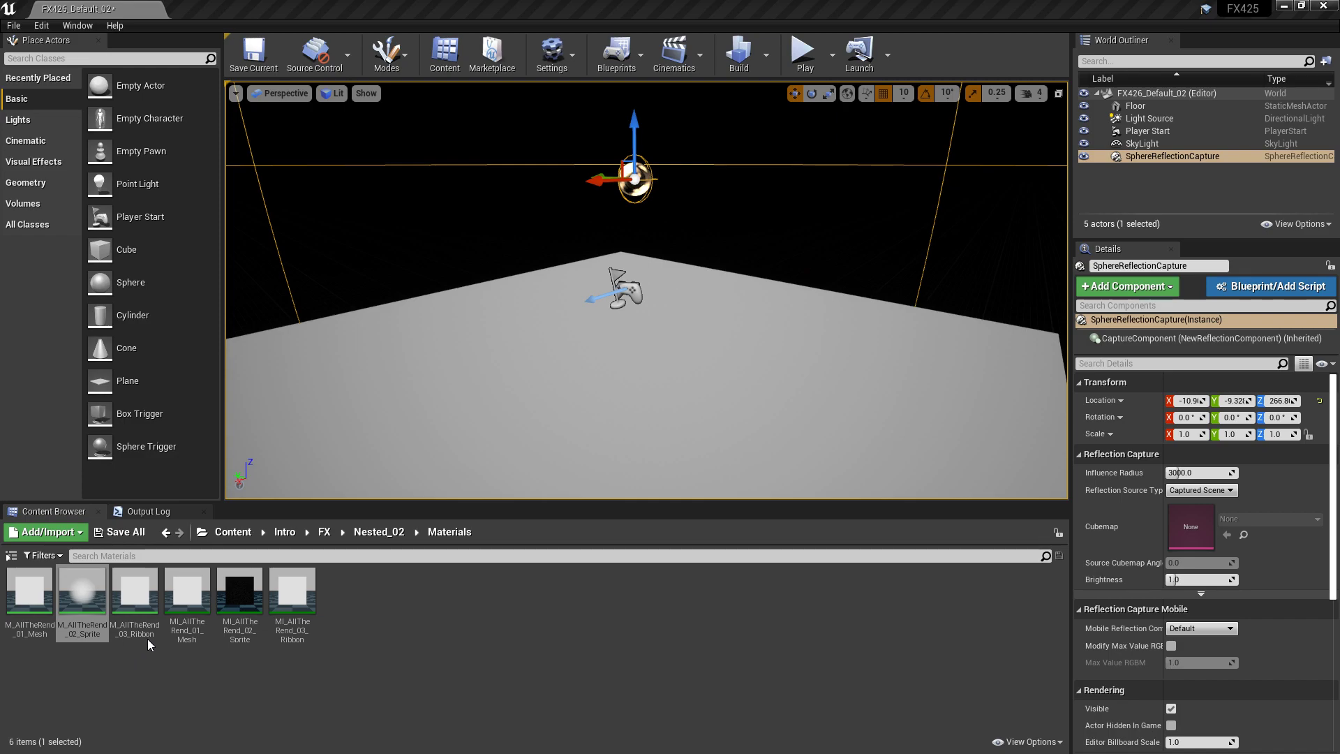
{"action": "double_click", "coordinate": [138, 611]}
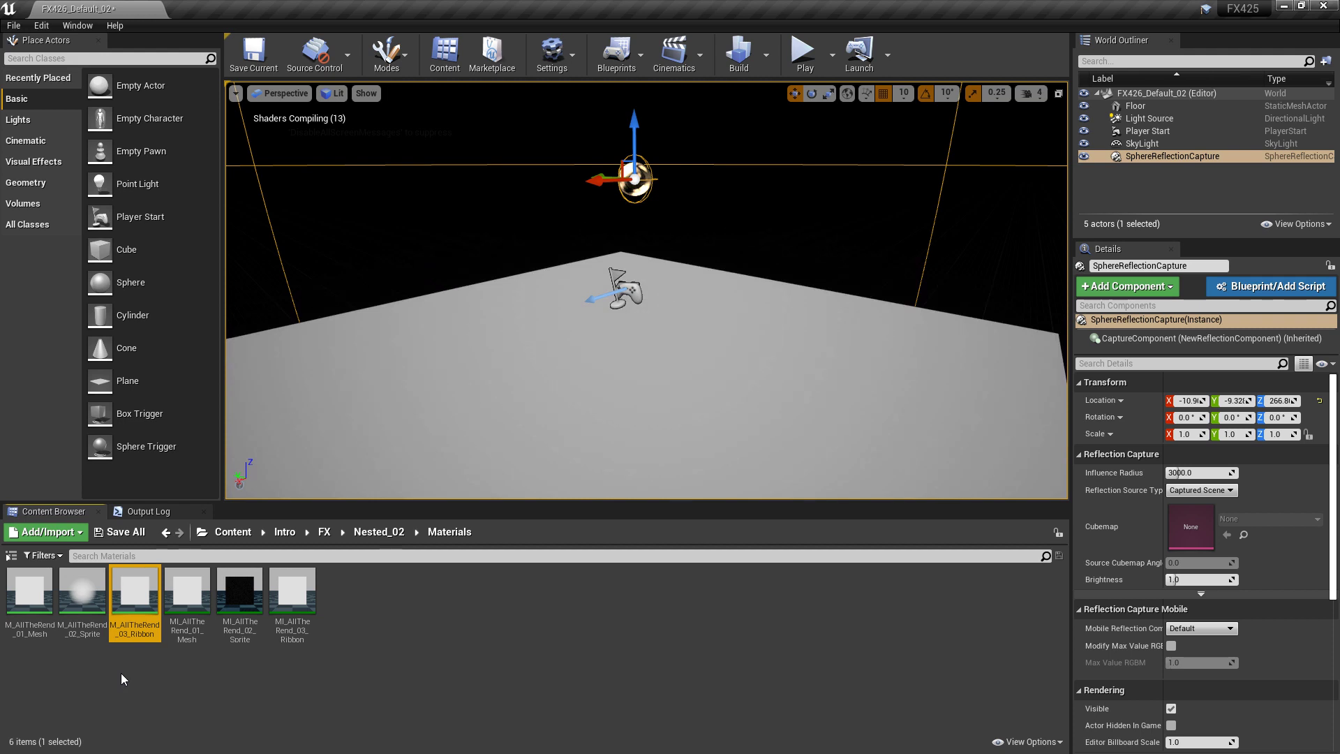
Create a Niagara Emitter from the Empty template in the Nested_02 folder and name it NE_AllTheRend_01.
{"action": "left_click", "coordinate": [373, 533]}
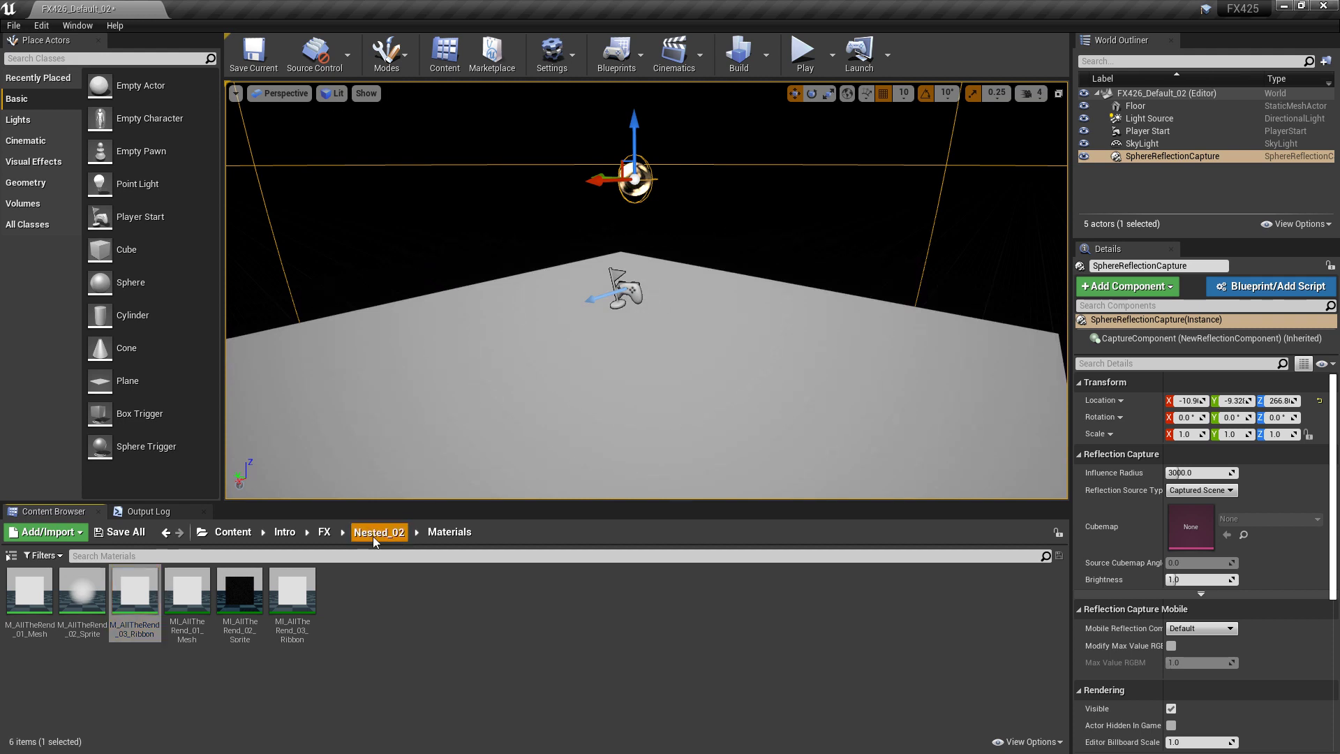
{"action": "right_click", "coordinate": [129, 611]}
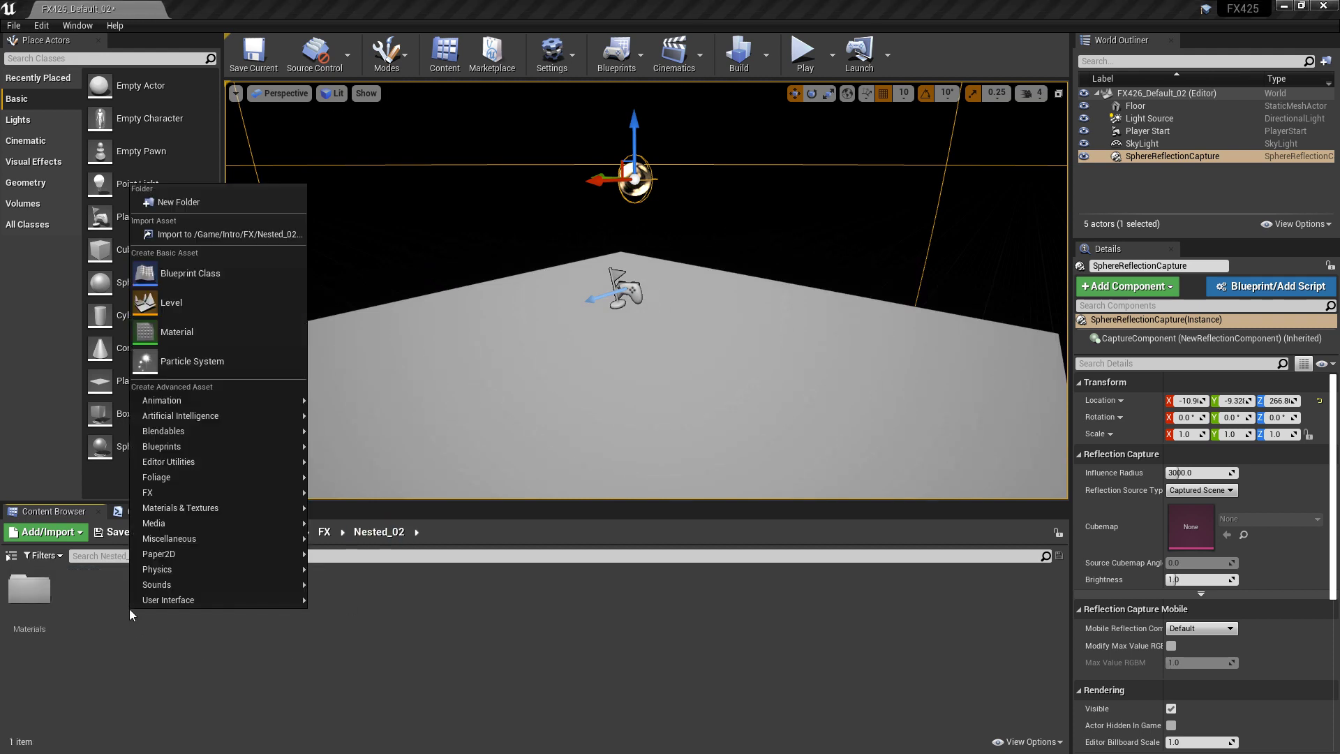
{"action": "mouse_move", "coordinate": [212, 492]}
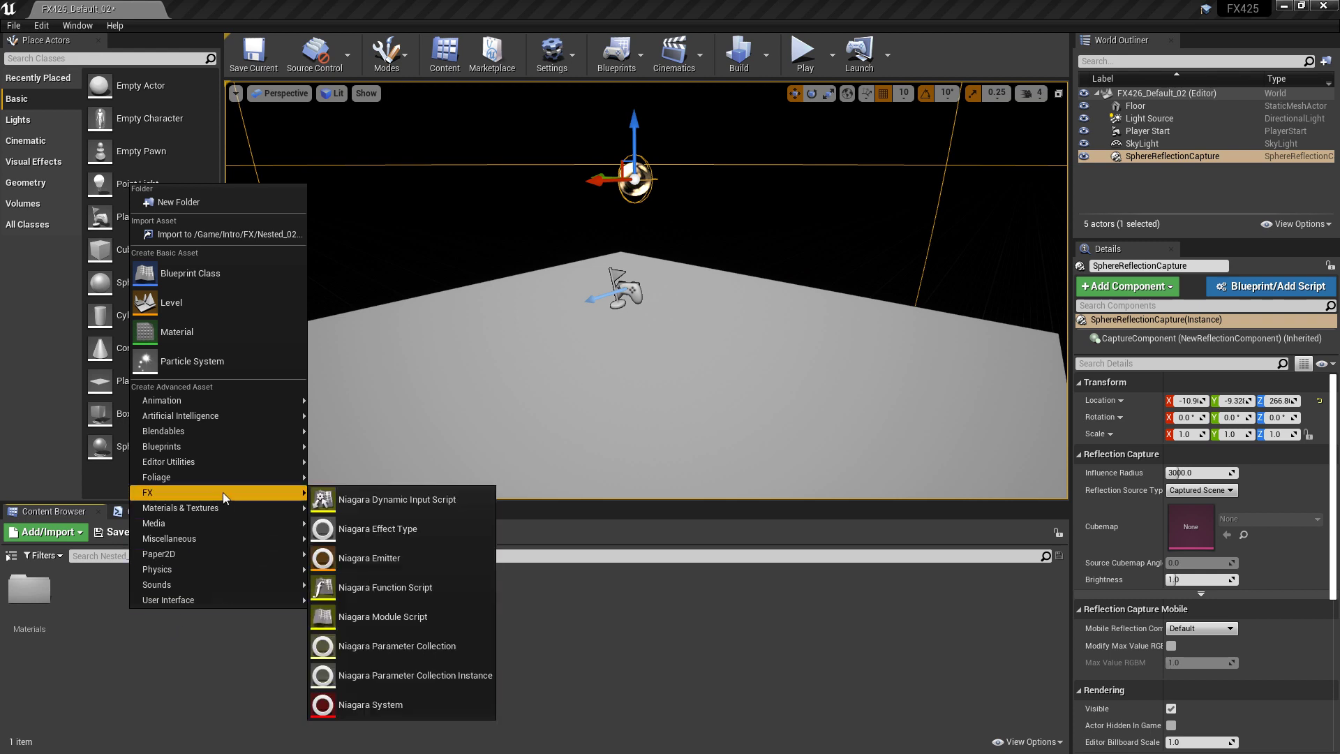
{"action": "left_click", "coordinate": [407, 560]}
{"action": "left_click", "coordinate": [671, 585]}
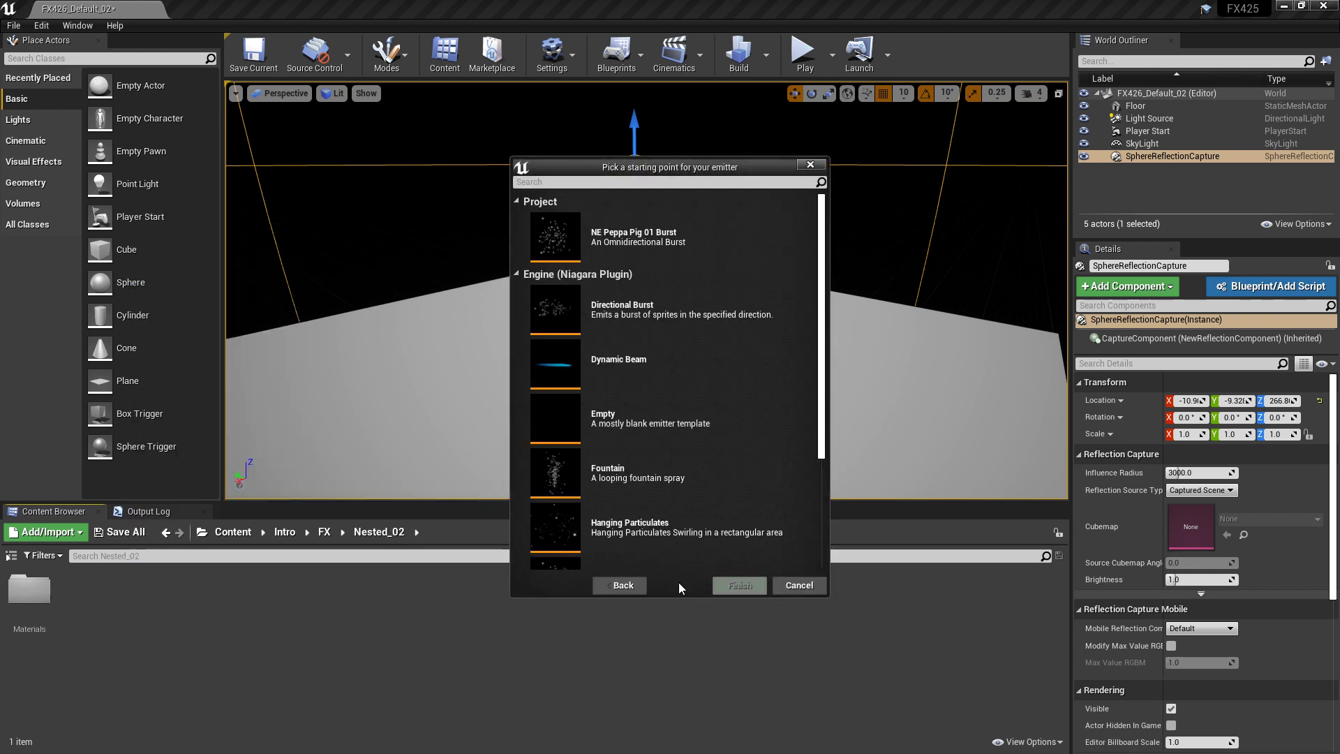
{"action": "left_click", "coordinate": [639, 424]}
{"action": "left_click", "coordinate": [739, 587]}
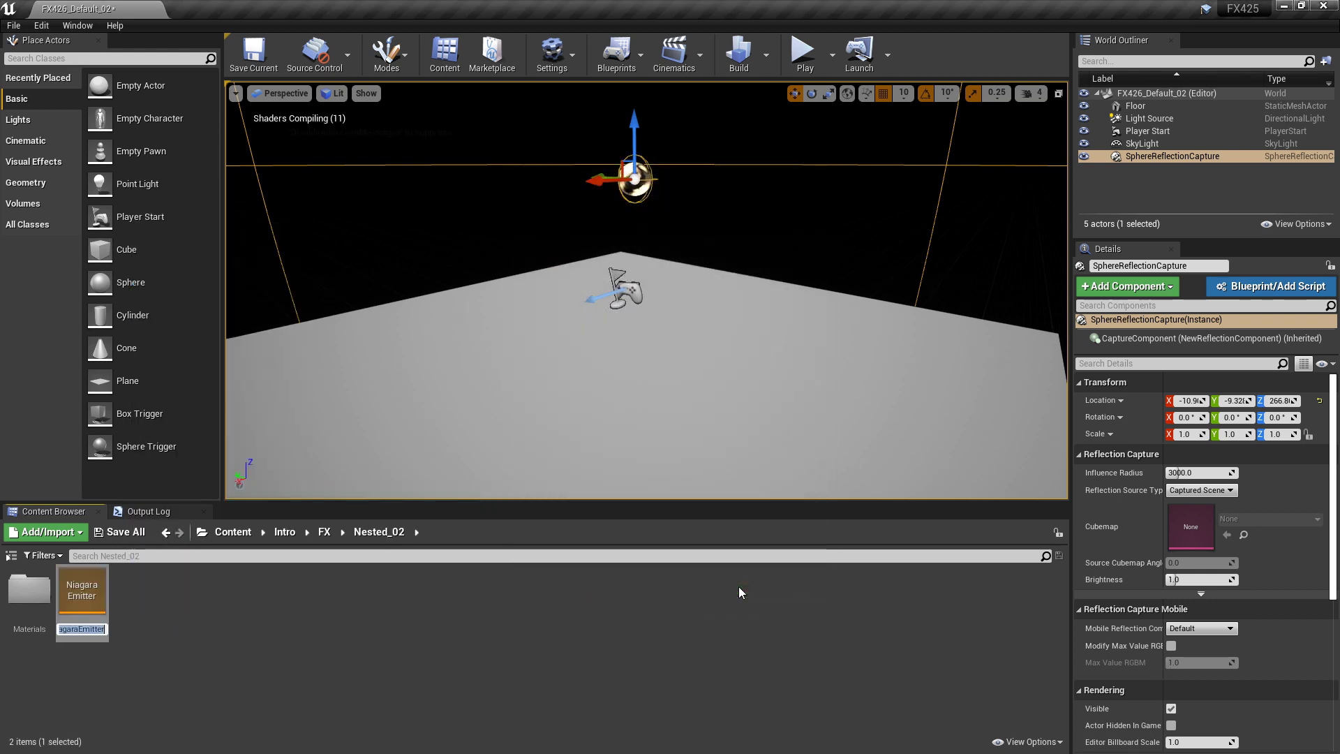
{"action": "type", "text": "NE_AllThe"}
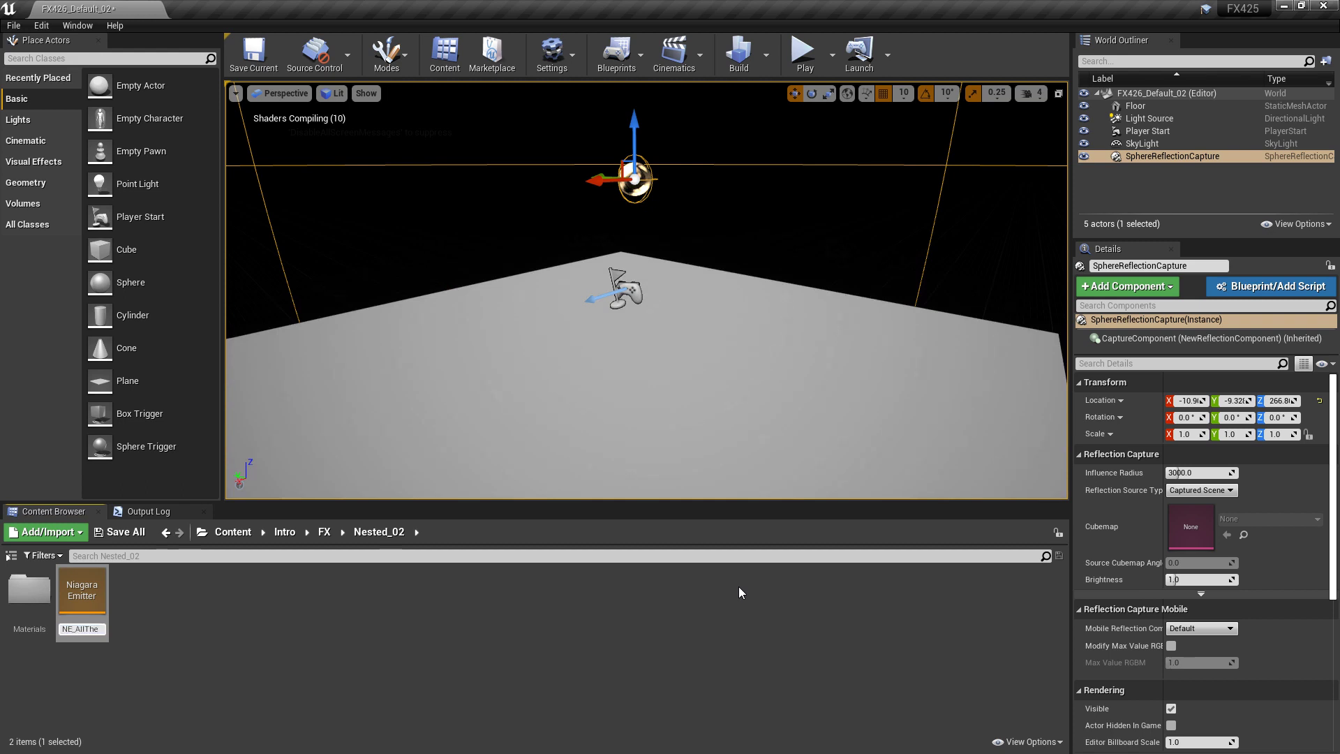
{"action": "type", "text": "Rend_01"}
{"action": "key", "text": "Return"}
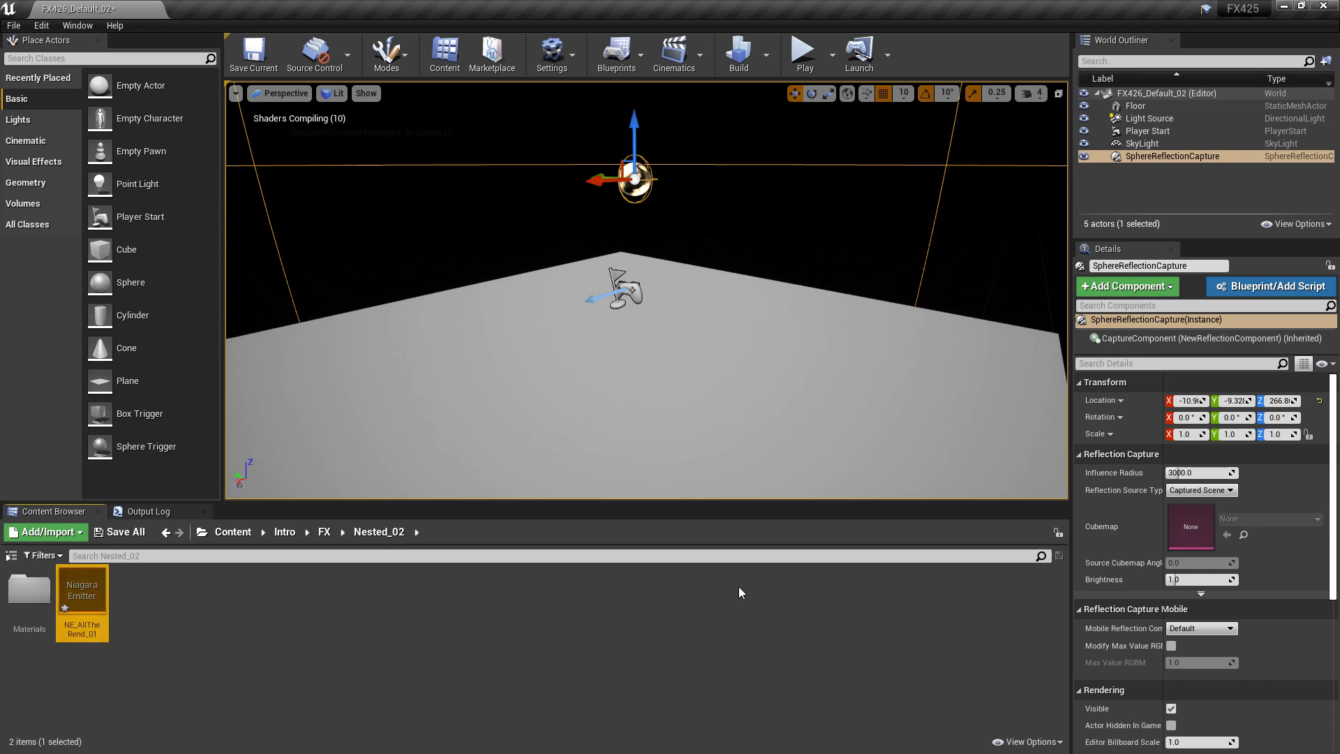
Open and save NE_AllTheRend_01, and add a Spawn Burst Instantaneous module to Emitter Update with Spawn Count 1.
{"action": "double_click", "coordinate": [83, 599]}
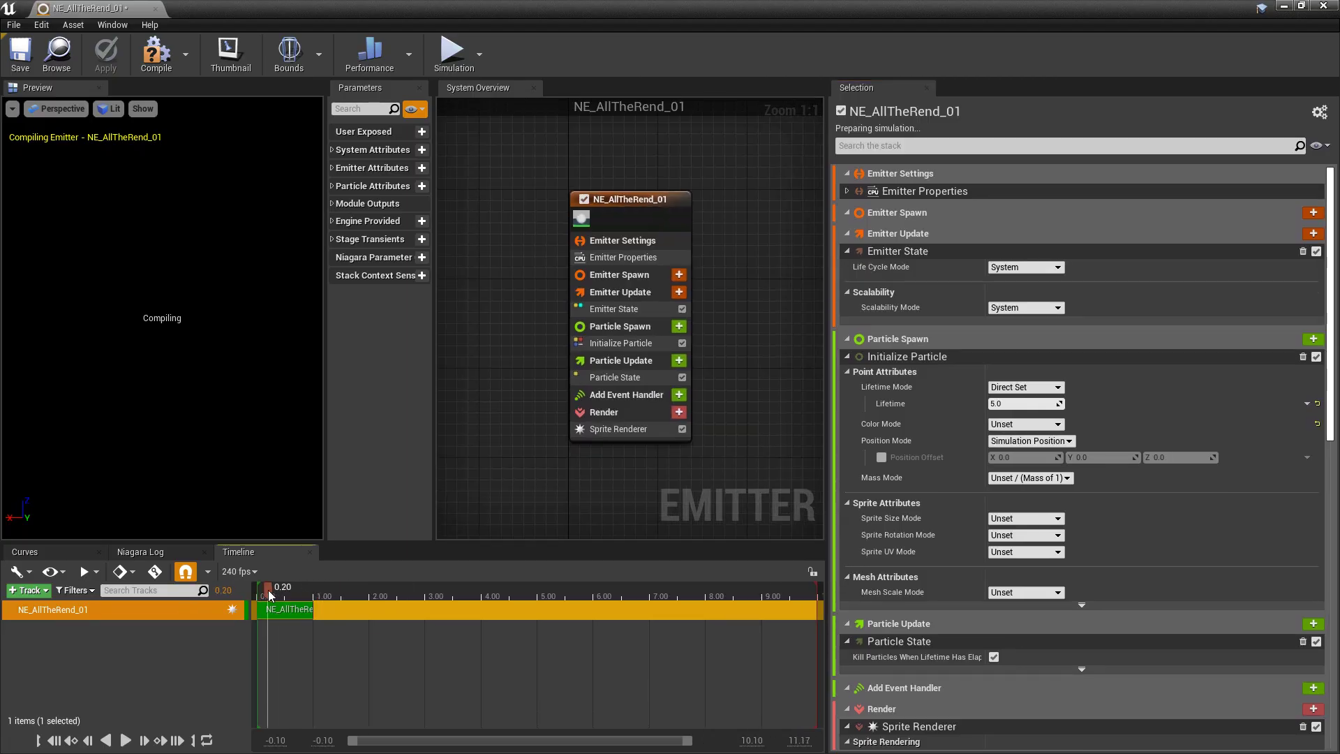
{"action": "left_click", "coordinate": [20, 53]}
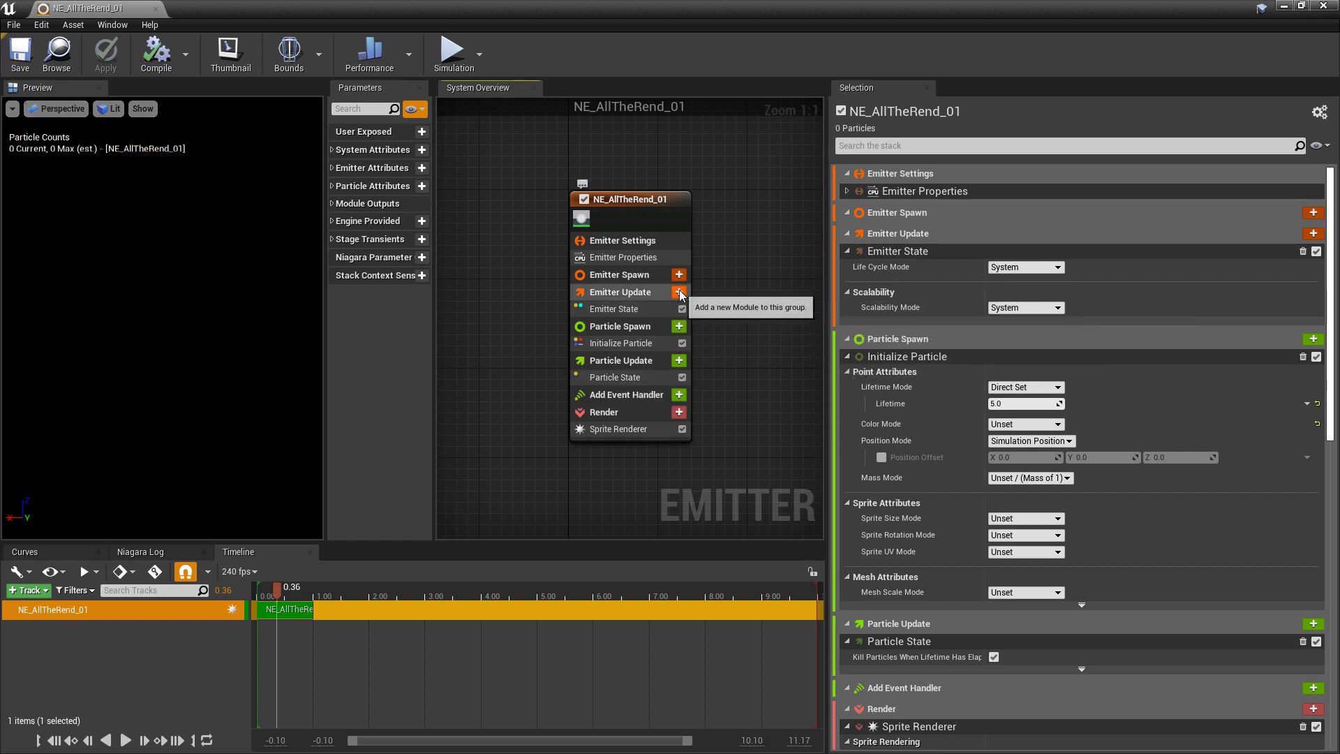
{"action": "left_click", "coordinate": [679, 292]}
{"action": "type", "text": "spawn"}
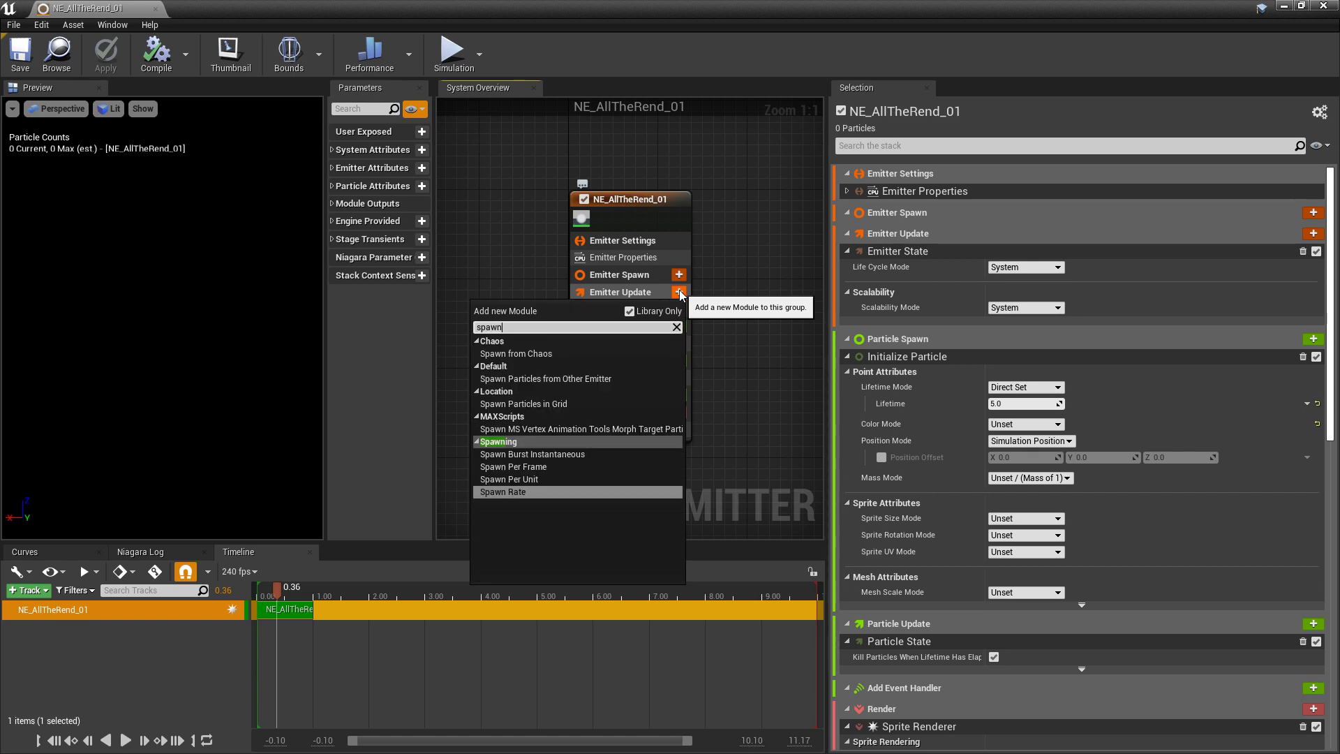
{"action": "left_click", "coordinate": [532, 455]}
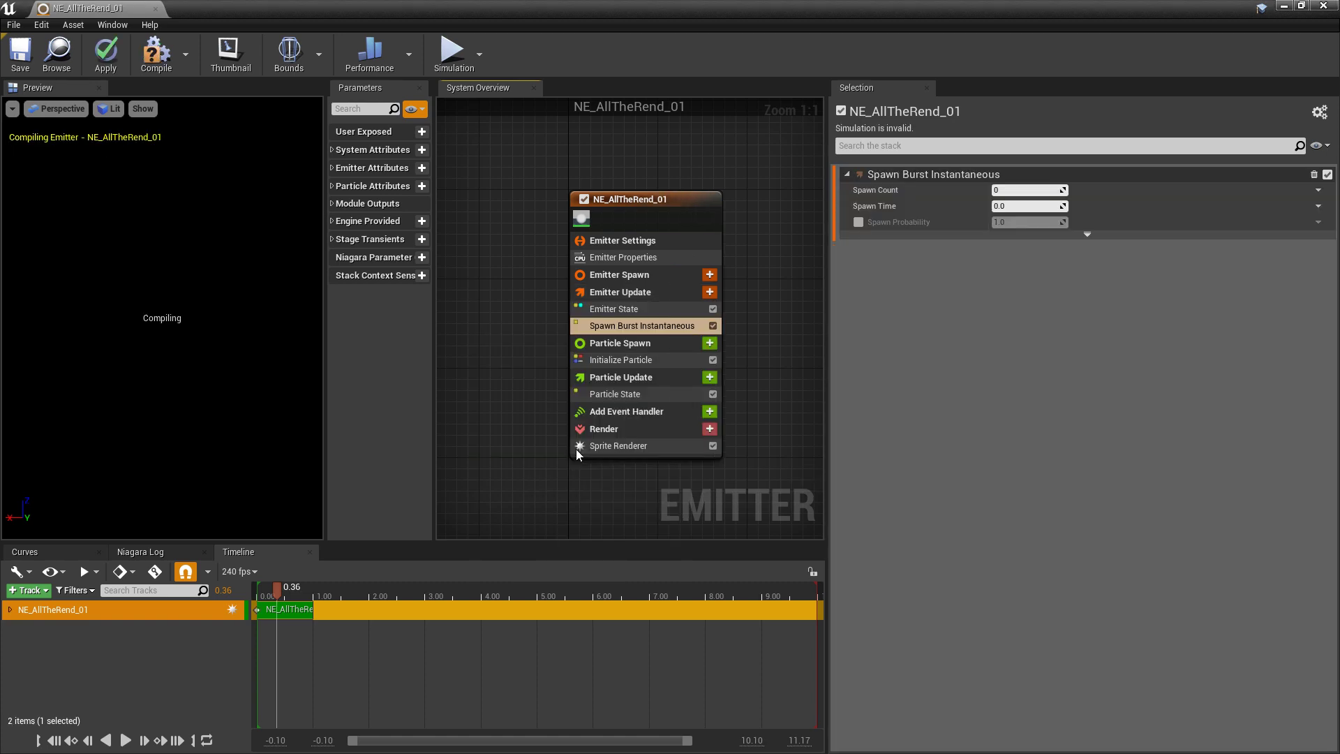
{"action": "left_click", "coordinate": [1024, 189]}
{"action": "type", "text": "1"}
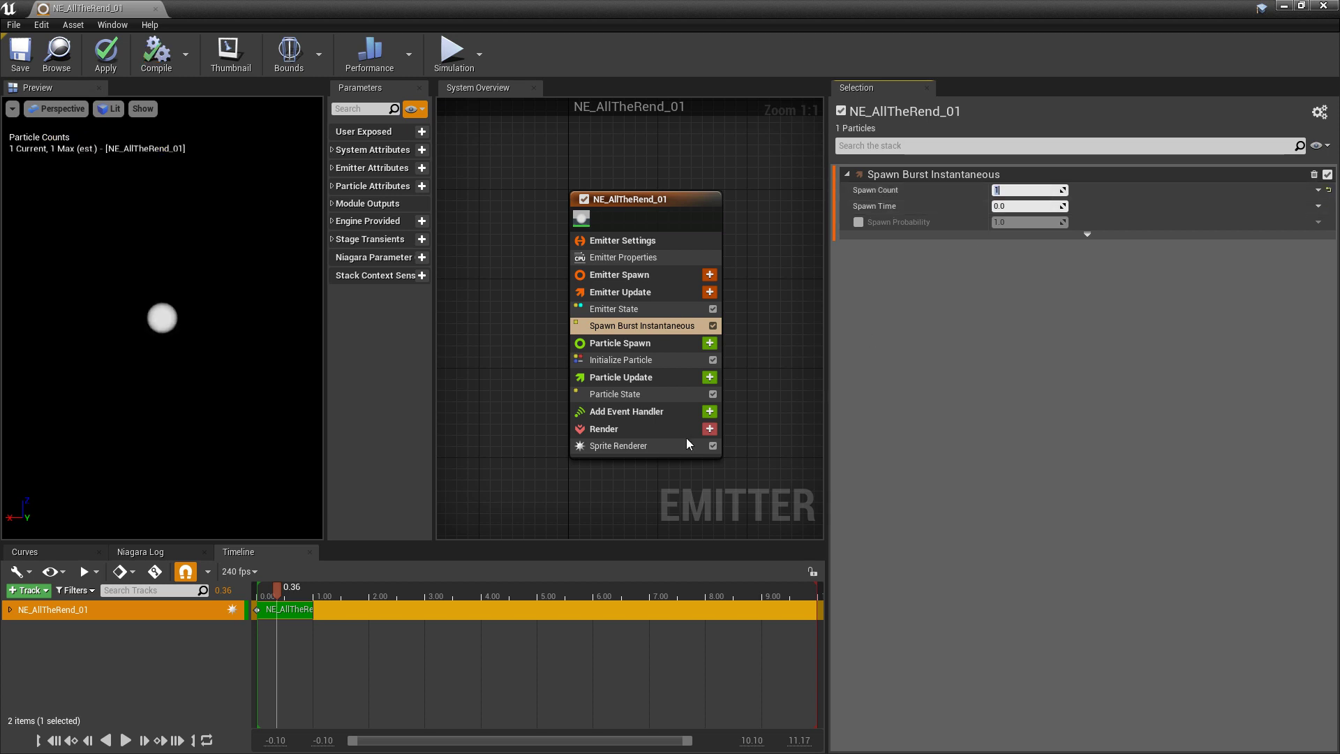
Replace the emitter's Sprite Renderer with a Mesh Renderer.
{"action": "left_click", "coordinate": [642, 447]}
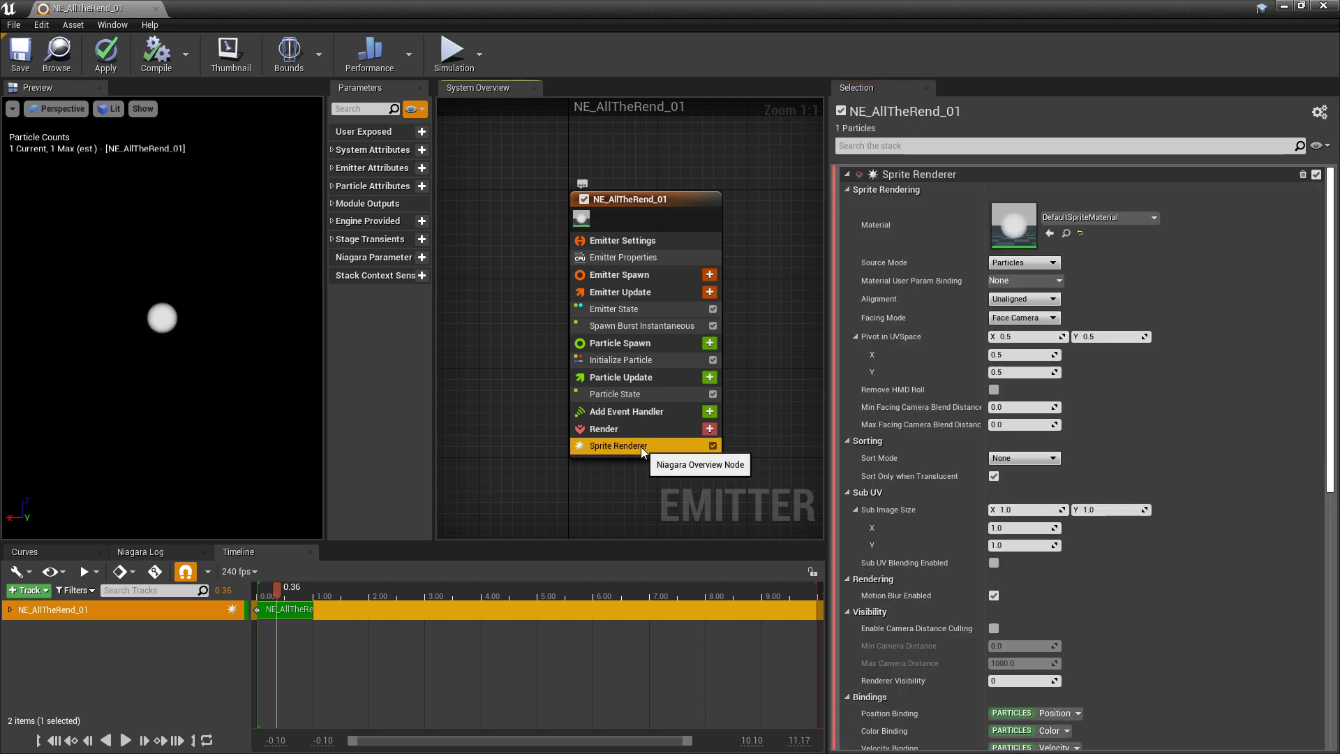
{"action": "key", "text": "Delete"}
{"action": "left_click", "coordinate": [710, 408]}
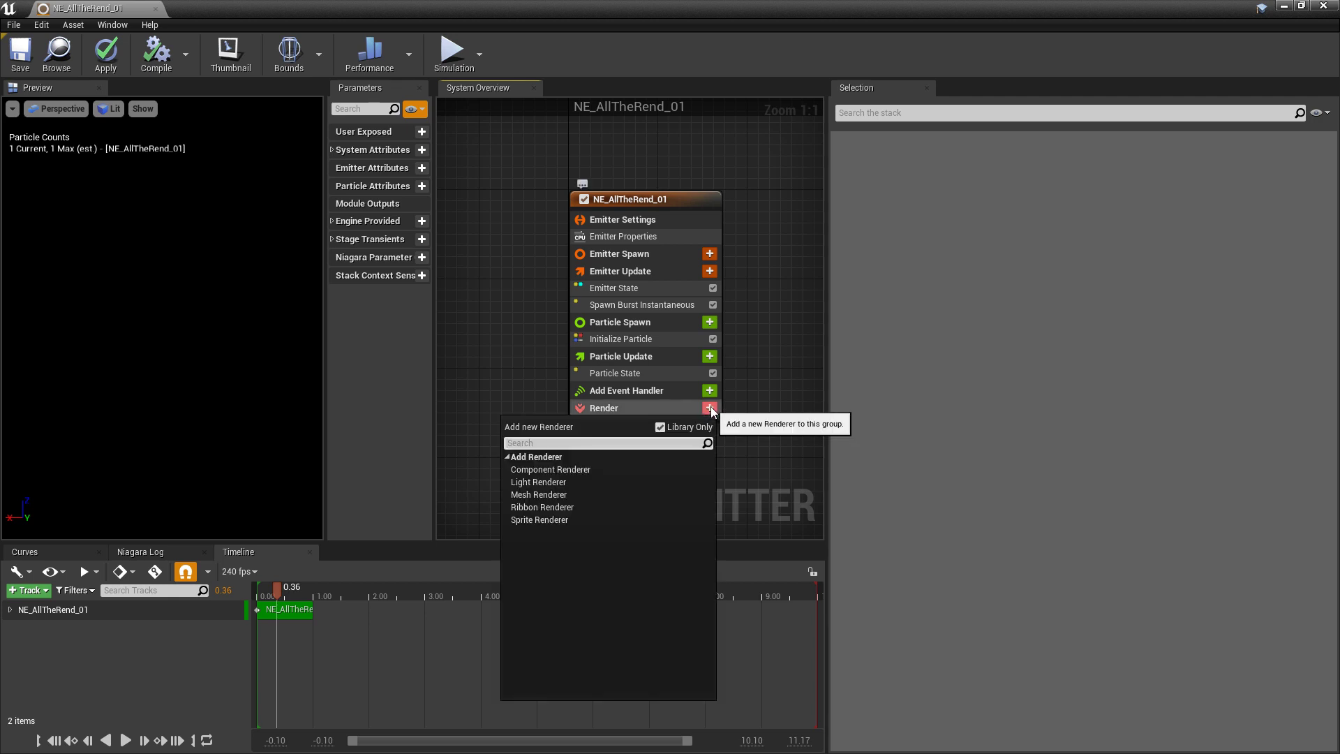
{"action": "type", "text": "mesh"}
{"action": "key", "text": "Return"}
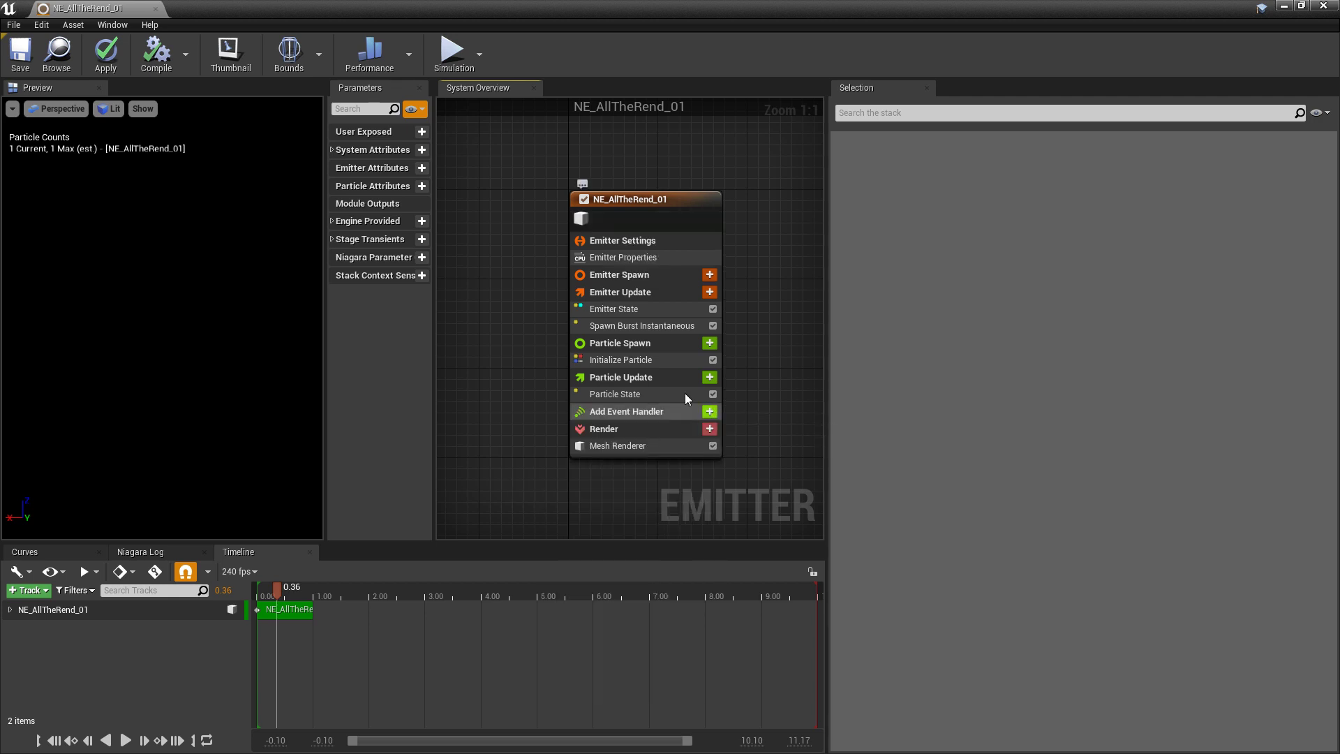
Set the Mesh Renderer's Particle Mesh to the S_Arrow static mesh.
{"action": "left_click", "coordinate": [652, 448]}
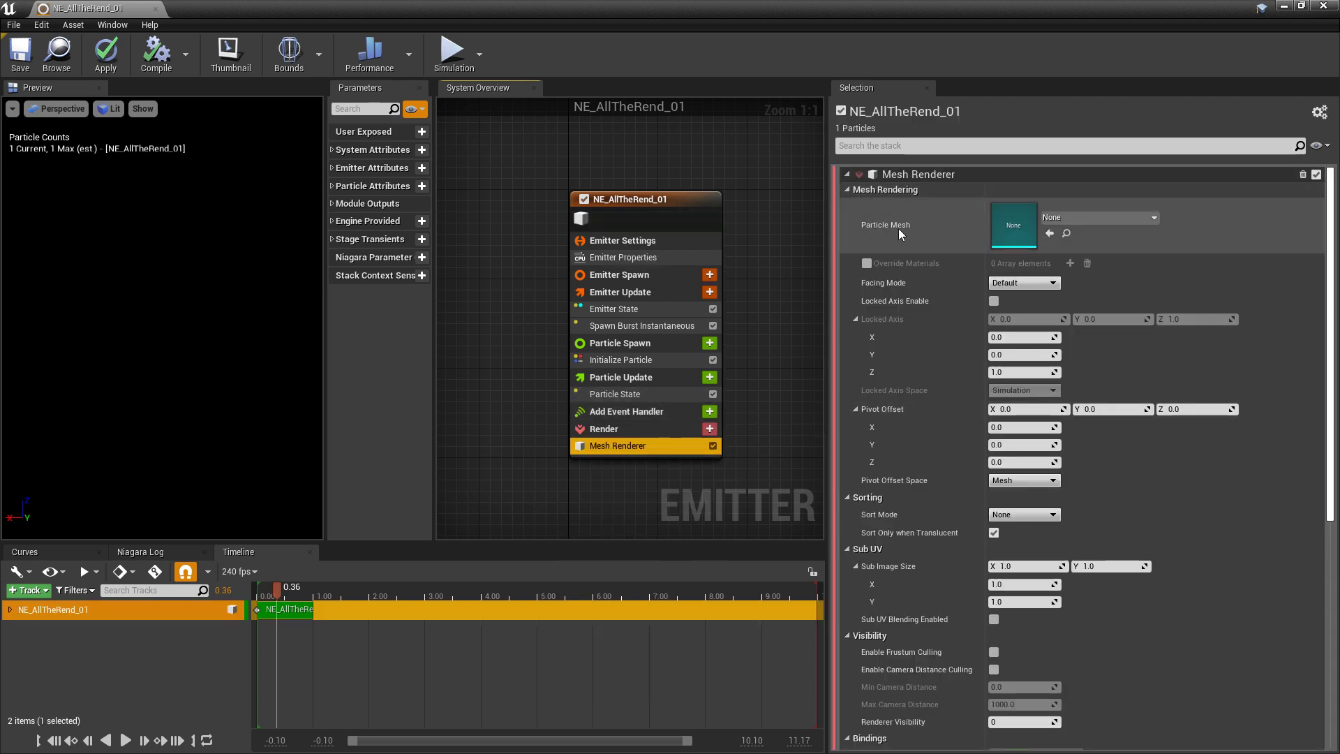
{"action": "left_click", "coordinate": [1078, 220]}
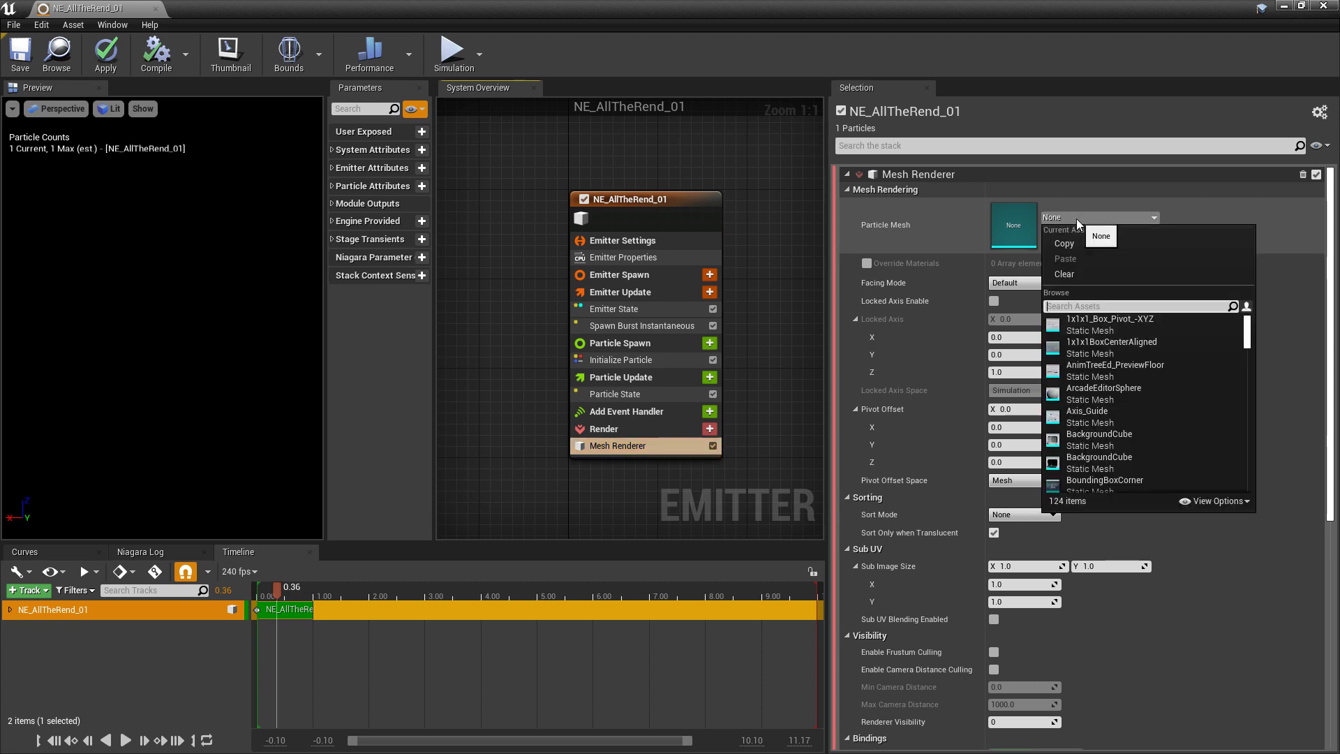
{"action": "type", "text": "arr"}
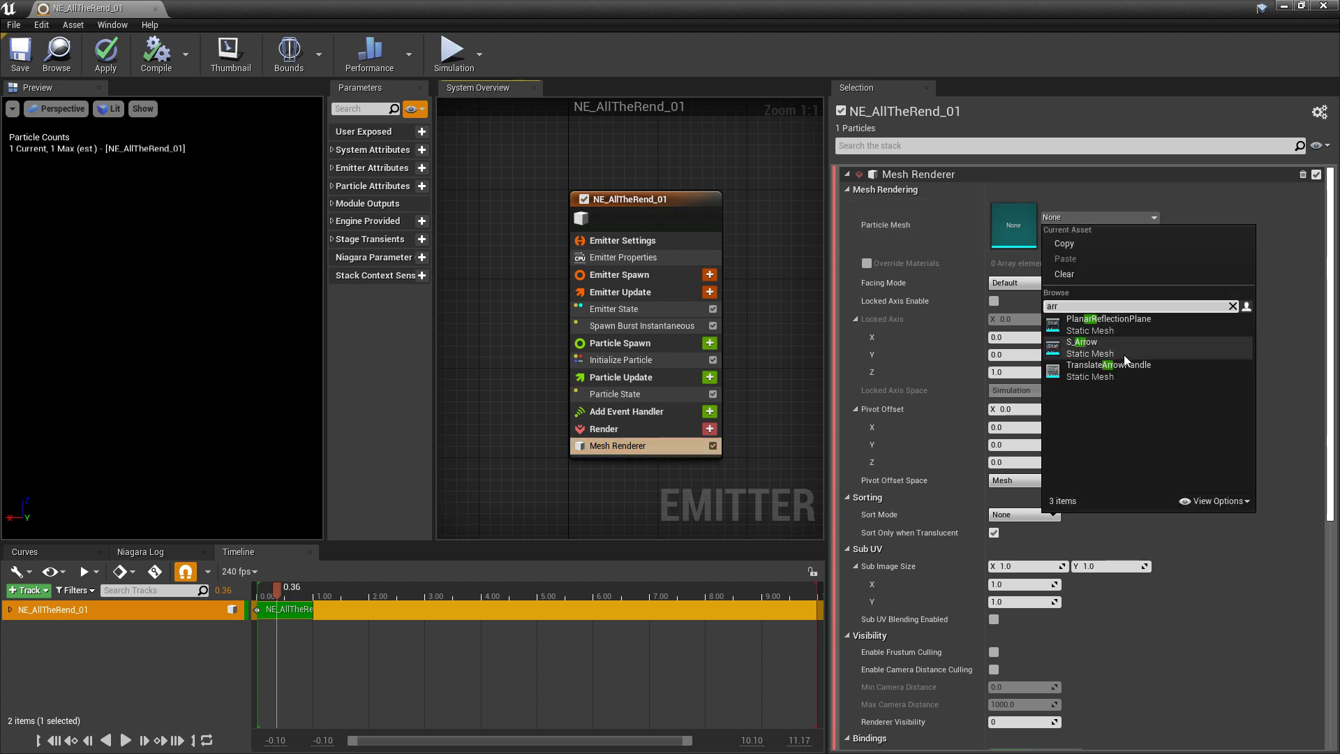
{"action": "left_click", "coordinate": [1105, 353]}
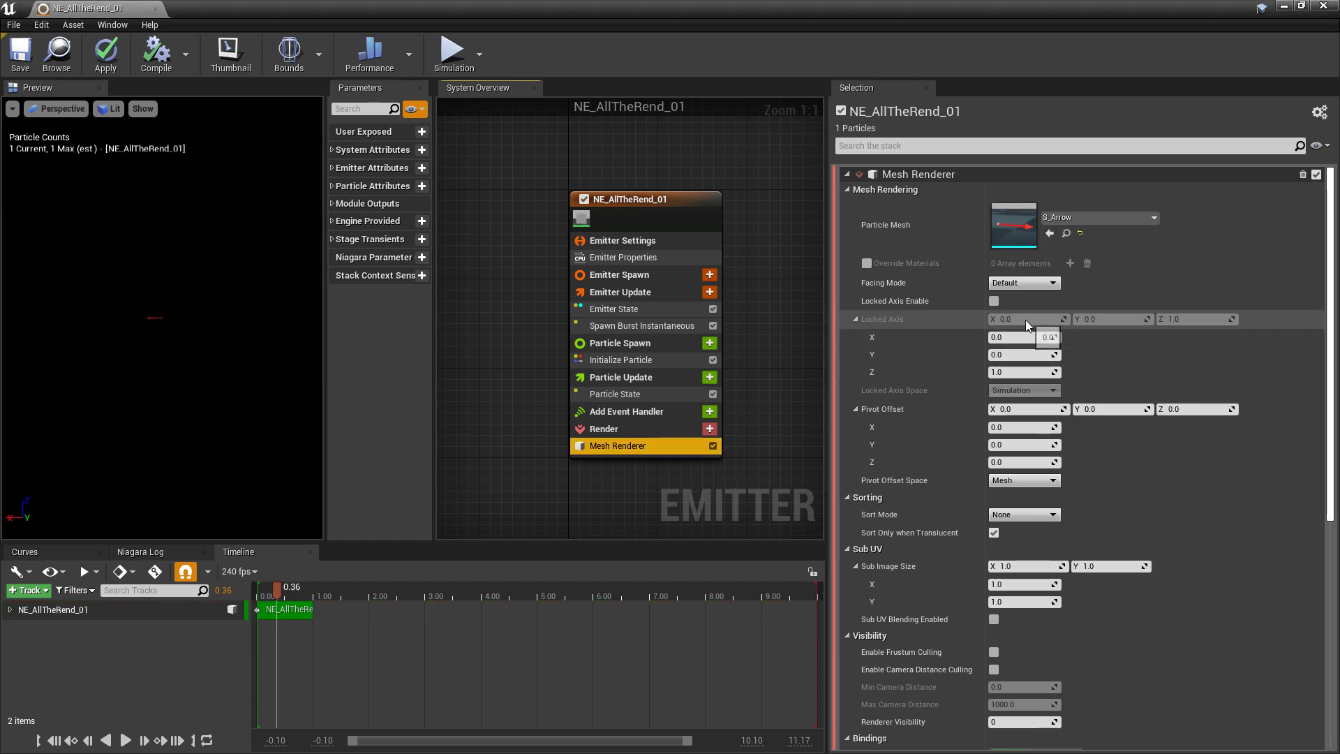
Enable Override Materials on the Mesh Renderer and add one element with MI_AllTheRend_01_Mesh as its Explicit Mat.
{"action": "left_click", "coordinate": [867, 264]}
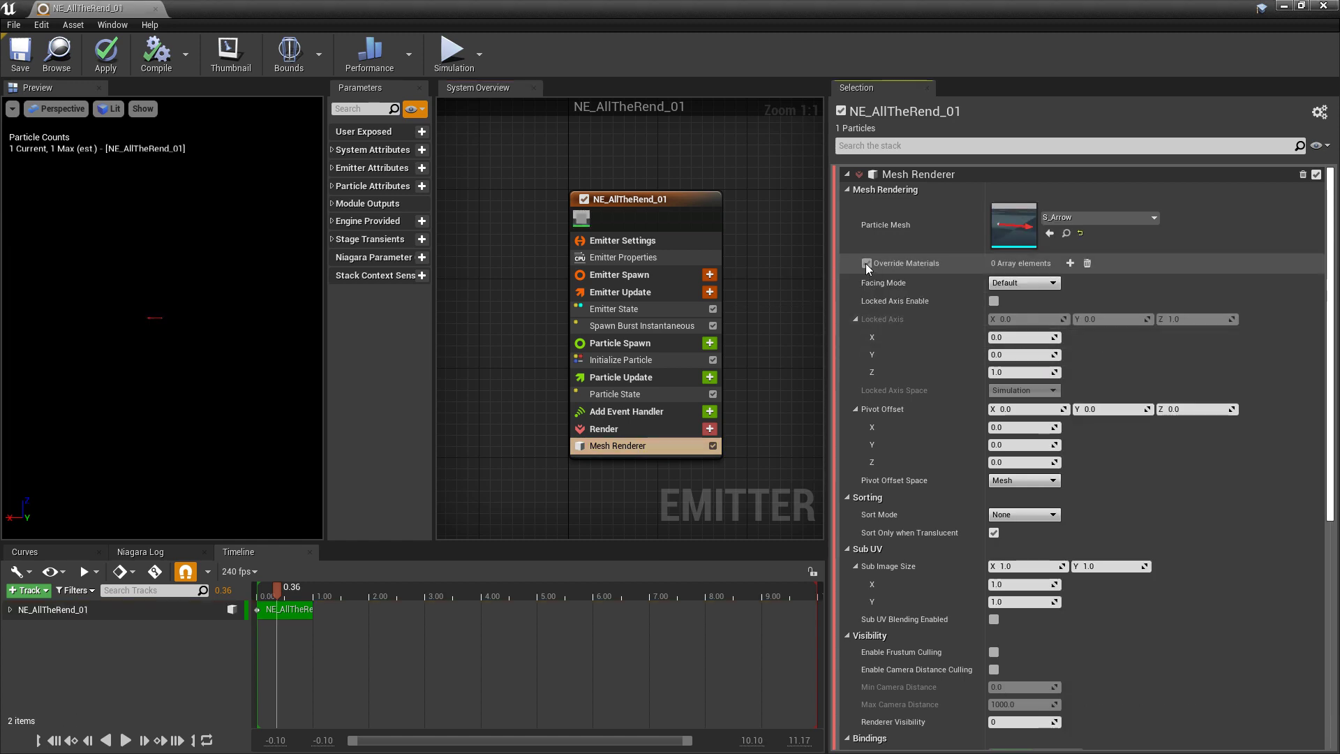
{"action": "left_click", "coordinate": [1070, 264]}
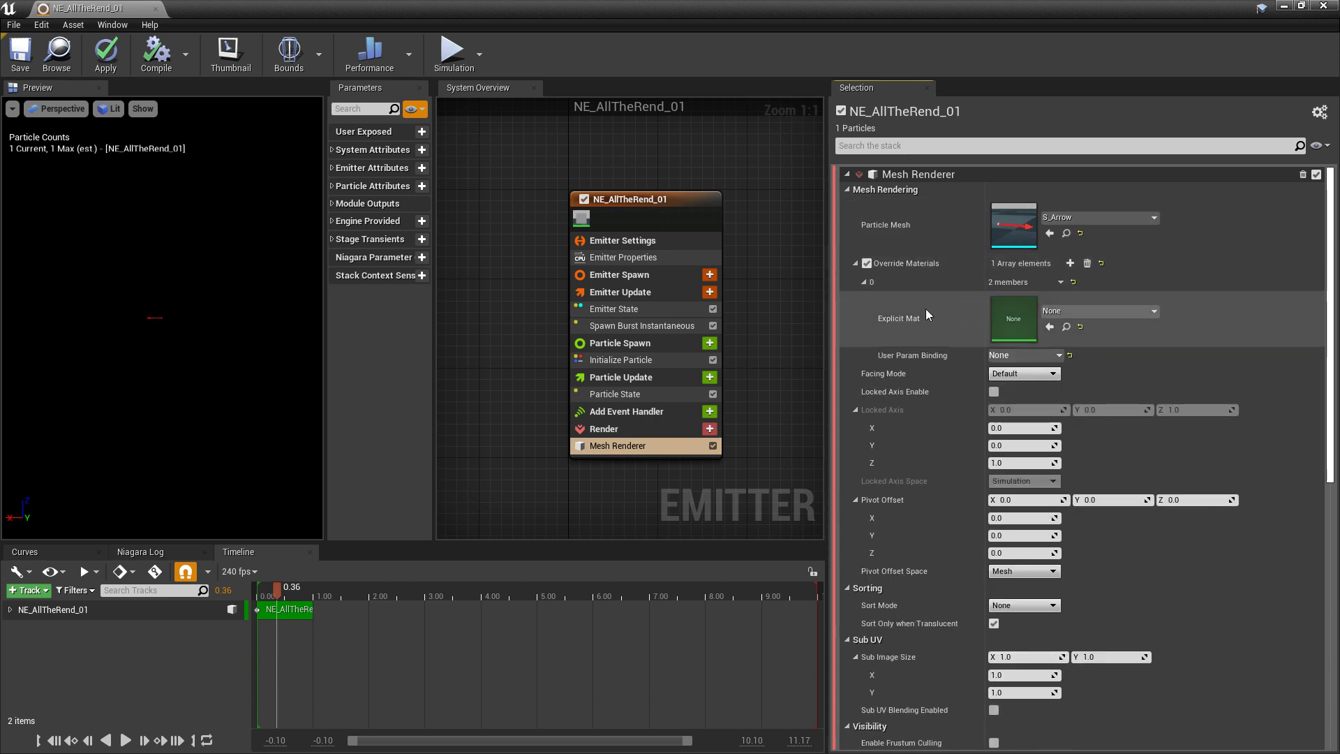
{"action": "left_click", "coordinate": [1087, 312]}
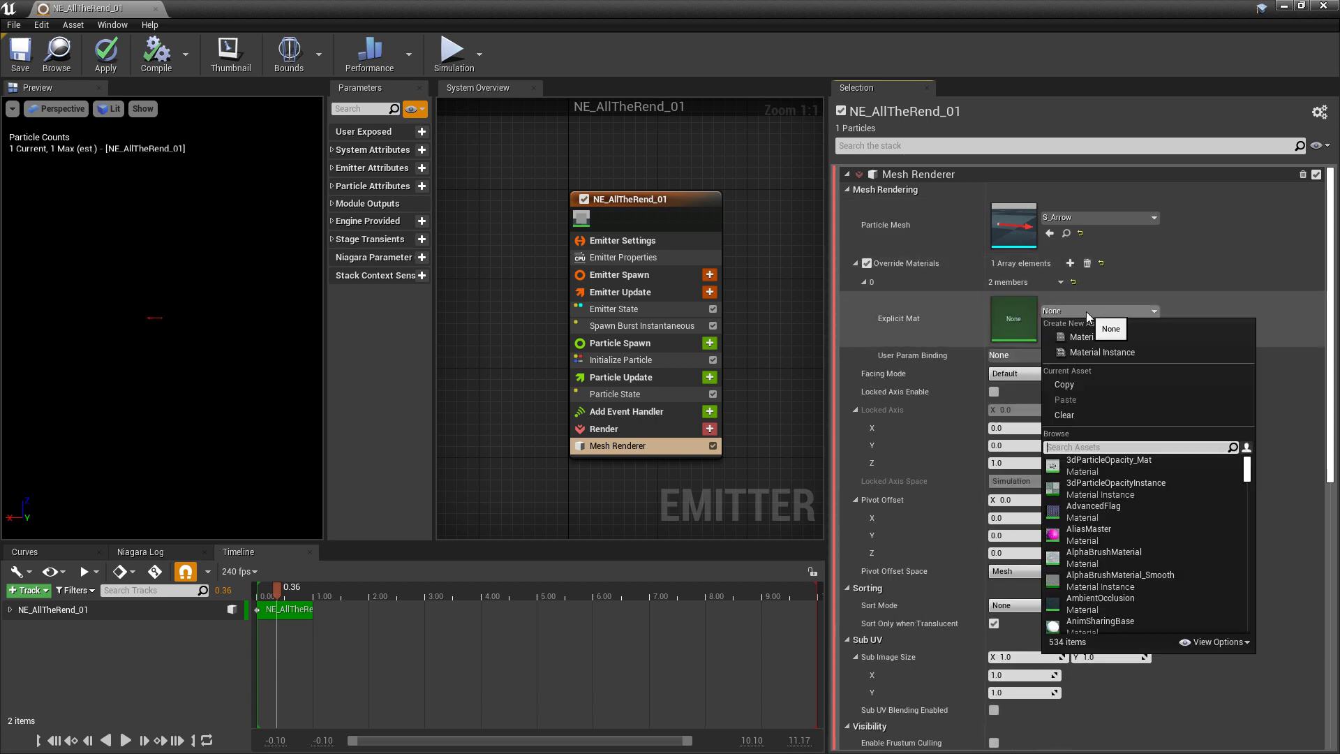
{"action": "type", "text": "Mi_All"}
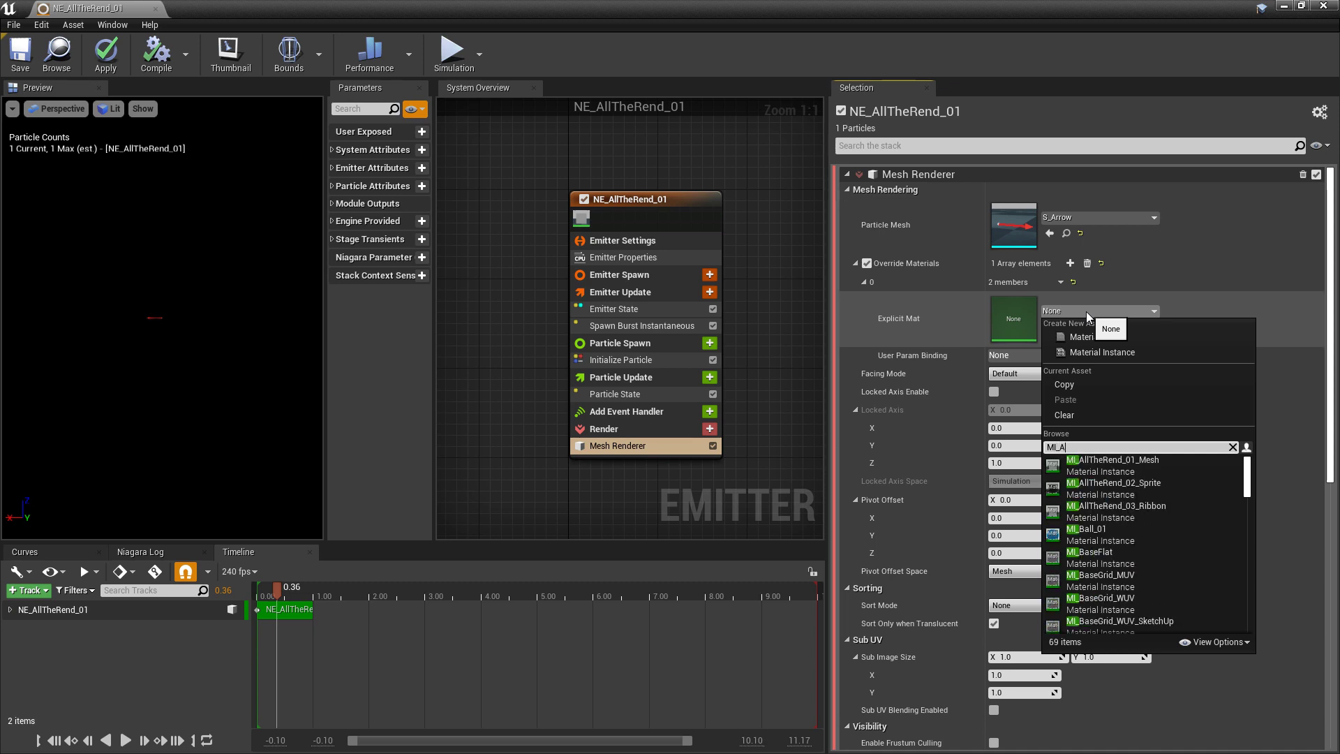
{"action": "left_click", "coordinate": [1153, 470]}
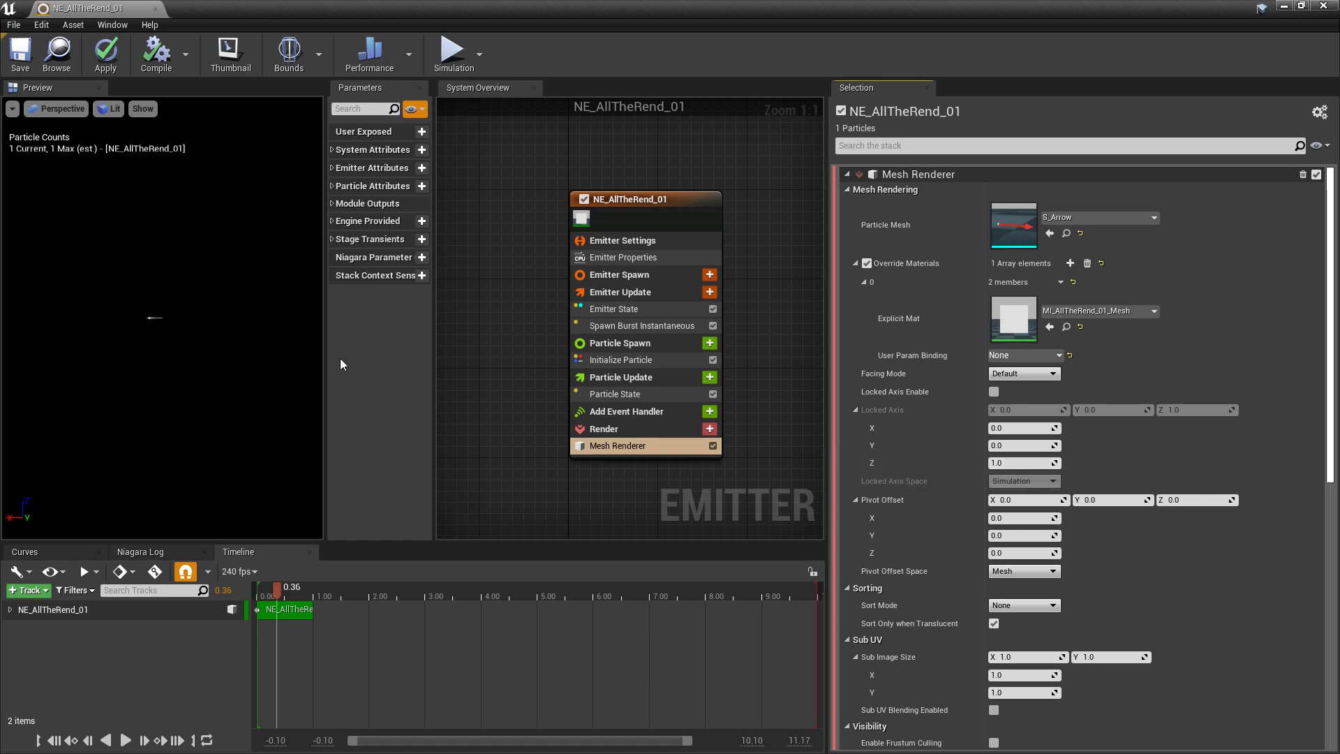
{"action": "left_click_drag", "start_coordinate": [167, 307], "coordinate": [140, 335]}
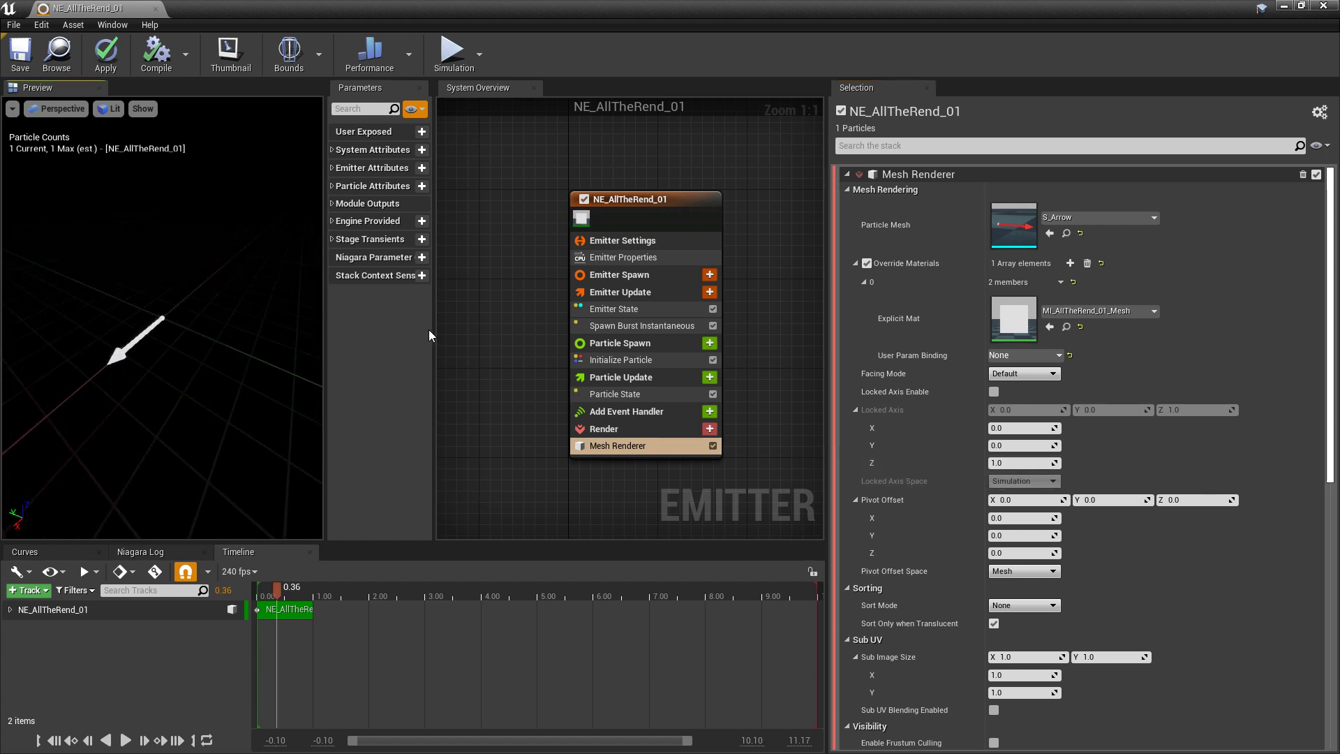
Set the Color Mode of the Initialize Particle module to Direct Set.
{"action": "left_click", "coordinate": [637, 362]}
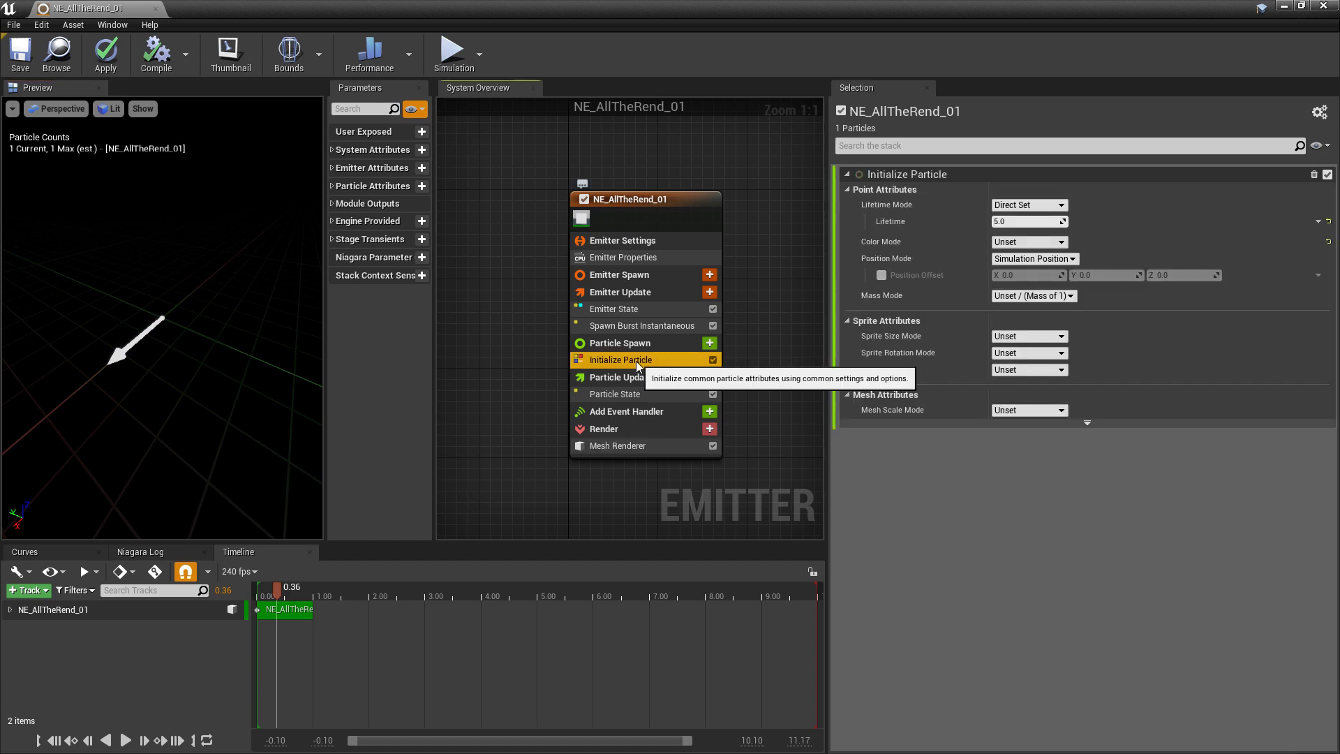
{"action": "left_click", "coordinate": [1020, 242]}
{"action": "left_click", "coordinate": [1015, 265]}
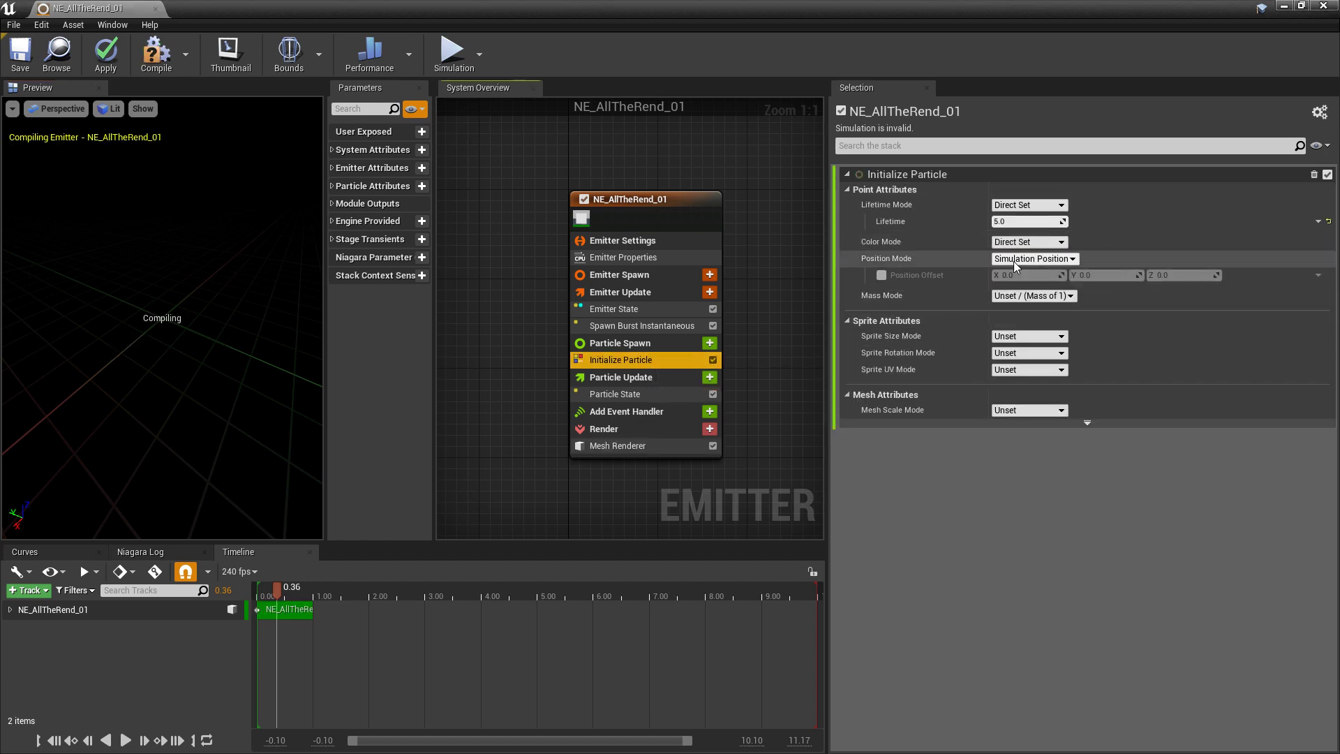
Try a fully saturated blue Color for the particle in Initialize Particle, and cancel the colour change.
{"action": "left_click", "coordinate": [1007, 267]}
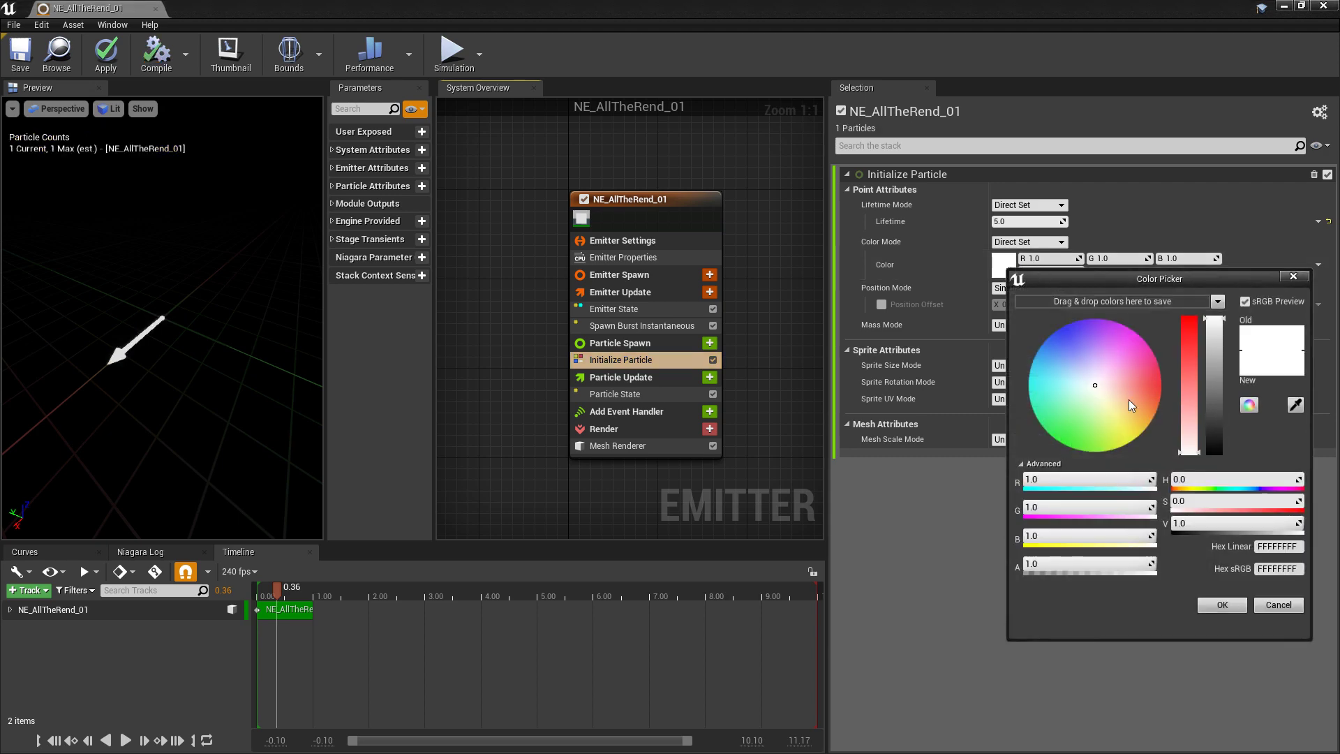
{"action": "left_click", "coordinate": [1061, 327]}
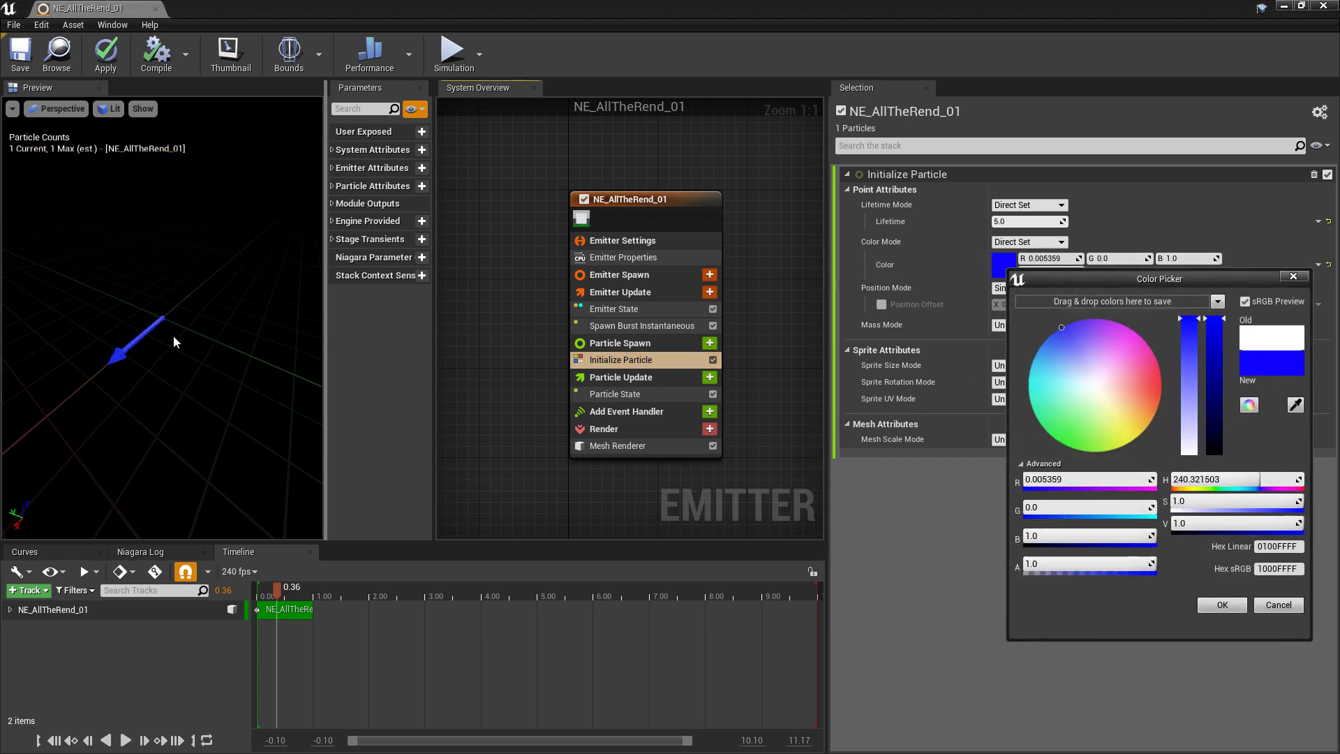
{"action": "left_click", "coordinate": [1280, 605]}
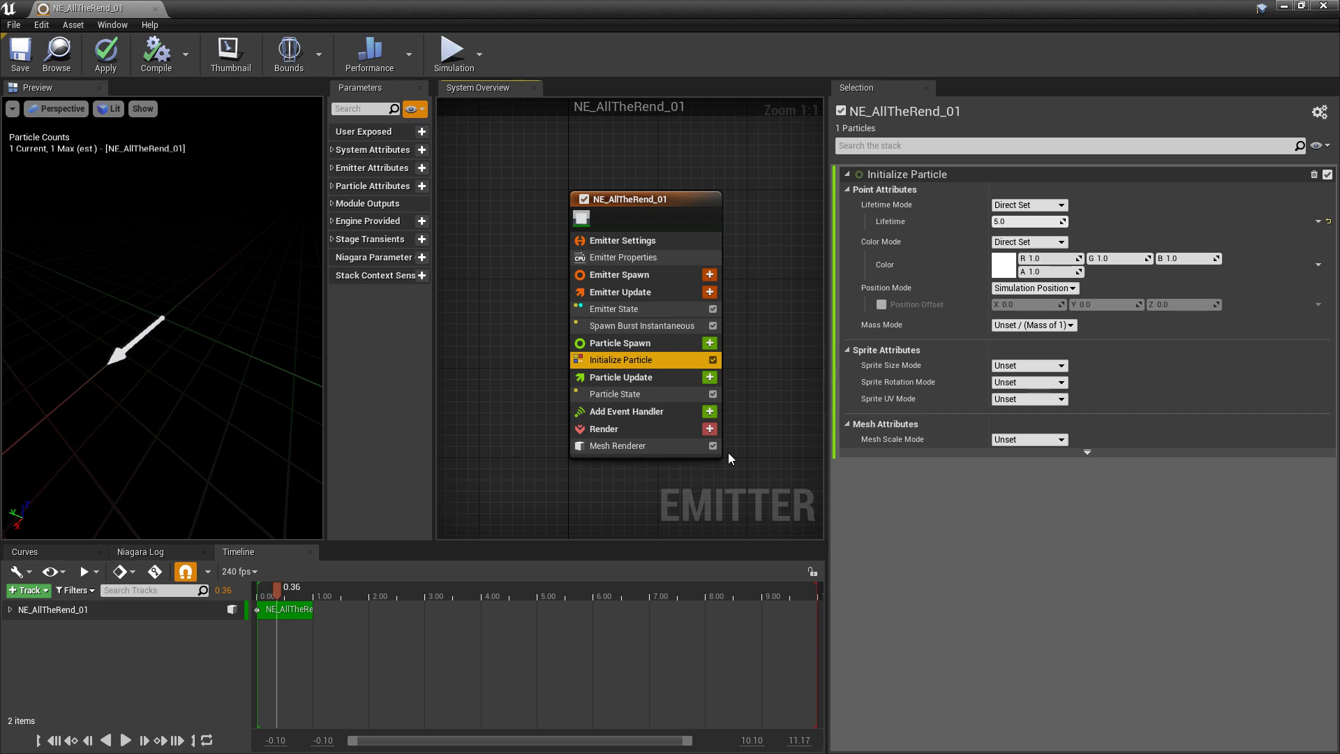
Add a Sprite Renderer to the emitter and set Initialize Particle's Sprite Size Mode to Uniform.
{"action": "left_click_drag", "start_coordinate": [175, 391], "coordinate": [264, 351]}
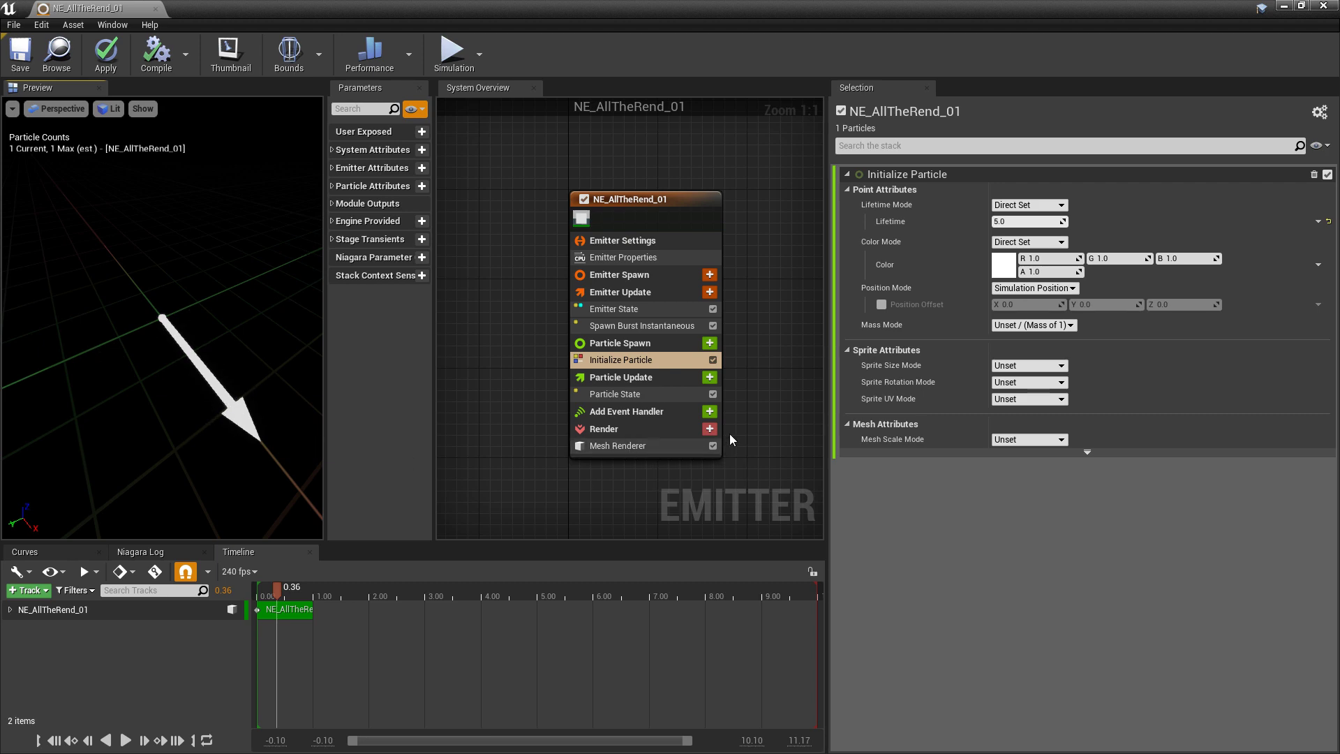
{"action": "left_click", "coordinate": [710, 430]}
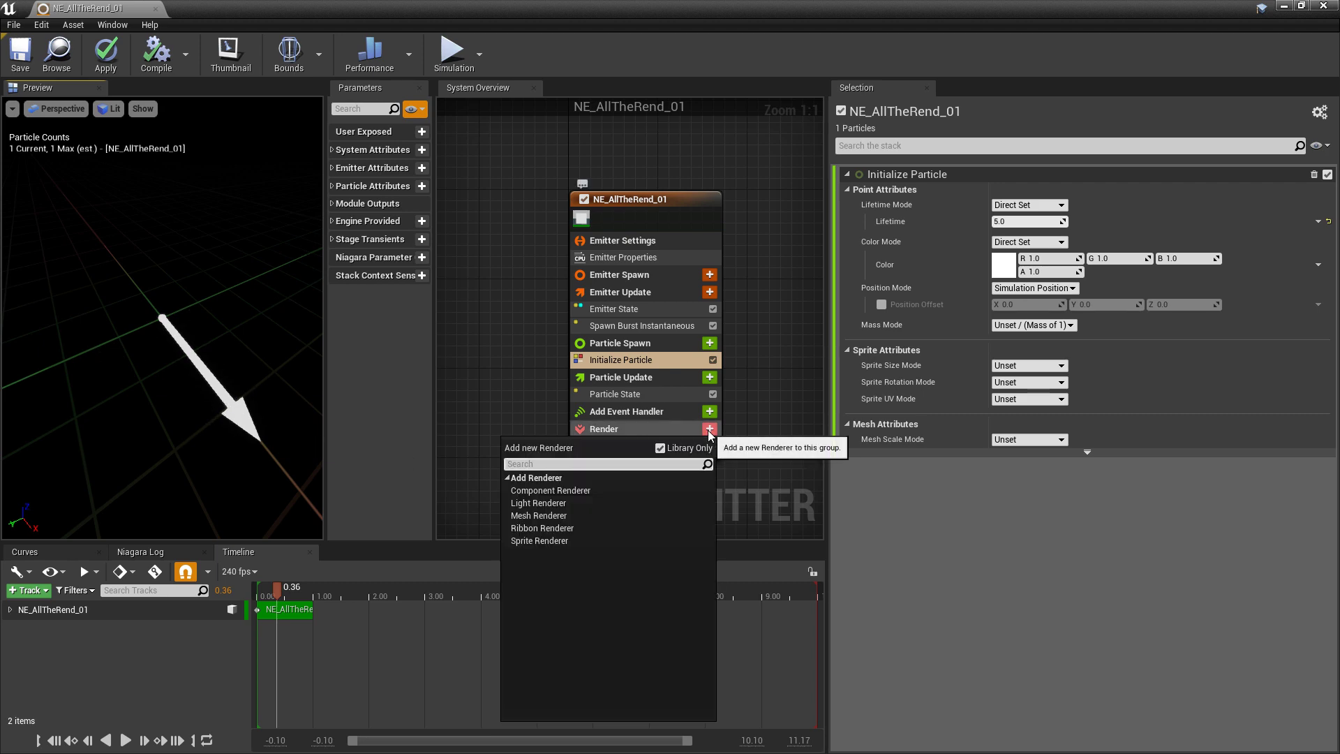
{"action": "left_click", "coordinate": [540, 541]}
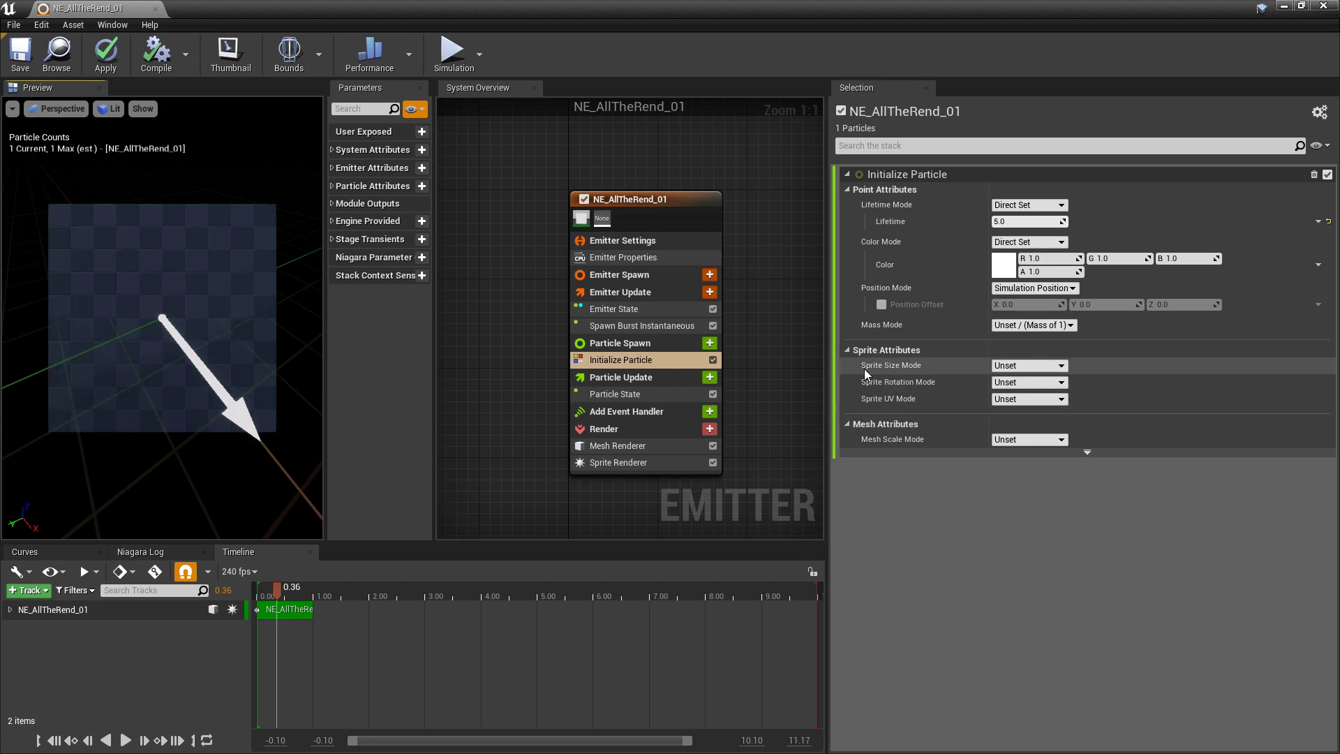
{"action": "left_click", "coordinate": [1012, 366]}
{"action": "left_click", "coordinate": [1019, 387]}
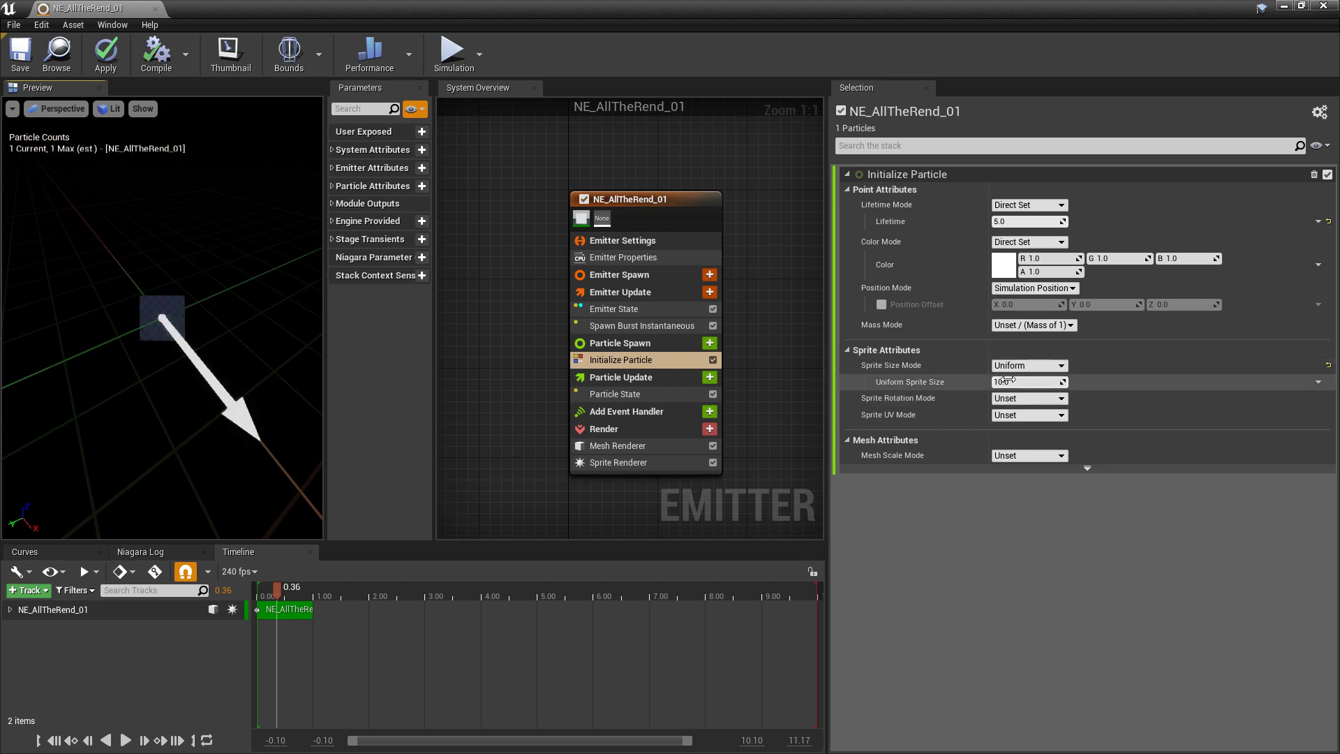
Check the Sprite Renderer's Position Binding choices and add a module to Particle Update that sets a new or existing parameter directly.
{"action": "left_click", "coordinate": [647, 465]}
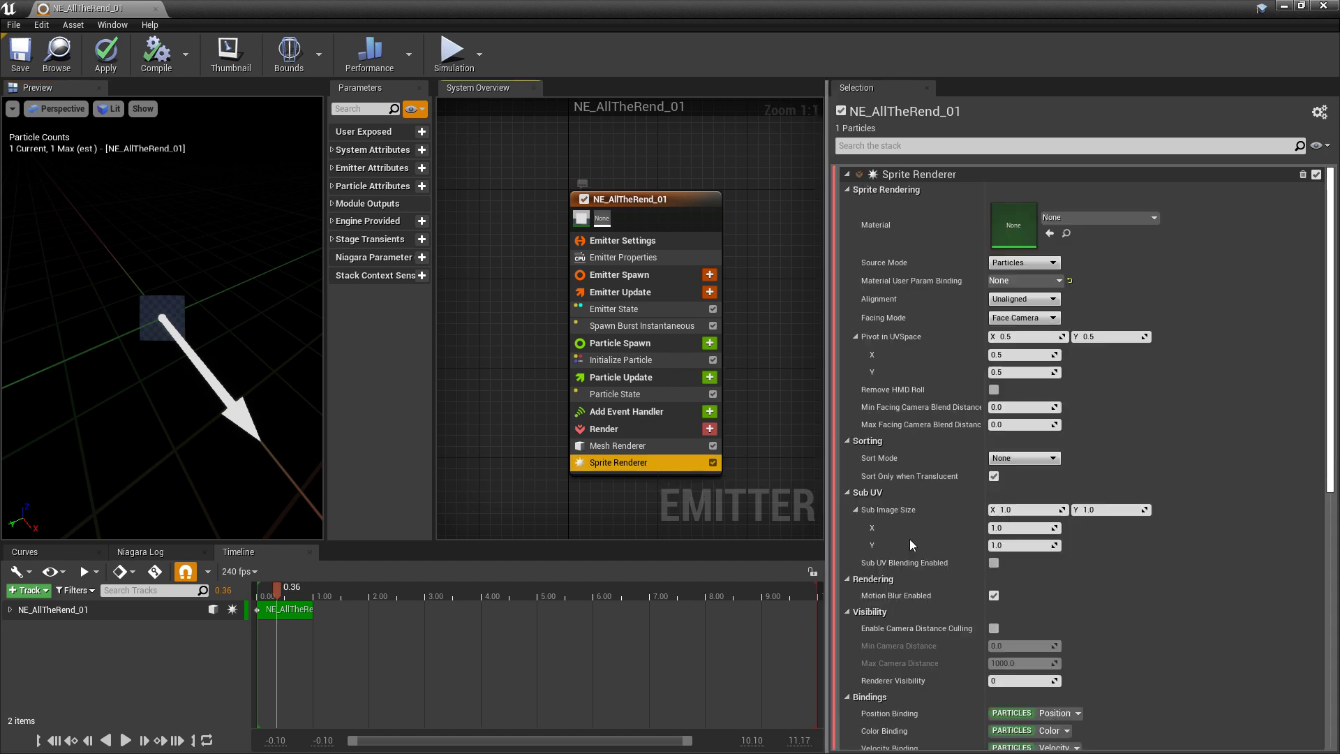
{"action": "scroll", "coordinate": [1024, 493], "scroll_direction": "down", "scroll_amount": 10}
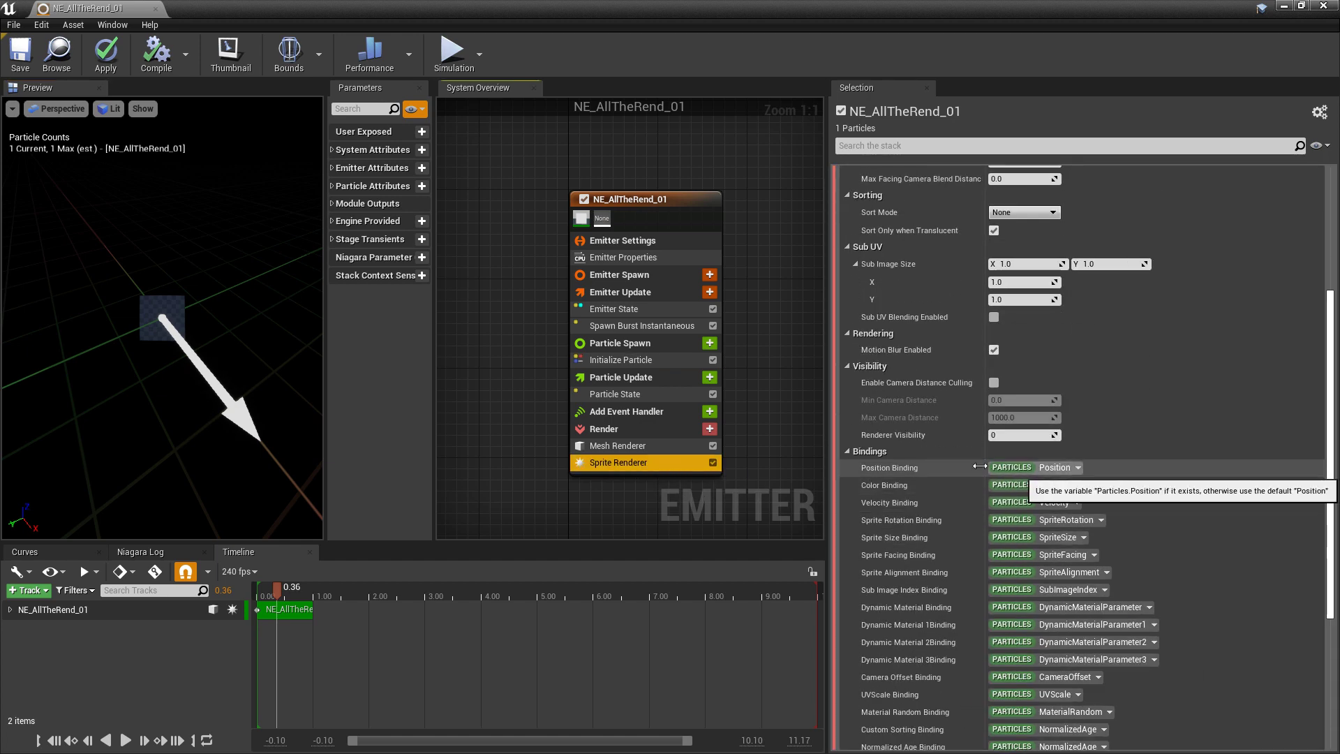
{"action": "left_click", "coordinate": [1055, 469]}
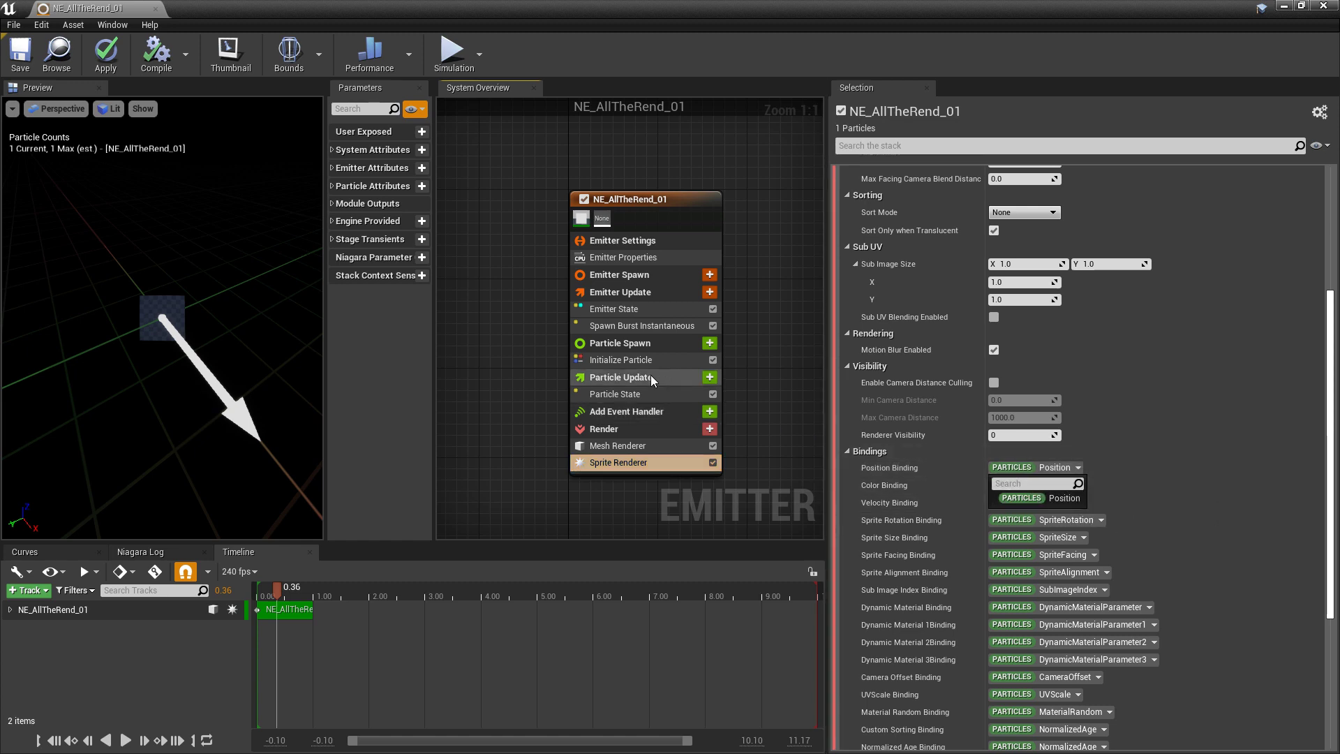
{"action": "left_click", "coordinate": [676, 383]}
{"action": "left_click", "coordinate": [710, 377]}
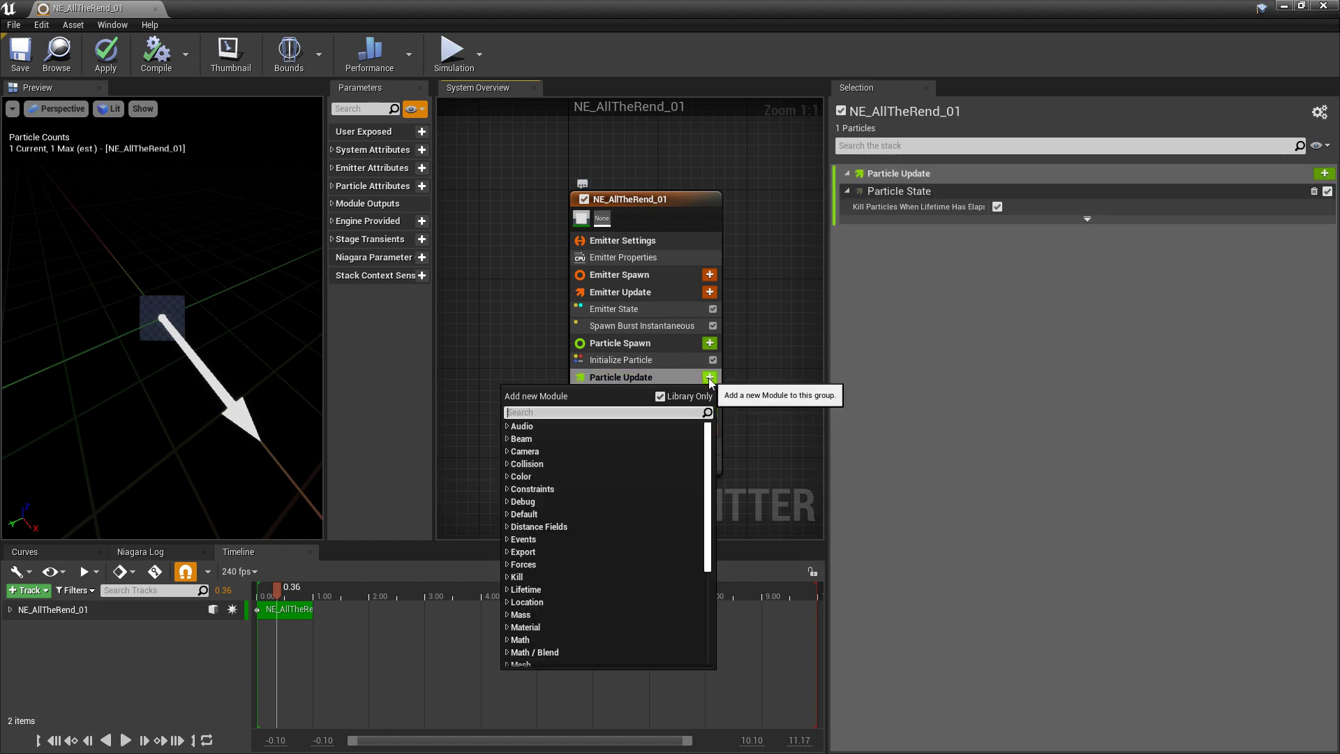
{"action": "type", "text": "set"}
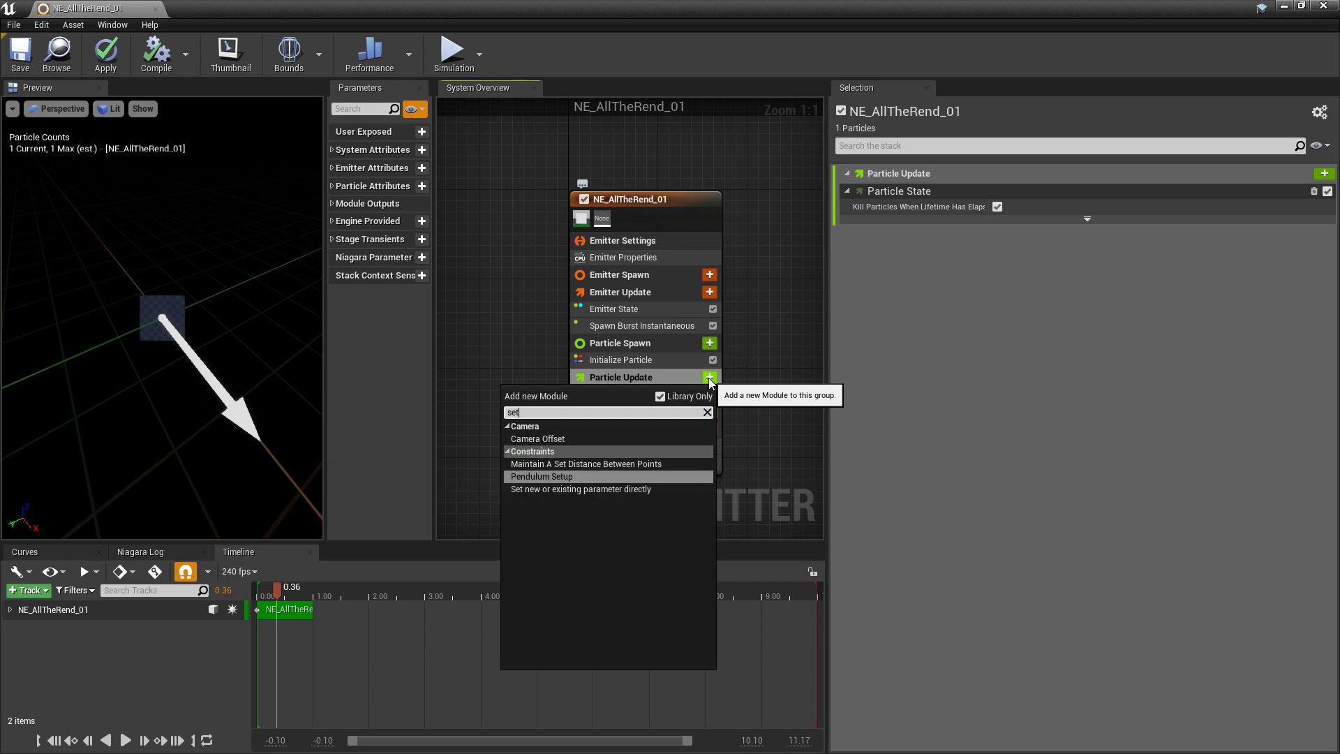
{"action": "left_click", "coordinate": [577, 497]}
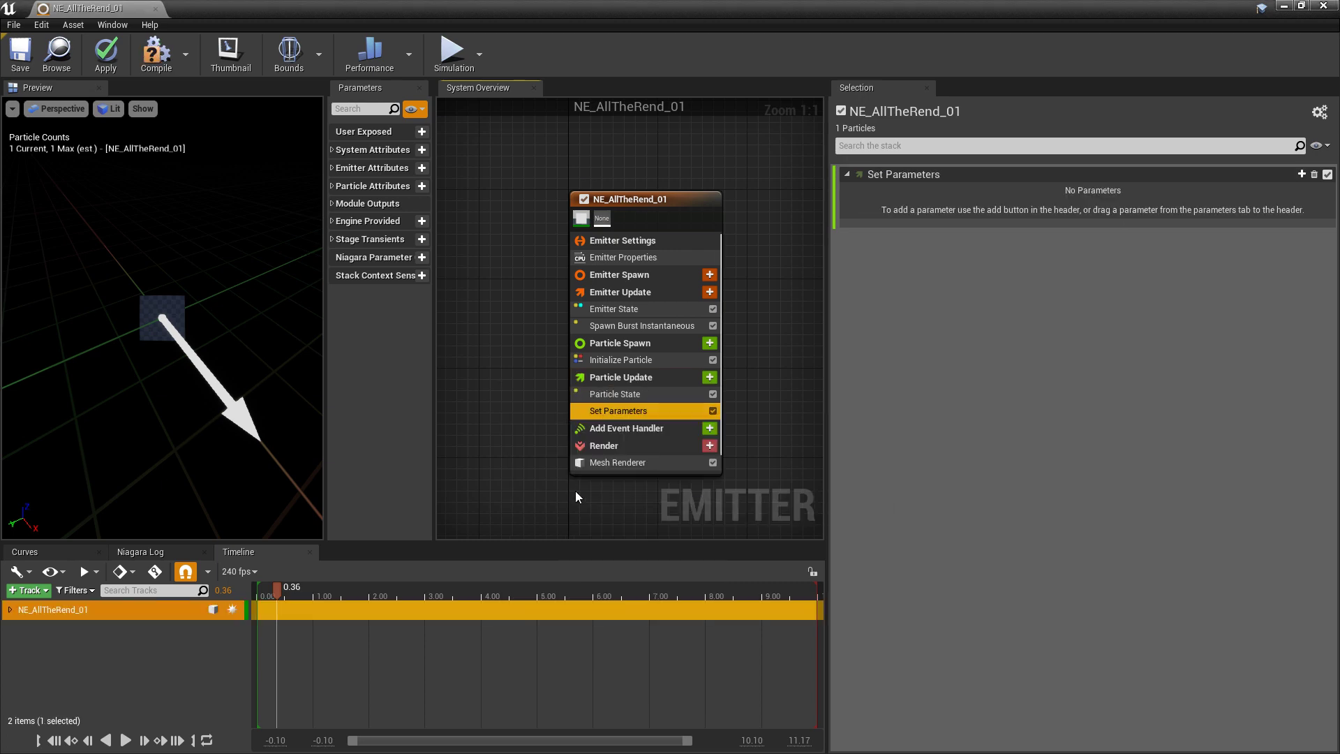
Create a new Vector parameter in the Set Parameters module and set its X to about -2.87.
{"action": "left_click", "coordinate": [1302, 174]}
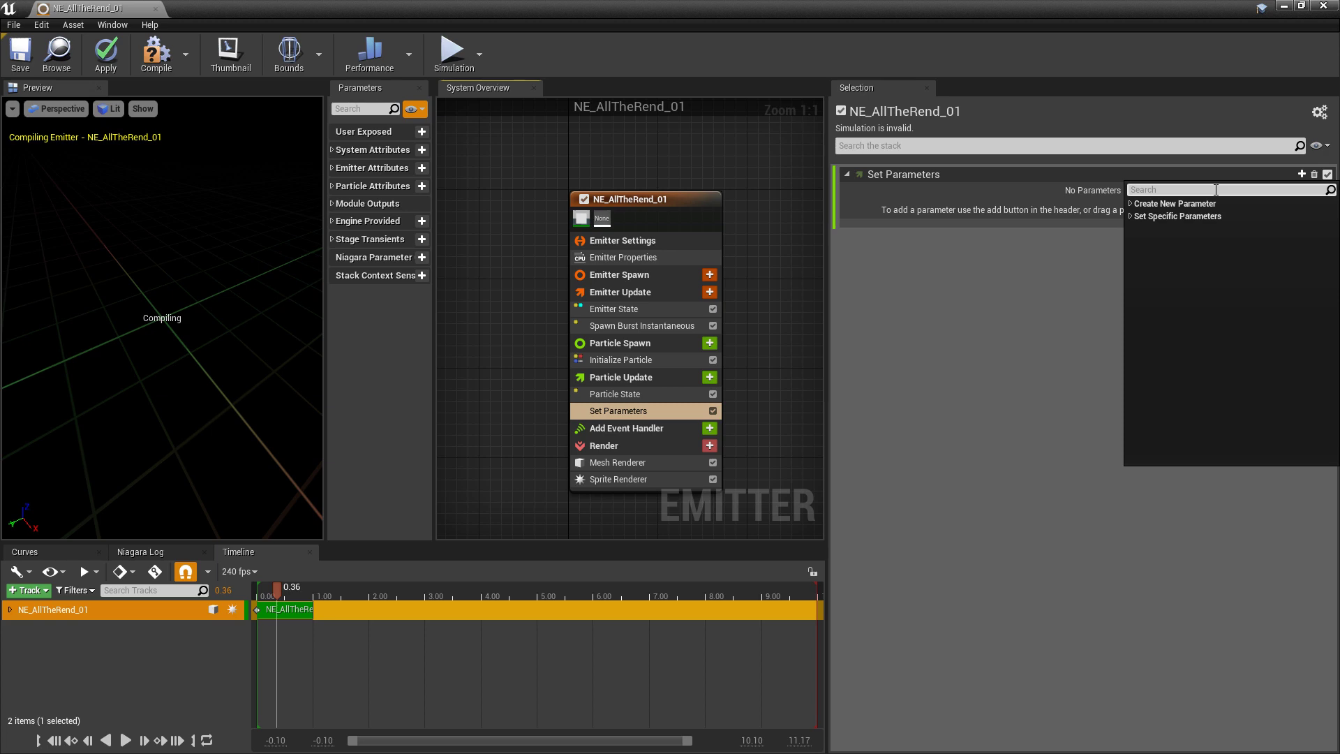
{"action": "type", "text": "vect"}
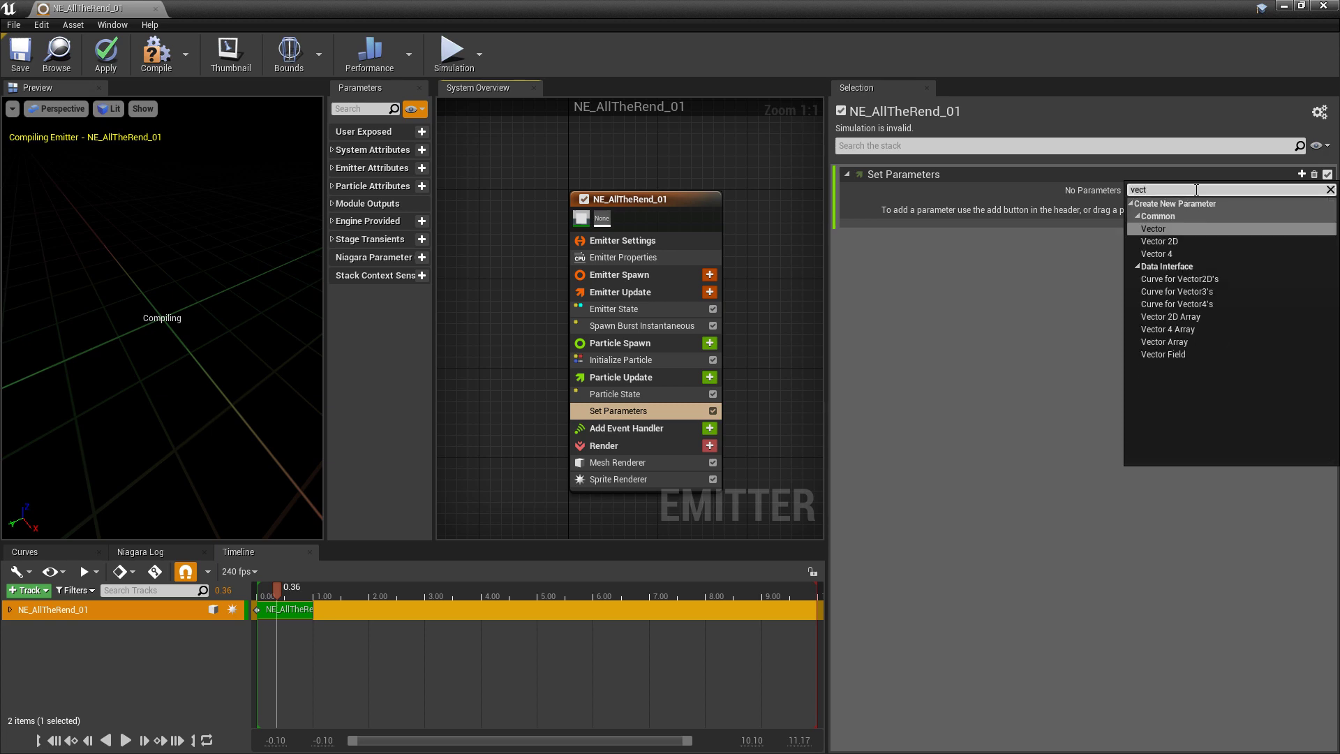
{"action": "left_click", "coordinate": [1168, 231]}
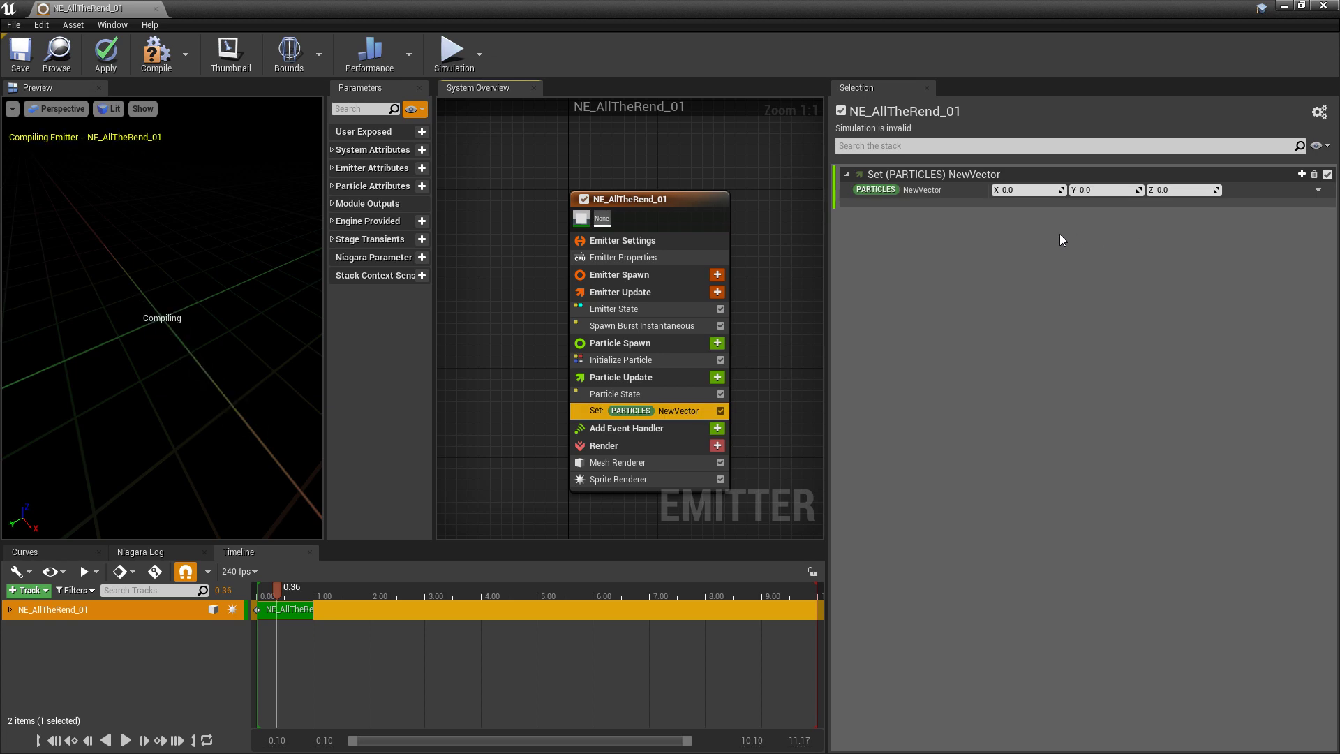
{"action": "left_click_drag", "start_coordinate": [1026, 190], "coordinate": [988, 190]}
Bind the Sprite Renderer's Position Binding to PARTICLES NewVector and set NewVector's X to about -23.3.
{"action": "left_click", "coordinate": [622, 480]}
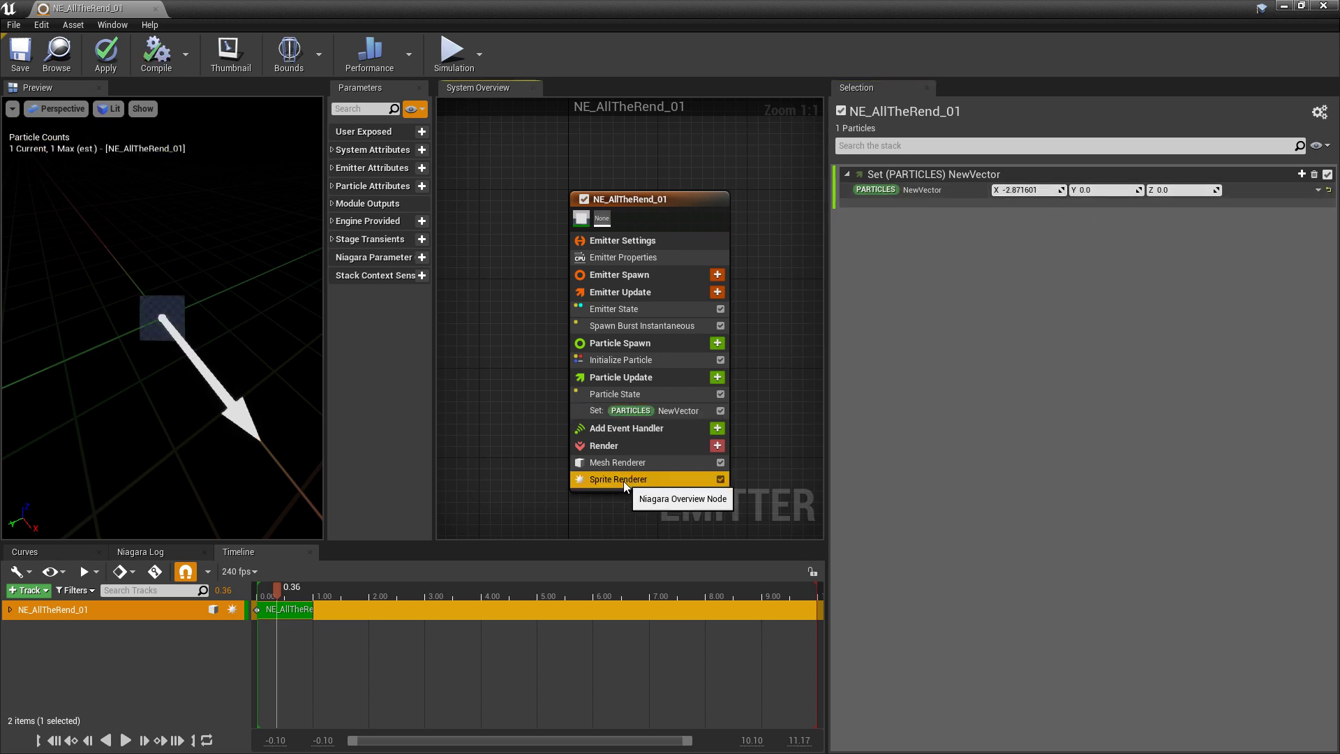
{"action": "scroll", "coordinate": [1097, 643], "scroll_direction": "down", "scroll_amount": 5}
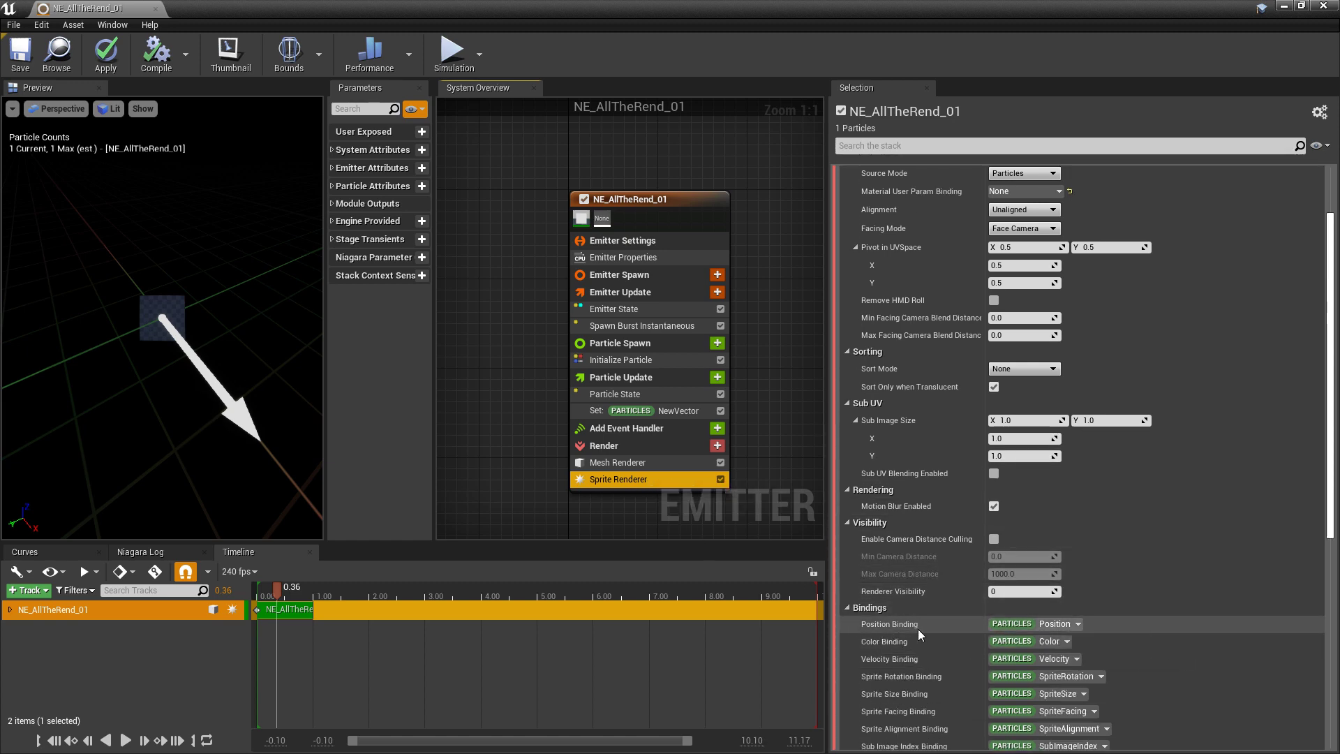
{"action": "left_click", "coordinate": [1065, 626]}
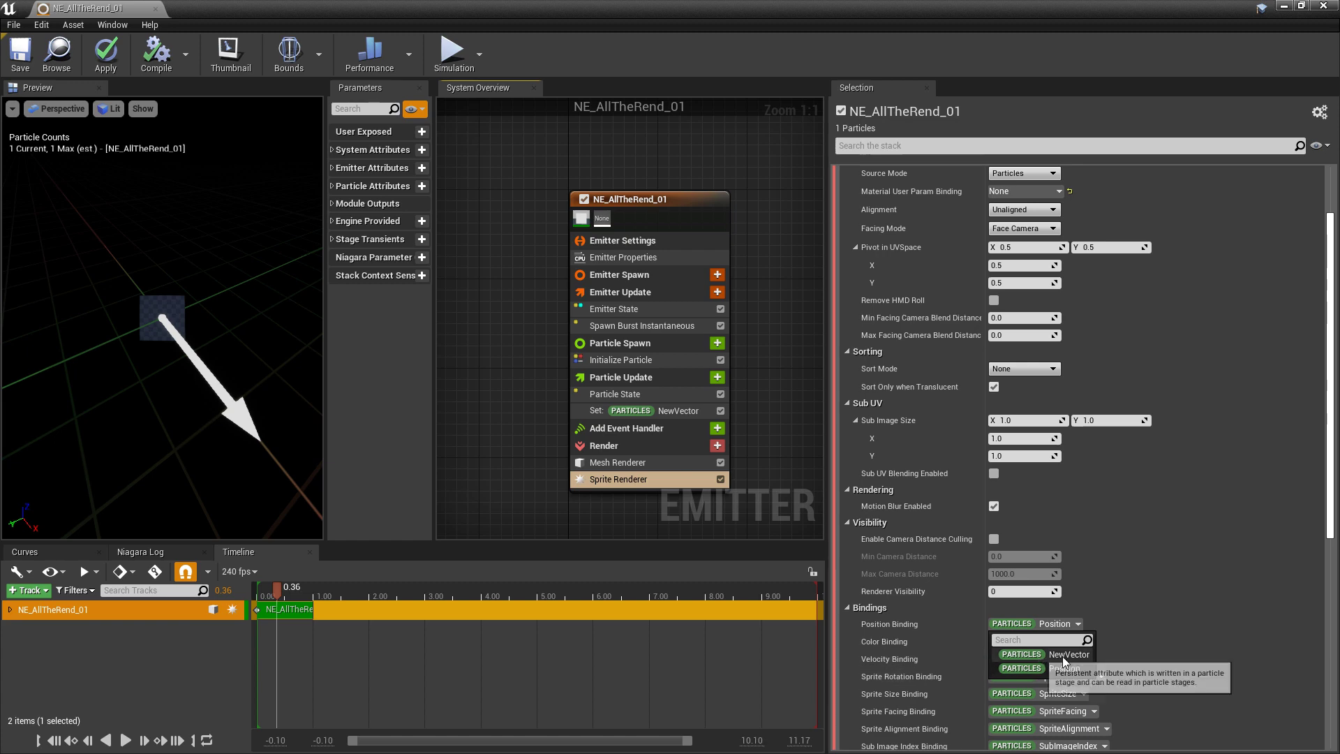
{"action": "left_click", "coordinate": [1071, 655]}
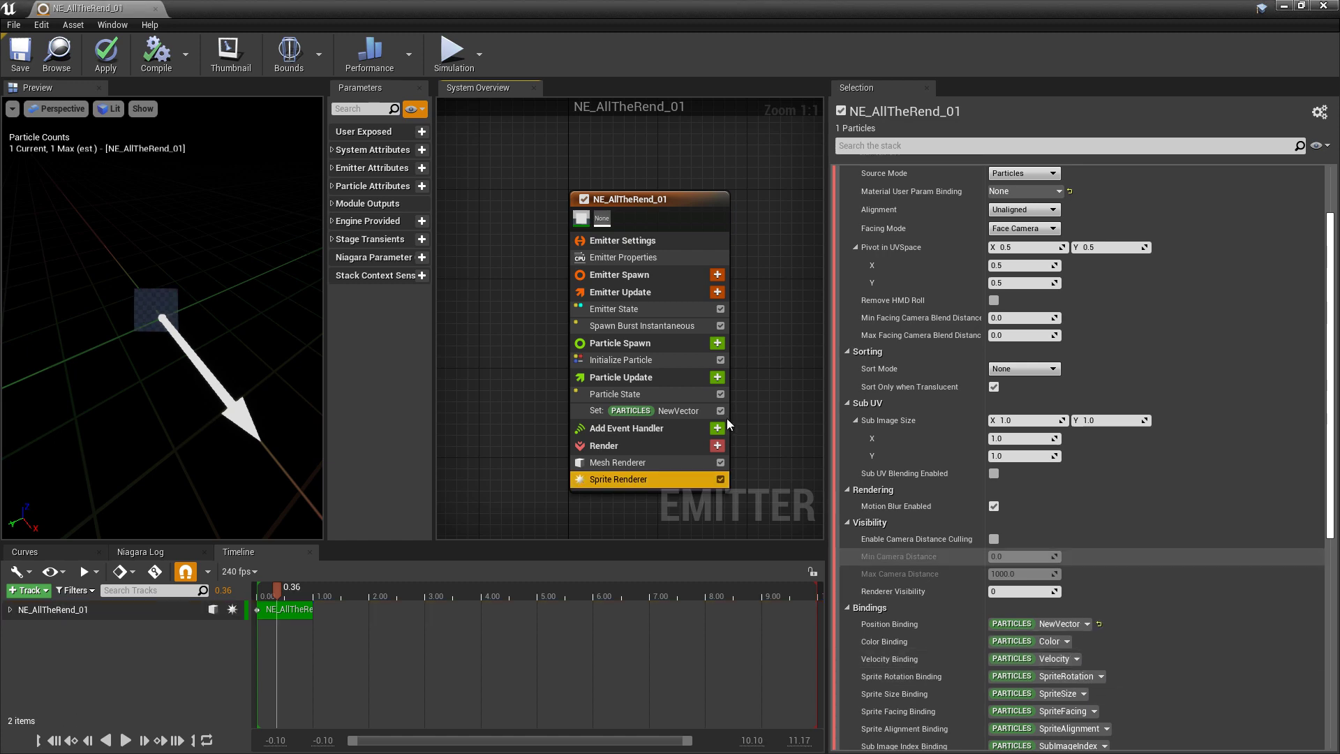
{"action": "left_click", "coordinate": [673, 412]}
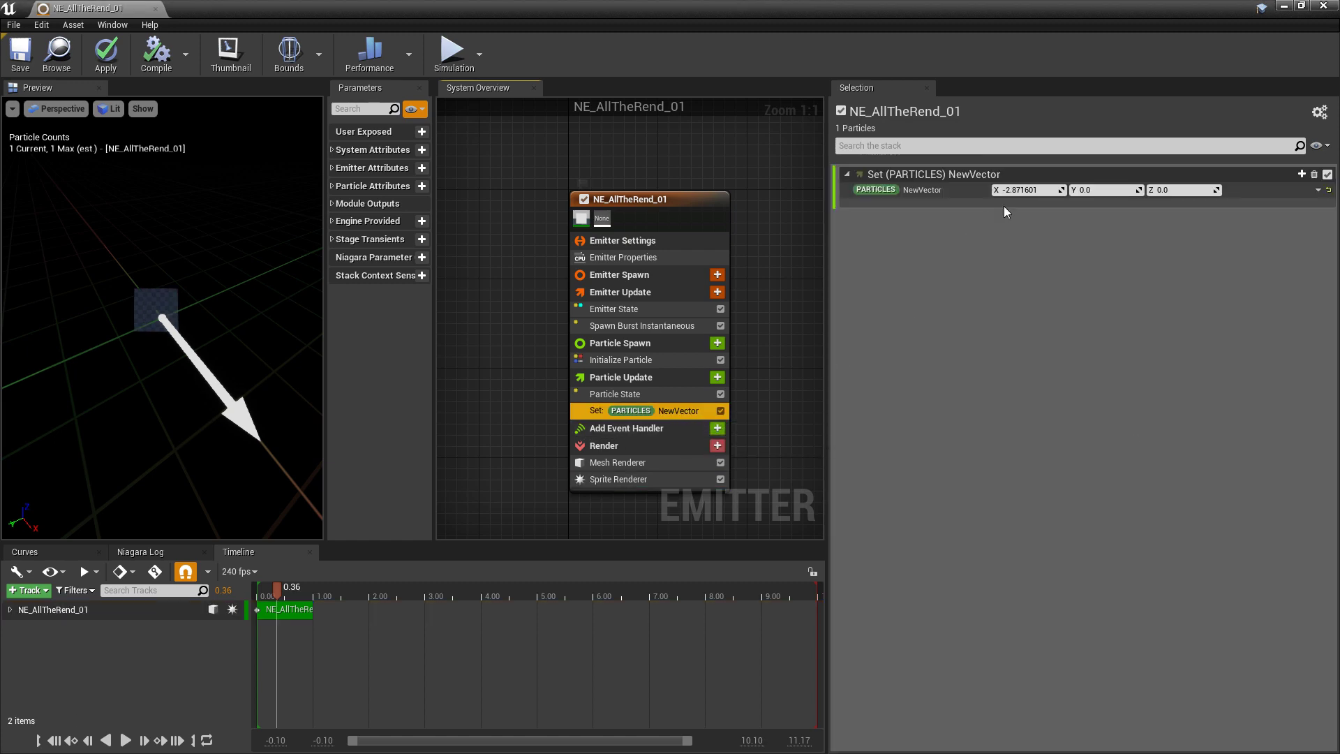
{"action": "left_click_drag", "start_coordinate": [1035, 191], "coordinate": [978, 190]}
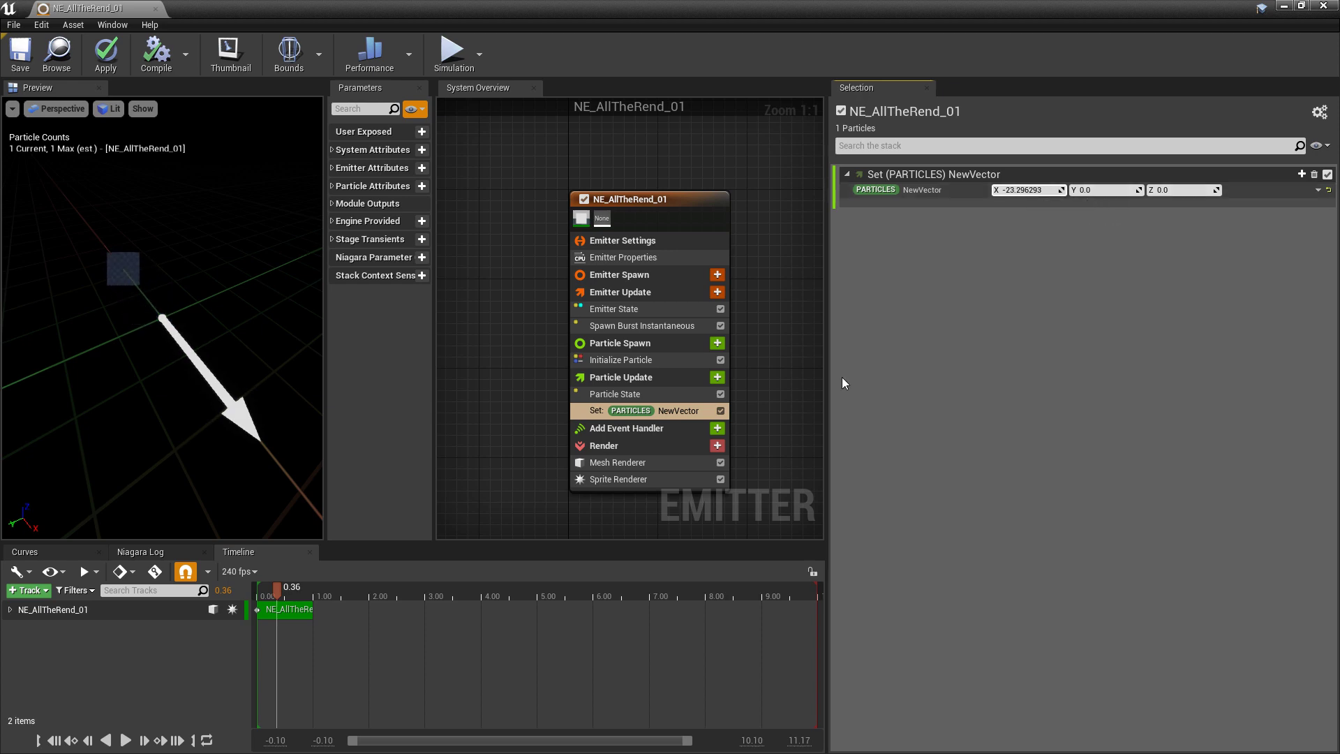
Add an Add Velocity module with Z 1.0 and its SolveForcesAndVelocity dependency to Particle Update, and play the timeline to preview the motion.
{"action": "left_click", "coordinate": [717, 377]}
{"action": "type", "text": "add"}
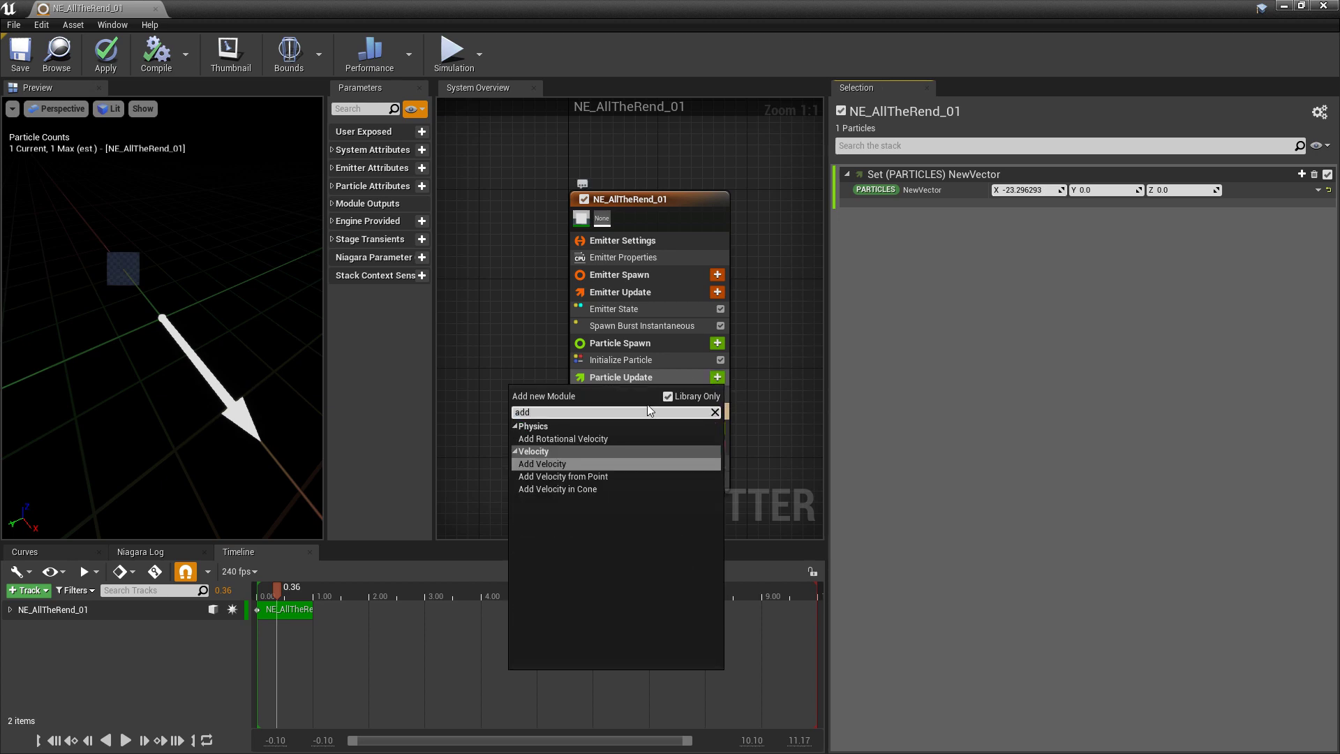
{"action": "left_click", "coordinate": [572, 463]}
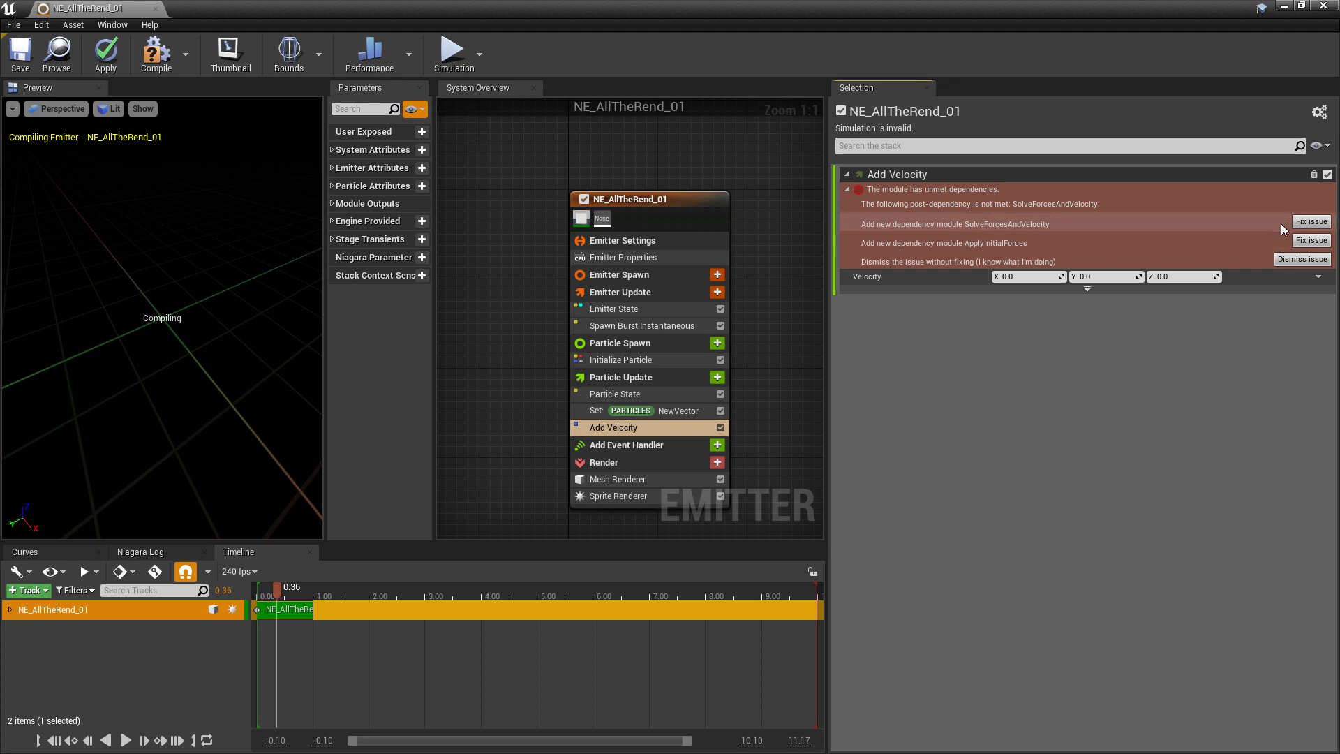
{"action": "left_click", "coordinate": [1303, 222]}
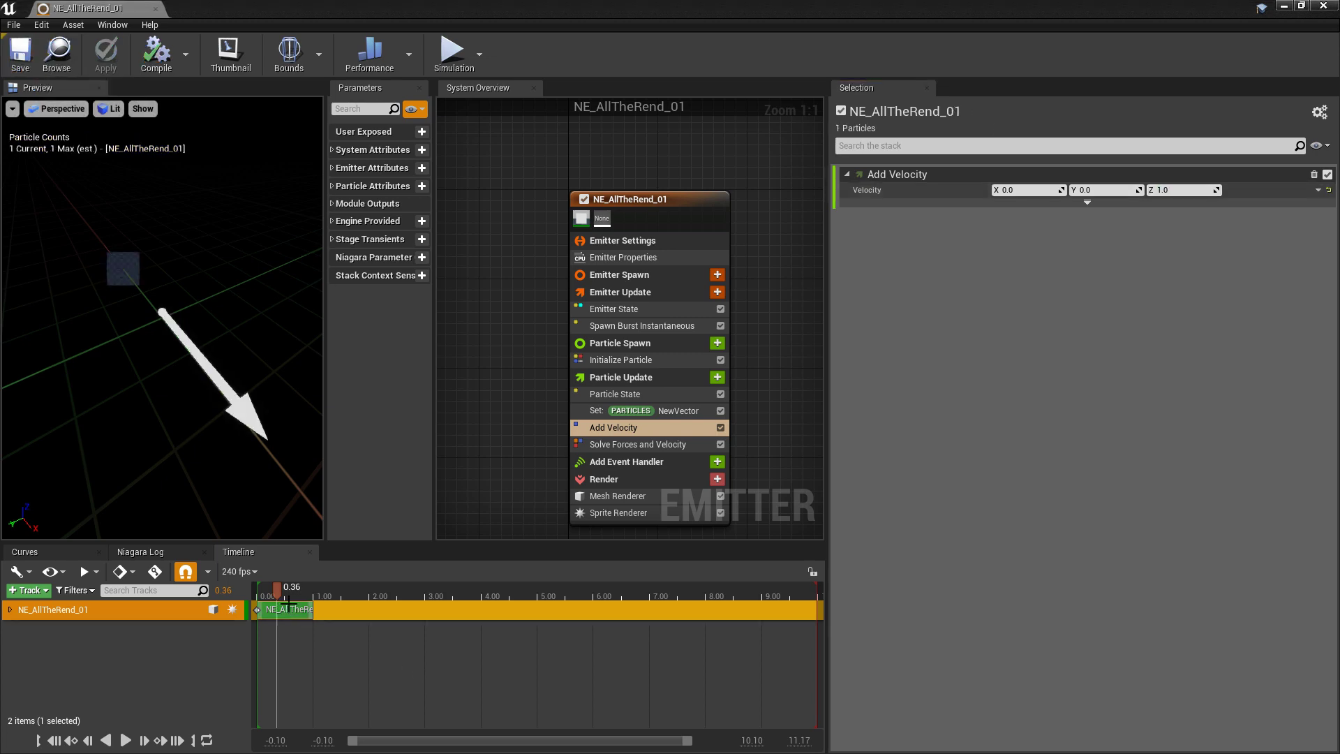
{"action": "left_click_drag", "start_coordinate": [276, 591], "coordinate": [269, 593]}
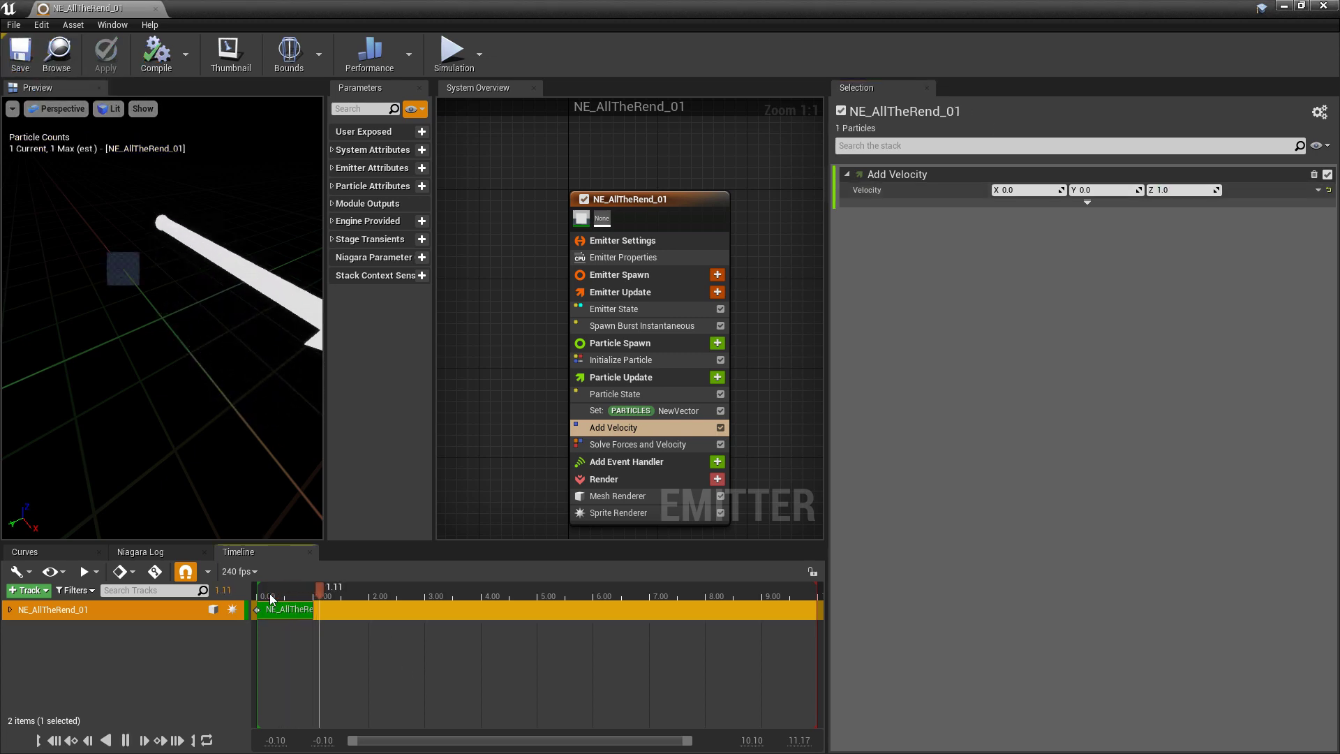
{"action": "key", "text": "space"}
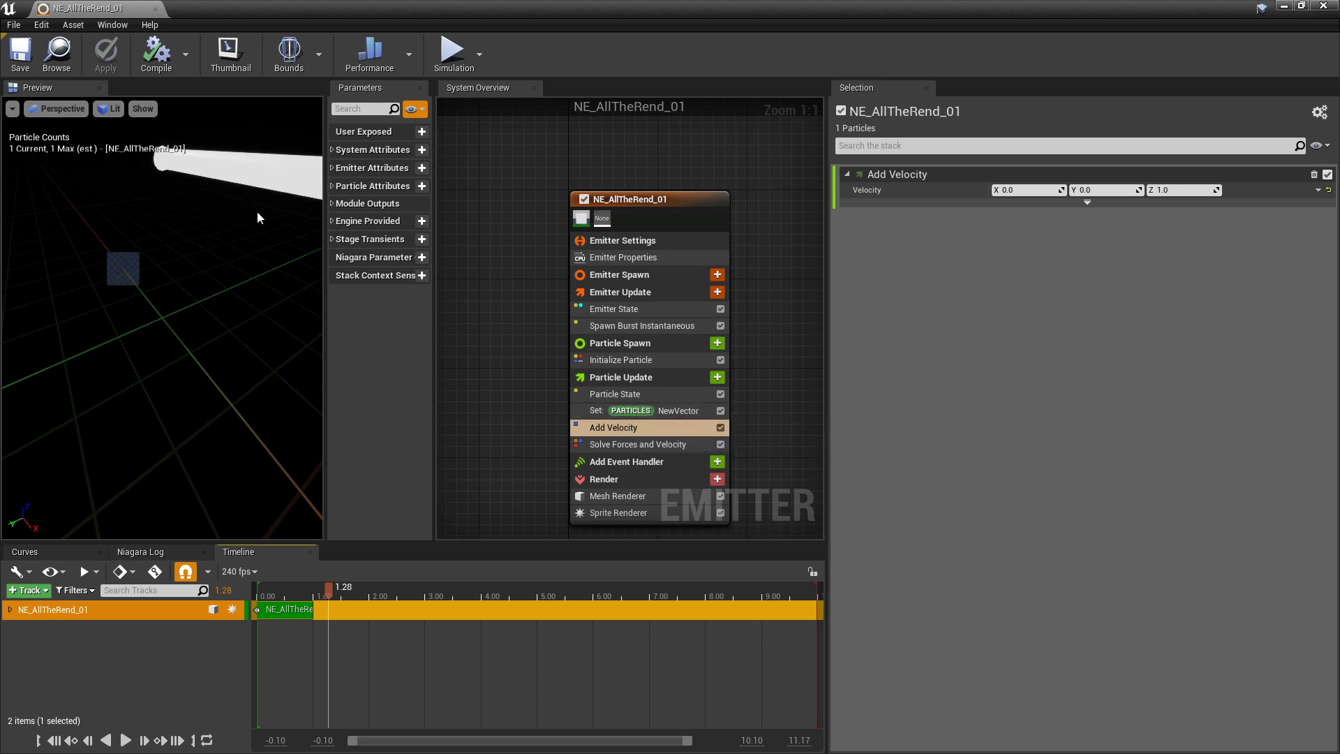
Replace the fixed value of PARTICLES NewVector with an Add Vector dynamic input.
{"action": "left_click", "coordinate": [656, 411]}
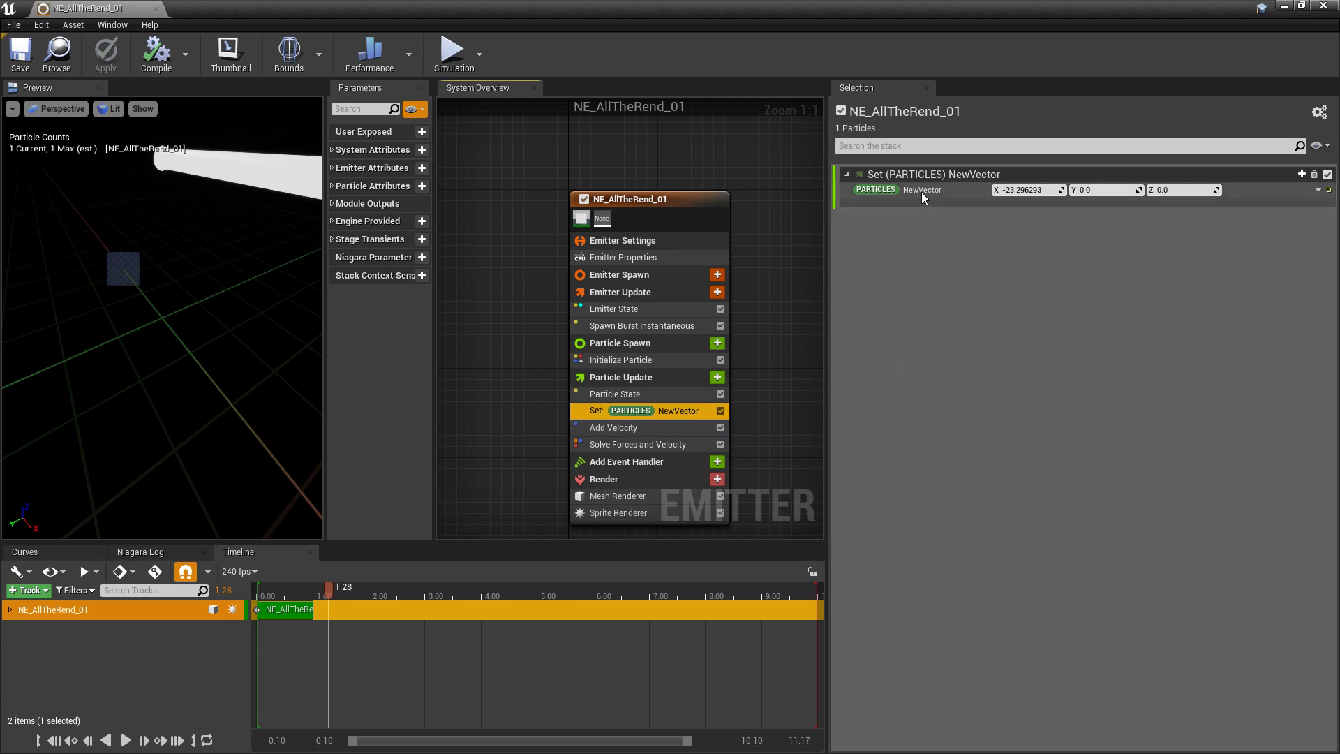
{"action": "left_click", "coordinate": [1307, 190]}
{"action": "type", "text": "add"}
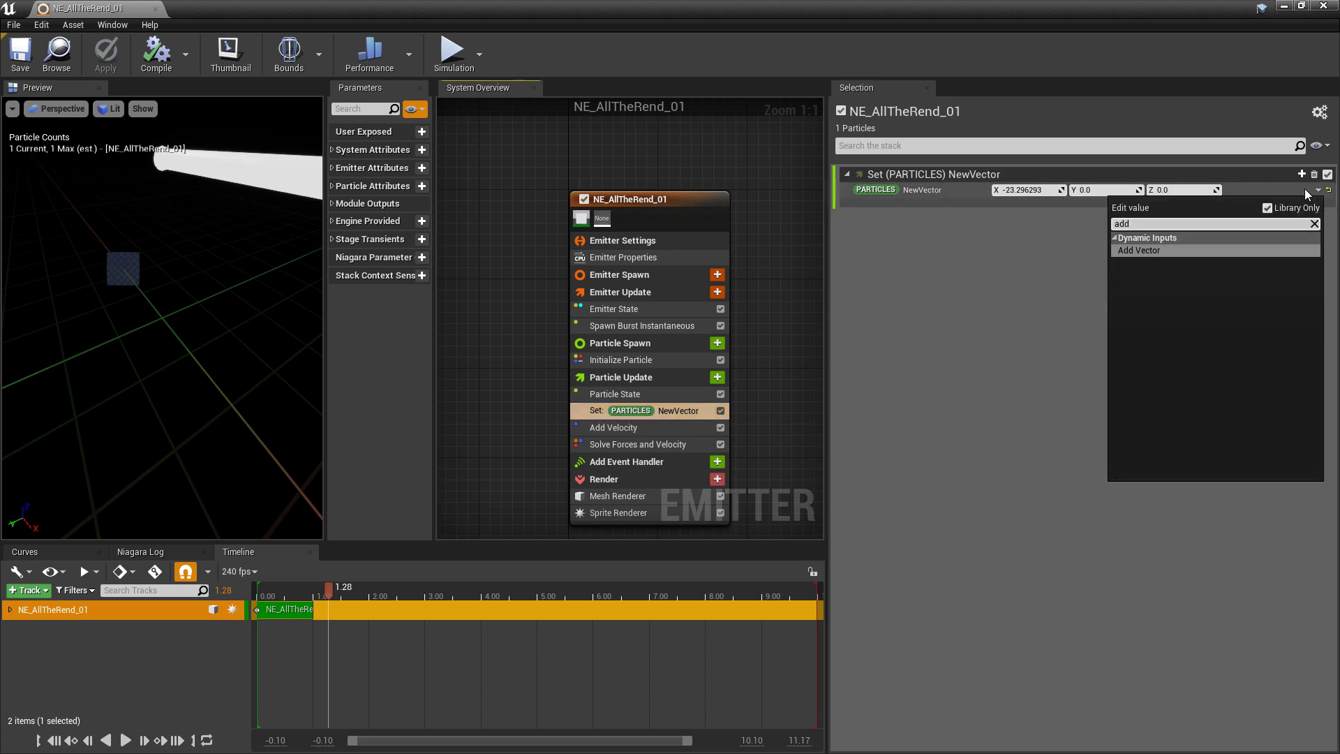
{"action": "left_click", "coordinate": [1160, 252]}
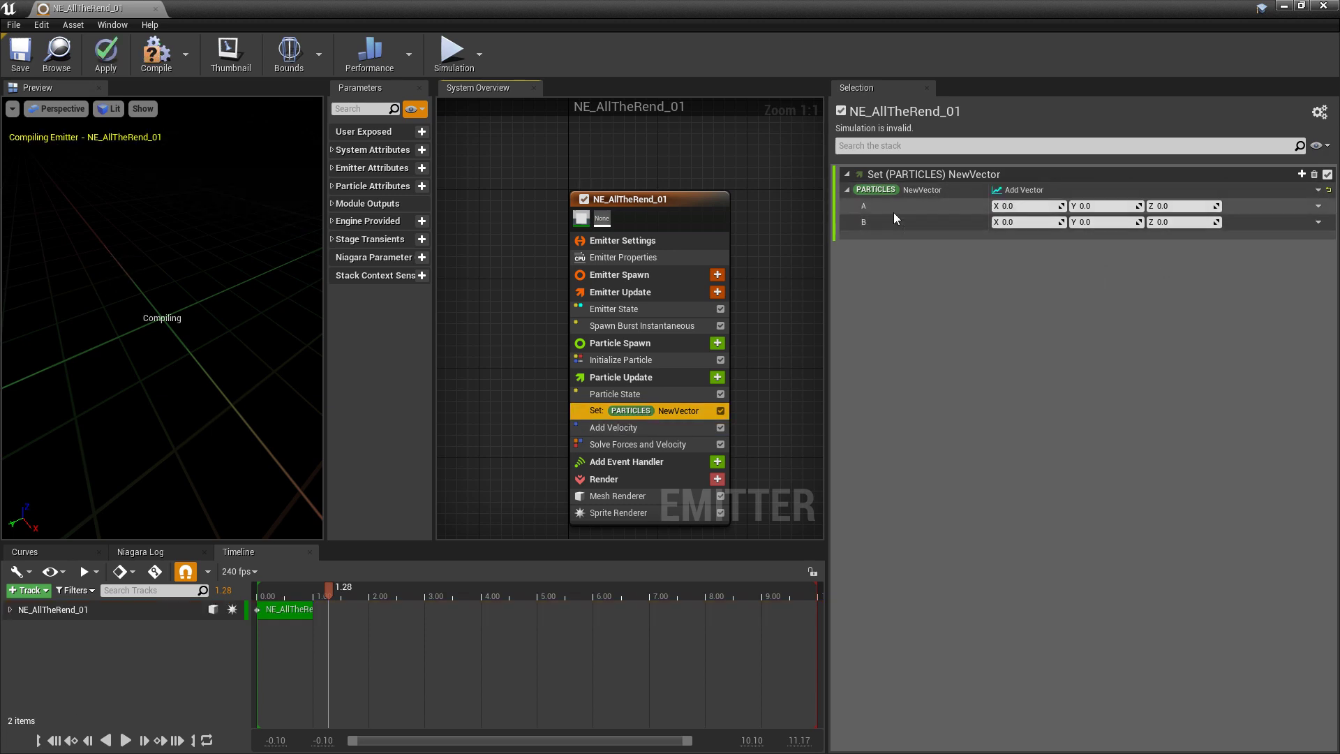
Link input A of Add Vector to PARTICLES Position and set input B's Y to about 26.2.
{"action": "left_click", "coordinate": [1319, 206]}
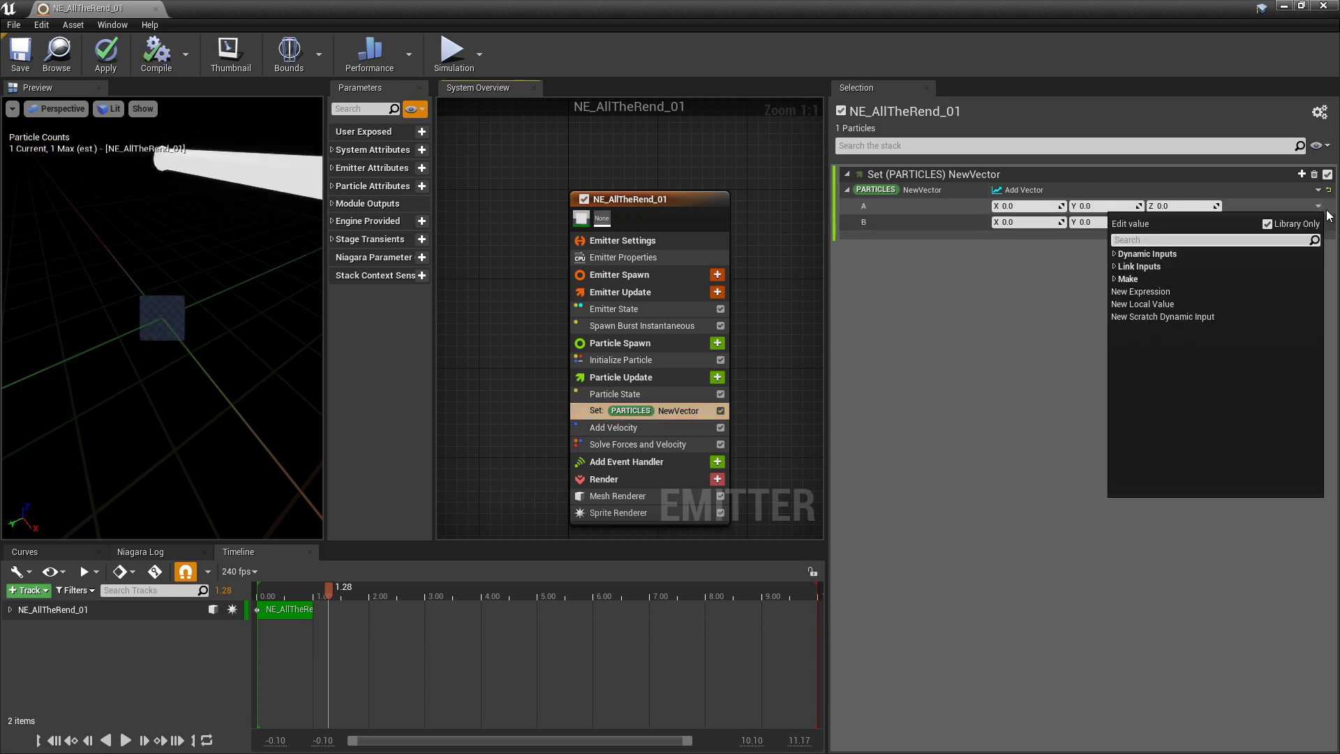
{"action": "type", "text": "posi"}
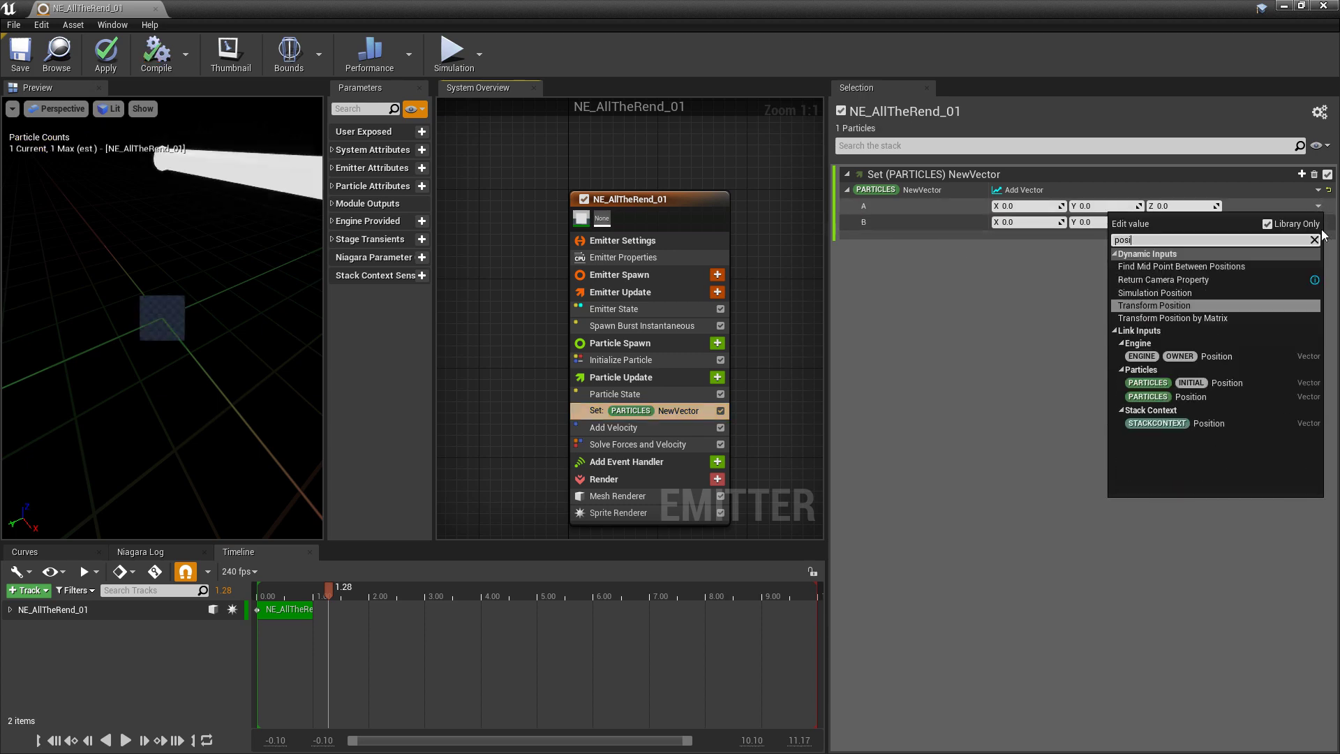
{"action": "left_click", "coordinate": [1195, 396]}
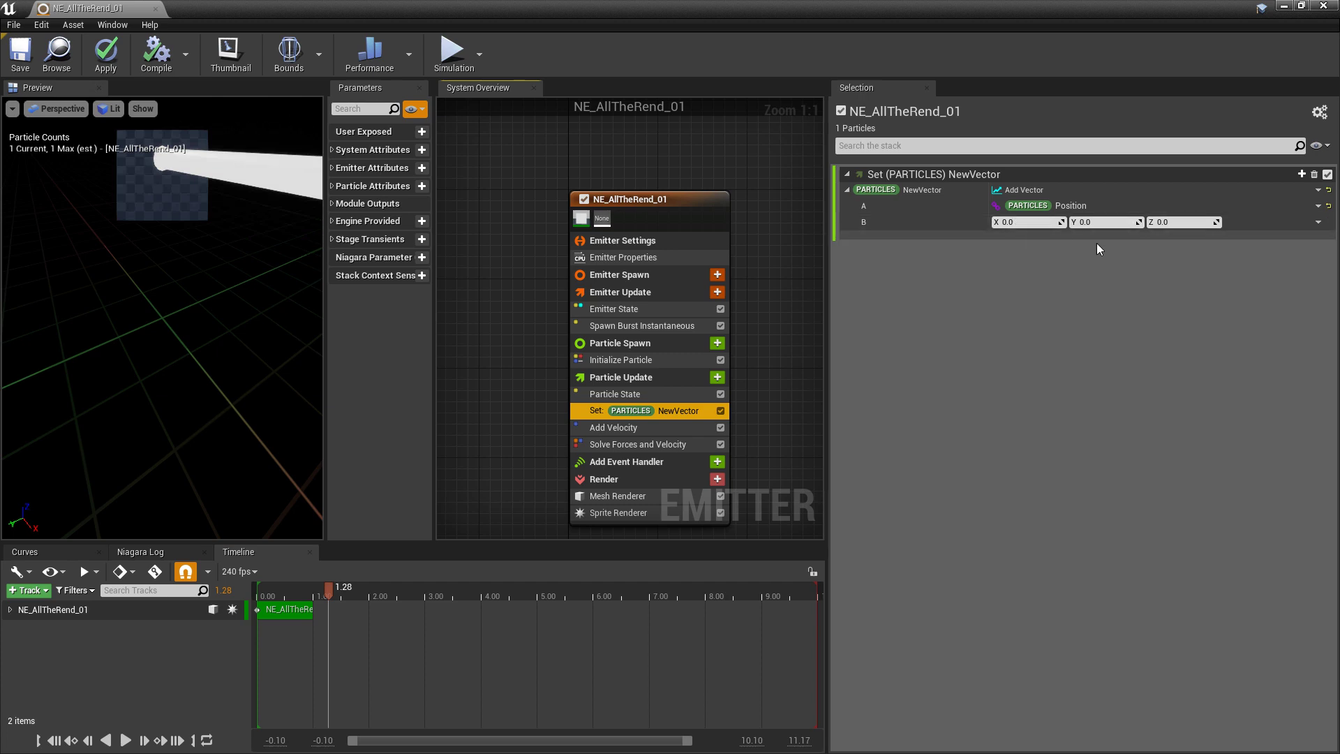
{"action": "left_click_drag", "start_coordinate": [1091, 222], "coordinate": [1145, 222]}
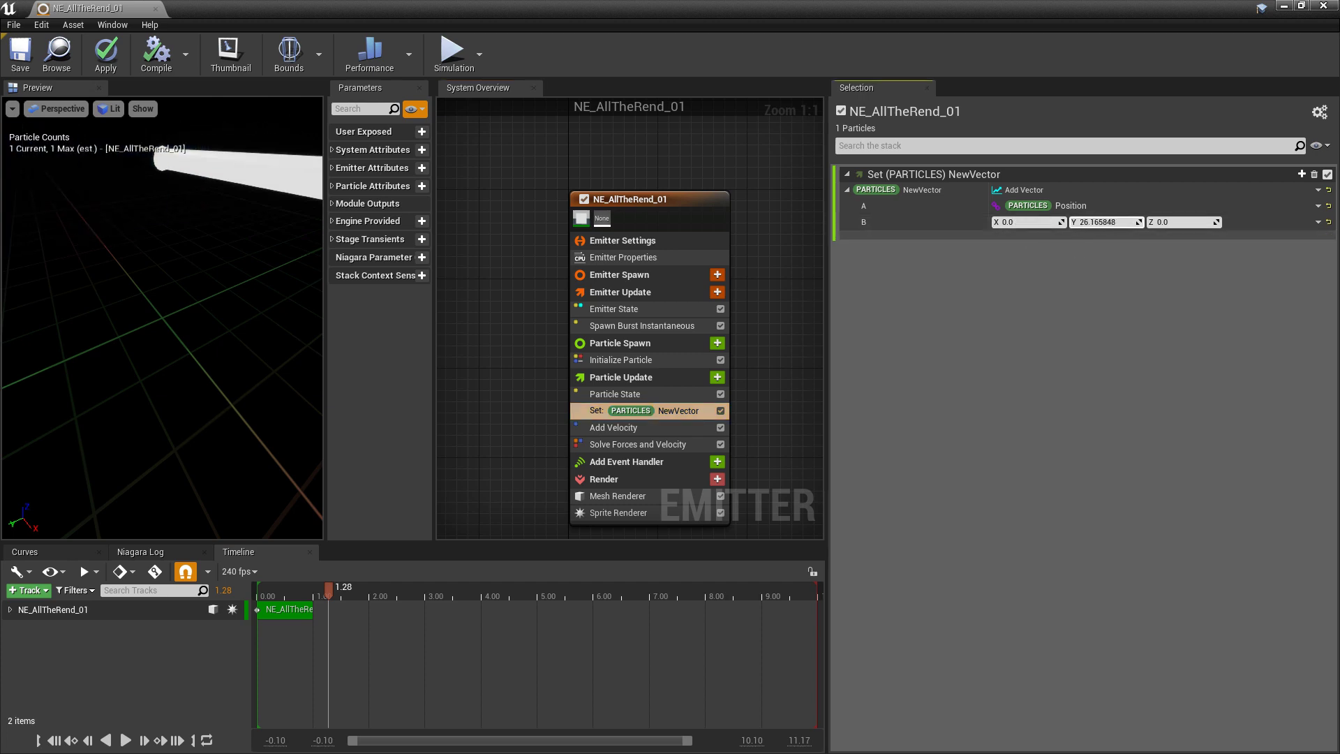
{"action": "left_click_drag", "start_coordinate": [152, 328], "coordinate": [187, 323]}
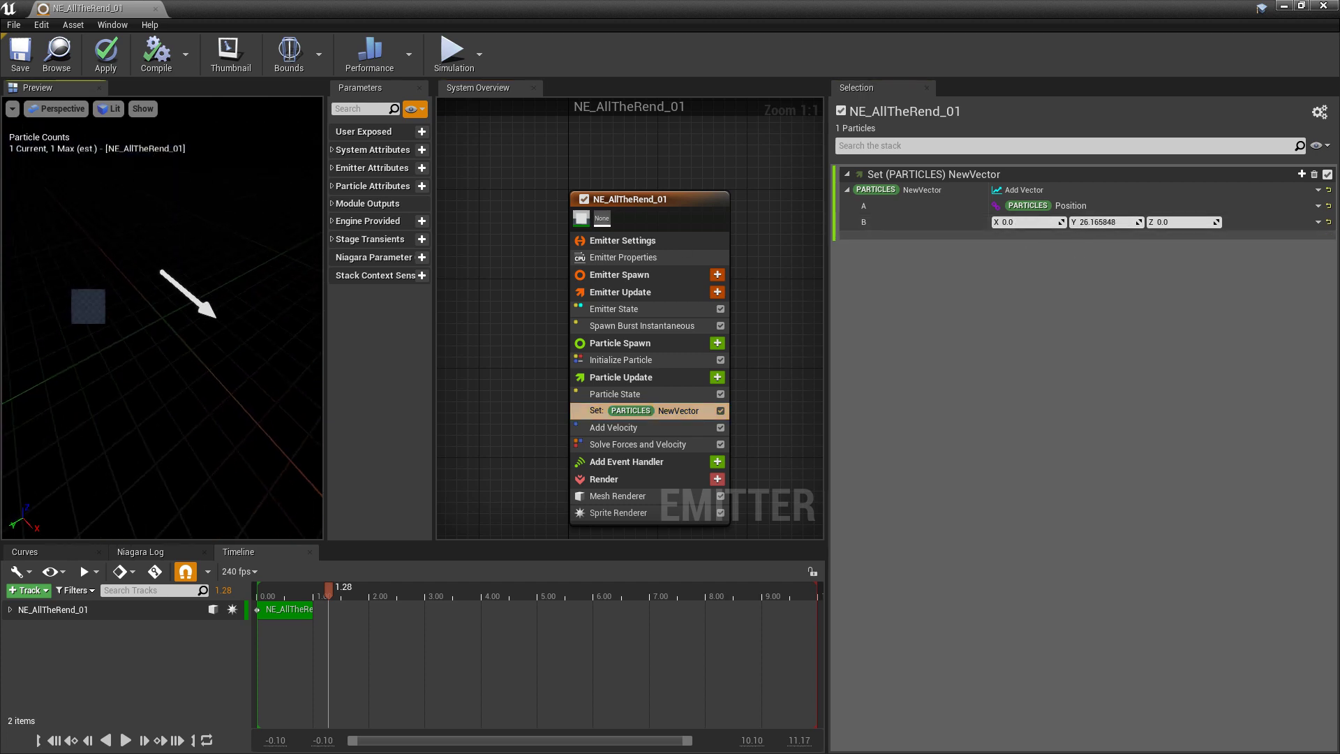
Scrub the timeline back to the start and replace input B of Add Vector with a Rotate Vector dynamic input.
{"action": "left_click_drag", "start_coordinate": [315, 594], "coordinate": [316, 595]}
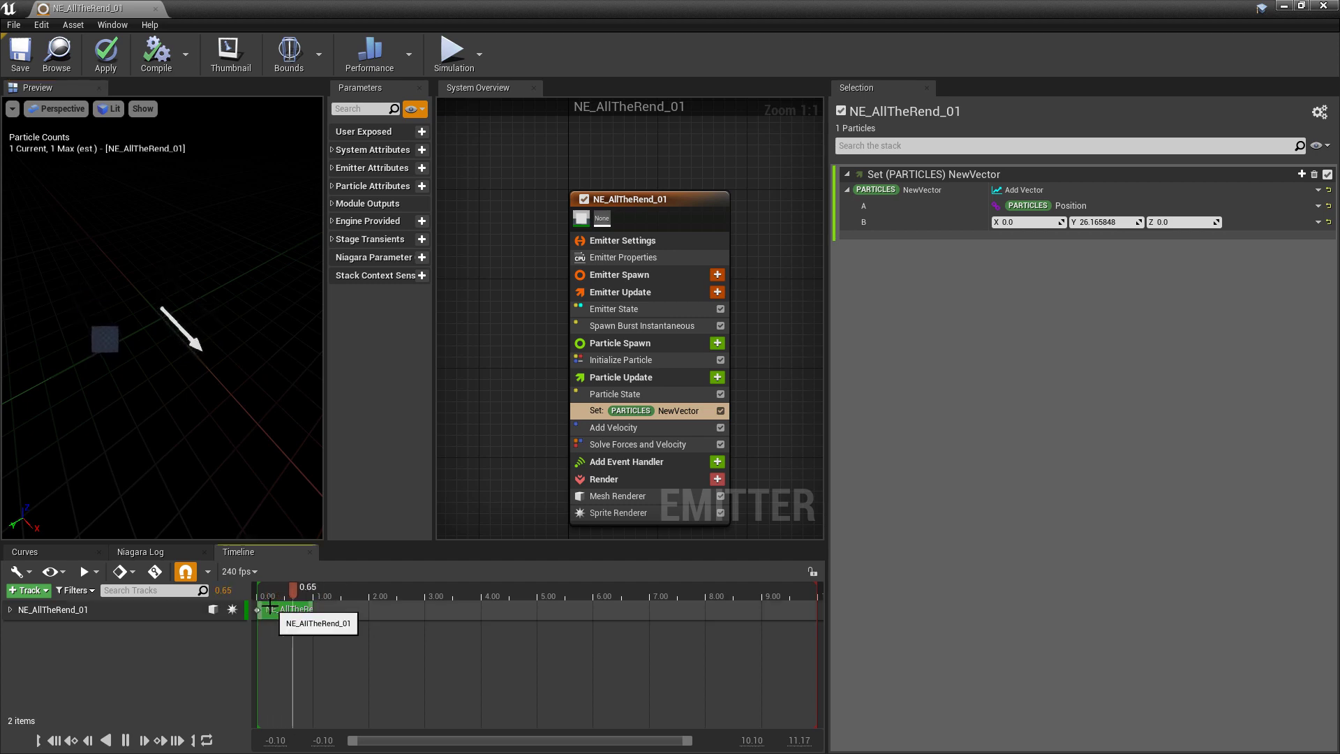
{"action": "left_click_drag", "start_coordinate": [363, 594], "coordinate": [272, 613]}
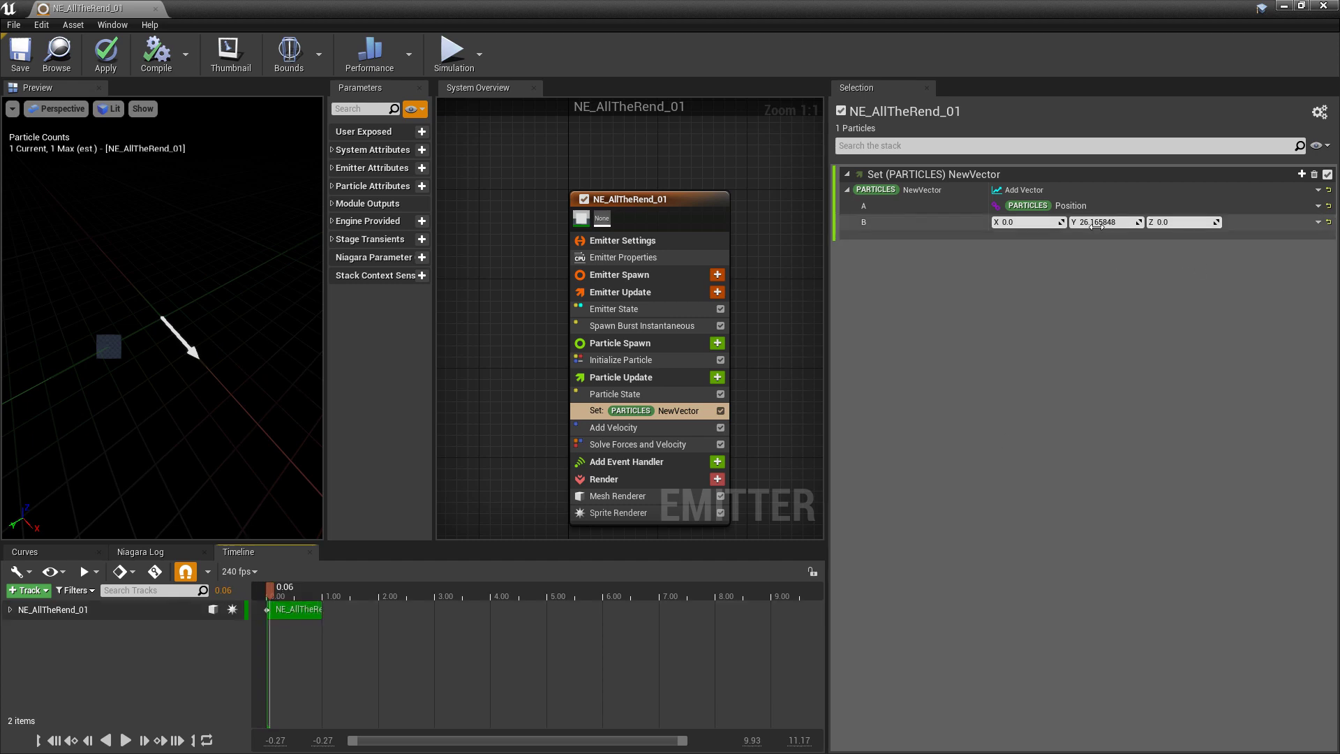
{"action": "mouse_move", "coordinate": [1103, 222]}
{"action": "left_mouse_down"}
{"action": "mouse_move", "coordinate": [1131, 222]}
{"action": "mouse_move", "coordinate": [1089, 222]}
{"action": "left_mouse_up"}
{"action": "left_click", "coordinate": [1318, 222]}
{"action": "type", "text": "rotat"}
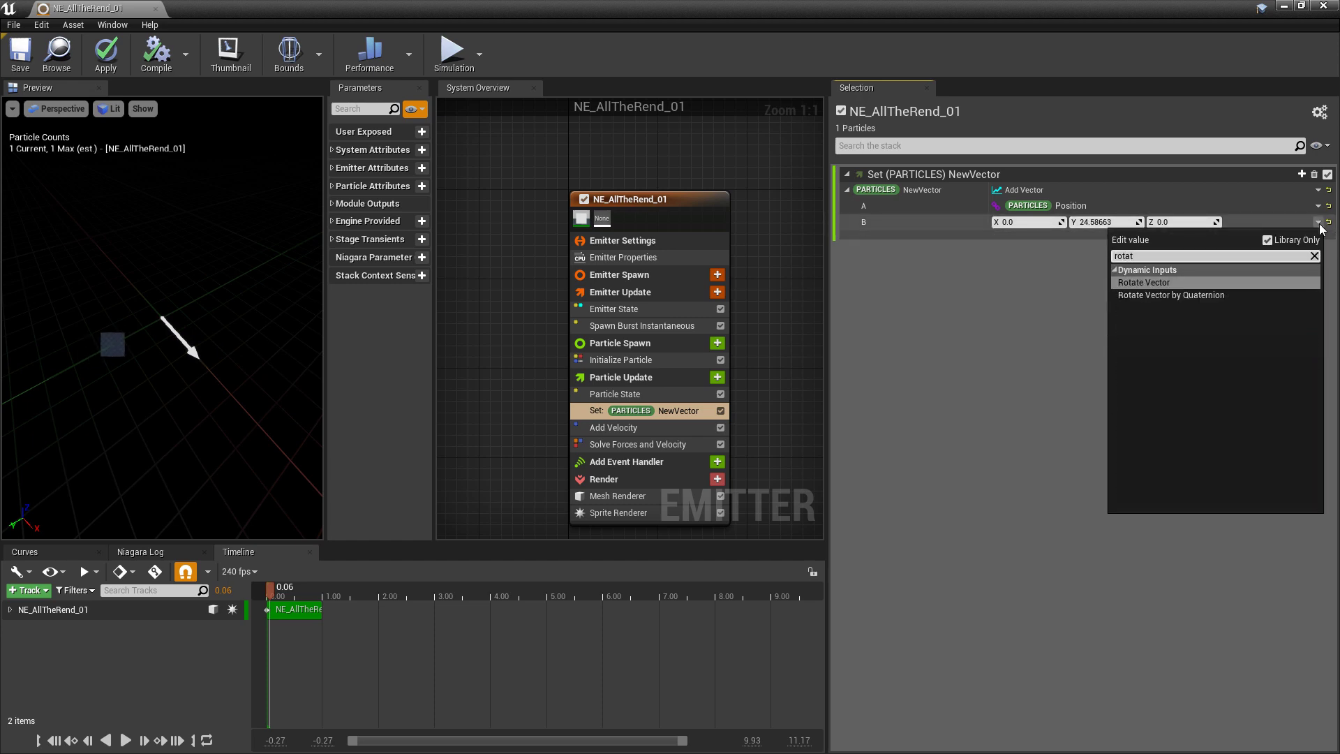
{"action": "left_click", "coordinate": [1166, 282]}
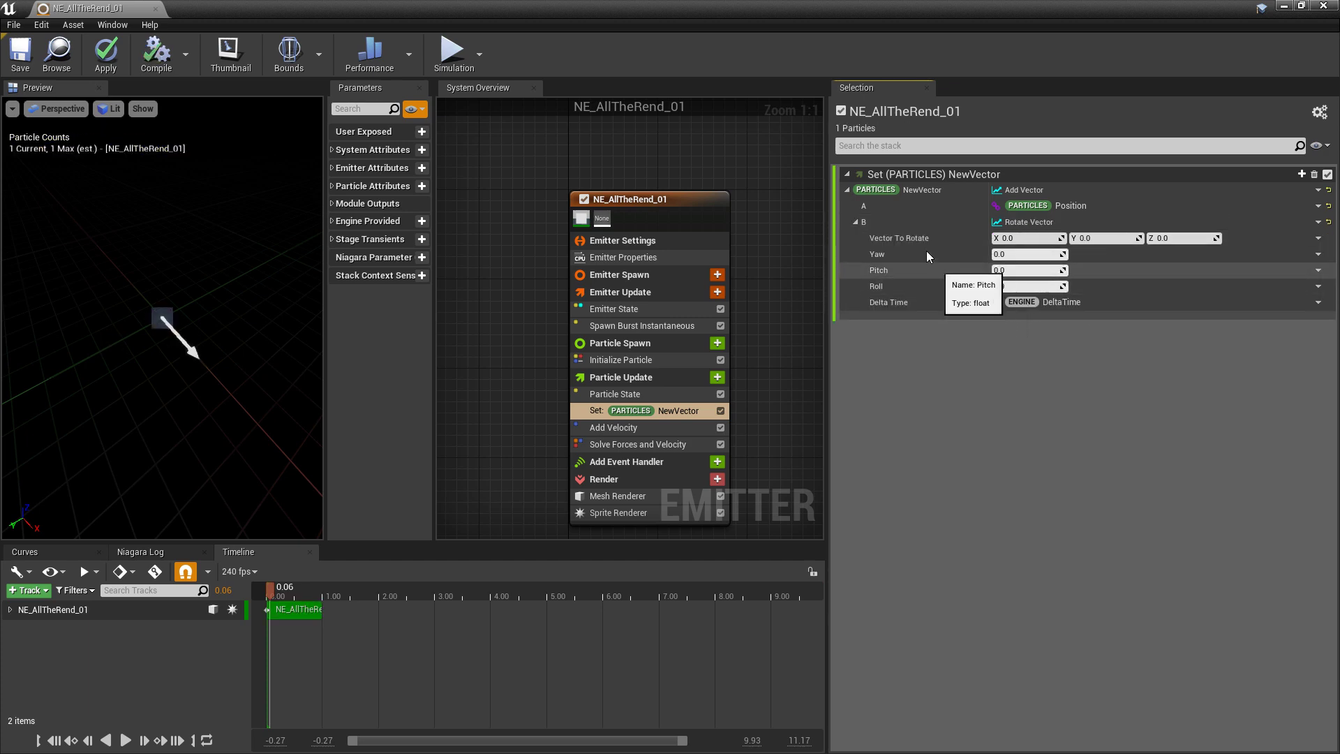
Set Vector To Rotate to X about -11.4 and Y about 20.7, set Yaw to about 700.2, and scrub the timeline.
{"action": "left_click_drag", "start_coordinate": [1026, 238], "coordinate": [994, 238]}
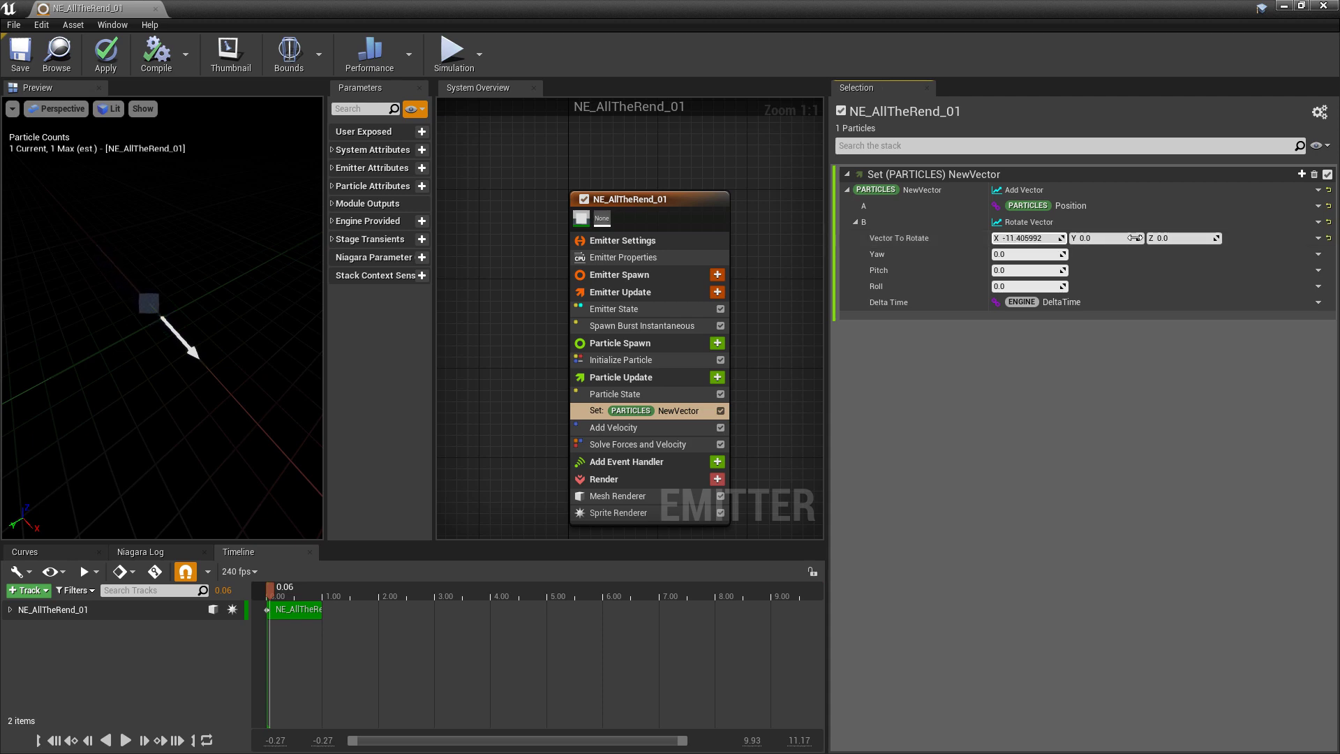
{"action": "left_click_drag", "start_coordinate": [1135, 238], "coordinate": [1141, 238]}
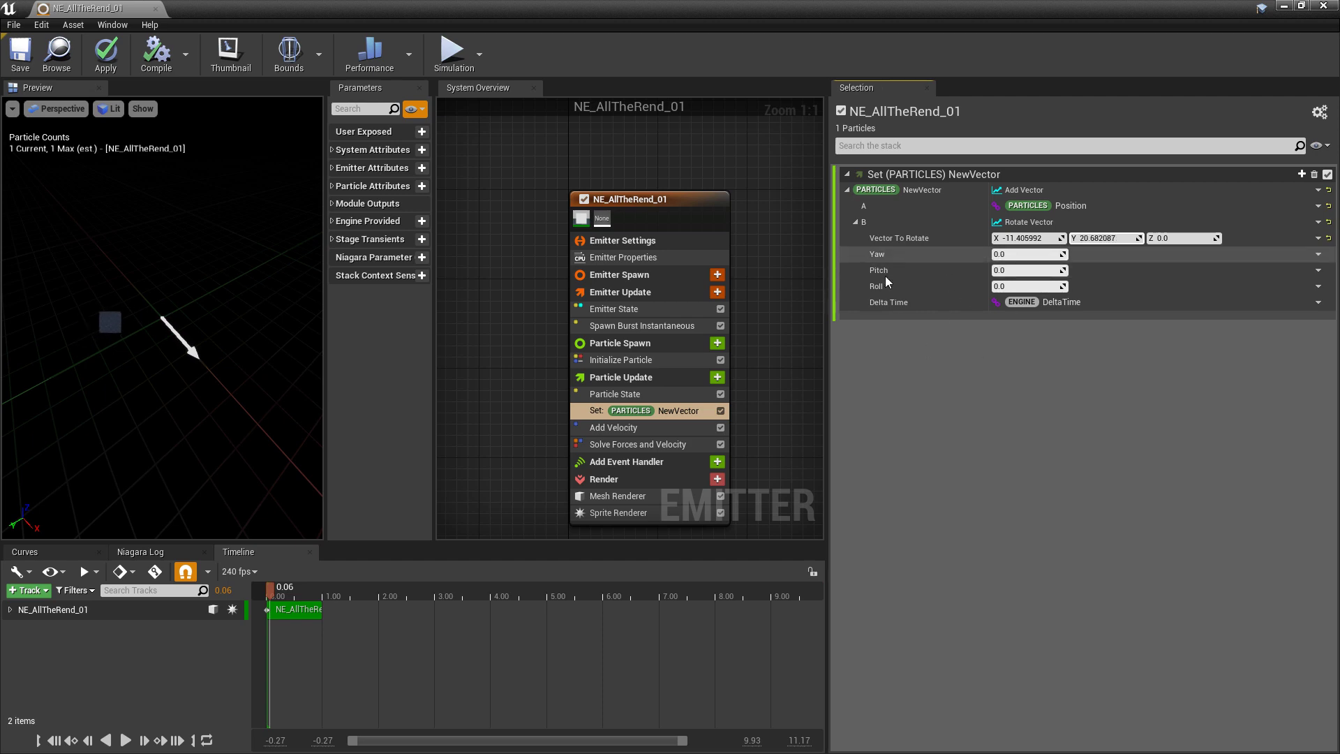
{"action": "left_click_drag", "start_coordinate": [1030, 254], "coordinate": [1103, 255]}
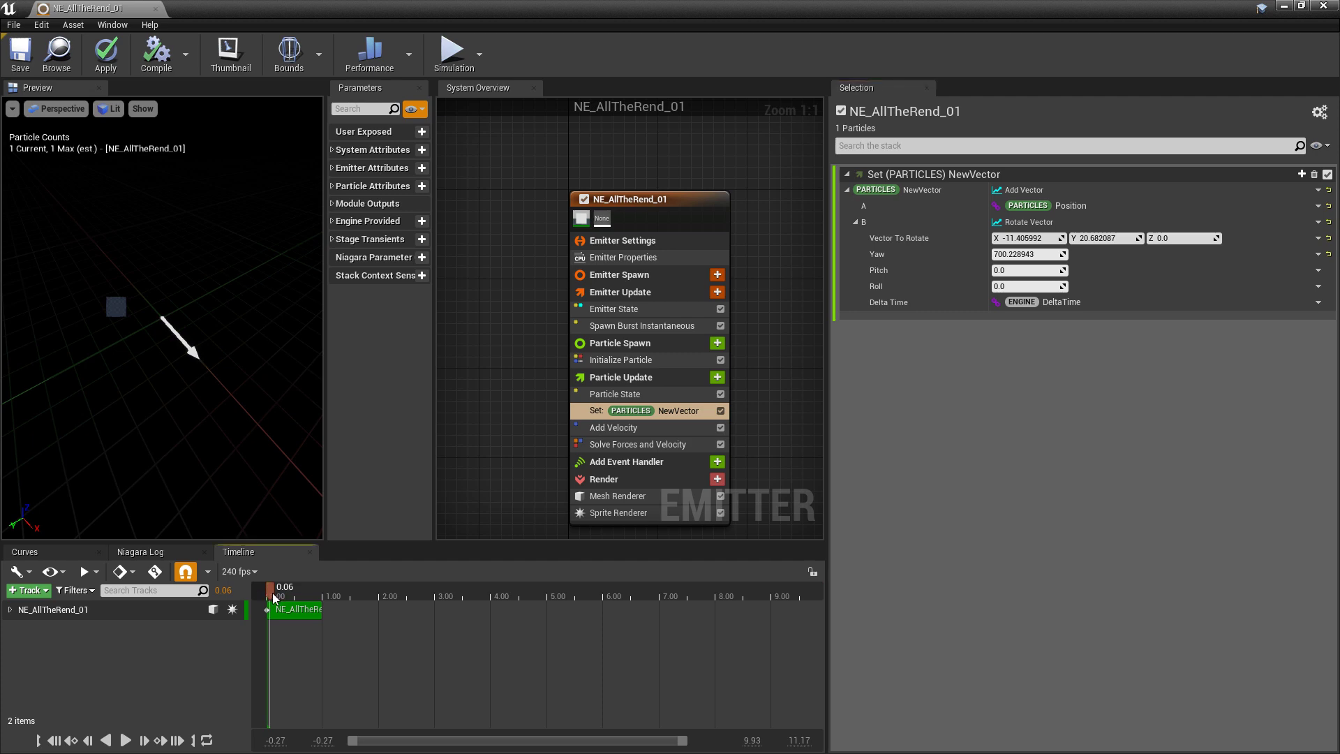
{"action": "left_click_drag", "start_coordinate": [271, 598], "coordinate": [321, 599]}
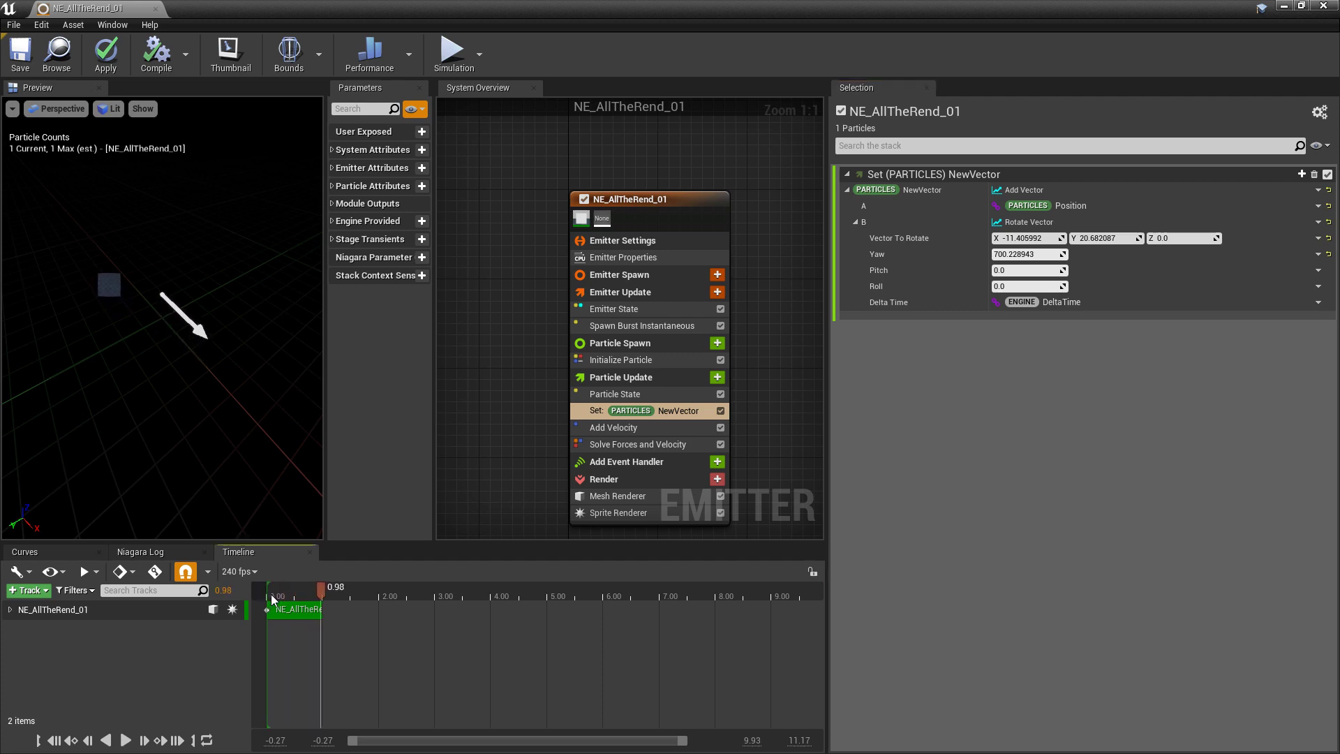
Disable the Add Velocity module, stop the playback and set Rotate Vector's Yaw to 10.
{"action": "left_click", "coordinate": [721, 428]}
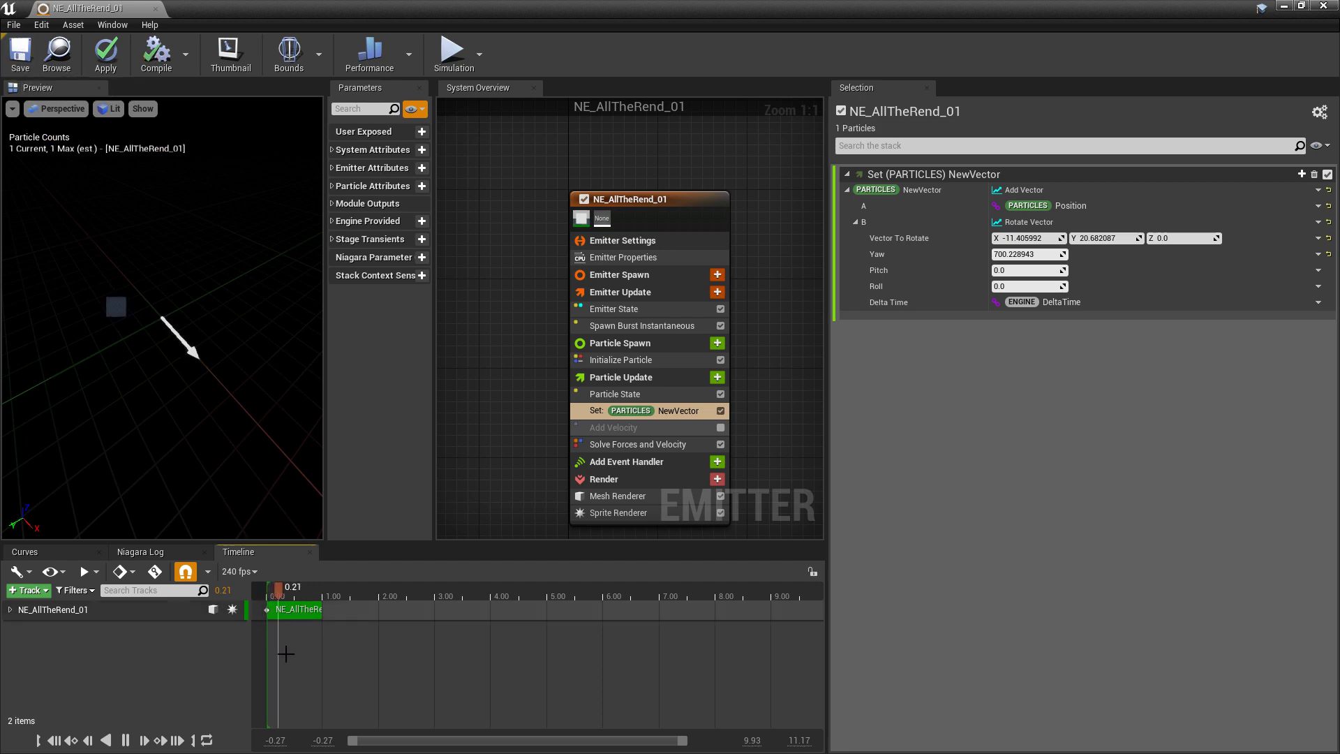
{"action": "key", "text": "space"}
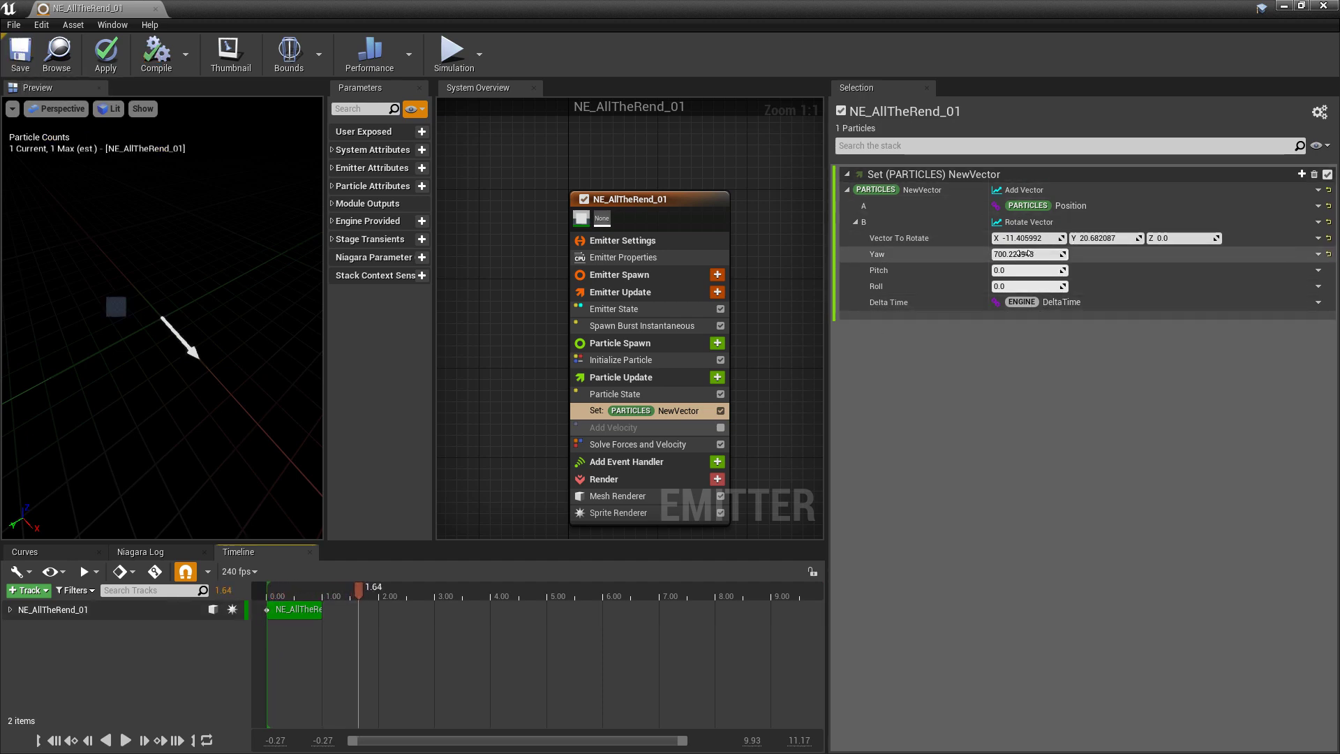
{"action": "left_click", "coordinate": [1023, 254]}
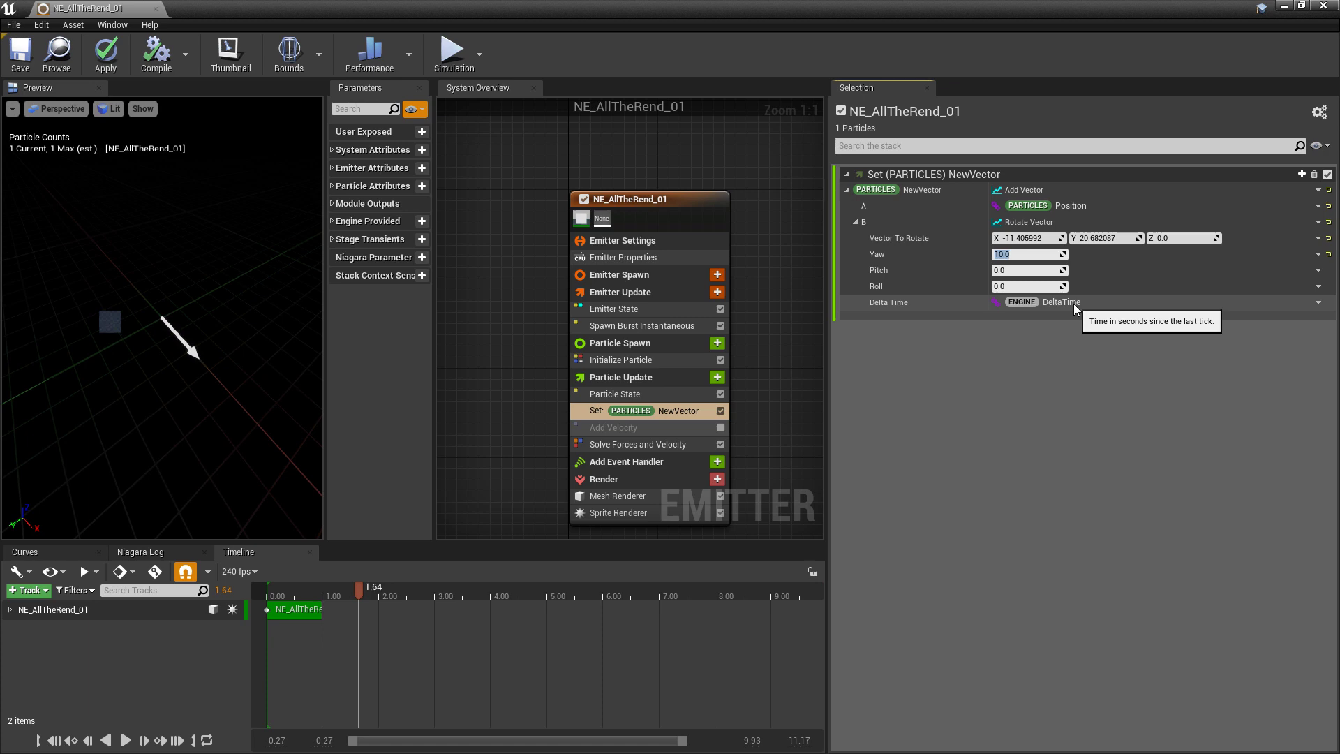
Link Rotate Vector's Delta Time to EMITTER Age and play the timeline from the start to preview the rotation.
{"action": "left_click", "coordinate": [1317, 305]}
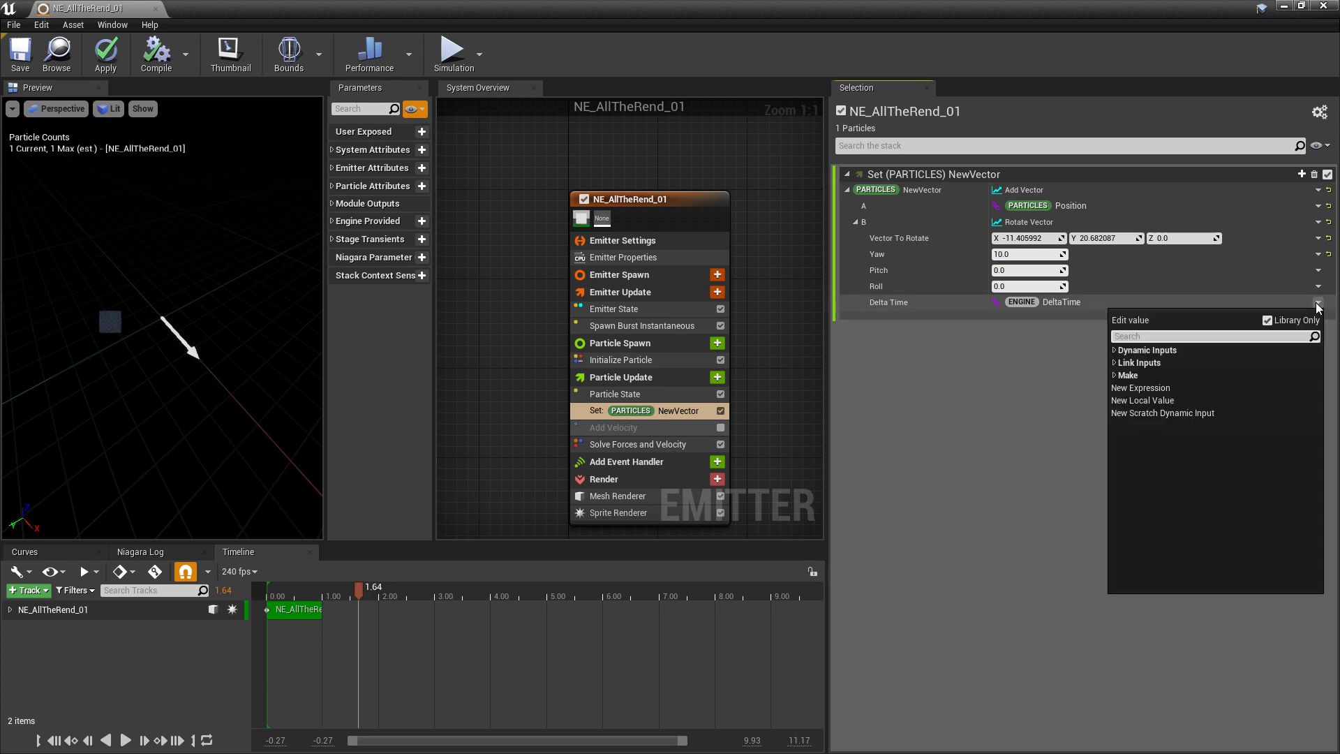
{"action": "type", "text": "emitter"}
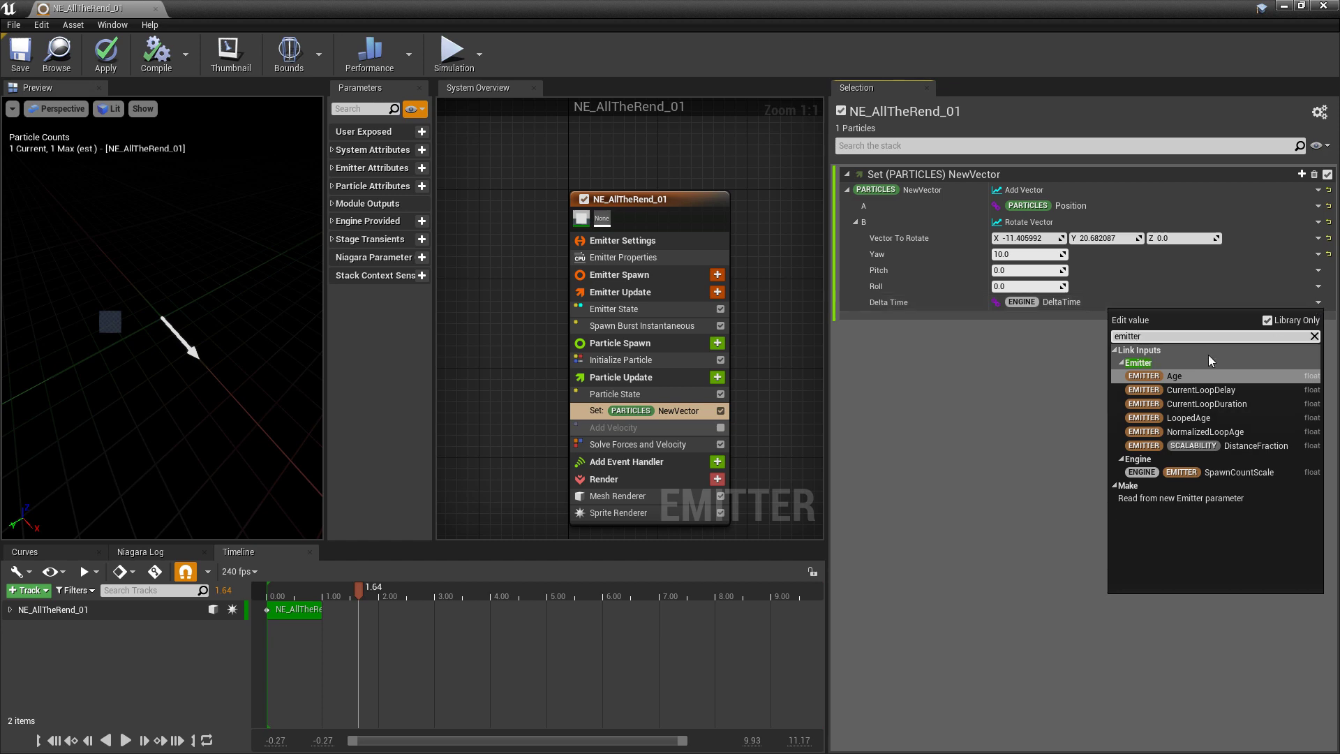
{"action": "left_click", "coordinate": [1185, 379]}
{"action": "left_click_drag", "start_coordinate": [358, 587], "coordinate": [271, 613]}
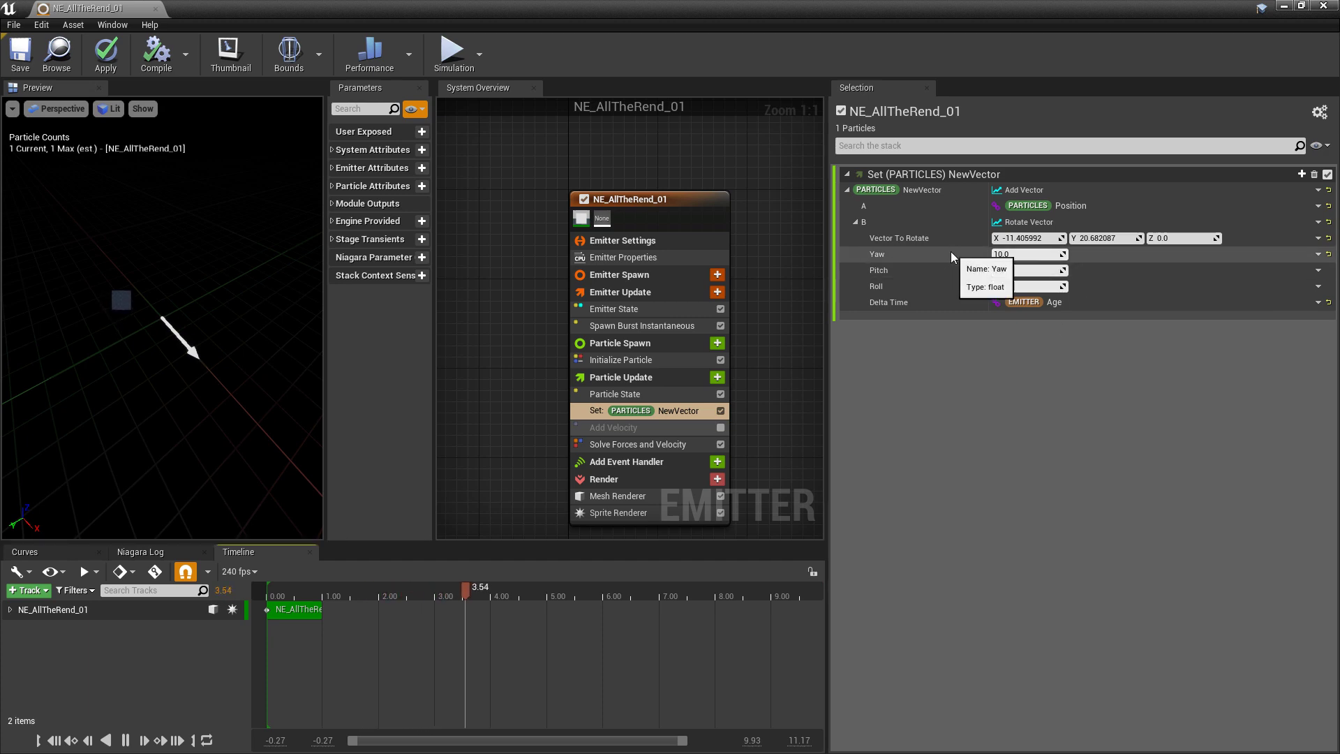
{"action": "key", "text": "space"}
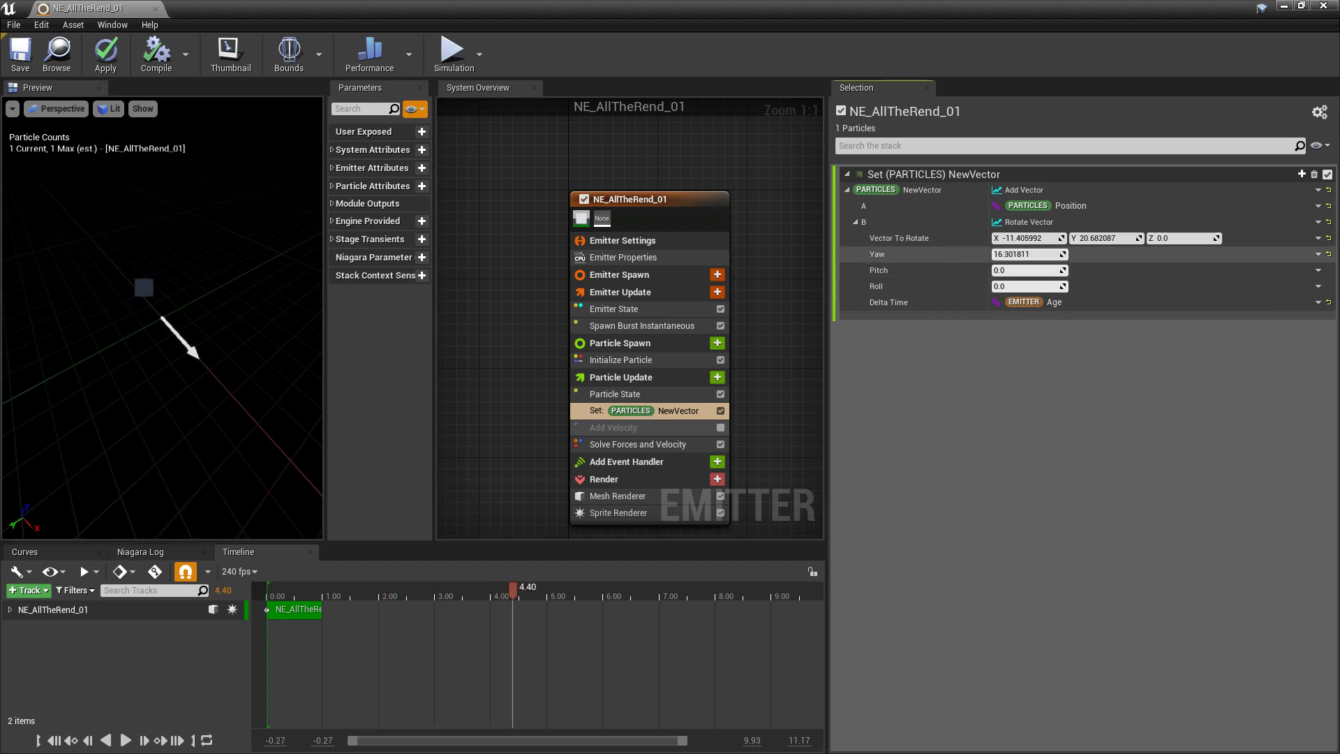
Try a Yaw of about 42.2 on Rotate Vector and replay the timeline from the start.
{"action": "left_click_drag", "start_coordinate": [1026, 254], "coordinate": [1033, 255]}
{"action": "left_click_drag", "start_coordinate": [513, 590], "coordinate": [272, 623]}
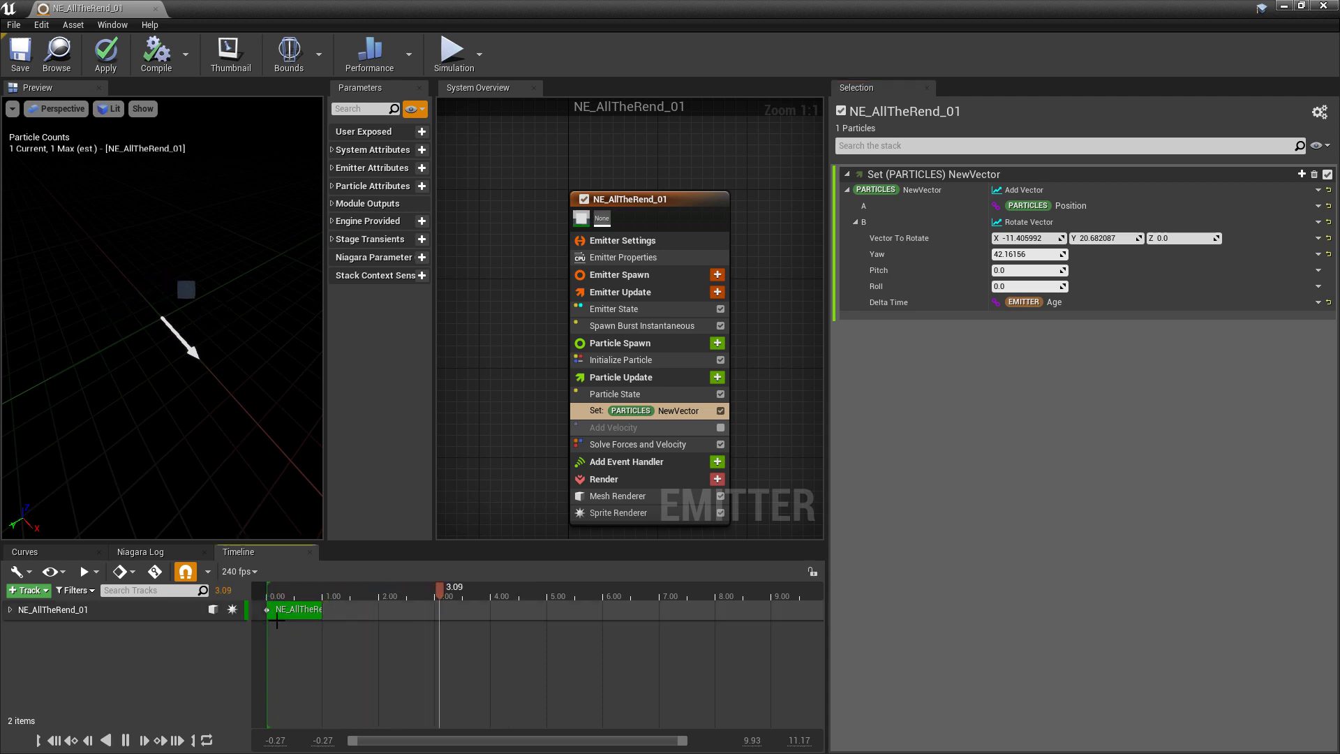
{"action": "key", "text": "space"}
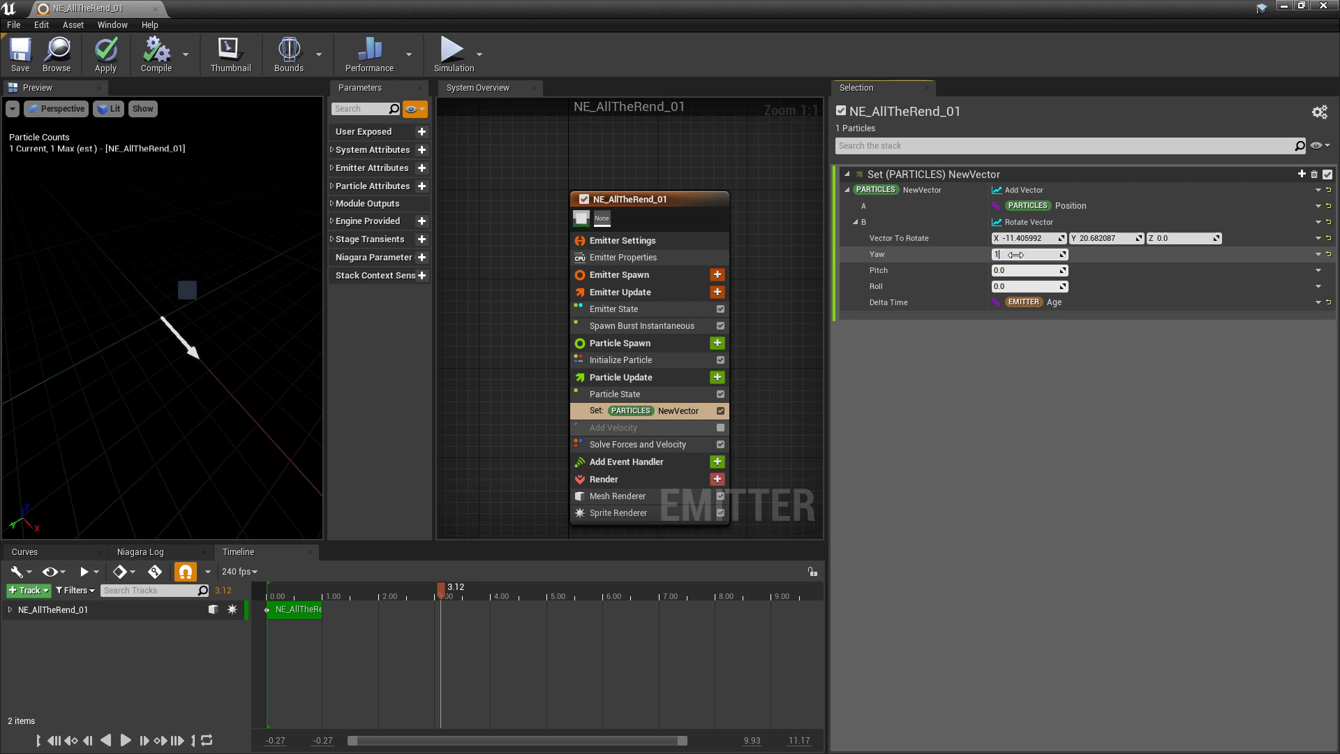
Set Rotate Vector's Yaw to 100, Pitch to 120 and Roll to 105, and replay the timeline from the start.
{"action": "left_click", "coordinate": [1016, 255]}
{"action": "type", "text": "100"}
{"action": "key", "text": "Return"}
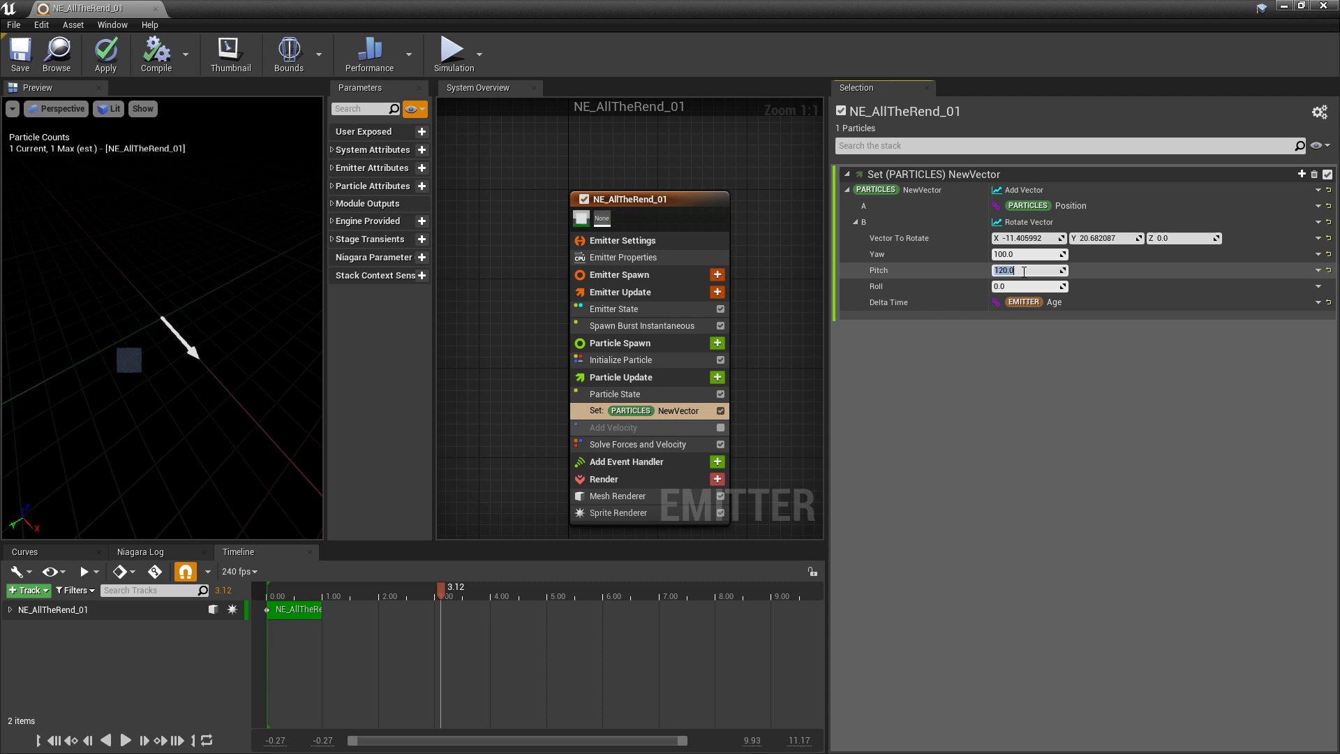
{"action": "type", "text": "1"}
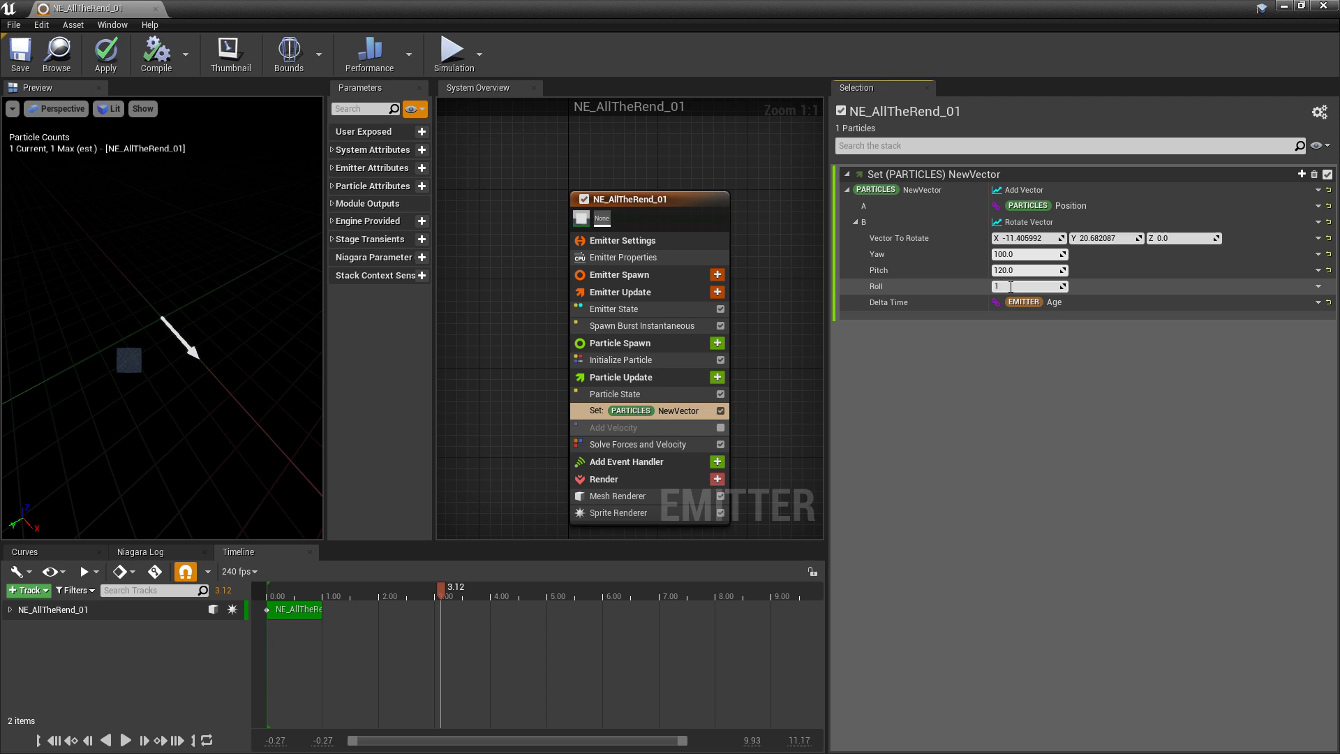
{"action": "type", "text": "05"}
{"action": "key", "text": "Return"}
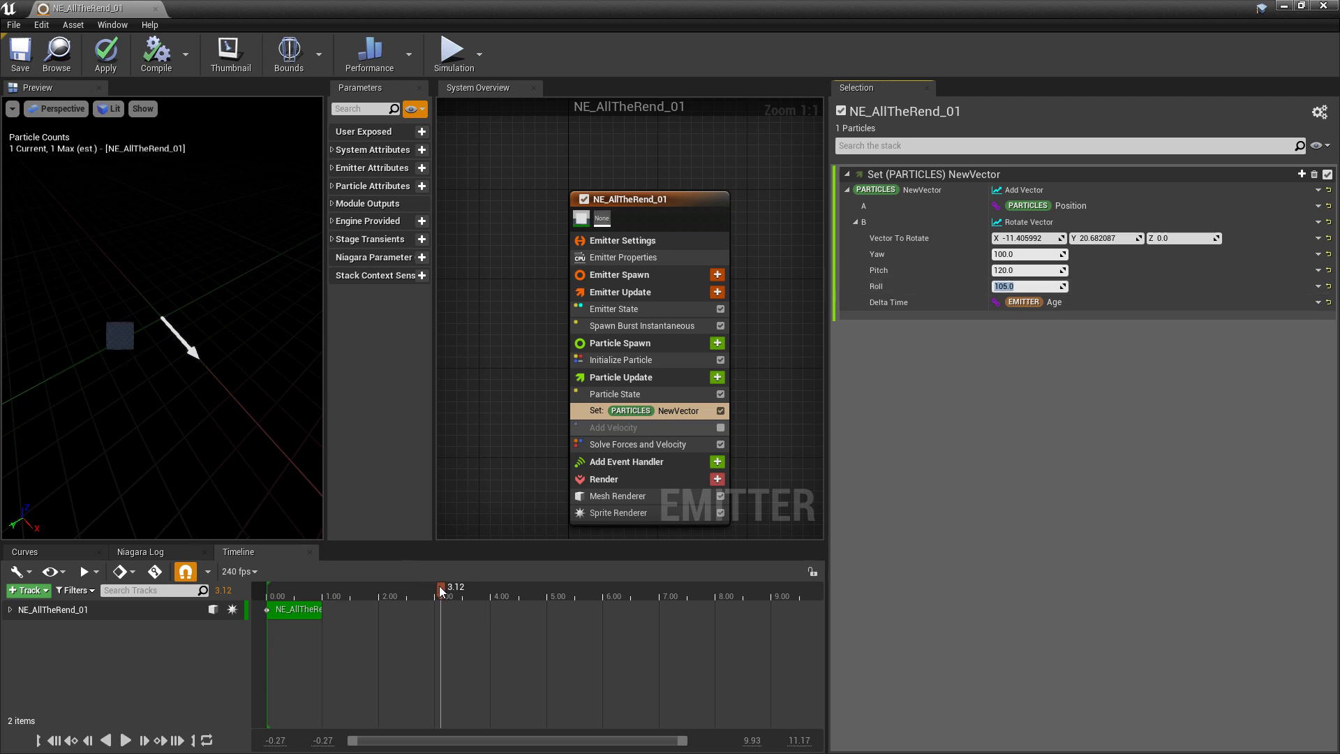
{"action": "left_click_drag", "start_coordinate": [439, 589], "coordinate": [270, 622]}
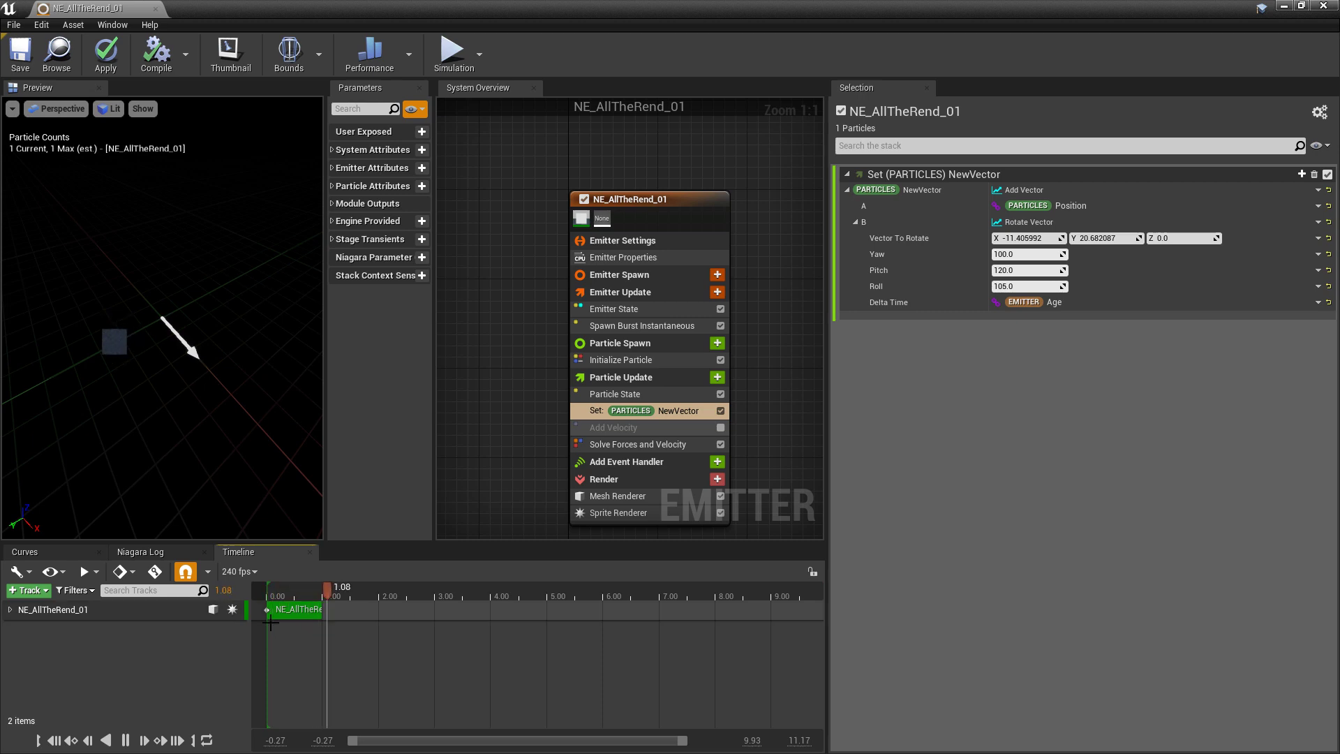
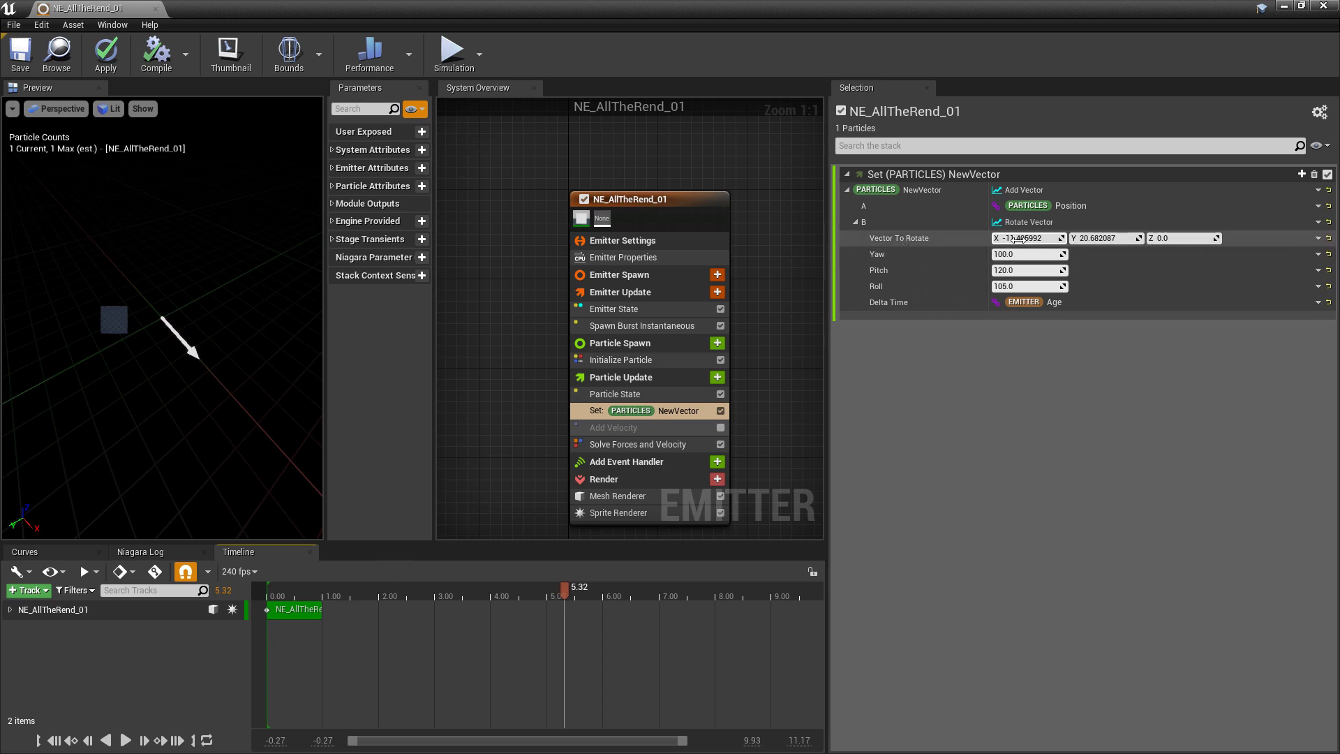
Replace the fixed Vector To Rotate value with a Vector from Float dynamic input.
{"action": "left_click", "coordinate": [1319, 239]}
{"action": "type", "text": "float"}
{"action": "key", "text": "Return"}
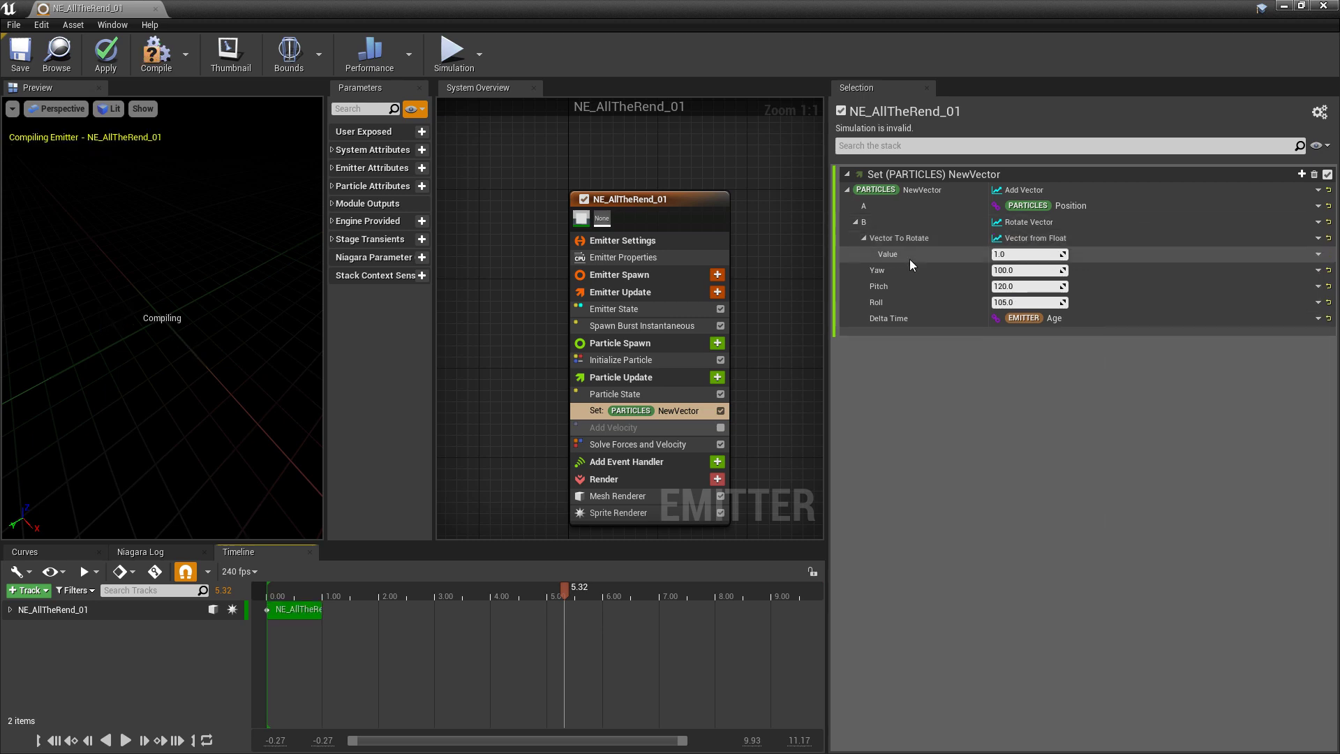
Drive Vector from Float's Value with a Random Range Float from 2 to 24 and replay the timeline to preview the sprite's orbit.
{"action": "left_click", "coordinate": [1318, 255]}
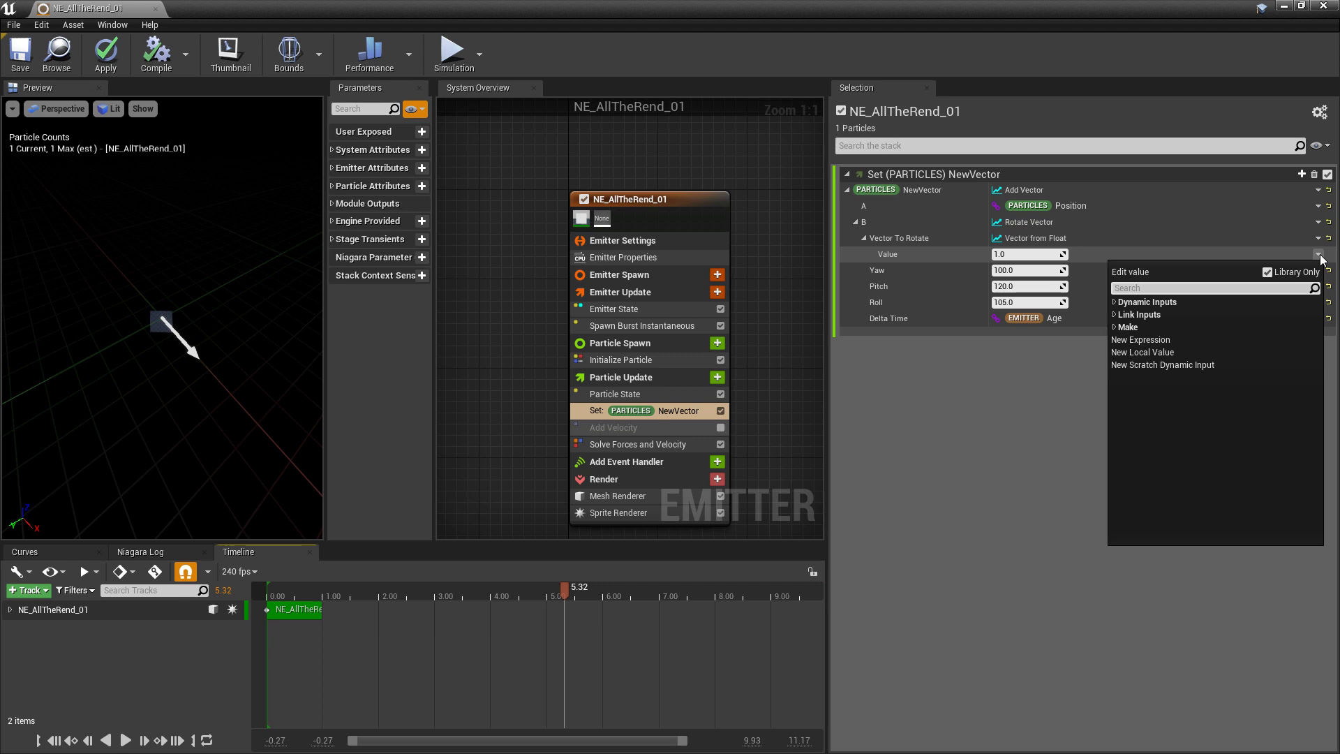
{"action": "type", "text": "ran"}
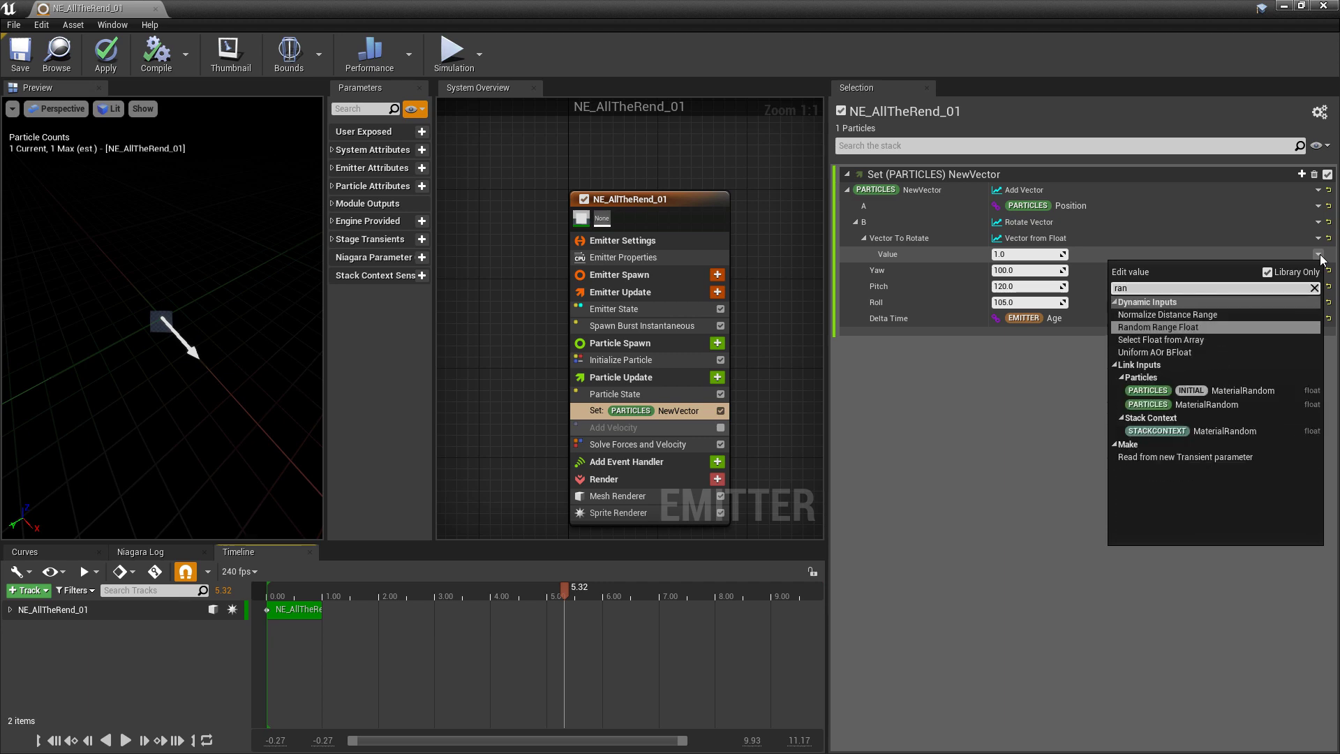
{"action": "key", "text": "Return"}
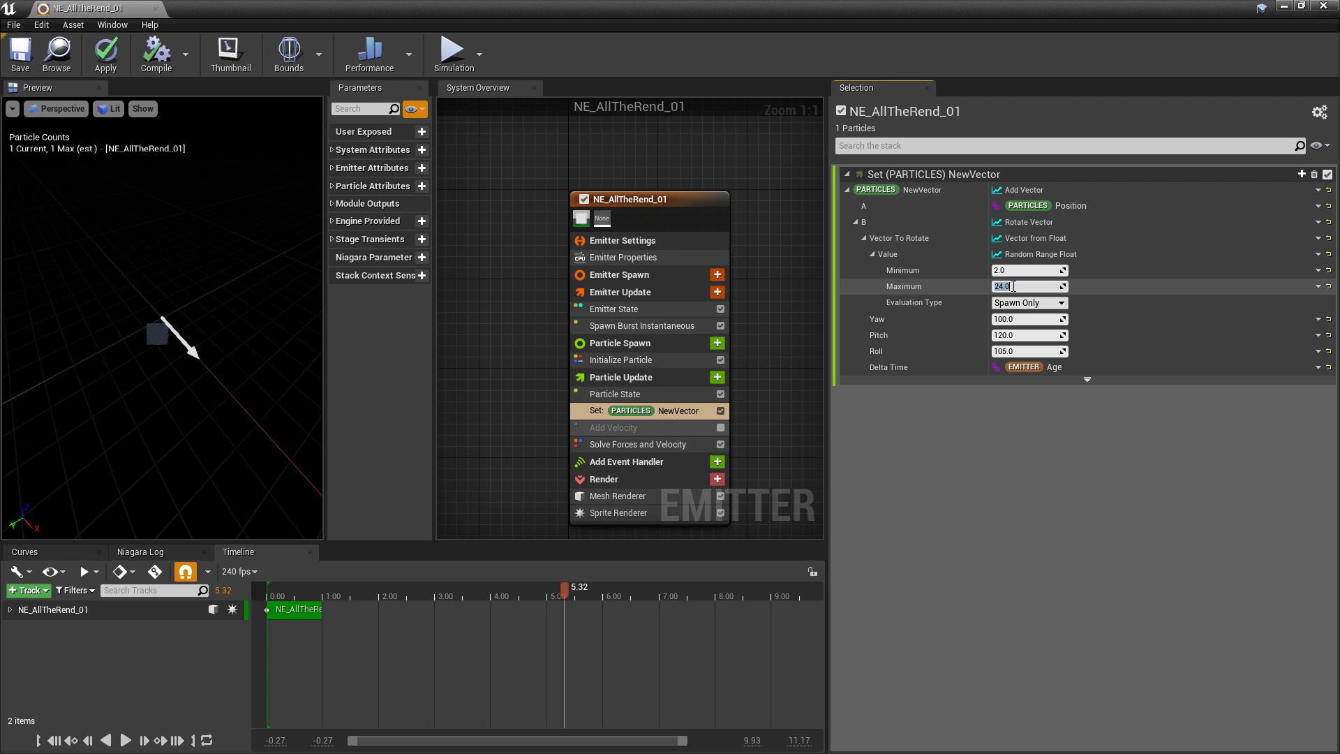
{"action": "key", "text": "Return"}
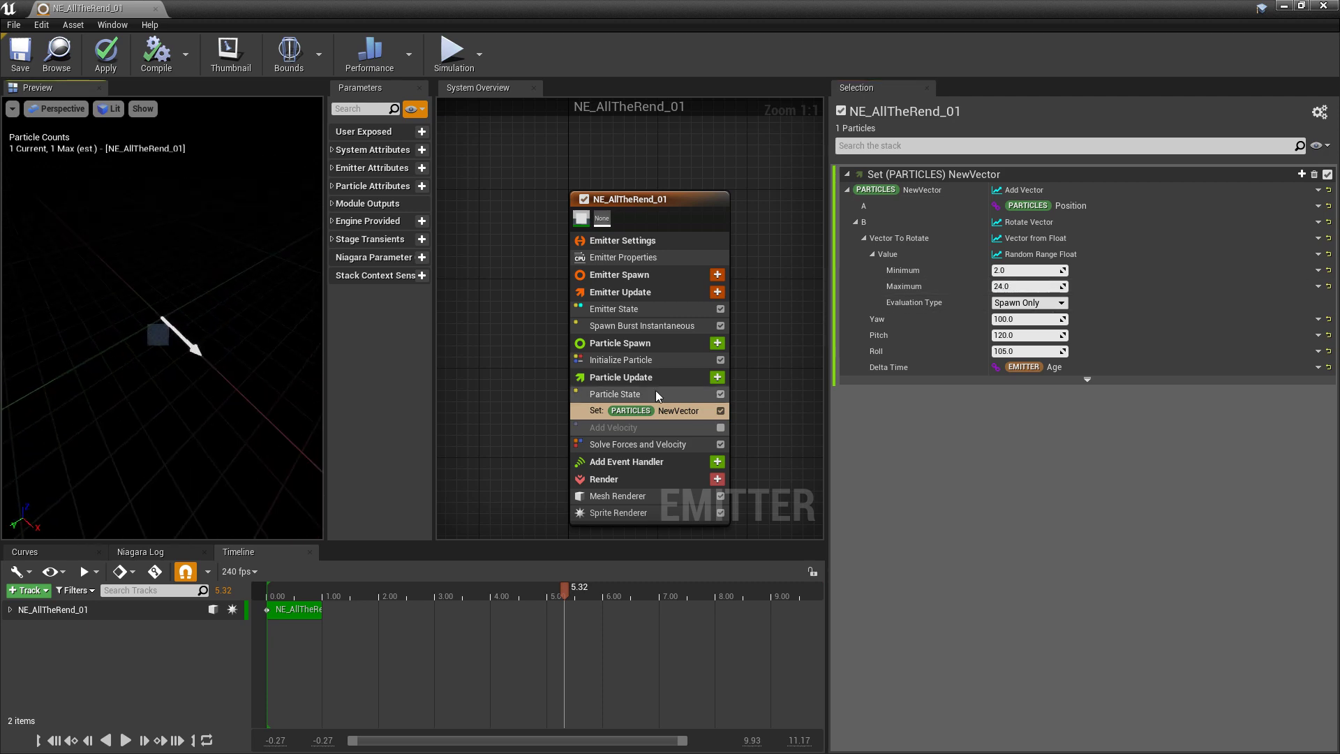
{"action": "left_click_drag", "start_coordinate": [565, 590], "coordinate": [283, 622]}
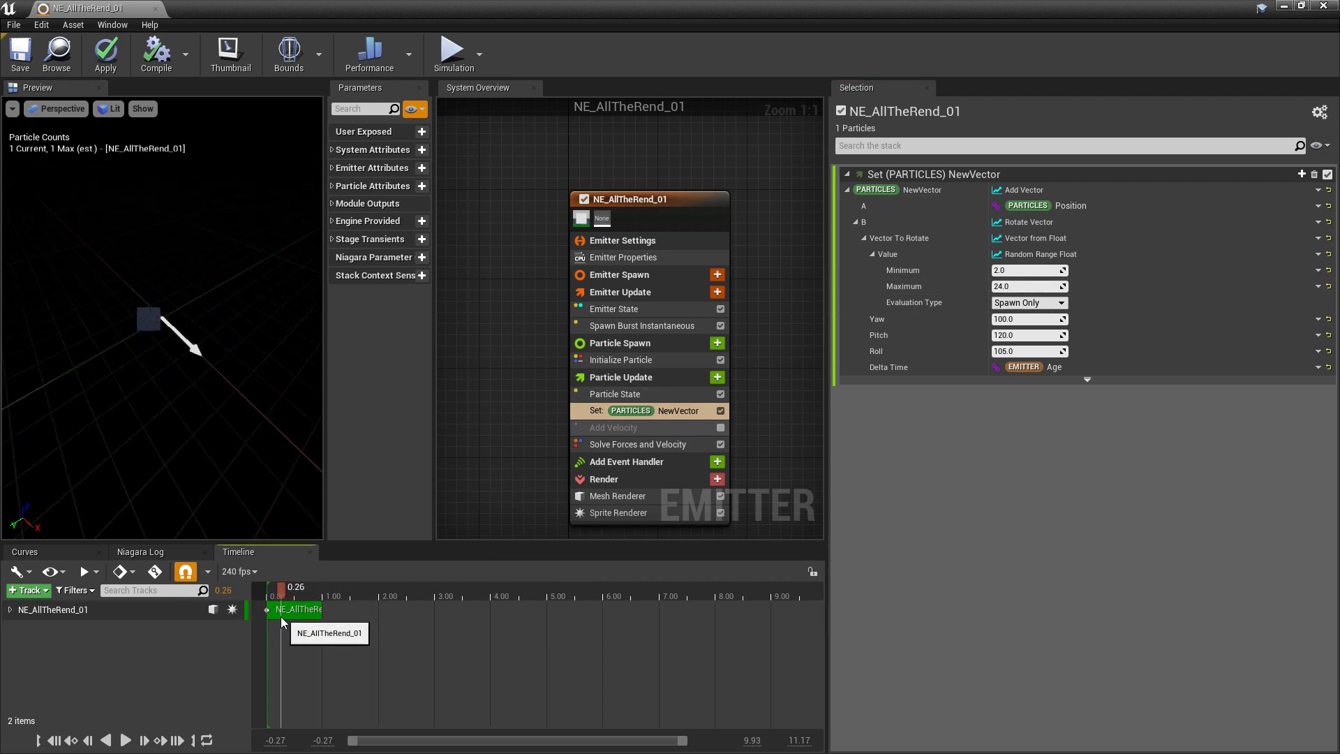
{"action": "key", "text": "space"}
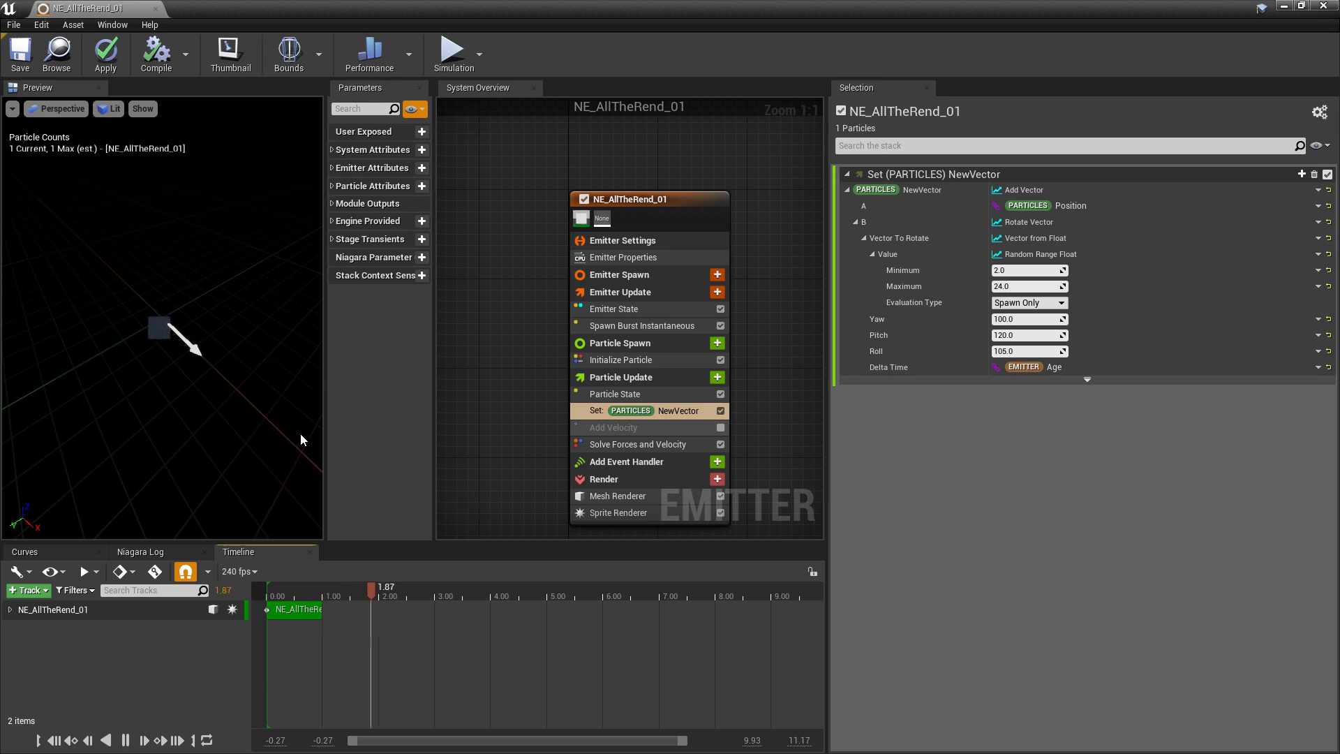
{"action": "left_click_drag", "start_coordinate": [312, 385], "coordinate": [307, 386]}
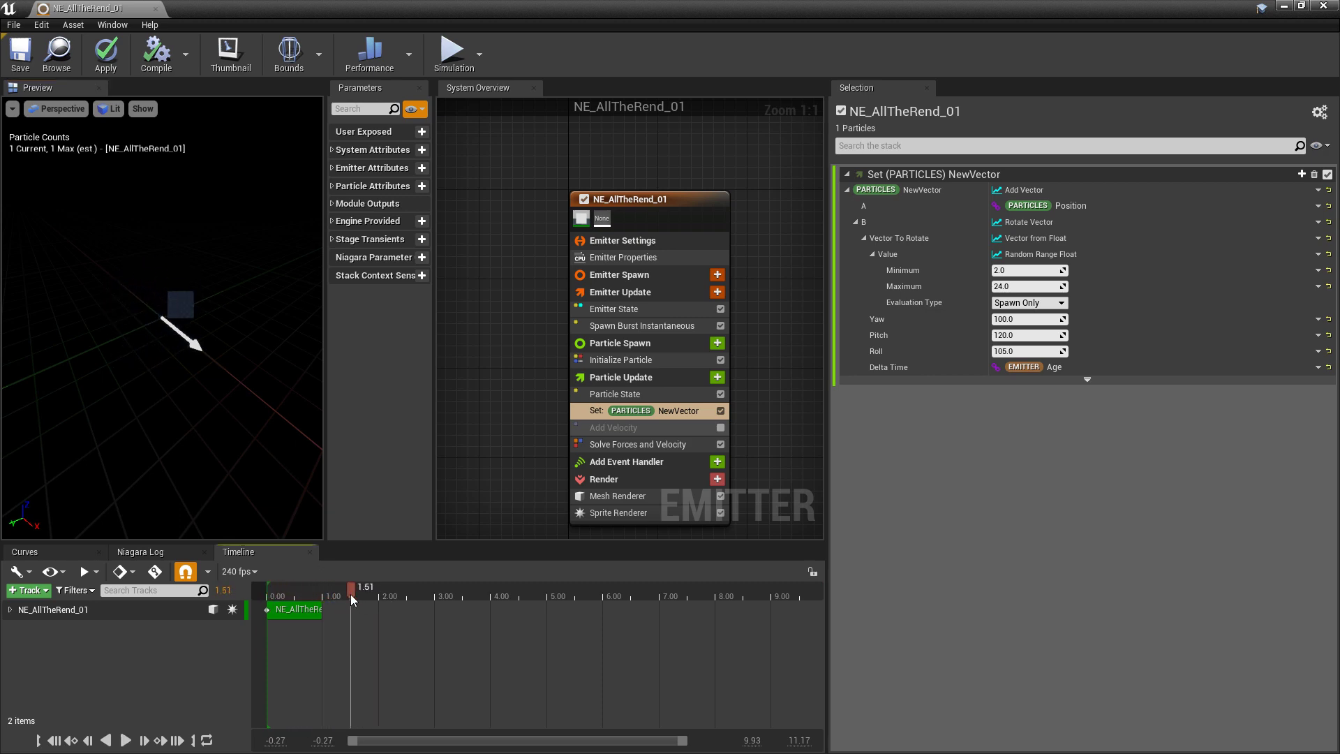
{"action": "key", "text": "space"}
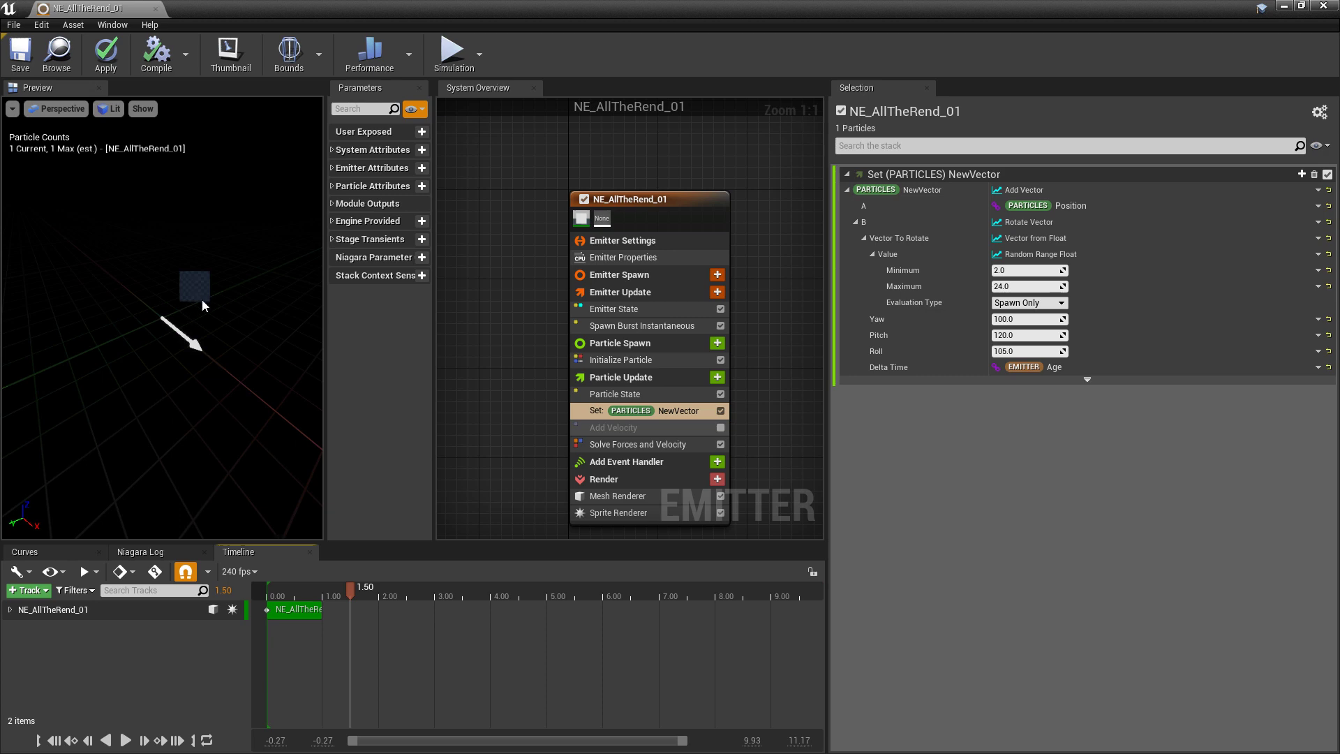
Assign the material instance MI_AllTheRend_02_Sprite to the Sprite Renderer.
{"action": "left_click", "coordinate": [636, 513]}
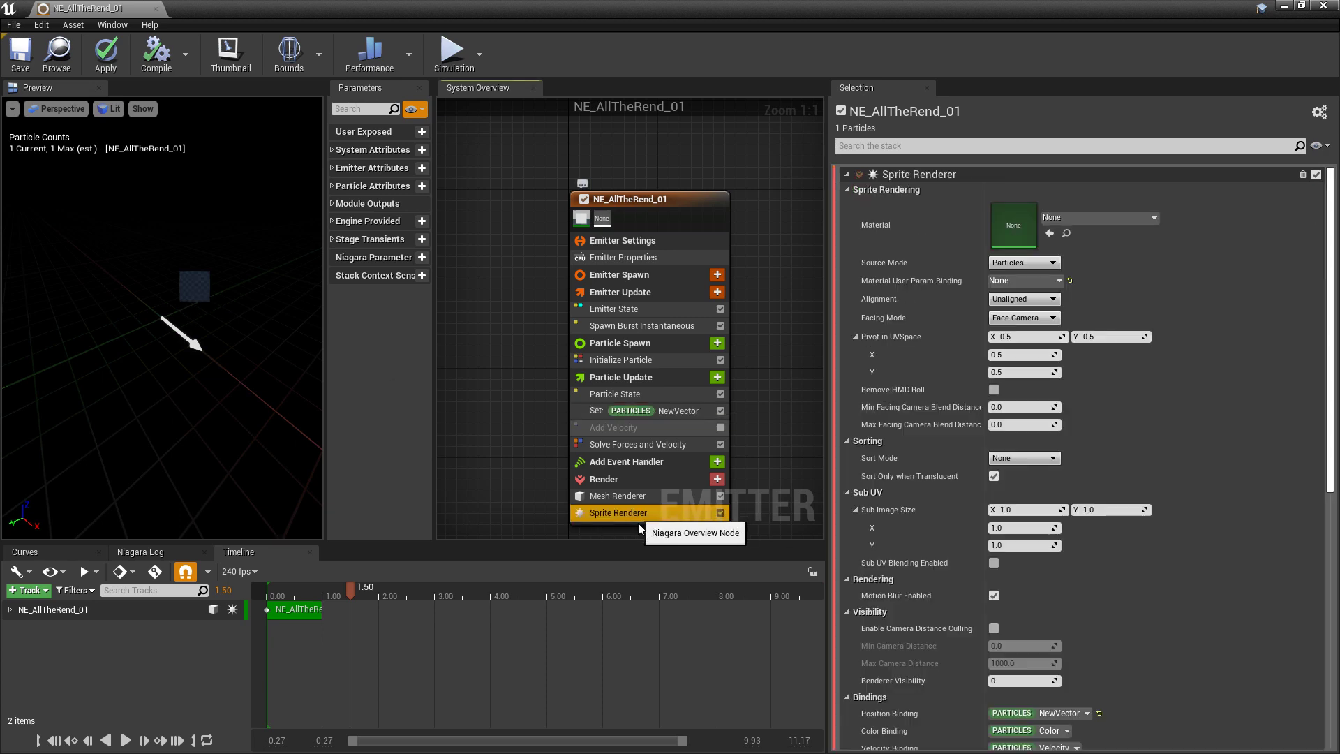
{"action": "left_click", "coordinate": [1074, 220]}
{"action": "type", "text": "MI"}
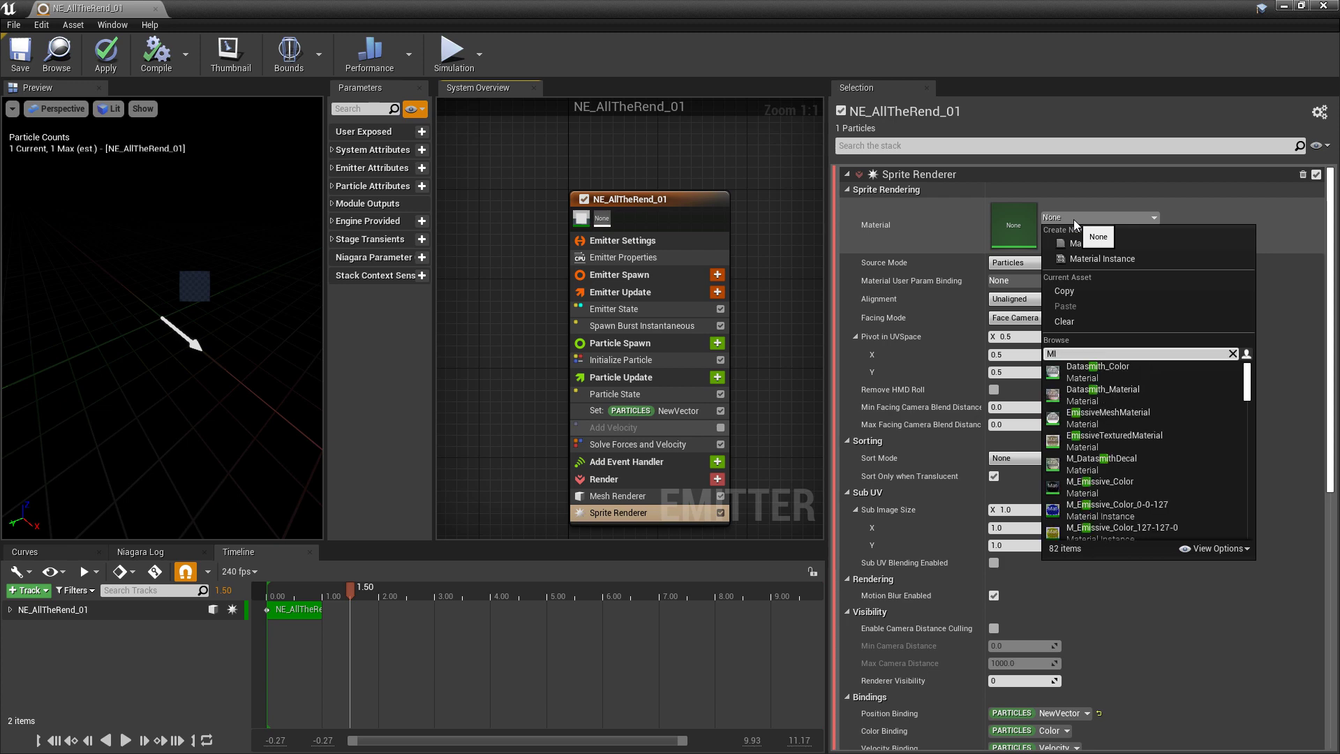
{"action": "type", "text": "_All"}
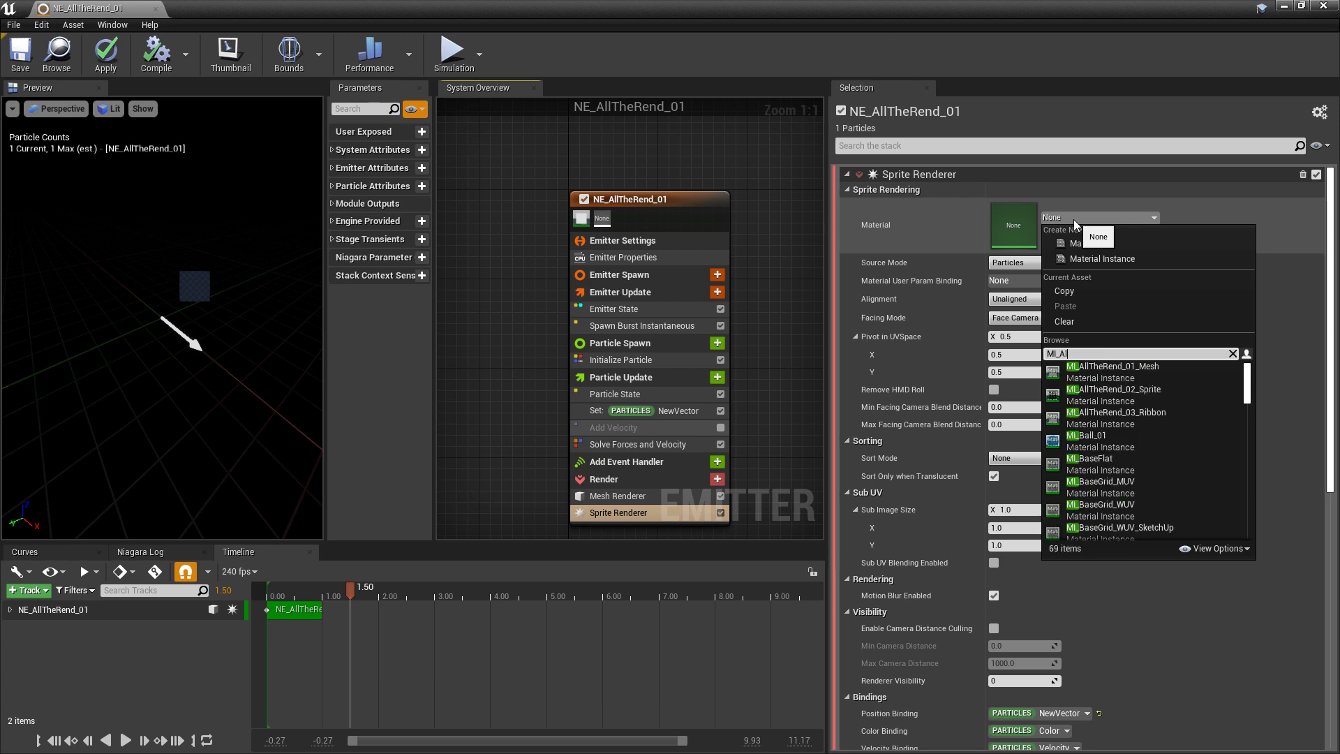
{"action": "left_click", "coordinate": [1143, 391]}
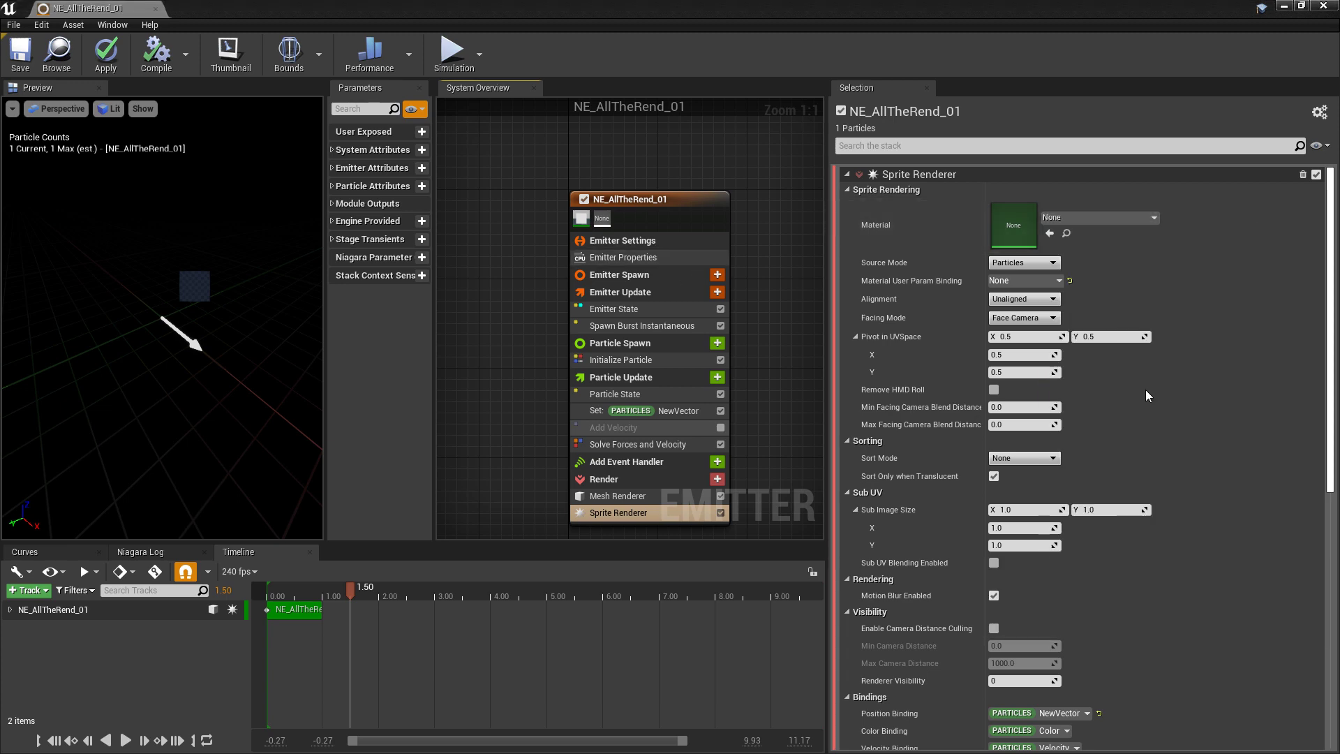
Replay the timeline and examine the textured sprite moving around the arrow mesh in the preview.
{"action": "key", "text": "space"}
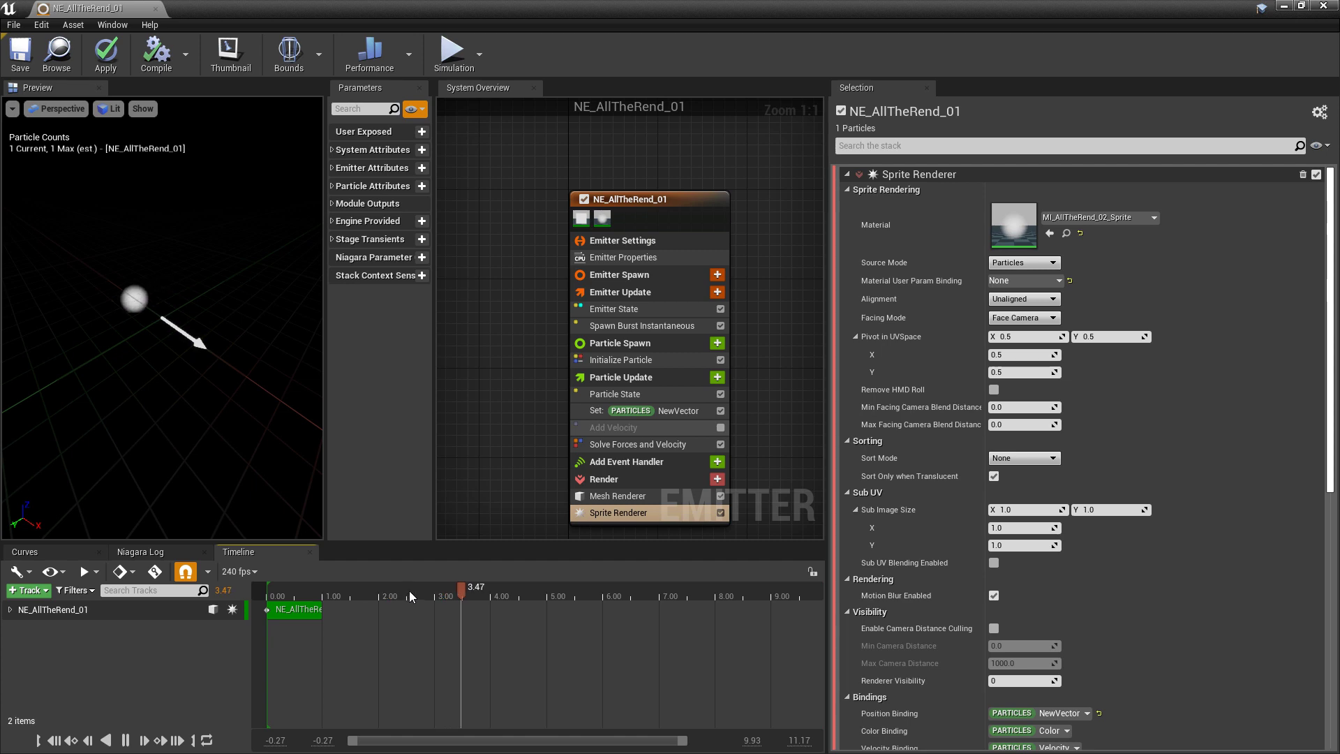
{"action": "left_click", "coordinate": [309, 589]}
{"action": "left_click_drag", "start_coordinate": [265, 458], "coordinate": [230, 457]}
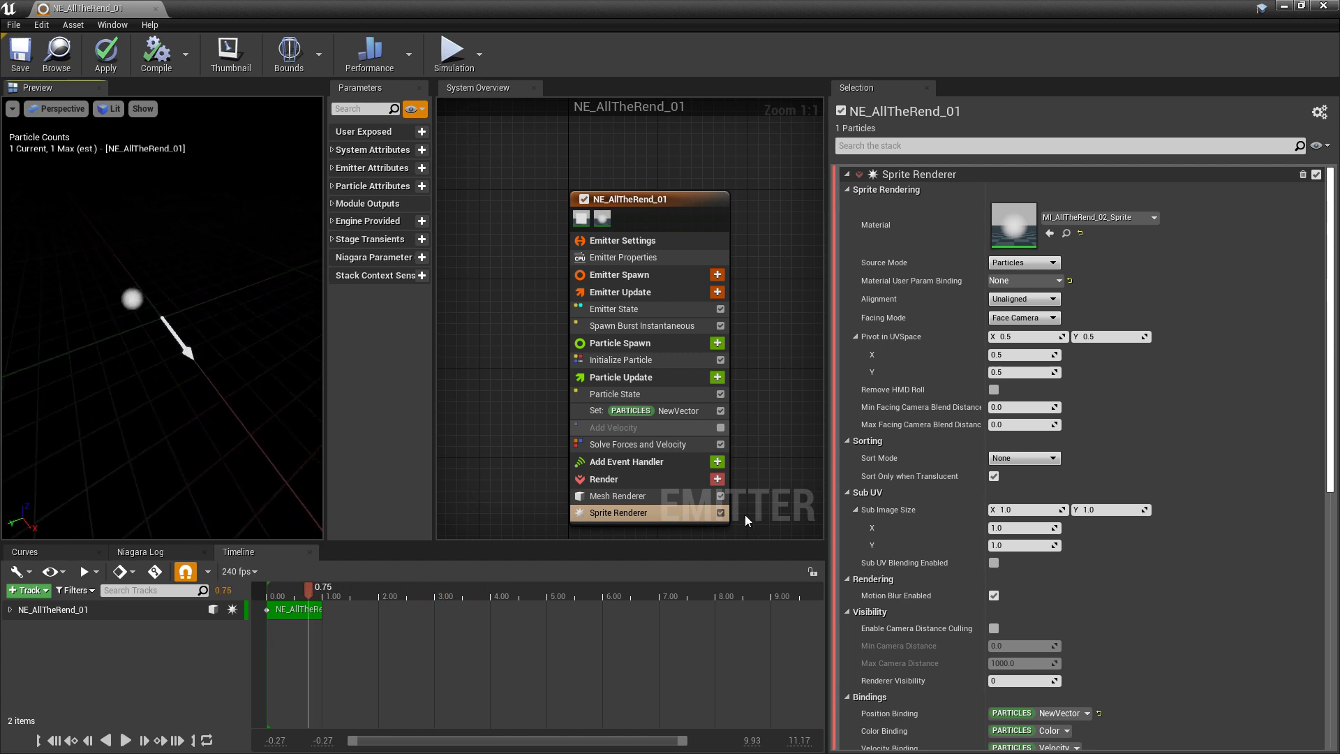
Add a Ribbon Renderer with the material instance MI_AllTheRend_03_Ribbon and replay the timeline to check it.
{"action": "left_click", "coordinate": [717, 480]}
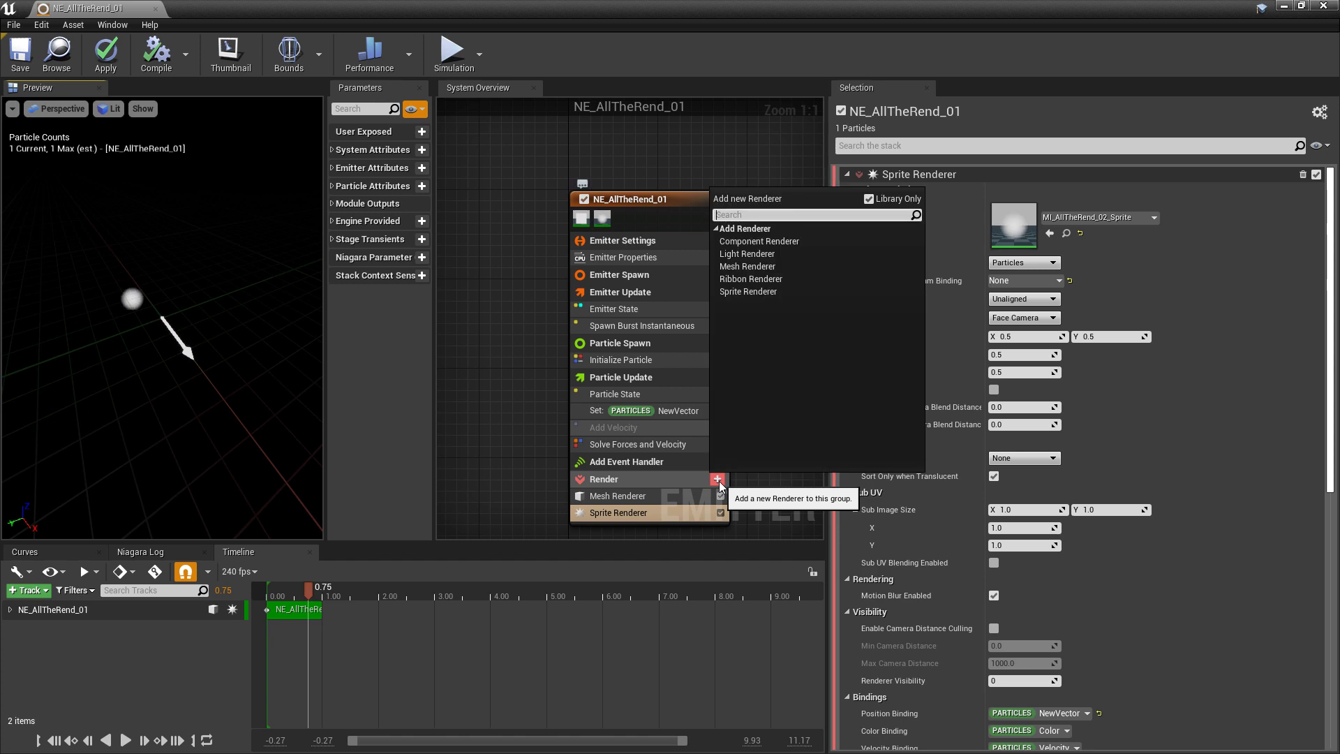
{"action": "left_click", "coordinate": [760, 283]}
{"action": "left_click", "coordinate": [650, 529]}
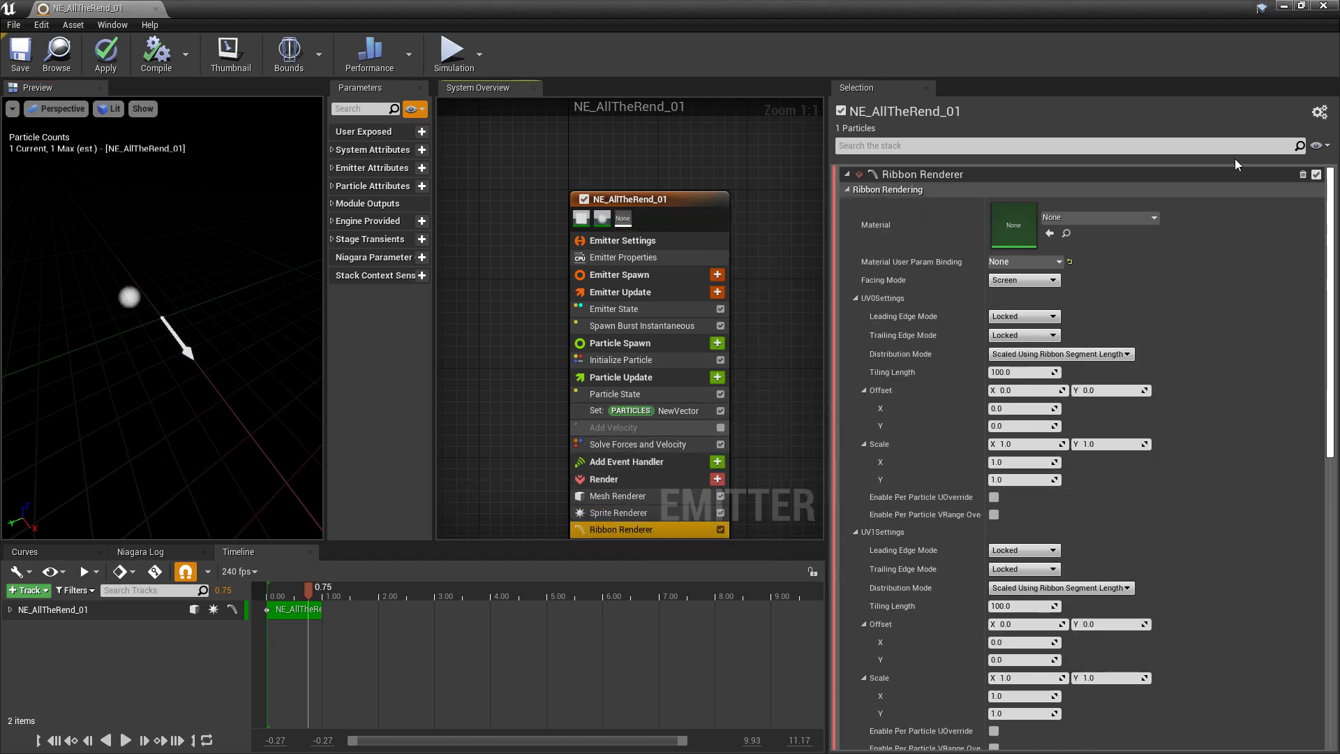
{"action": "left_click", "coordinate": [1074, 217]}
{"action": "type", "text": "MI_"}
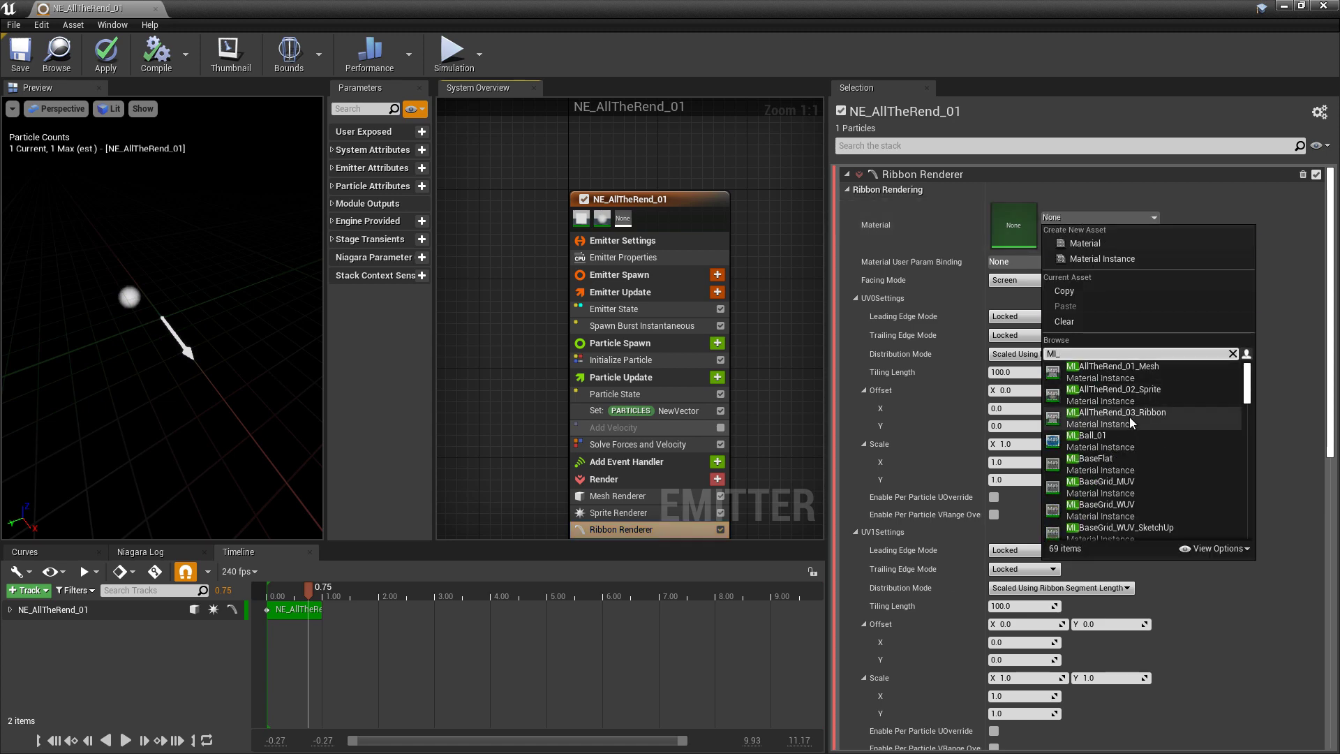
{"action": "left_click", "coordinate": [1129, 417]}
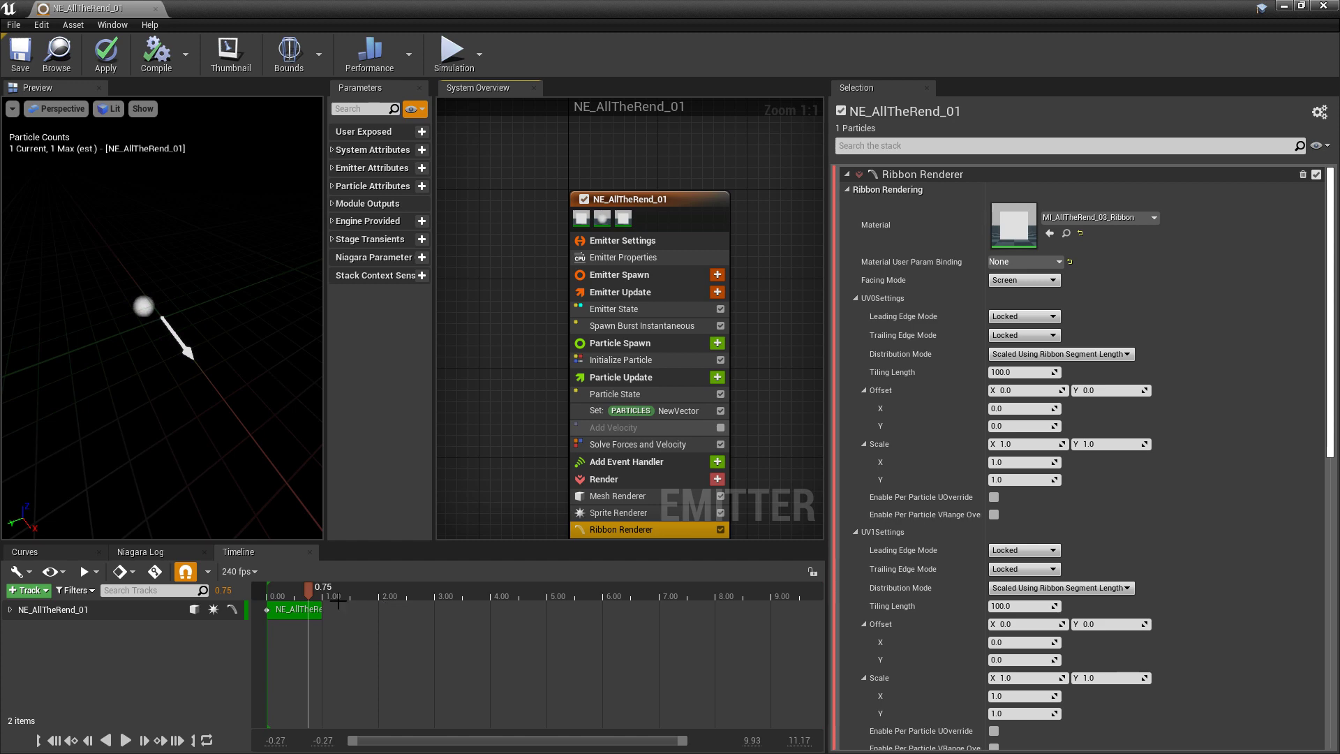
{"action": "left_click_drag", "start_coordinate": [308, 591], "coordinate": [272, 599]}
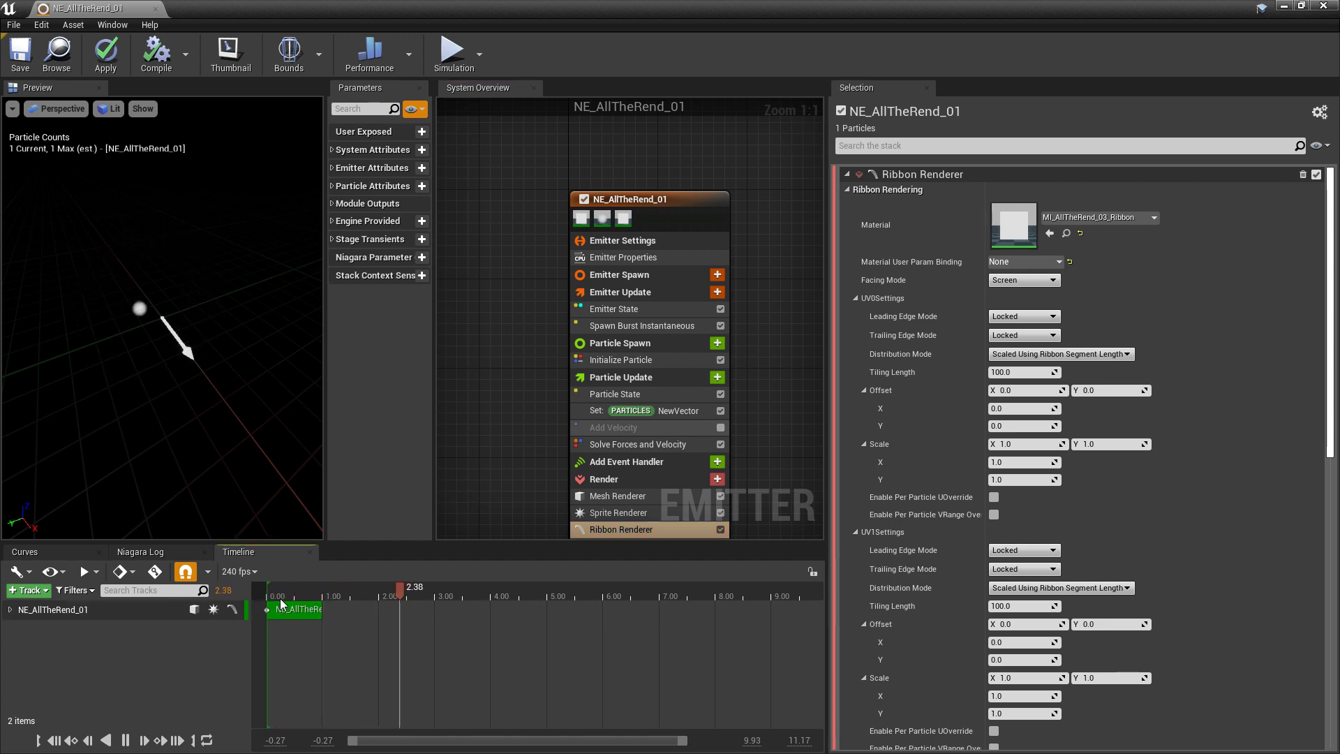
{"action": "key", "text": "space"}
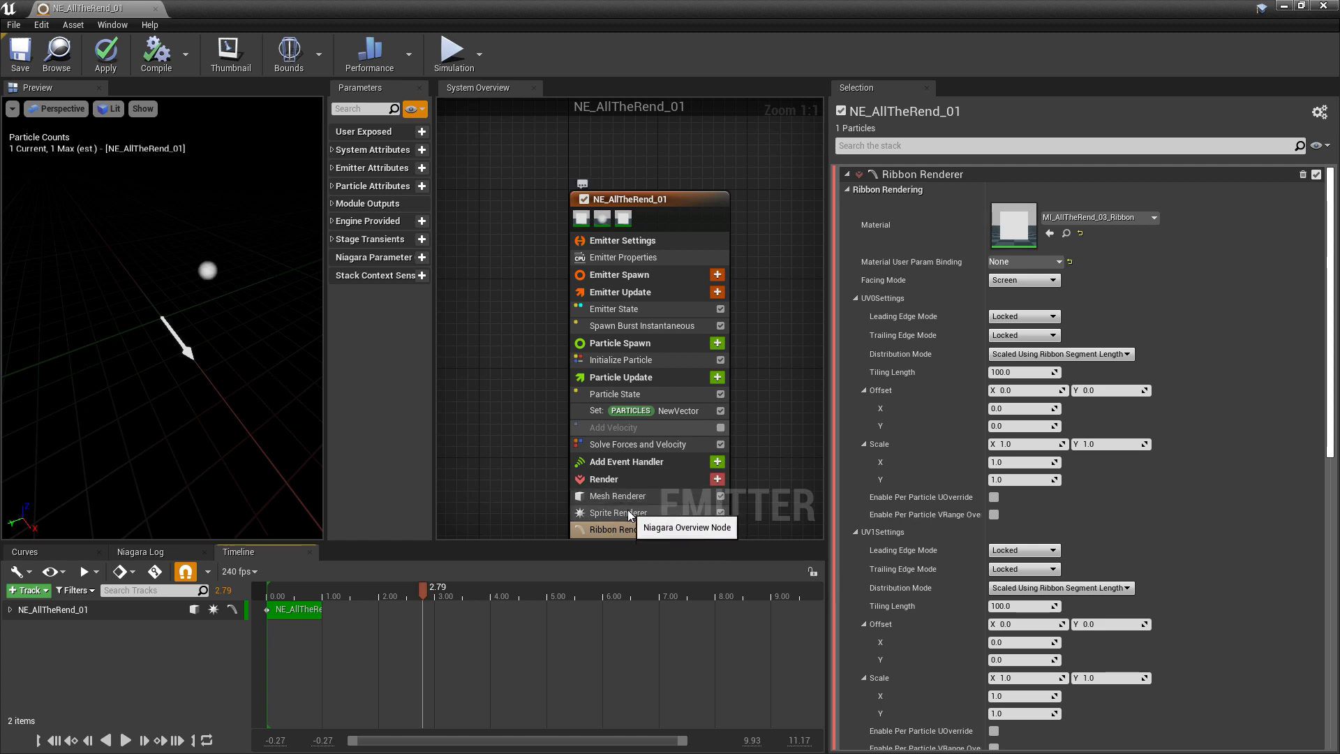
Set the Spawn Burst Instantaneous module's Spawn Count to 2 and re-enable the Add Velocity module.
{"action": "left_click", "coordinate": [643, 328]}
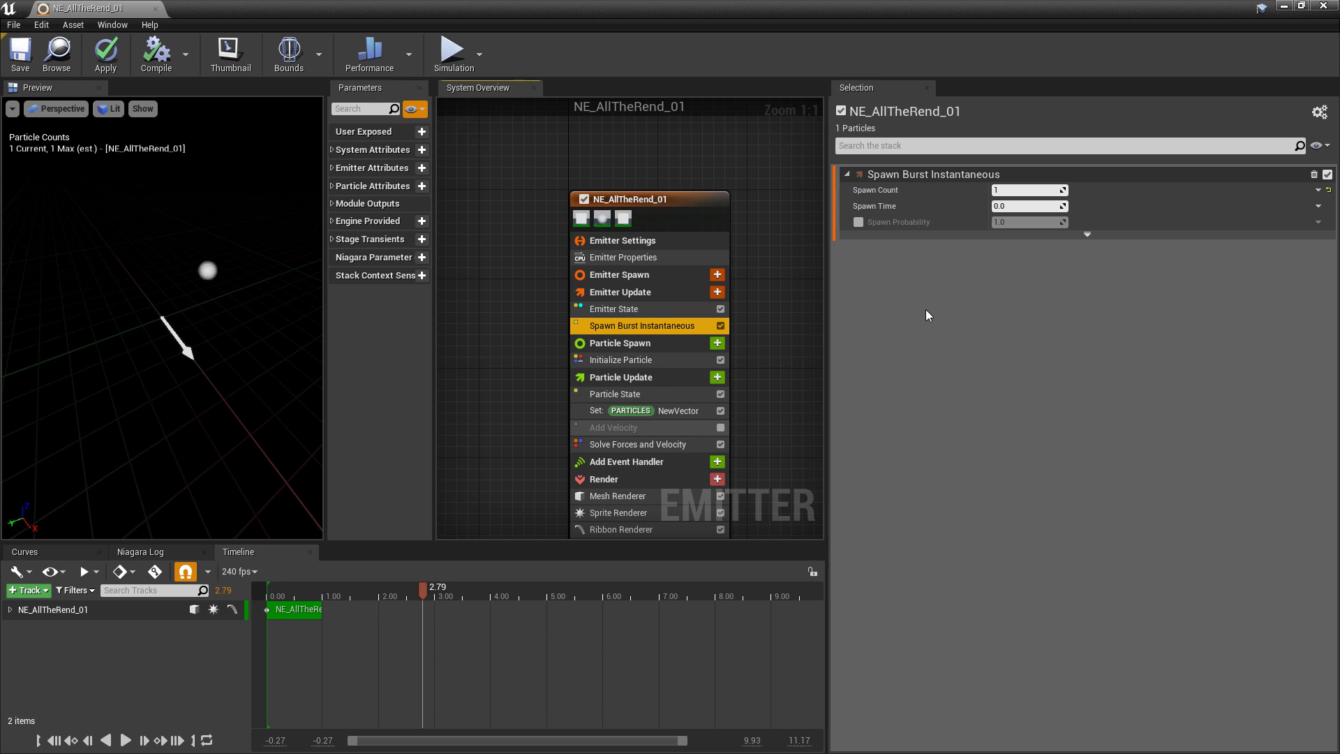
{"action": "left_click", "coordinate": [628, 530]}
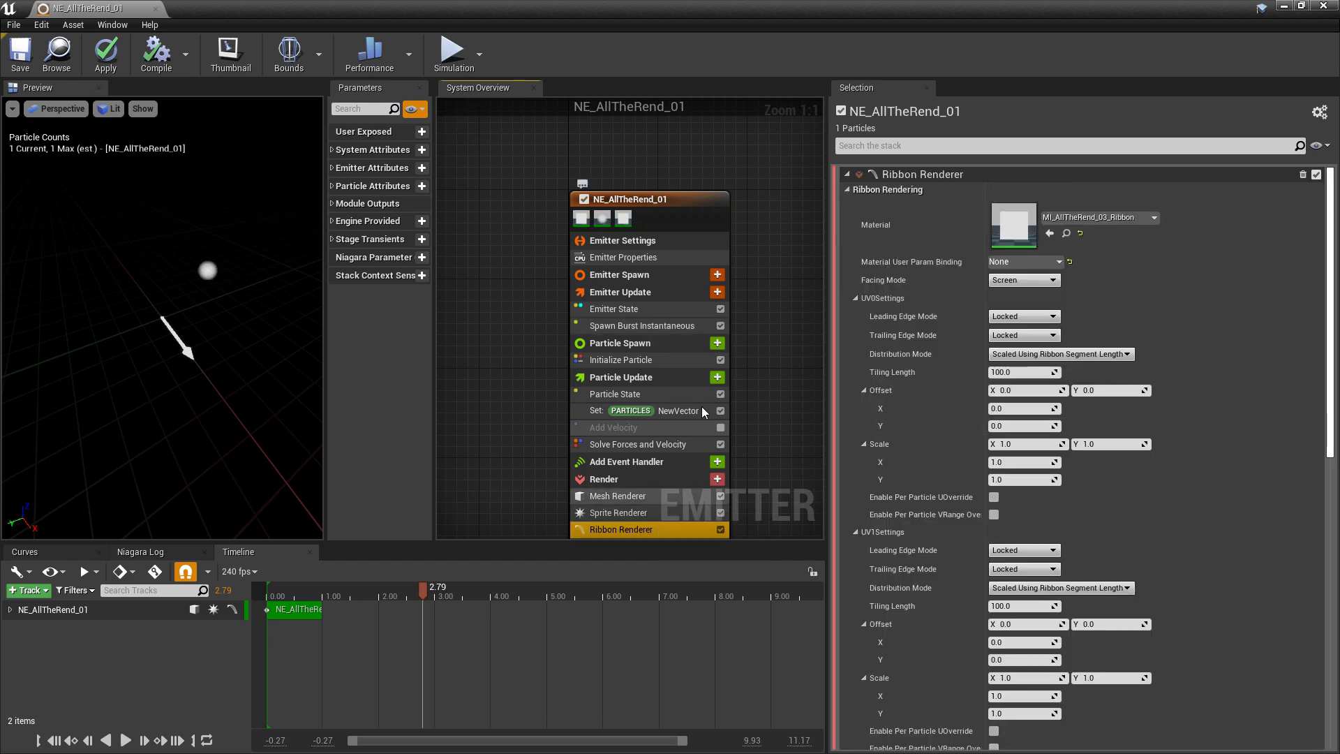
{"action": "left_click", "coordinate": [638, 327]}
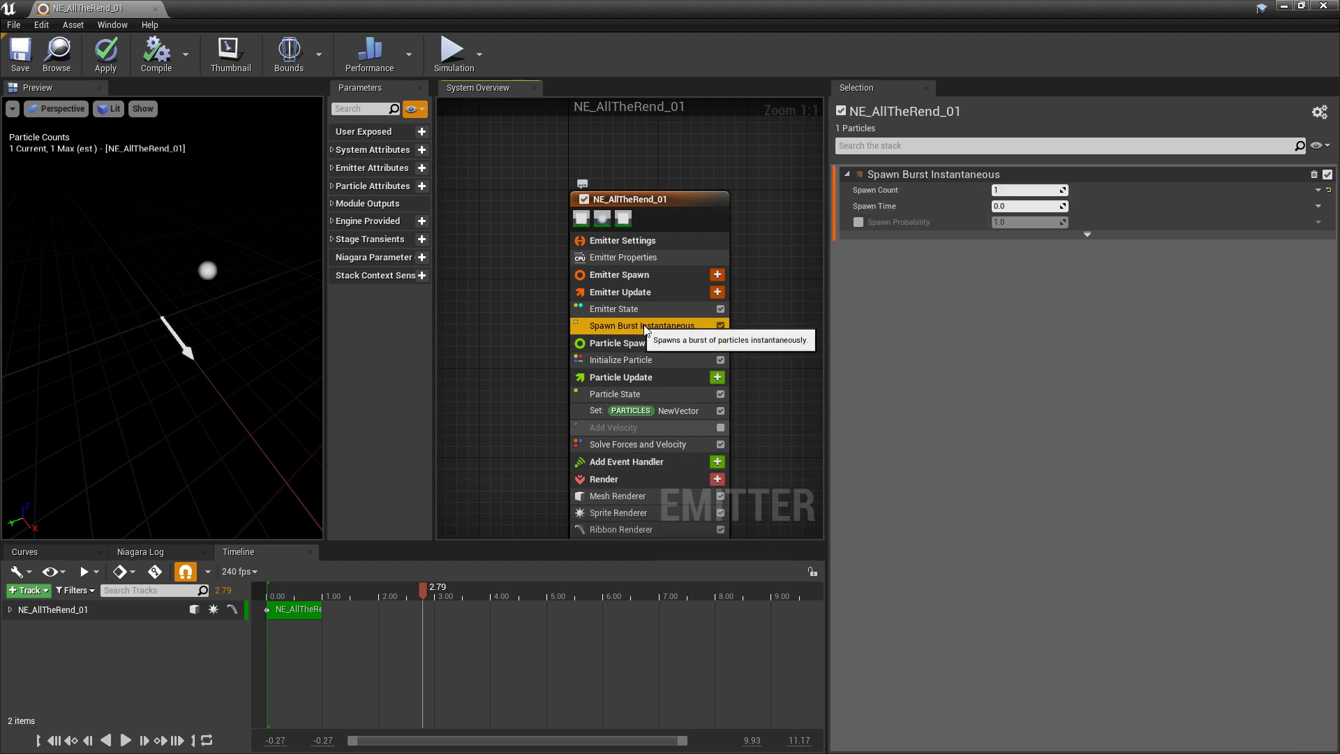
{"action": "left_click", "coordinate": [1030, 191]}
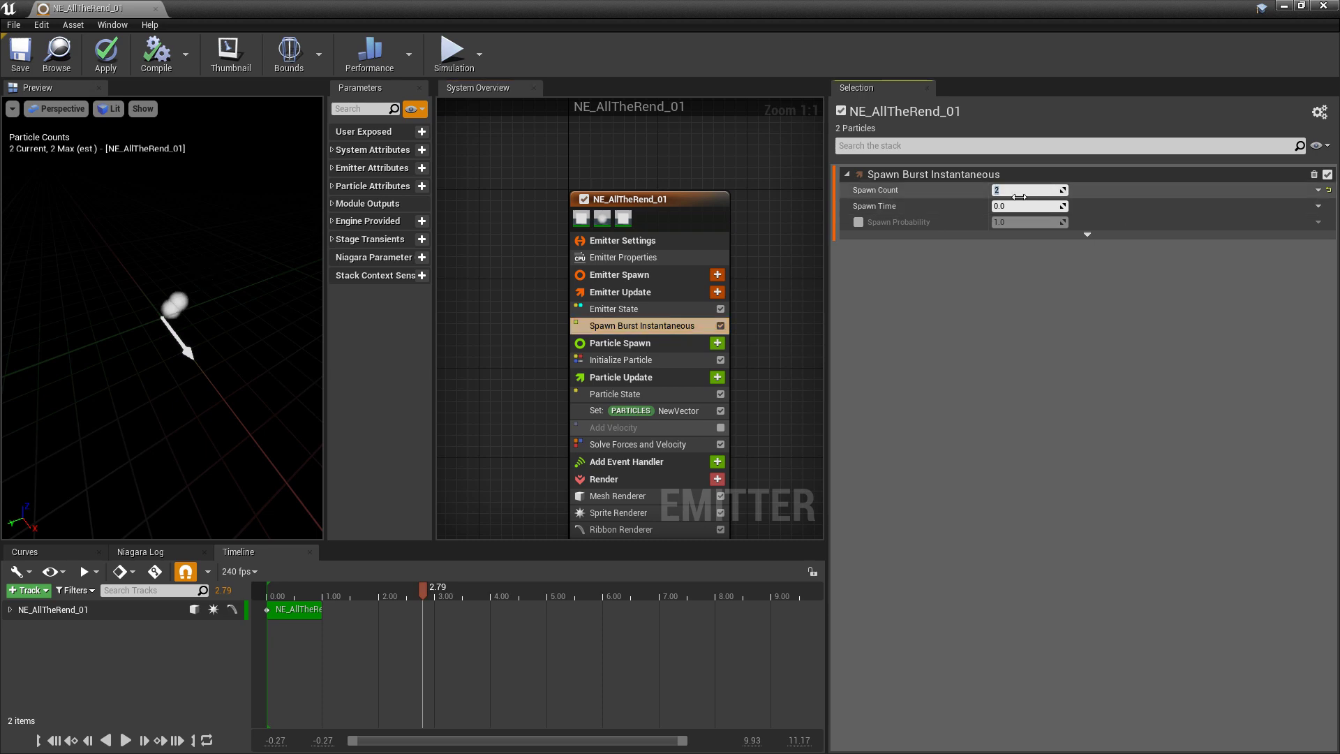
{"action": "left_click", "coordinate": [720, 428]}
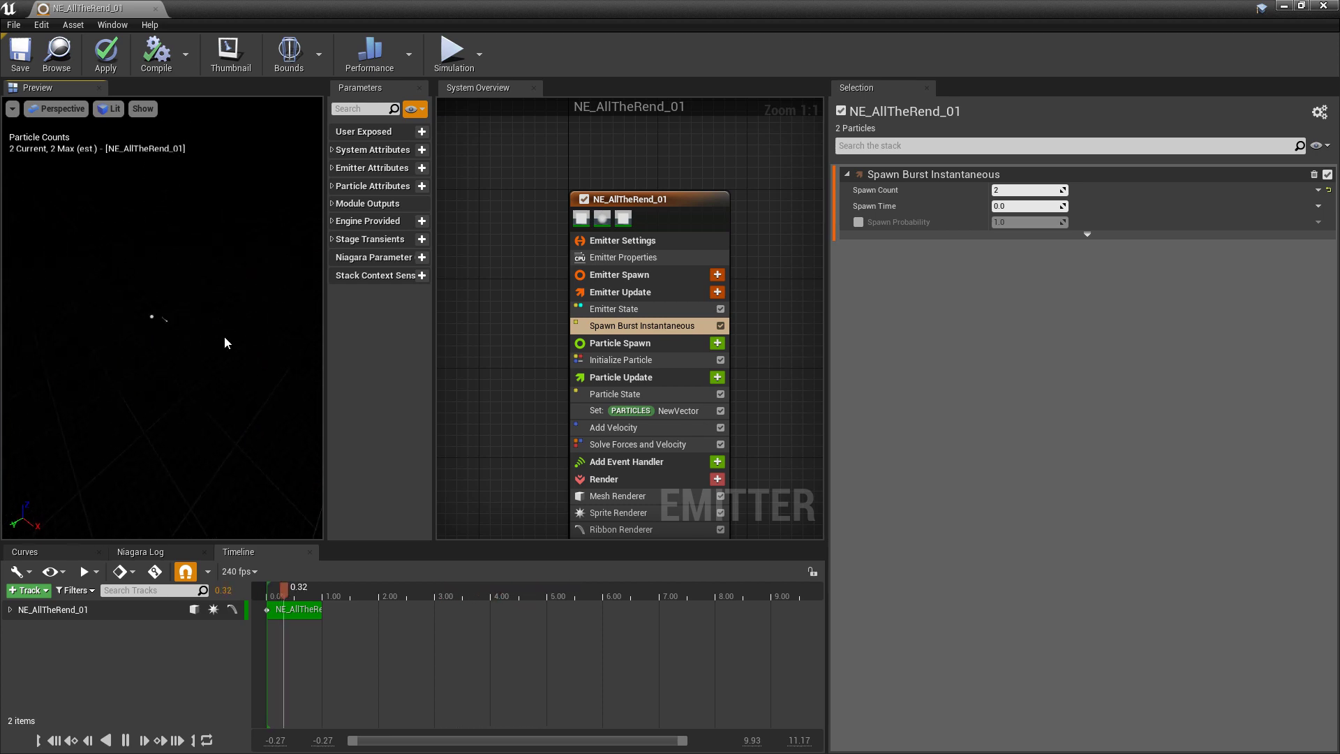
Replace the Spawn Burst Instantaneous module with a Spawn Rate module set to 1 and preview the emitter.
{"action": "left_click", "coordinate": [642, 325]}
{"action": "key", "text": "Delete"}
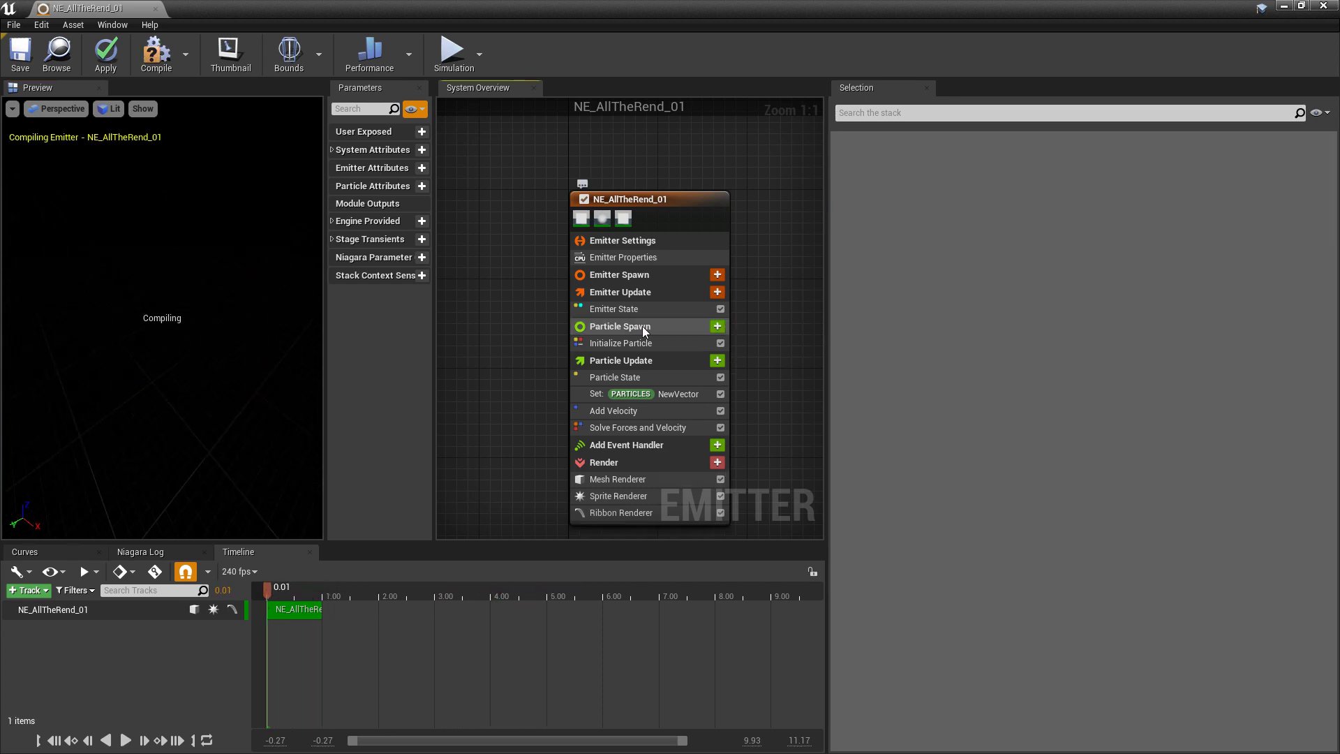
{"action": "left_click", "coordinate": [718, 292]}
{"action": "type", "text": "spawn"}
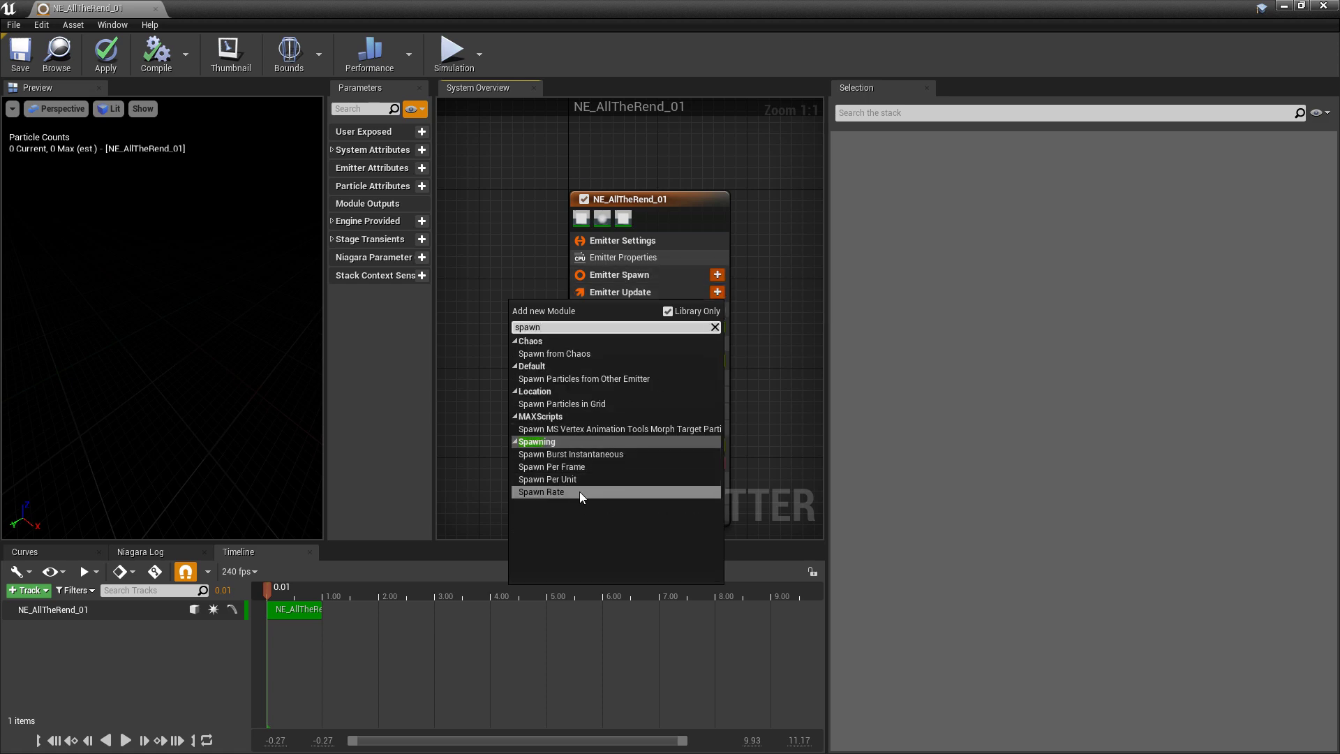
{"action": "left_click", "coordinate": [579, 492]}
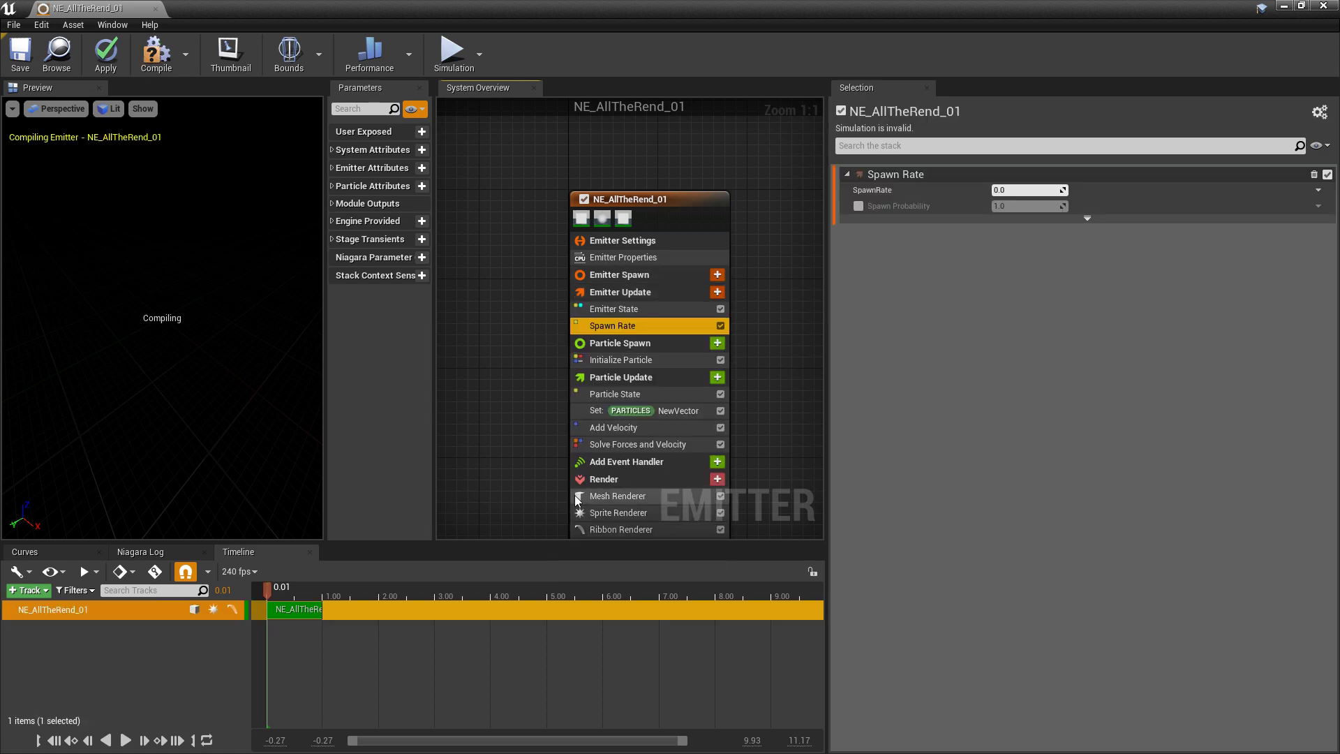
{"action": "left_click", "coordinate": [1022, 191]}
{"action": "type", "text": "1"}
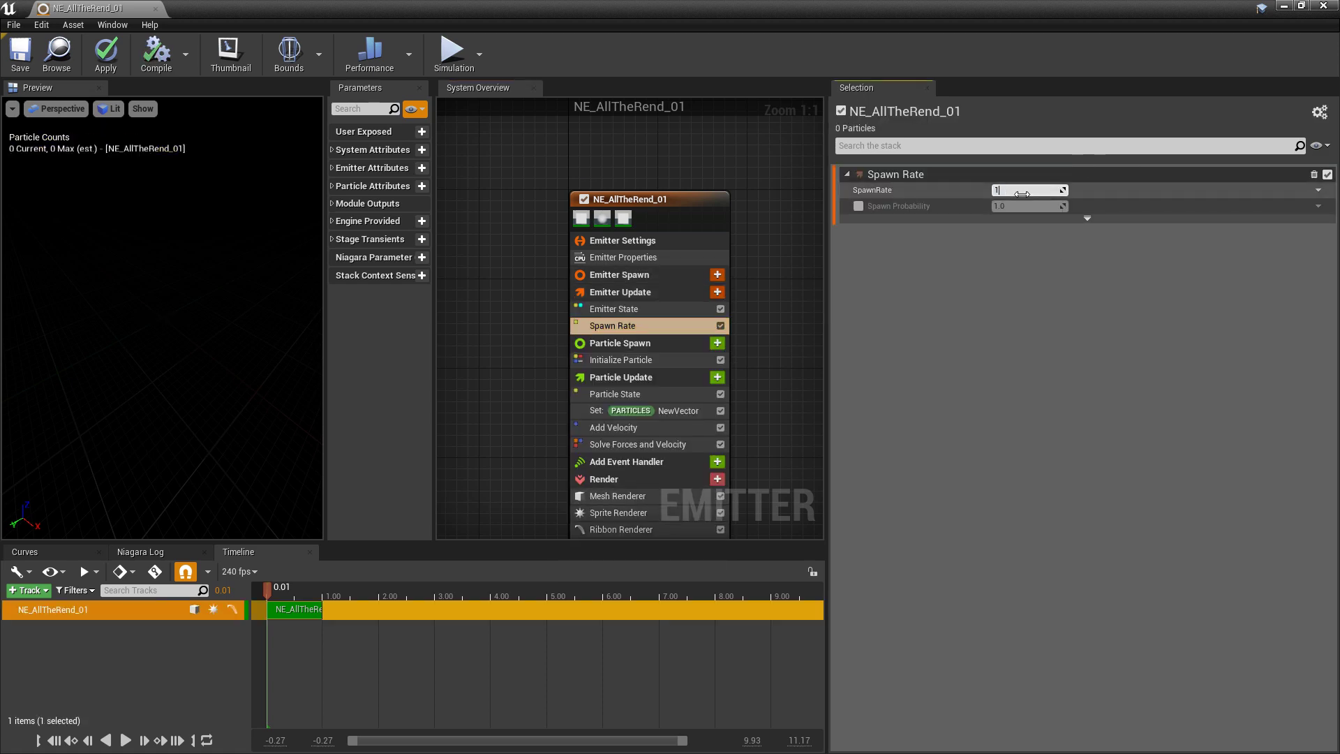
{"action": "key", "text": "Return"}
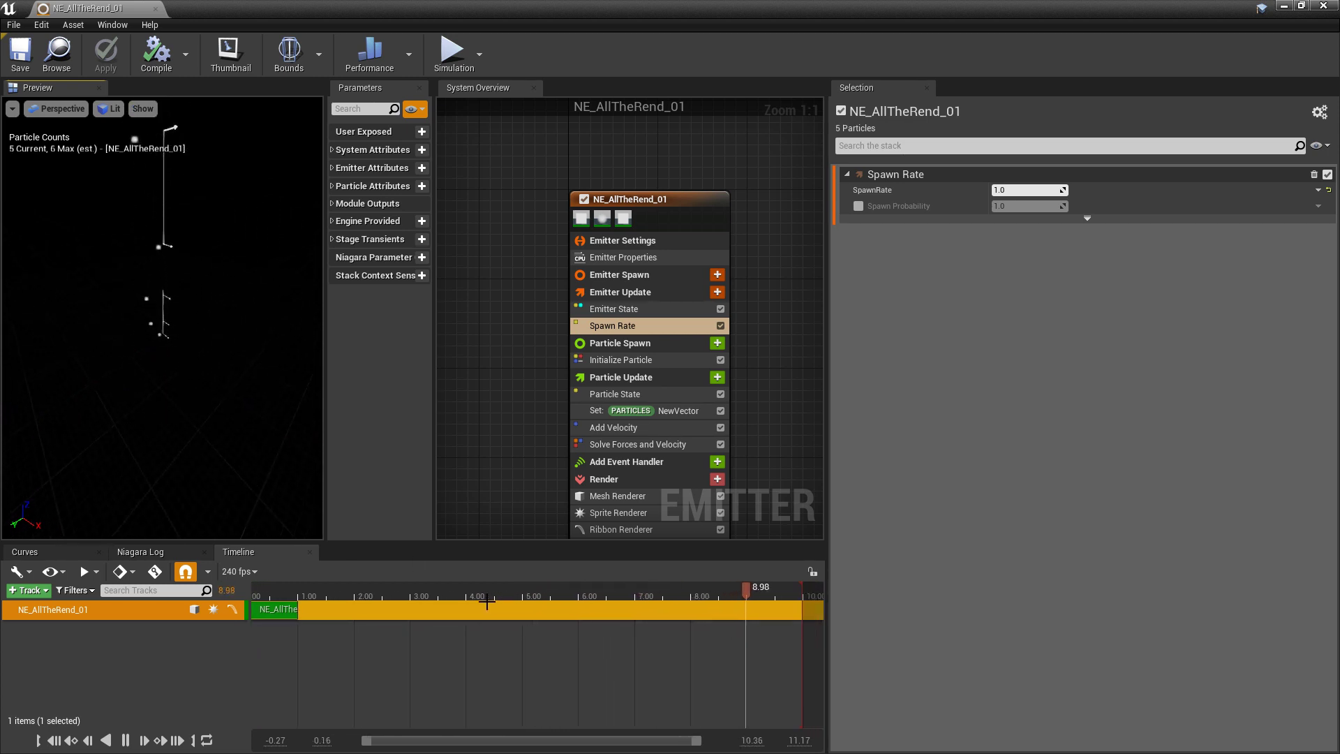
{"action": "left_click", "coordinate": [363, 597]}
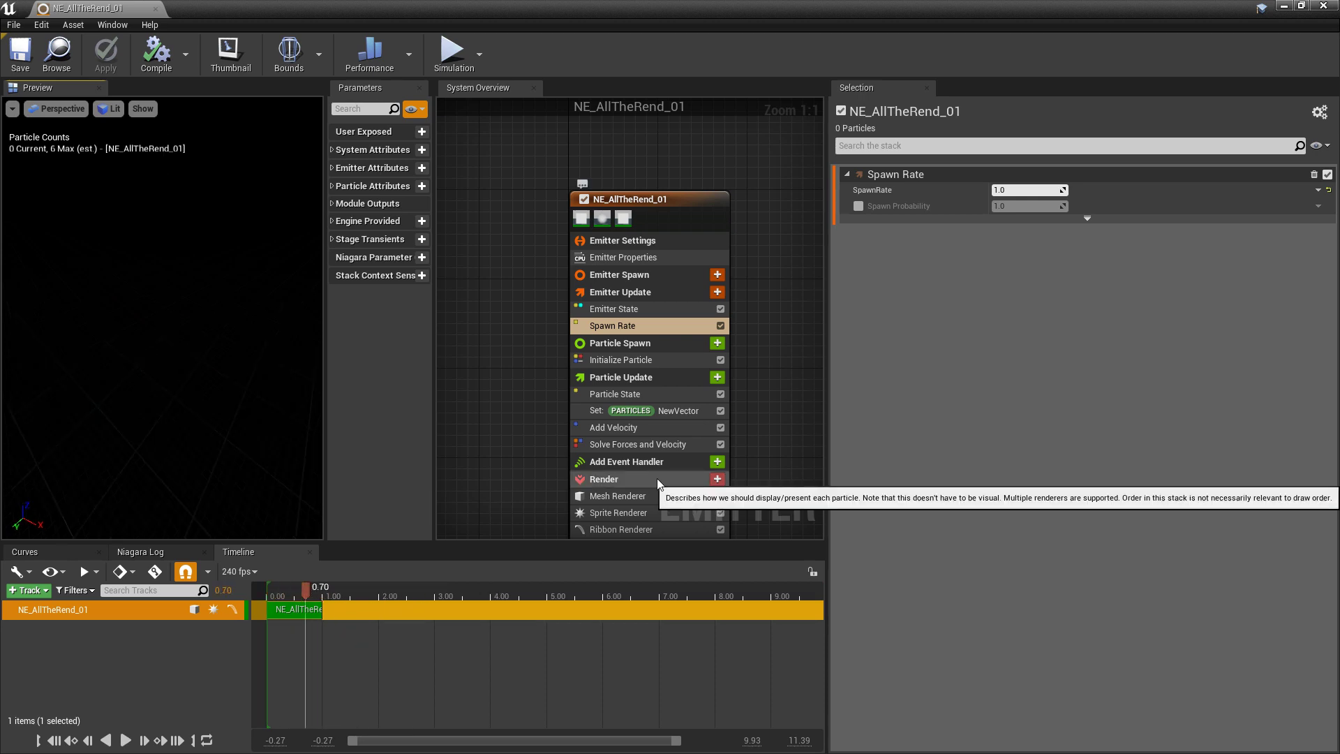
Delete the Add Velocity module and add a Sphere Location module to Particle Spawn.
{"action": "left_click", "coordinate": [651, 434]}
{"action": "key", "text": "Delete"}
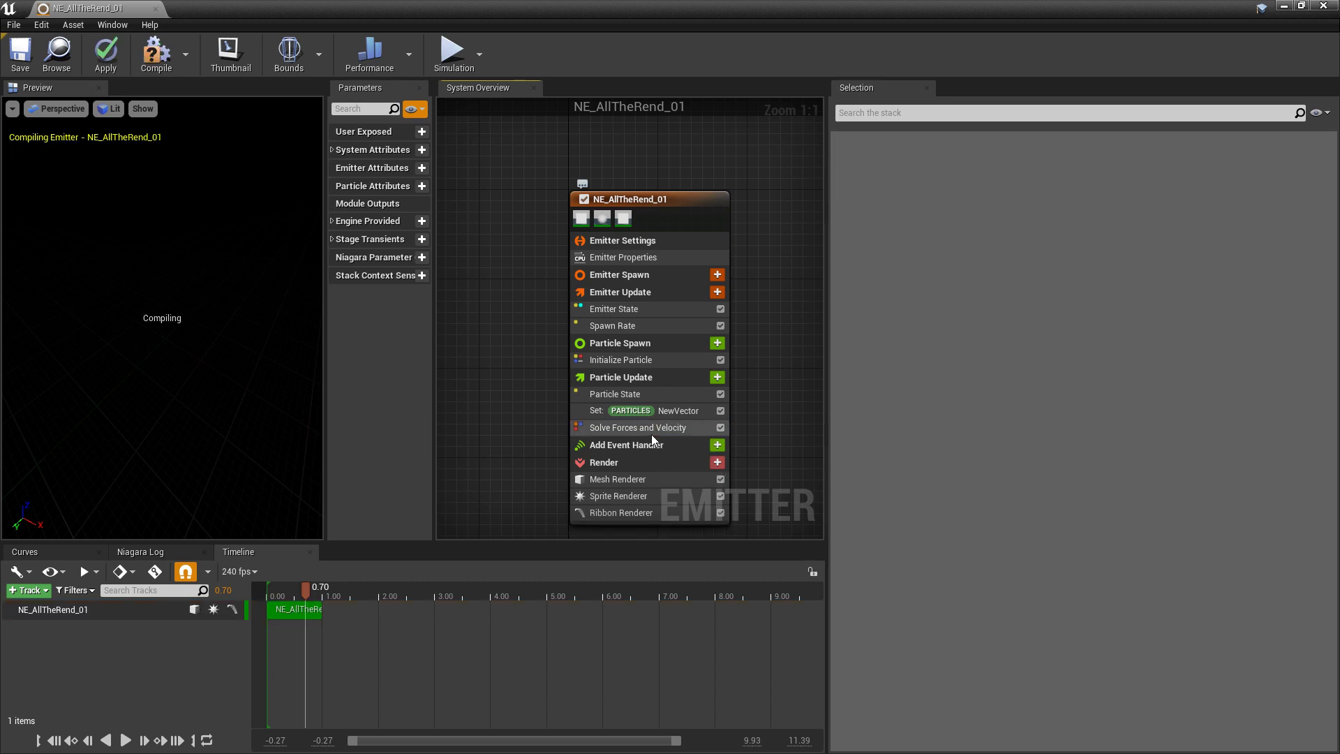
{"action": "left_click", "coordinate": [717, 344]}
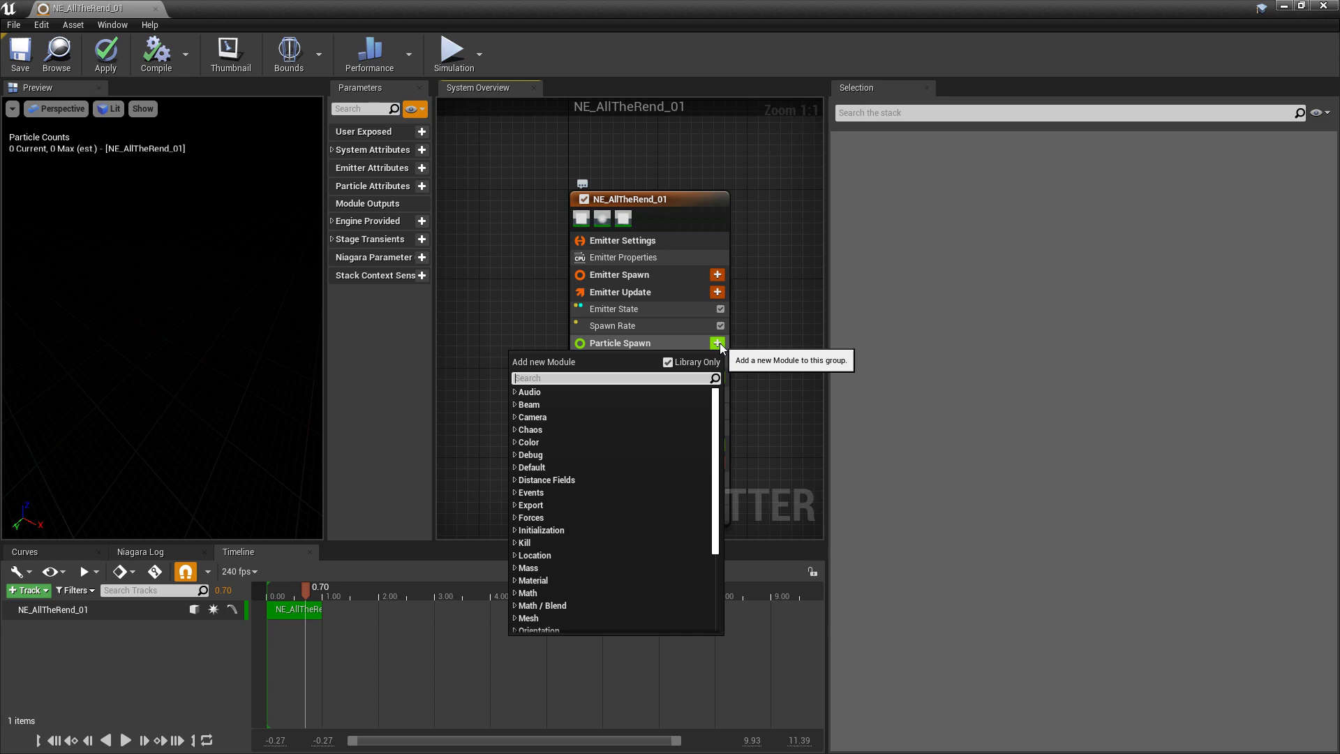
{"action": "type", "text": "sphere"}
{"action": "key", "text": "Return"}
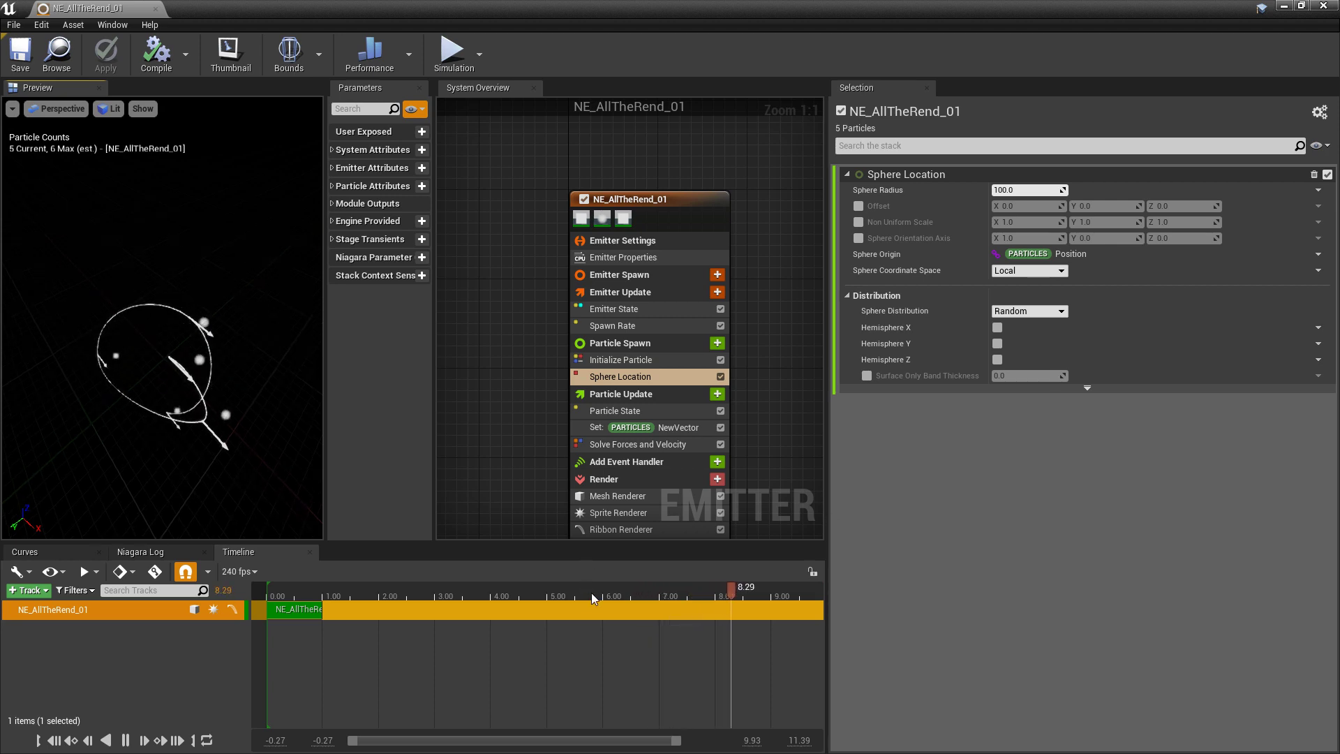
Scrub and replay the timeline to examine the ribbon linking the particles scattered by Sphere Location.
{"action": "left_click", "coordinate": [521, 599]}
{"action": "left_click_drag", "start_coordinate": [521, 600], "coordinate": [556, 601]}
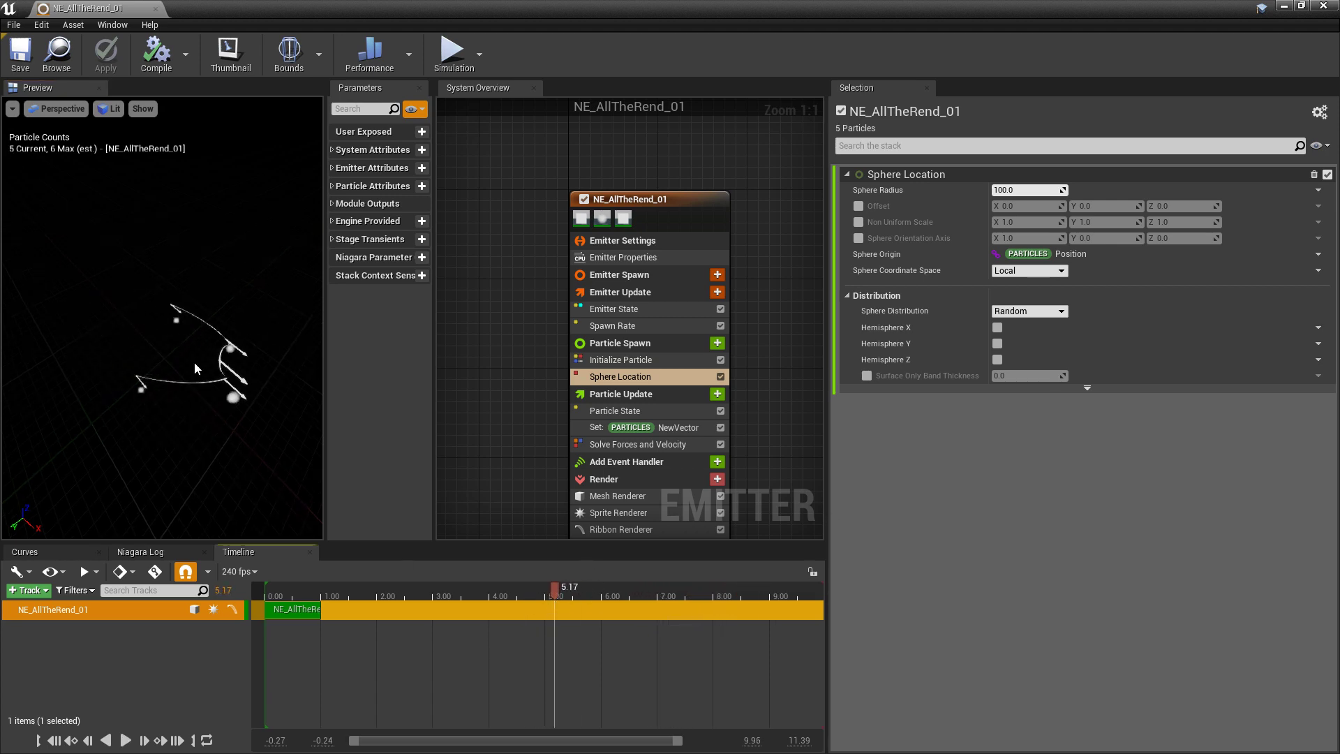
{"action": "left_click_drag", "start_coordinate": [241, 387], "coordinate": [216, 391]}
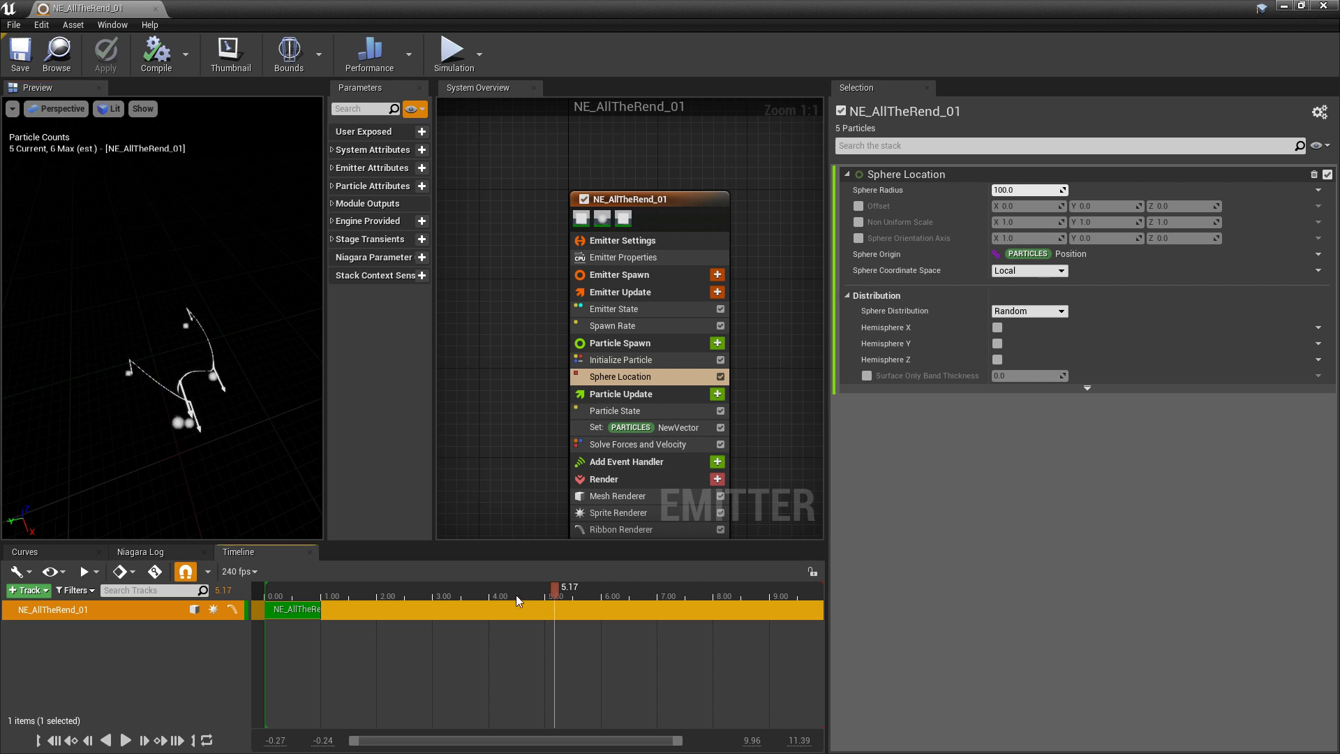
{"action": "left_click_drag", "start_coordinate": [516, 598], "coordinate": [419, 599]}
{"action": "key", "text": "space"}
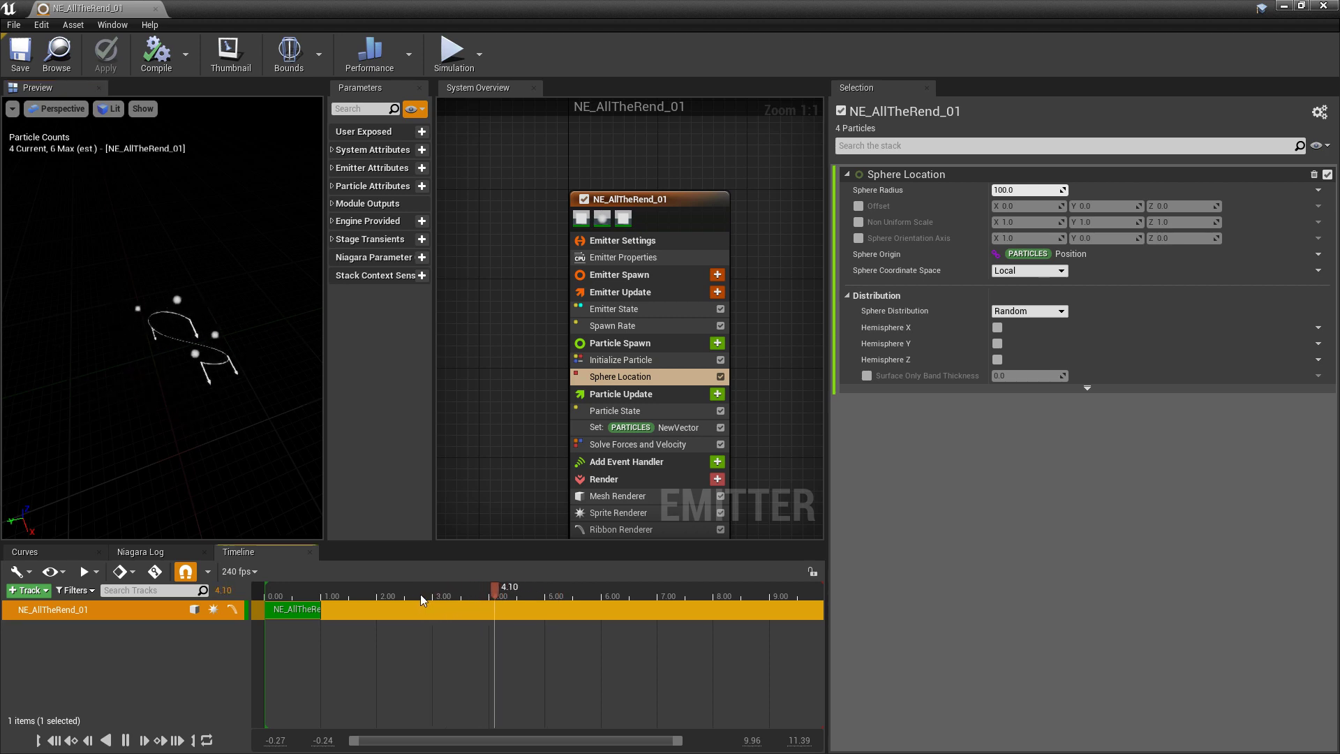
{"action": "key", "text": "space"}
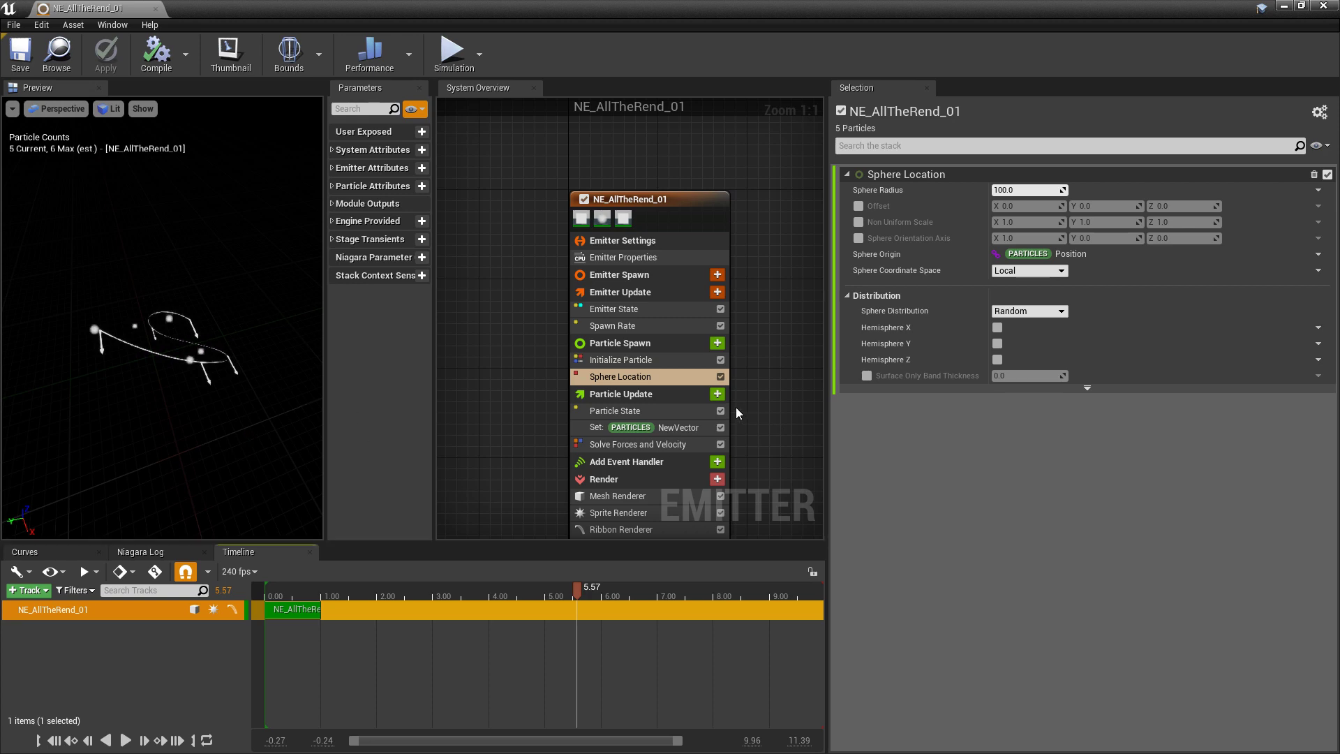
Add a Vortex Velocity module to Particle Update and place it before Solve Forces and Velocity.
{"action": "left_click", "coordinate": [718, 394]}
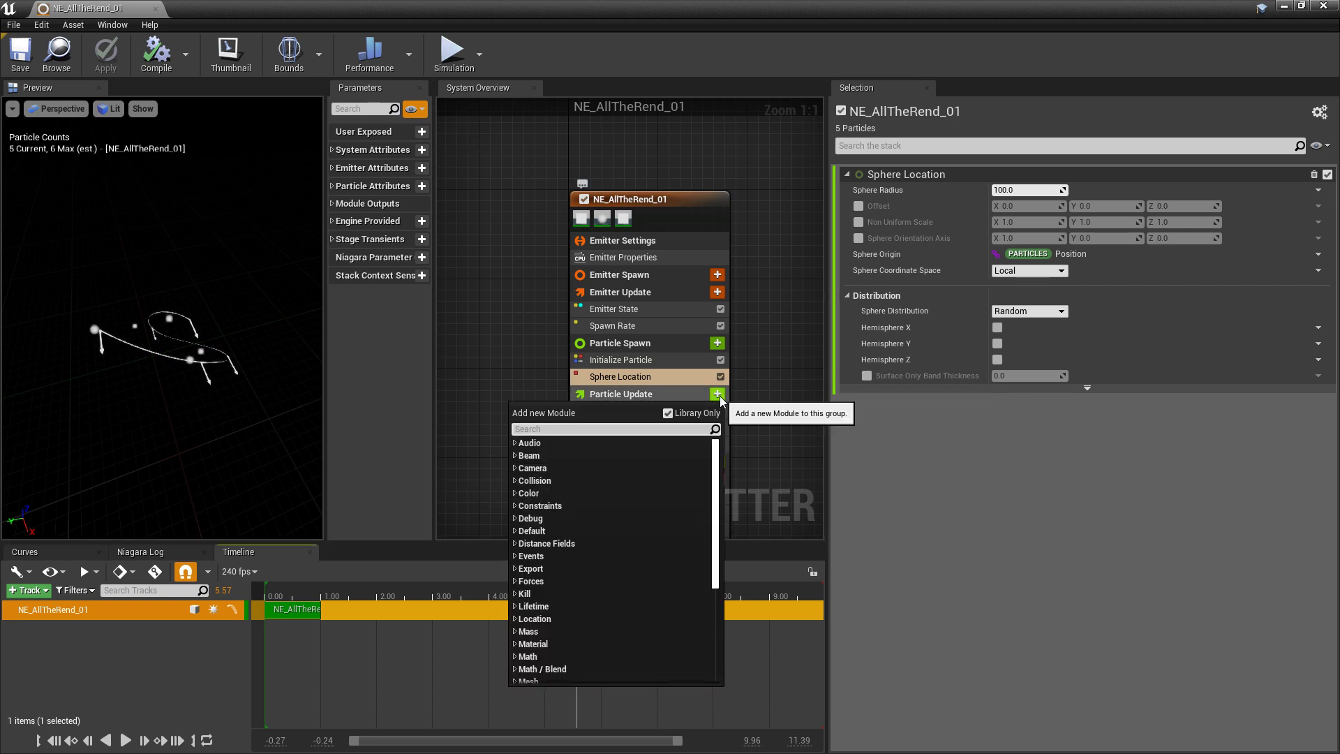
{"action": "type", "text": "vor"}
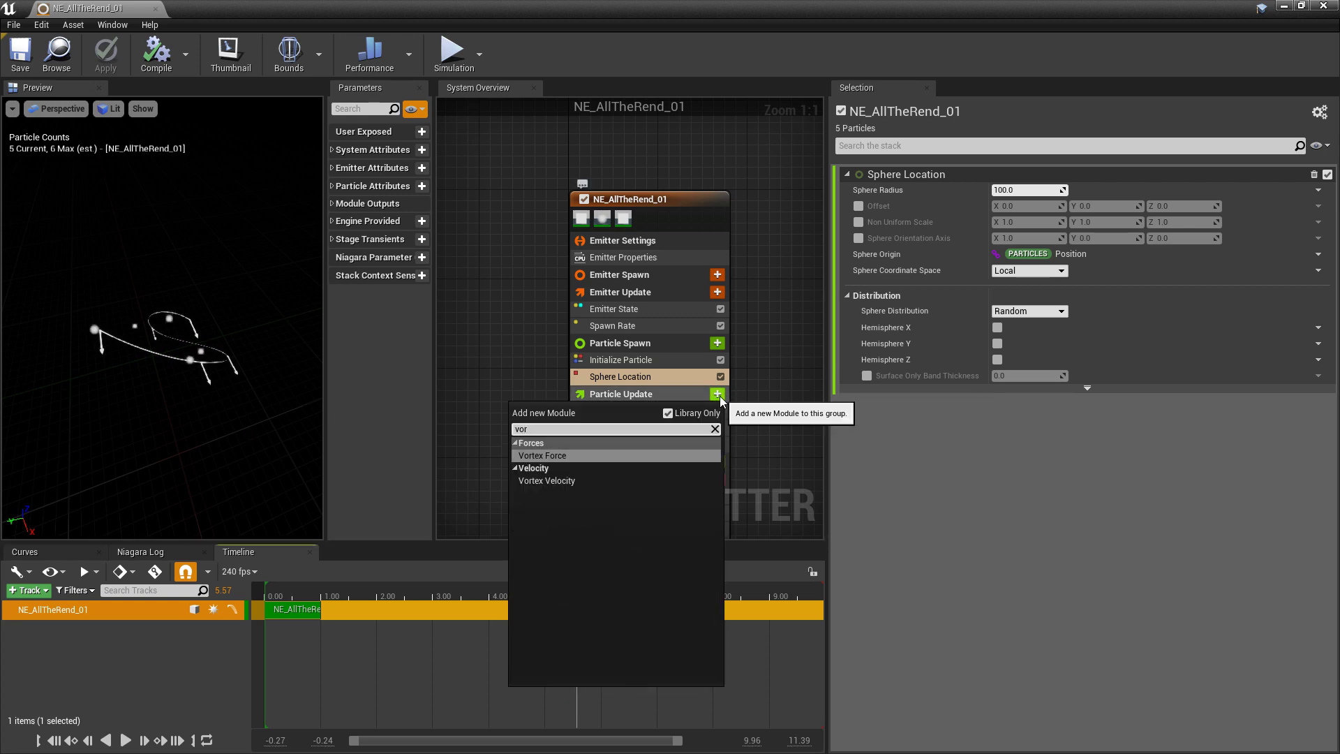
{"action": "left_click", "coordinate": [578, 480]}
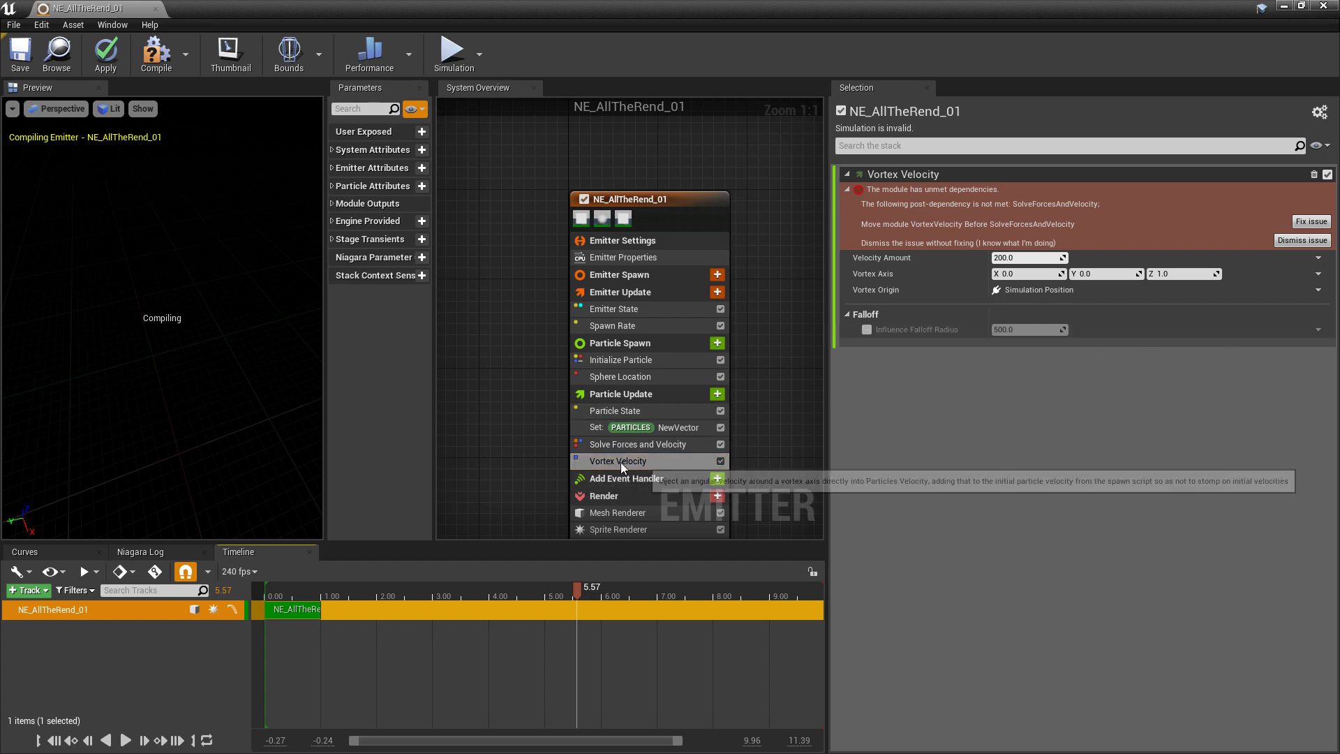
{"action": "left_click_drag", "start_coordinate": [614, 466], "coordinate": [633, 446]}
Drive Vortex Velocity's Velocity Amount with a Random Range Float from 10 to 180.
{"action": "mouse_move", "coordinate": [1026, 190]}
{"action": "left_mouse_down"}
{"action": "mouse_move", "coordinate": [1009, 190]}
{"action": "mouse_move", "coordinate": [1029, 190]}
{"action": "left_mouse_up"}
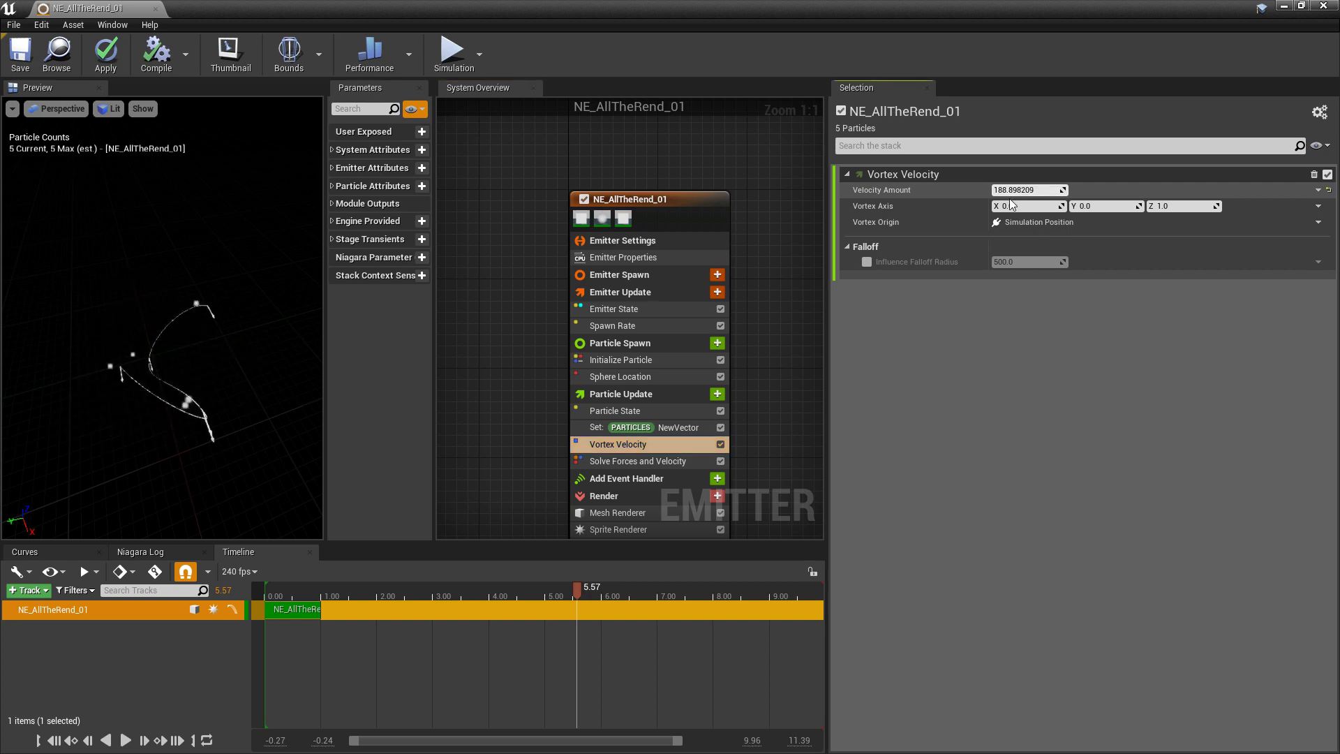
{"action": "left_click", "coordinate": [1318, 191]}
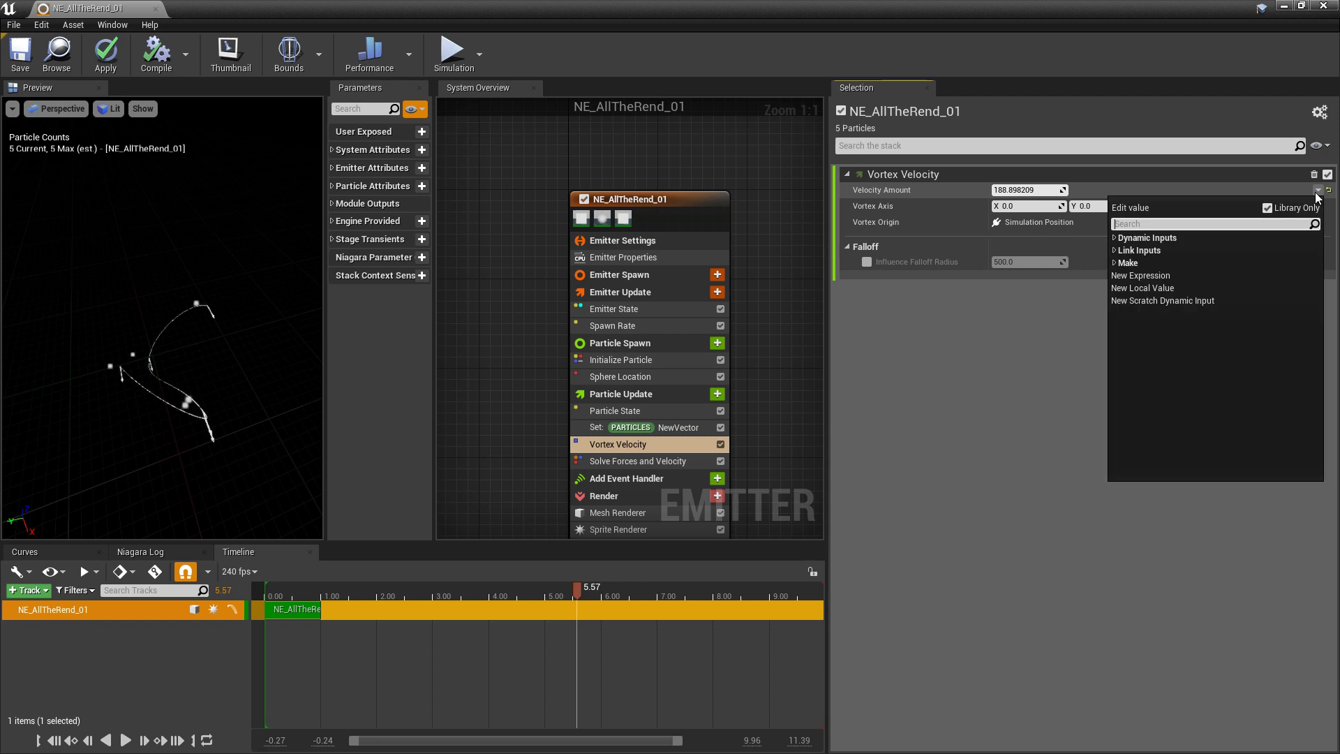
{"action": "type", "text": "ran"}
{"action": "key", "text": "Return"}
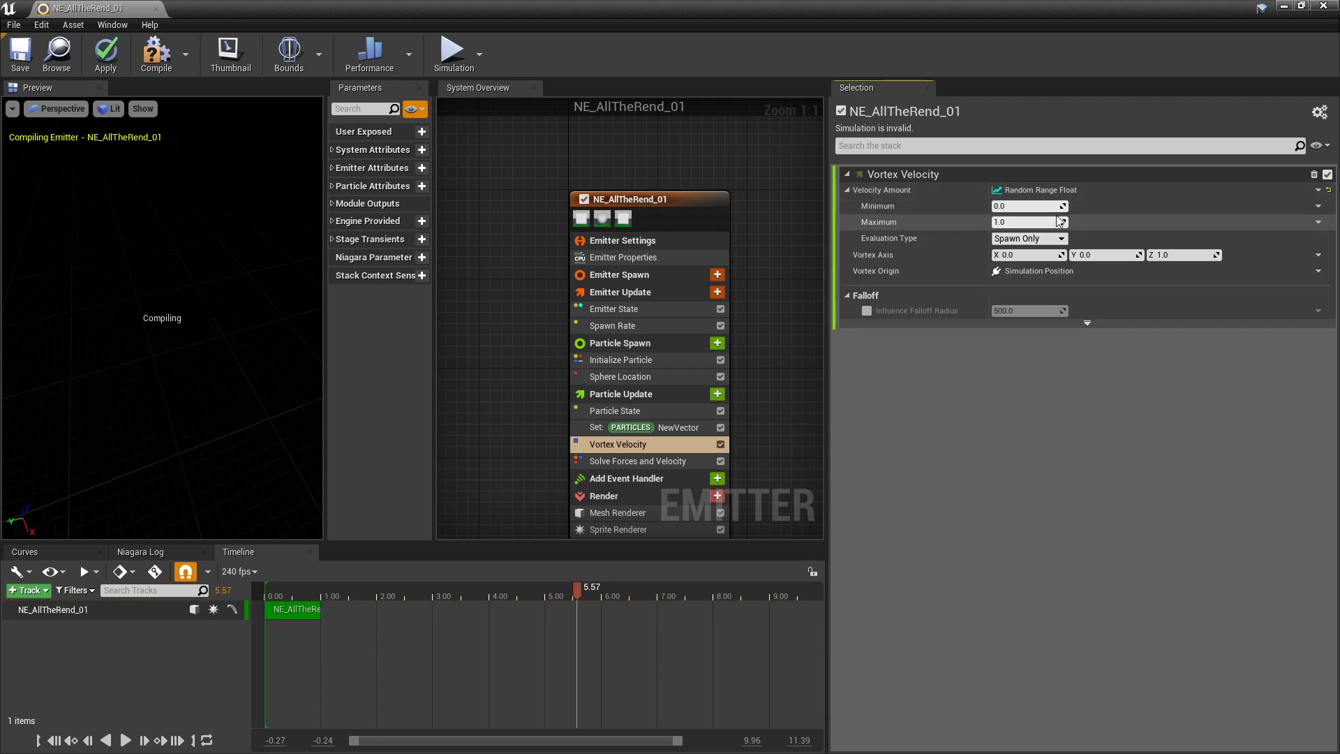
{"action": "type", "text": "10"}
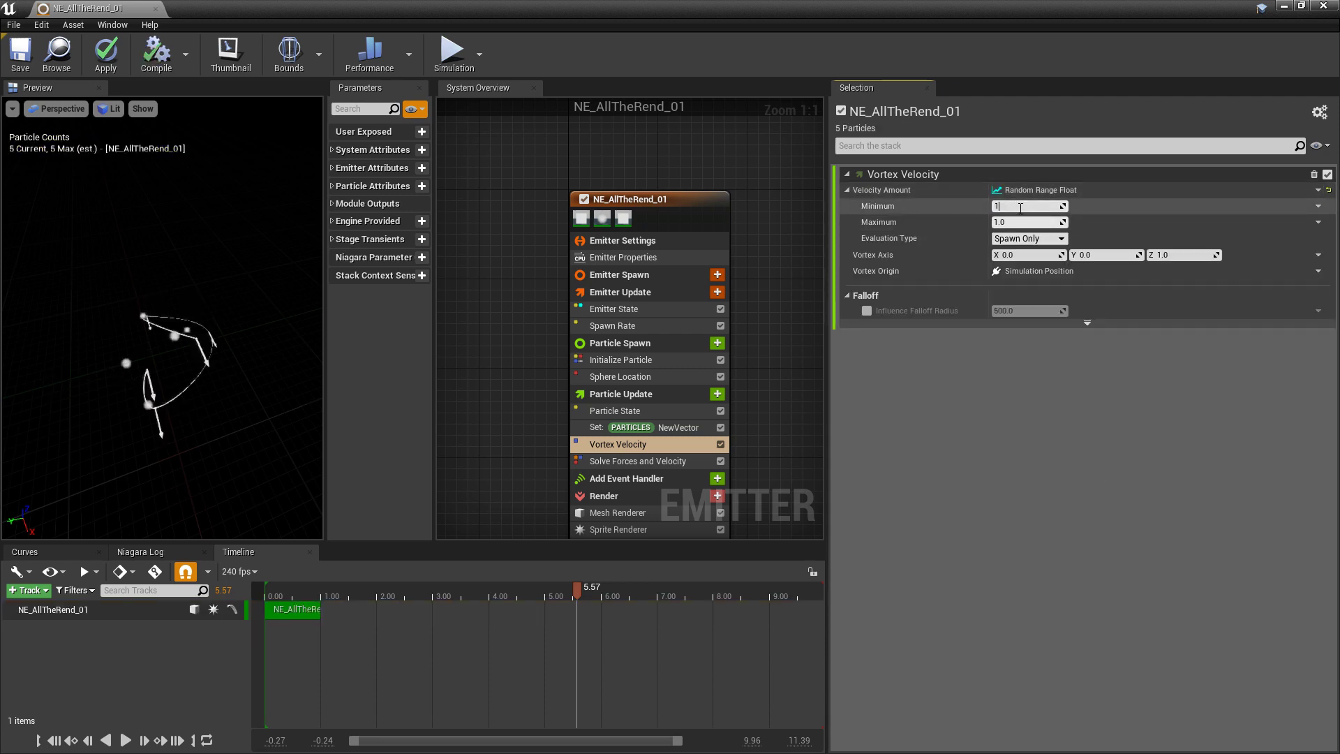
{"action": "key", "text": "Return"}
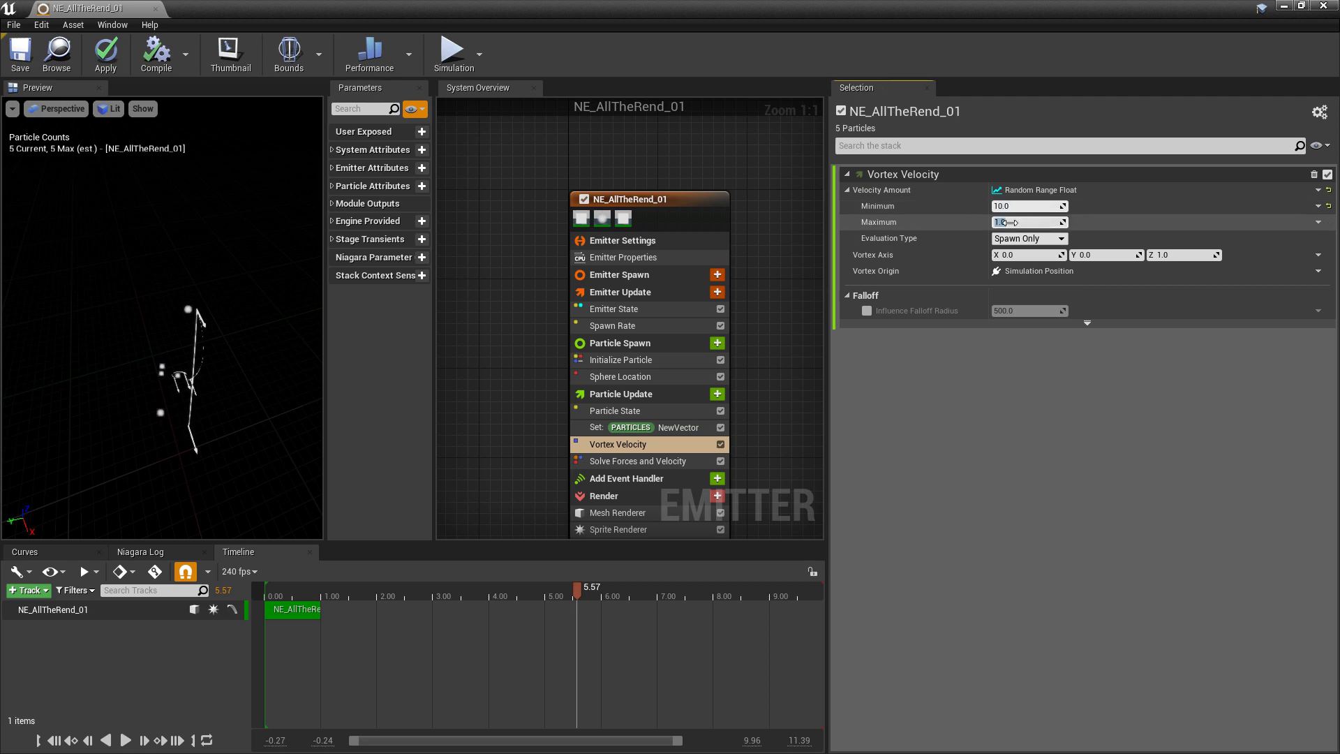
{"action": "left_click", "coordinate": [1005, 222]}
{"action": "type", "text": "180"}
{"action": "key", "text": "Return"}
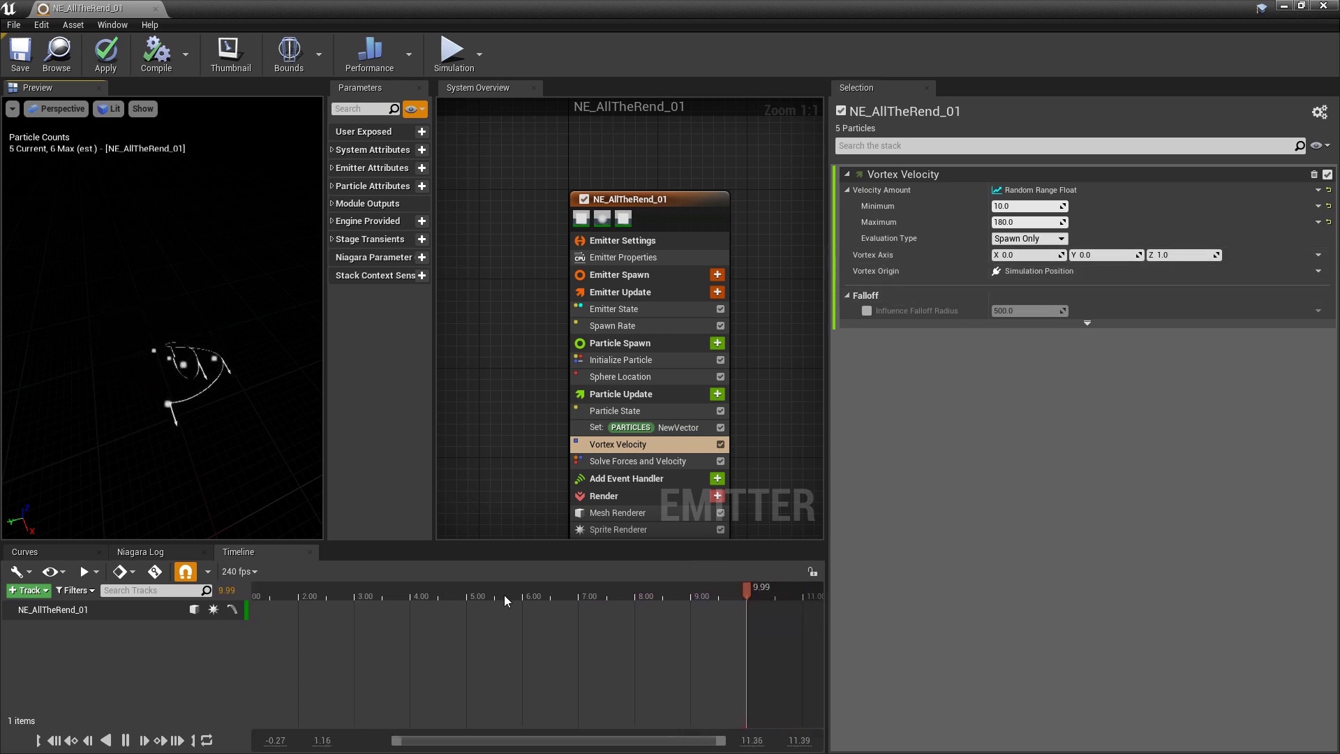
Scrub and replay the timeline while trying a Vortex Axis X value of about 5.2 on Vortex Velocity.
{"action": "left_click", "coordinate": [350, 588]}
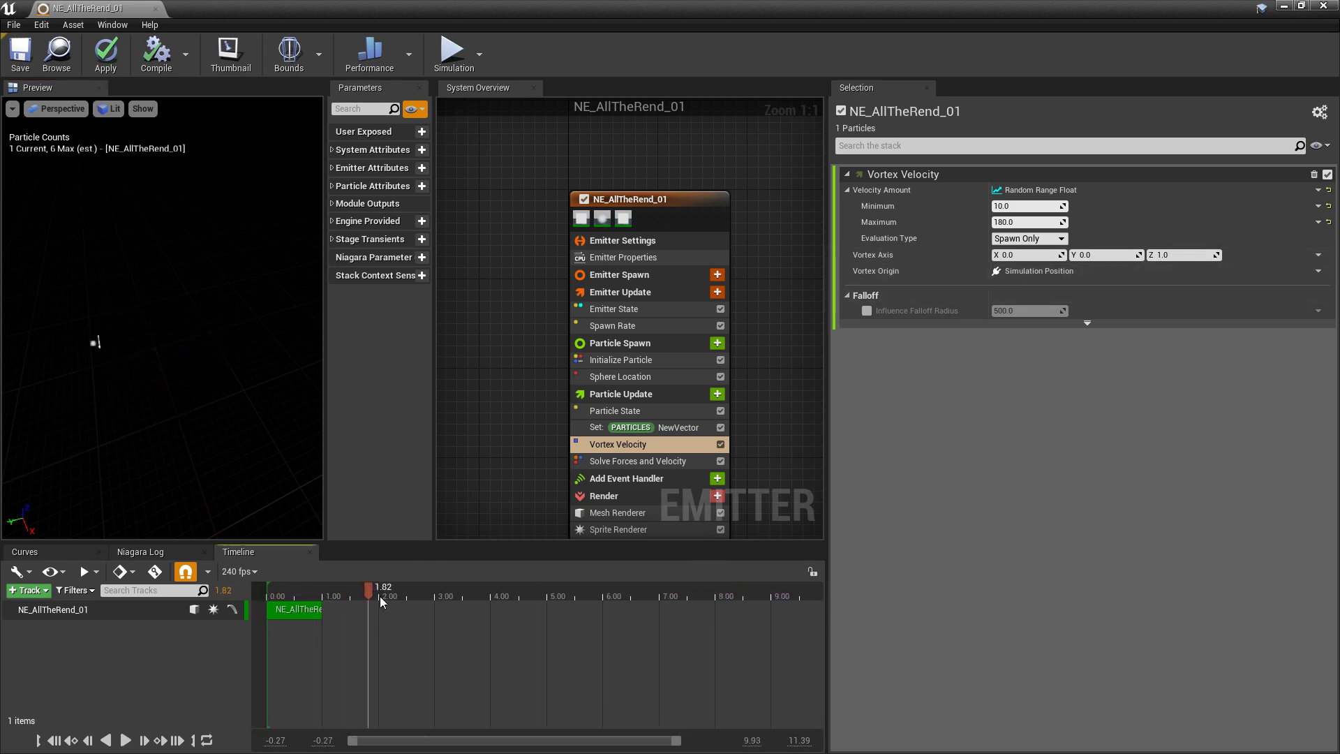
{"action": "left_click_drag", "start_coordinate": [382, 602], "coordinate": [500, 602]}
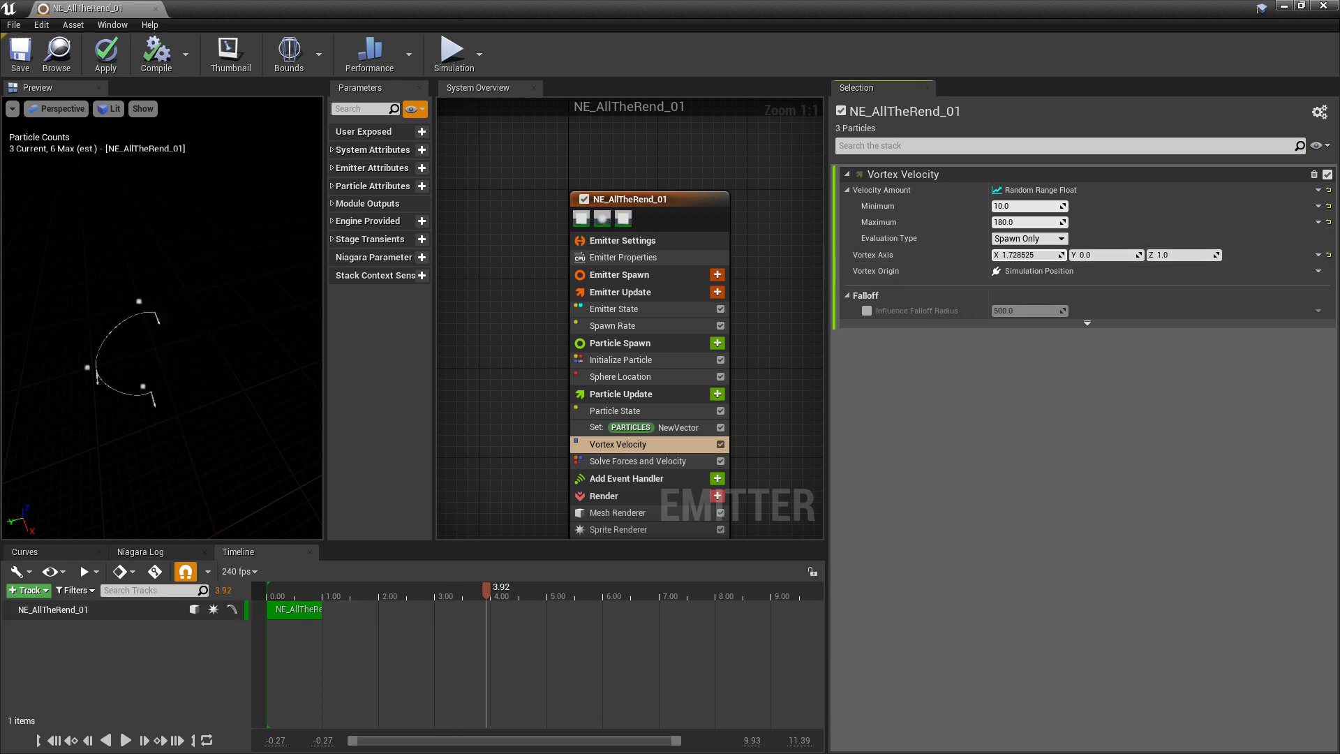
{"action": "left_click_drag", "start_coordinate": [500, 594], "coordinate": [449, 597]}
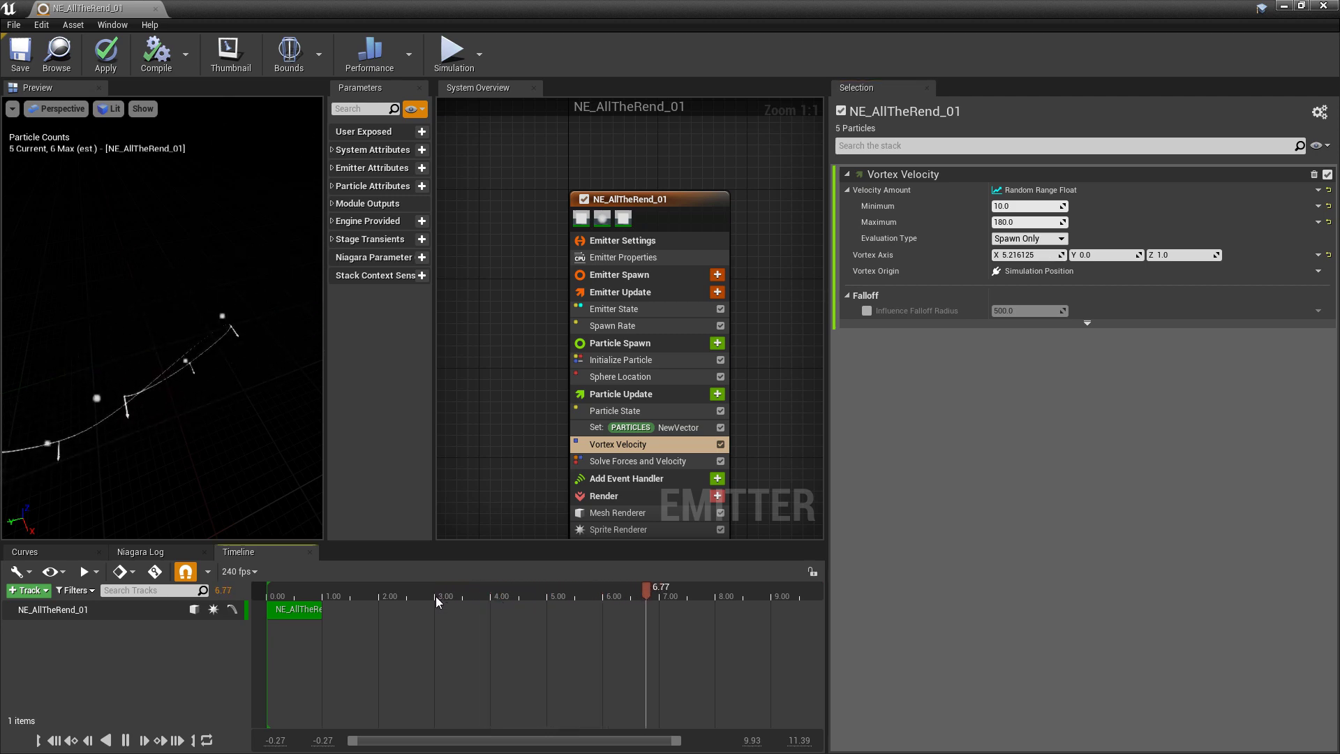
{"action": "key", "text": "space"}
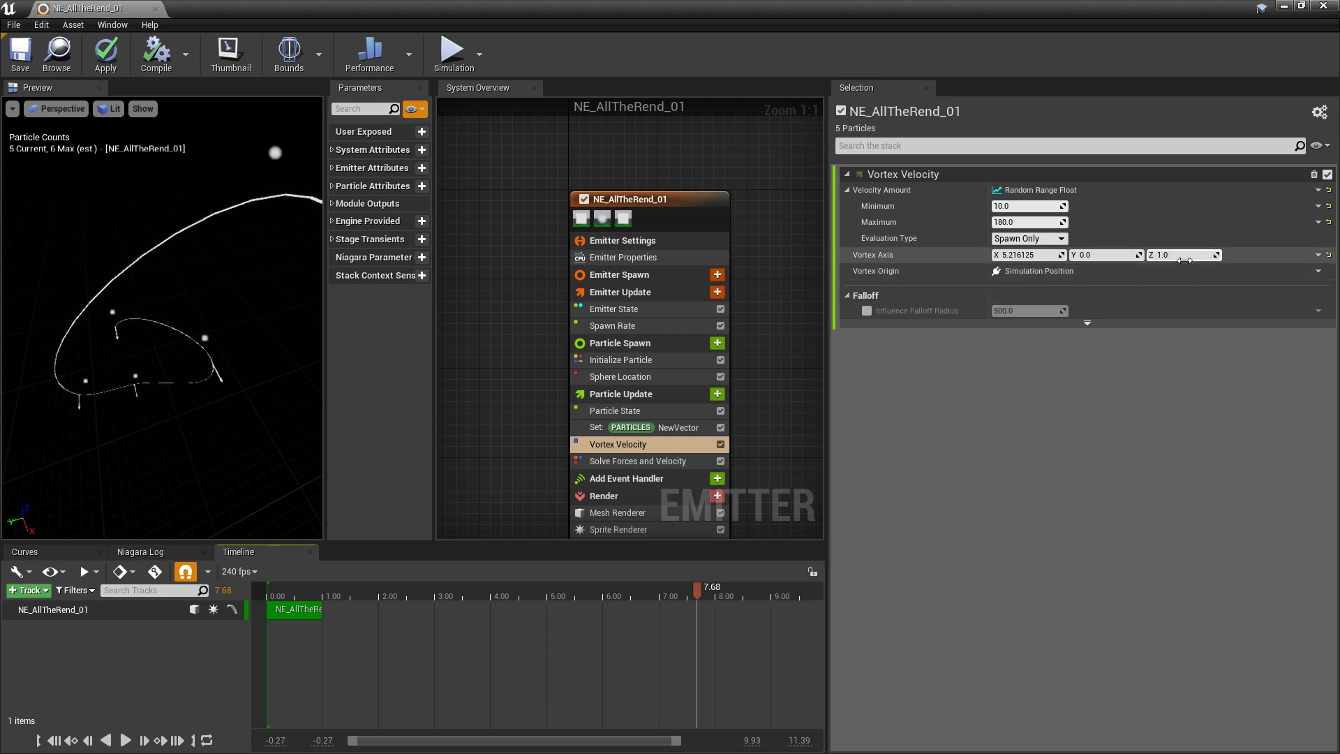
Drive Vortex Velocity's Vortex Axis with a Random Vector and replay the particle motion.
{"action": "left_click", "coordinate": [1319, 255]}
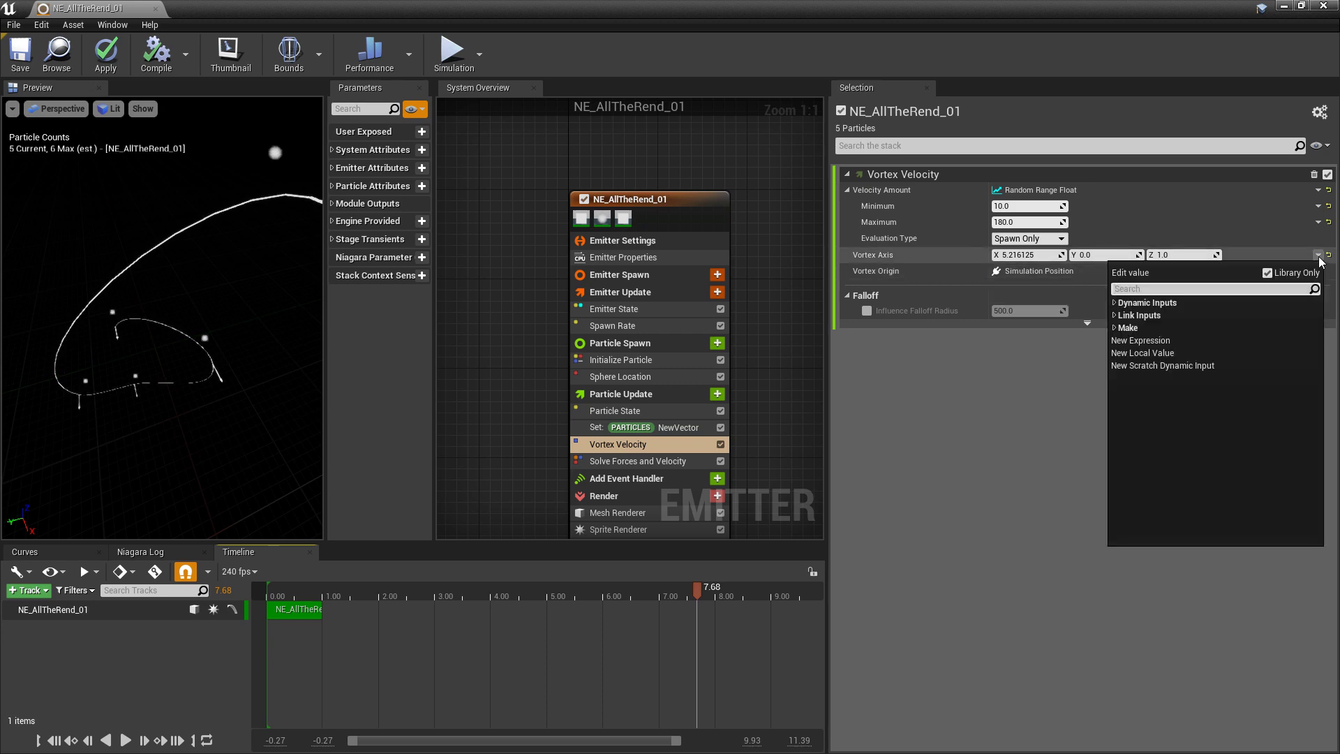
{"action": "type", "text": "ran"}
{"action": "key", "text": "Down"}
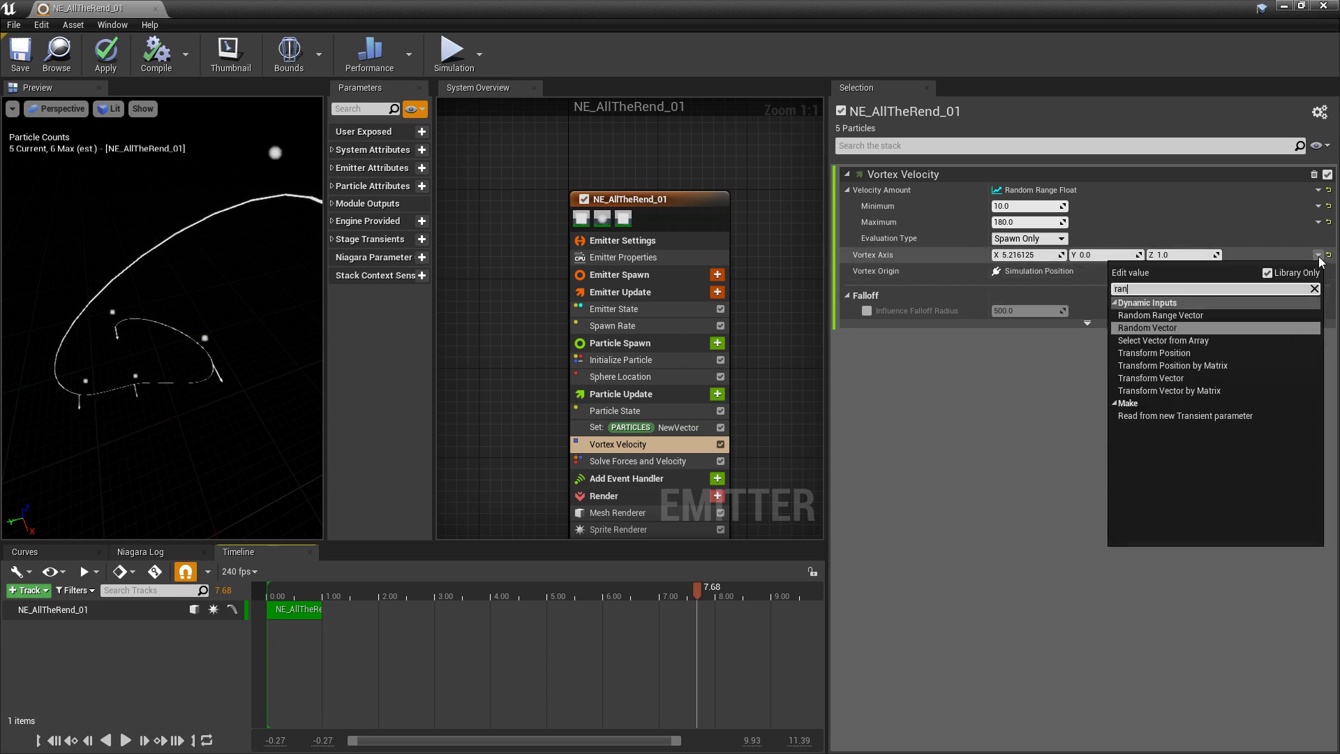
{"action": "key", "text": "Return"}
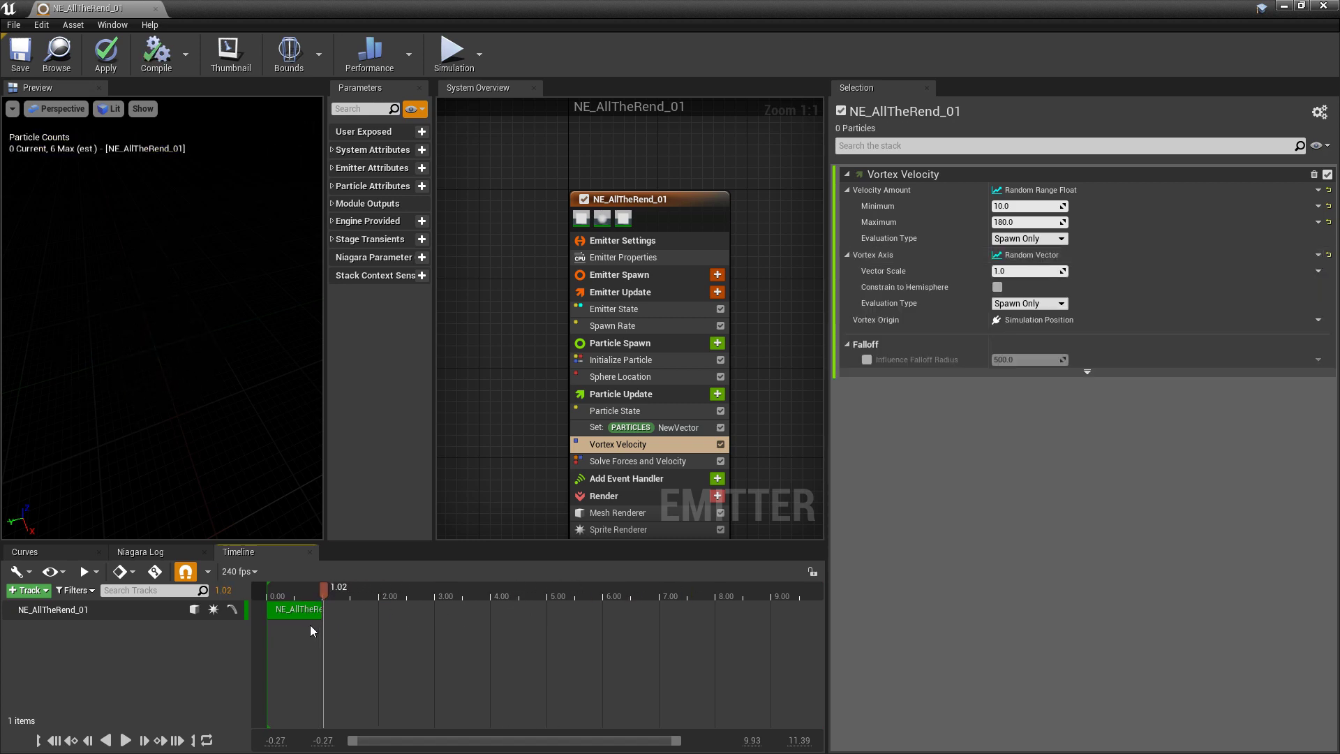
{"action": "left_click", "coordinate": [298, 626]}
{"action": "key", "text": "space"}
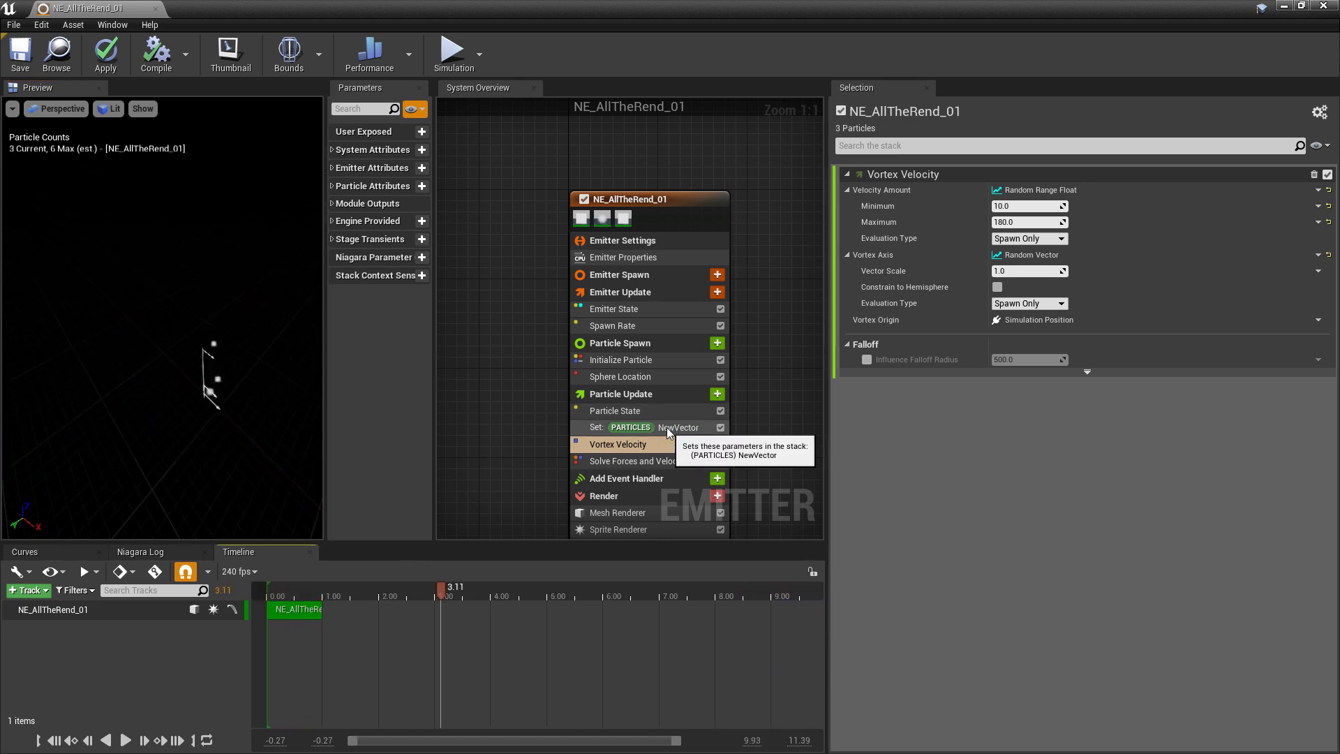
{"action": "left_click", "coordinate": [668, 427]}
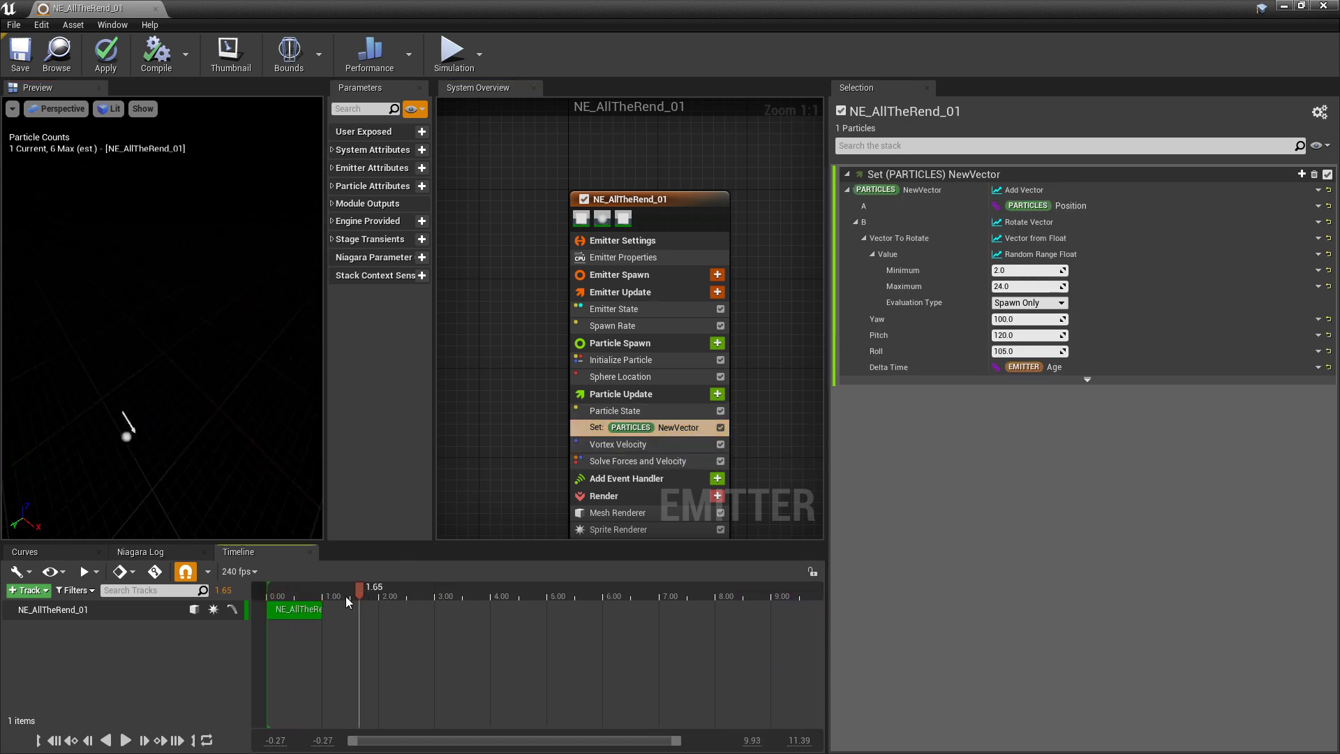
{"action": "left_click_drag", "start_coordinate": [345, 596], "coordinate": [340, 597]}
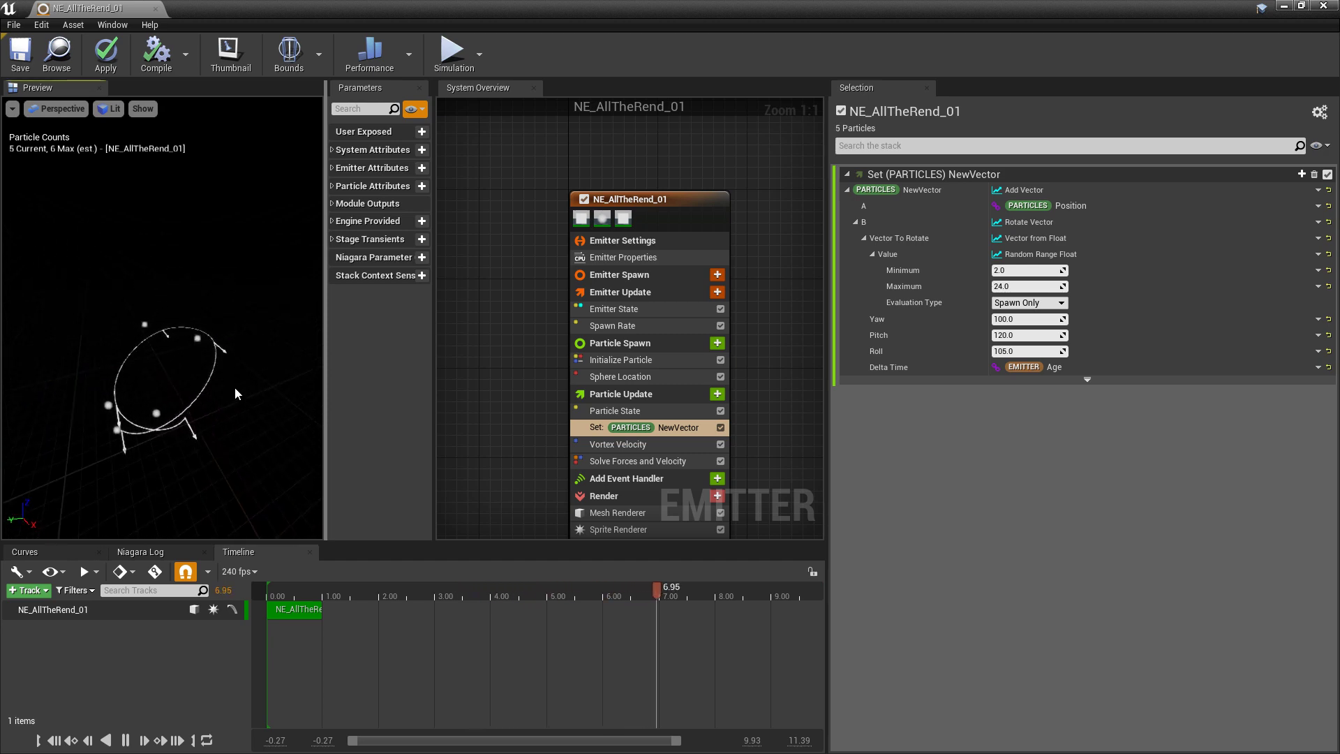
Set the Mesh Renderer's Facing Mode to Velocity and scrub the timeline to check the arrows' orientation.
{"action": "right_click_drag", "start_coordinate": [543, 471], "coordinate": [534, 376]}
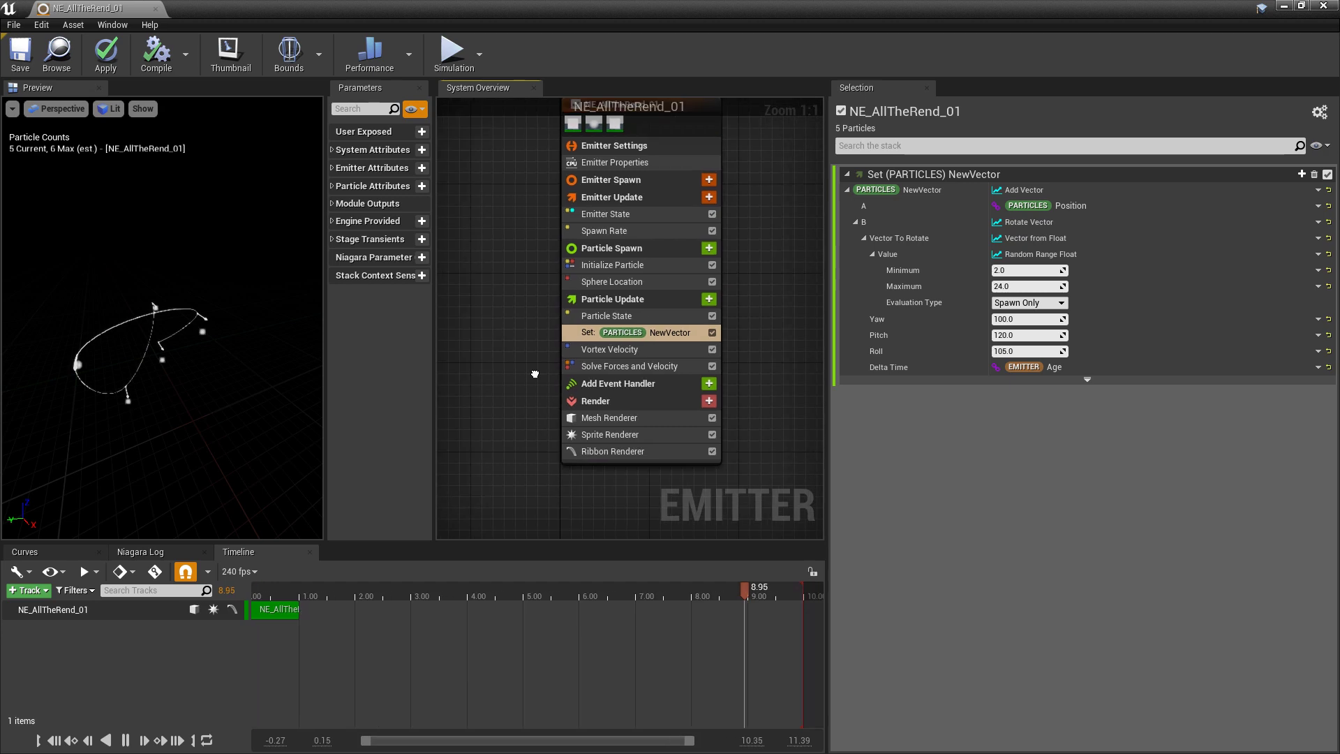
{"action": "left_click", "coordinate": [610, 419]}
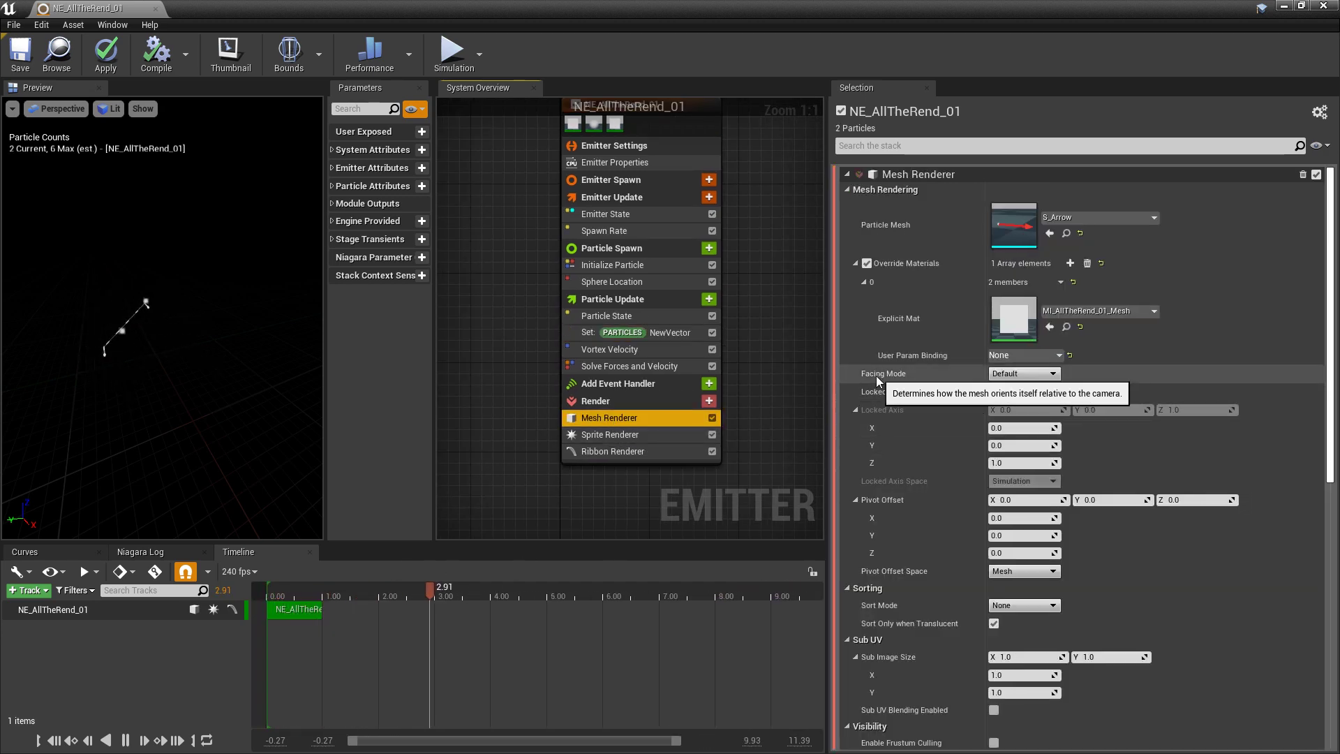
{"action": "left_click", "coordinate": [1010, 376]}
{"action": "left_click", "coordinate": [1005, 393]}
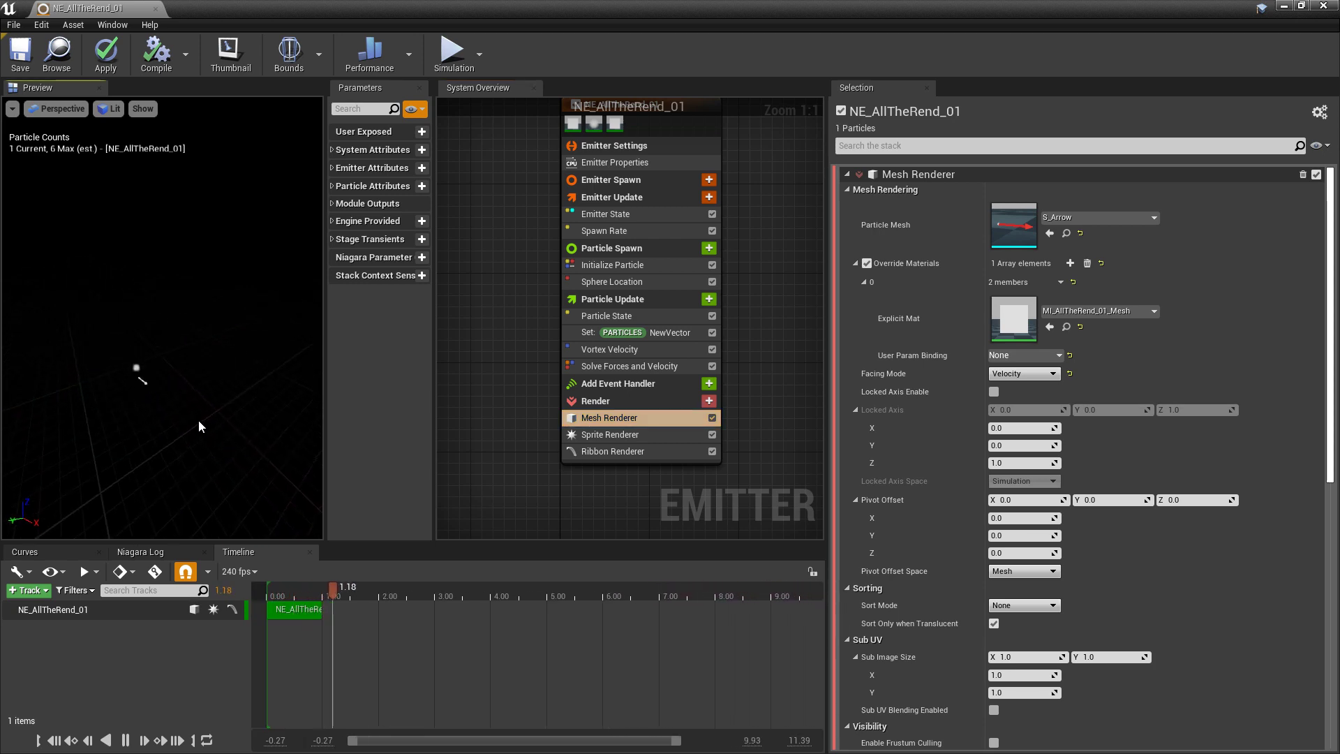
{"action": "left_click_drag", "start_coordinate": [358, 589], "coordinate": [338, 588]}
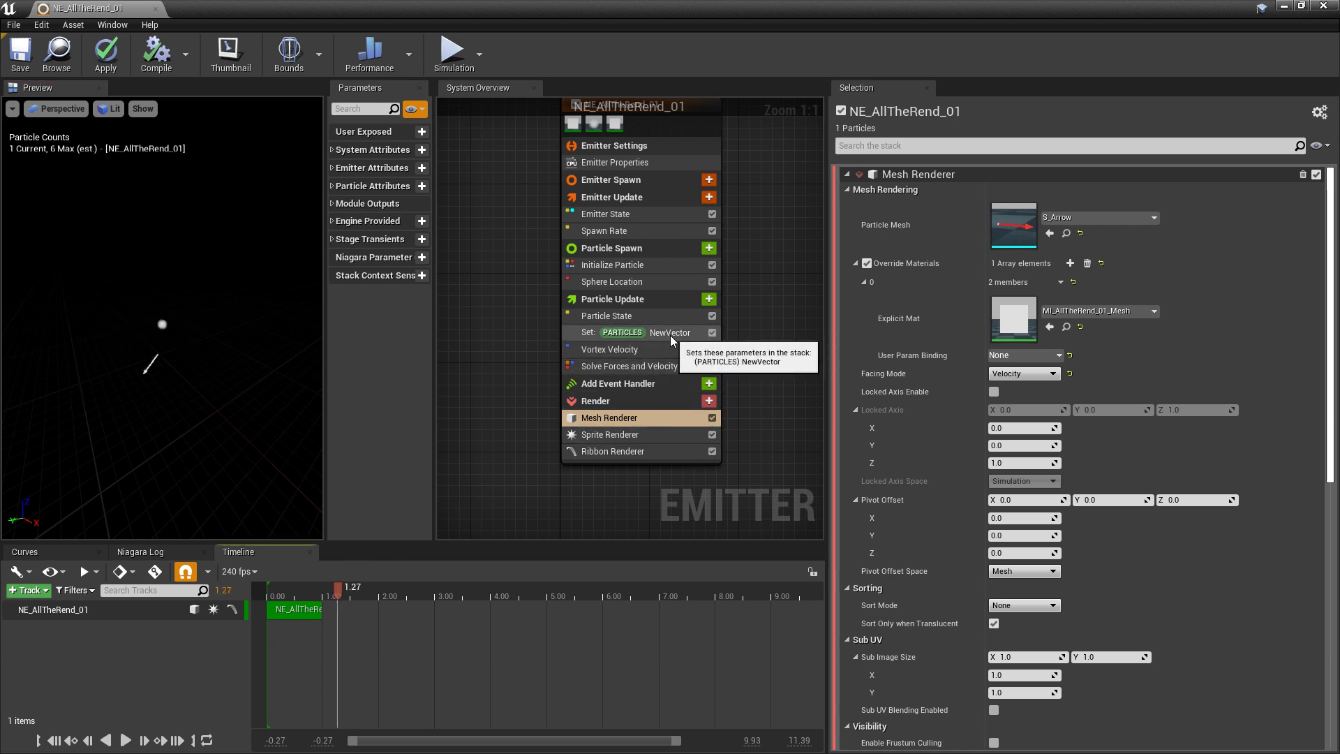
Match the Ribbon Renderer's Position Binding to the Sprite Renderer's by choosing PARTICLES NewVector, and replay the simulation.
{"action": "left_click", "coordinate": [614, 435]}
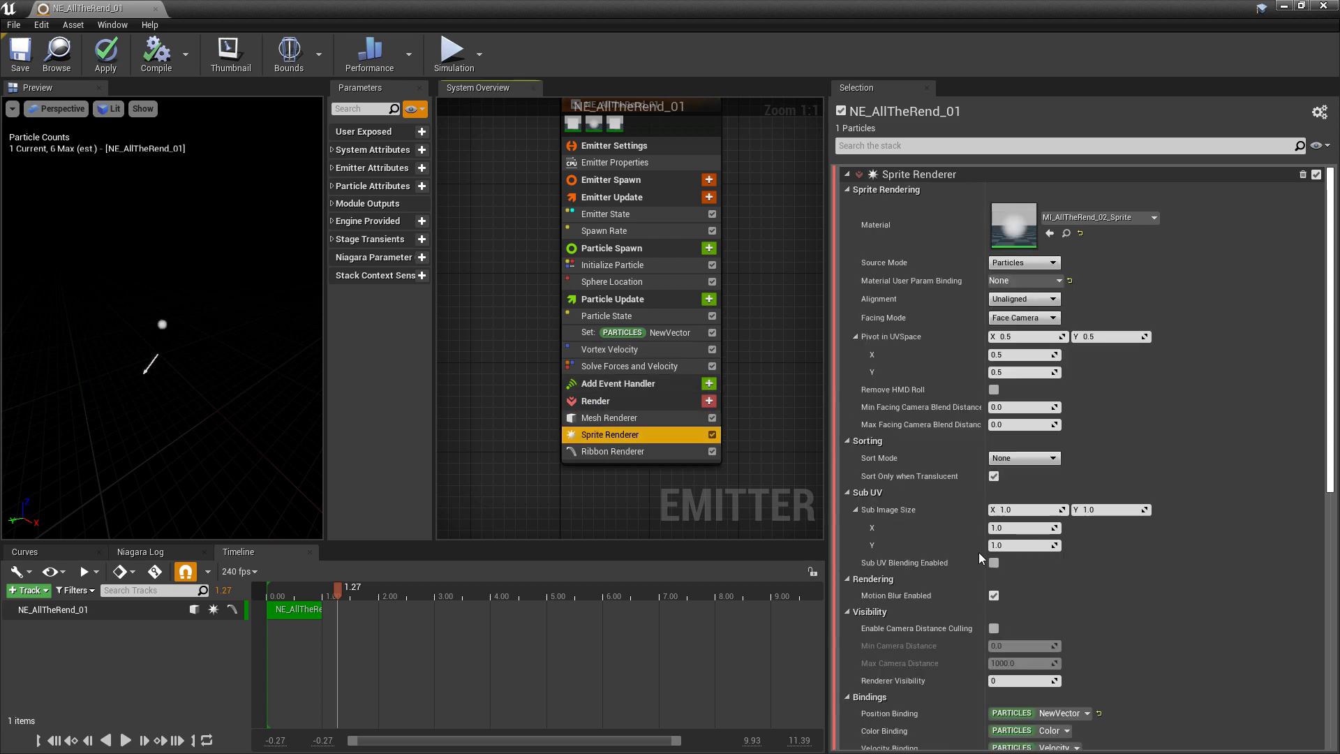
{"action": "scroll", "coordinate": [977, 554], "scroll_direction": "down", "scroll_amount": 3}
{"action": "scroll", "coordinate": [974, 562], "scroll_direction": "down", "scroll_amount": 3}
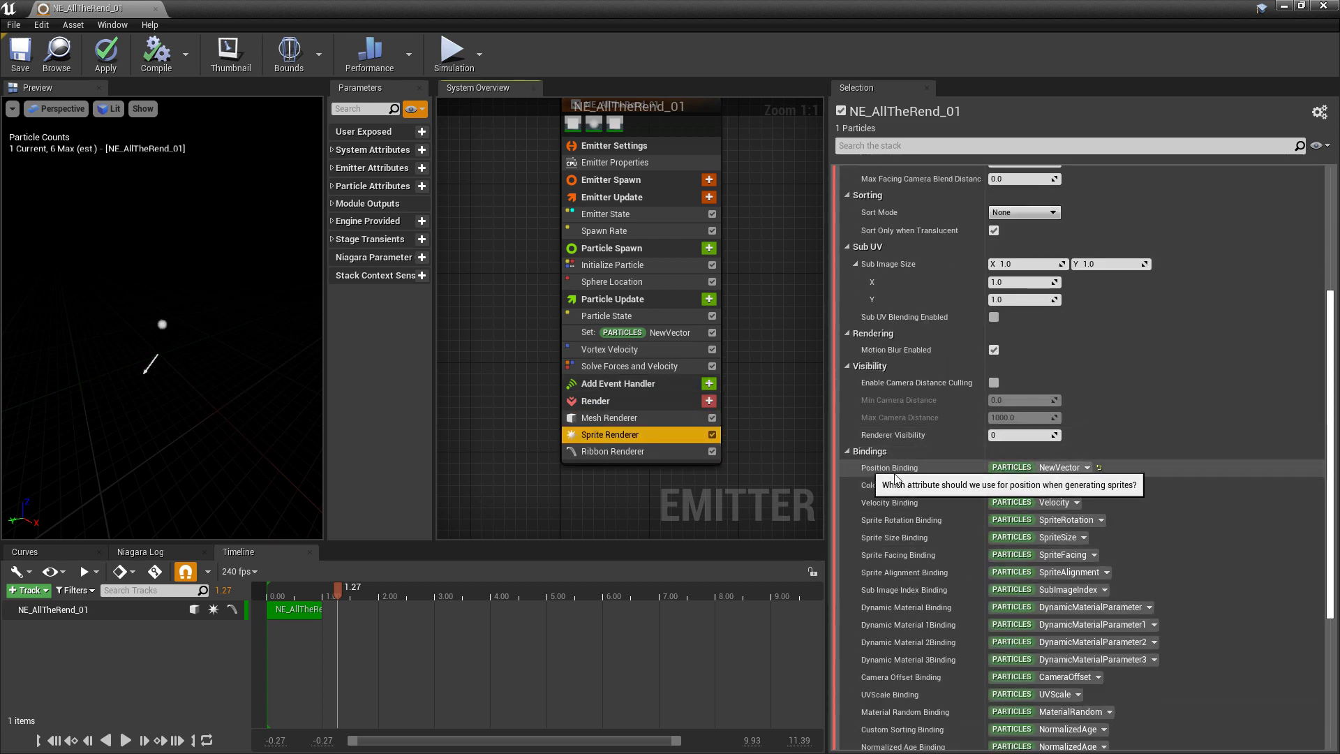
{"action": "left_click", "coordinate": [631, 451]}
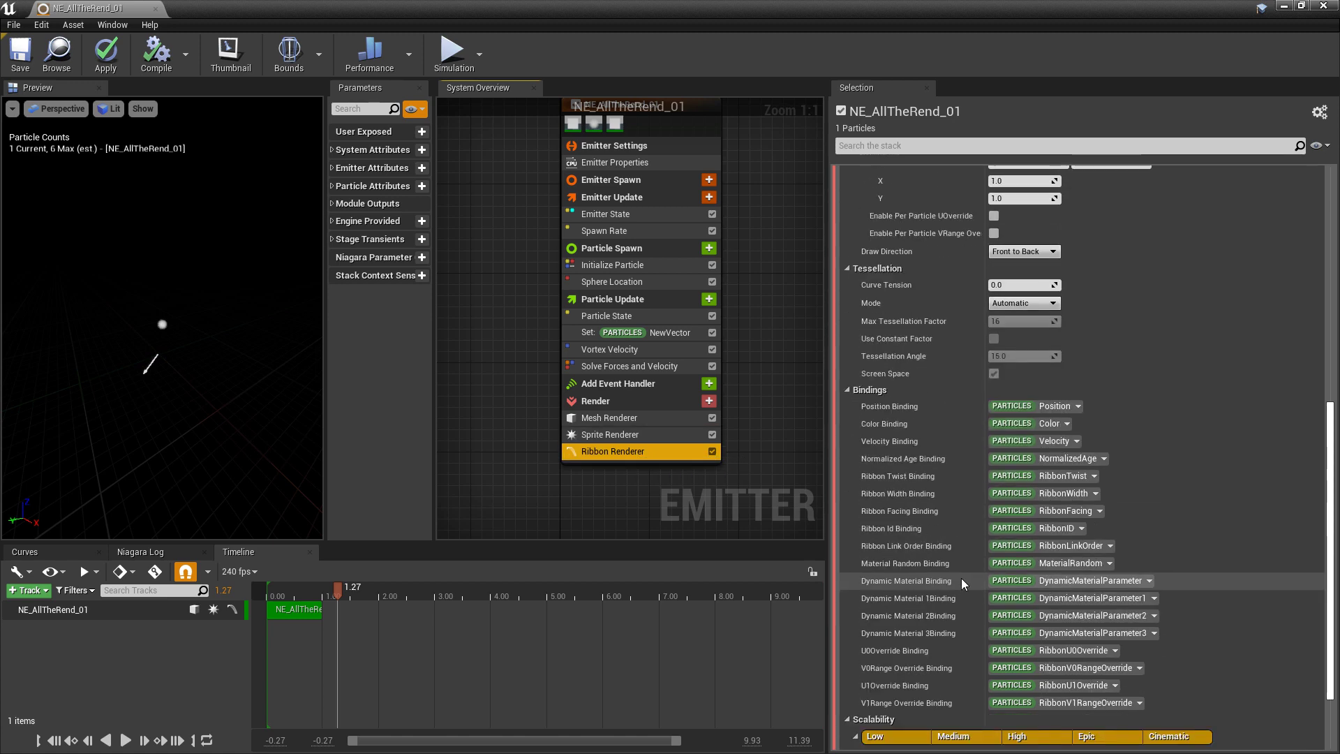
{"action": "scroll", "coordinate": [949, 558], "scroll_direction": "down", "scroll_amount": 1}
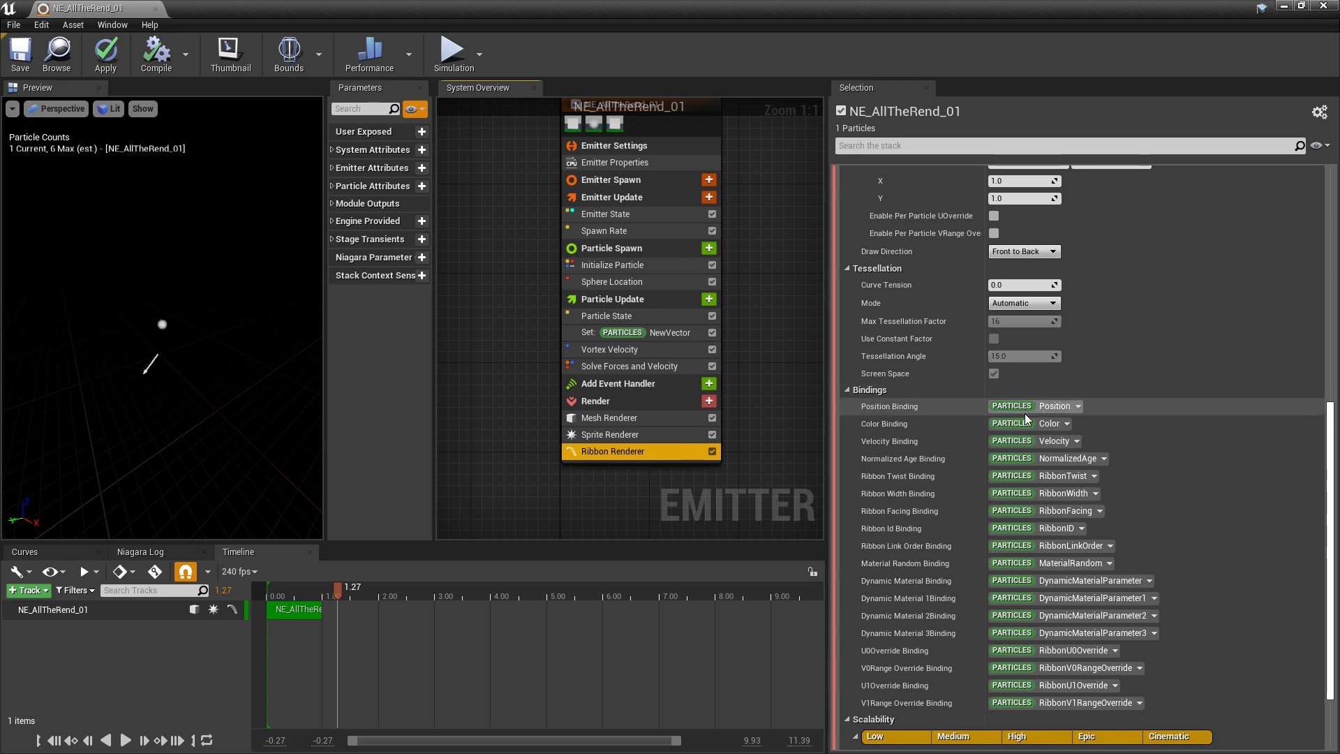
{"action": "left_click", "coordinate": [1047, 407]}
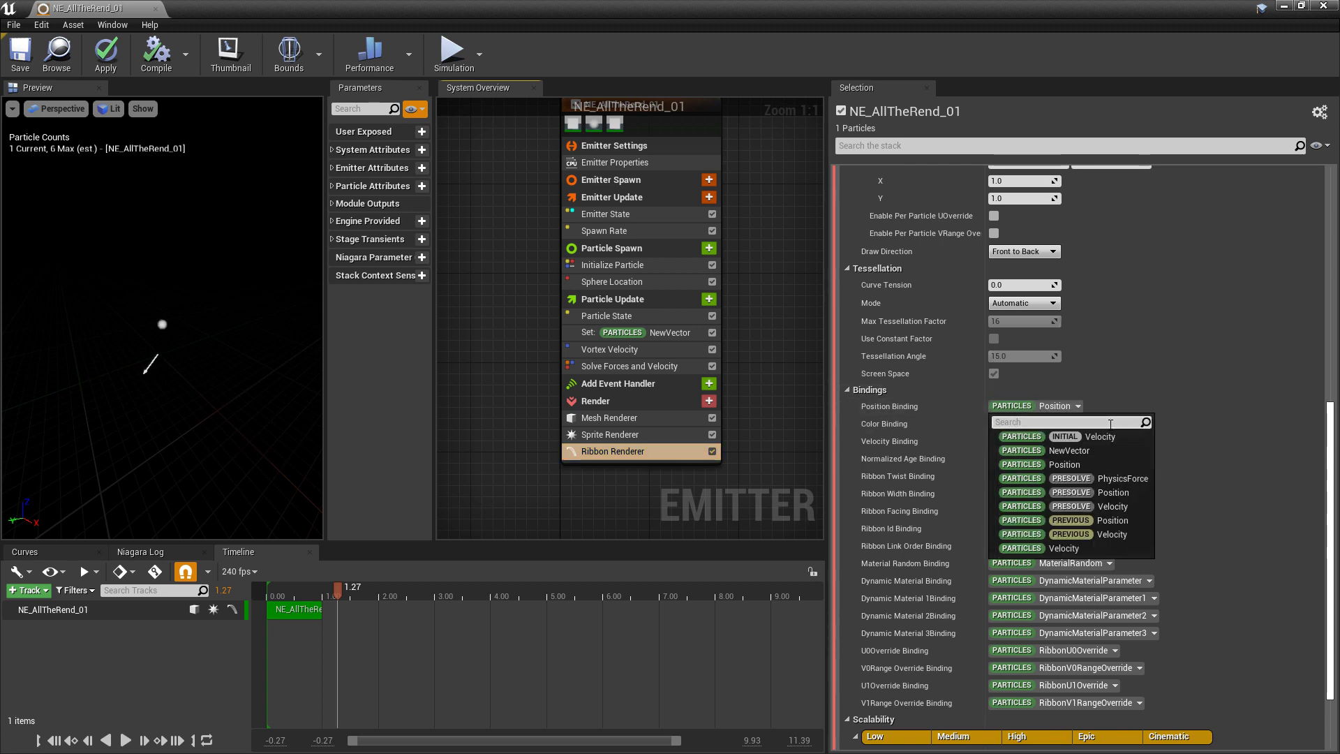
{"action": "left_click", "coordinate": [1083, 452]}
{"action": "left_click_drag", "start_coordinate": [319, 588], "coordinate": [276, 590]}
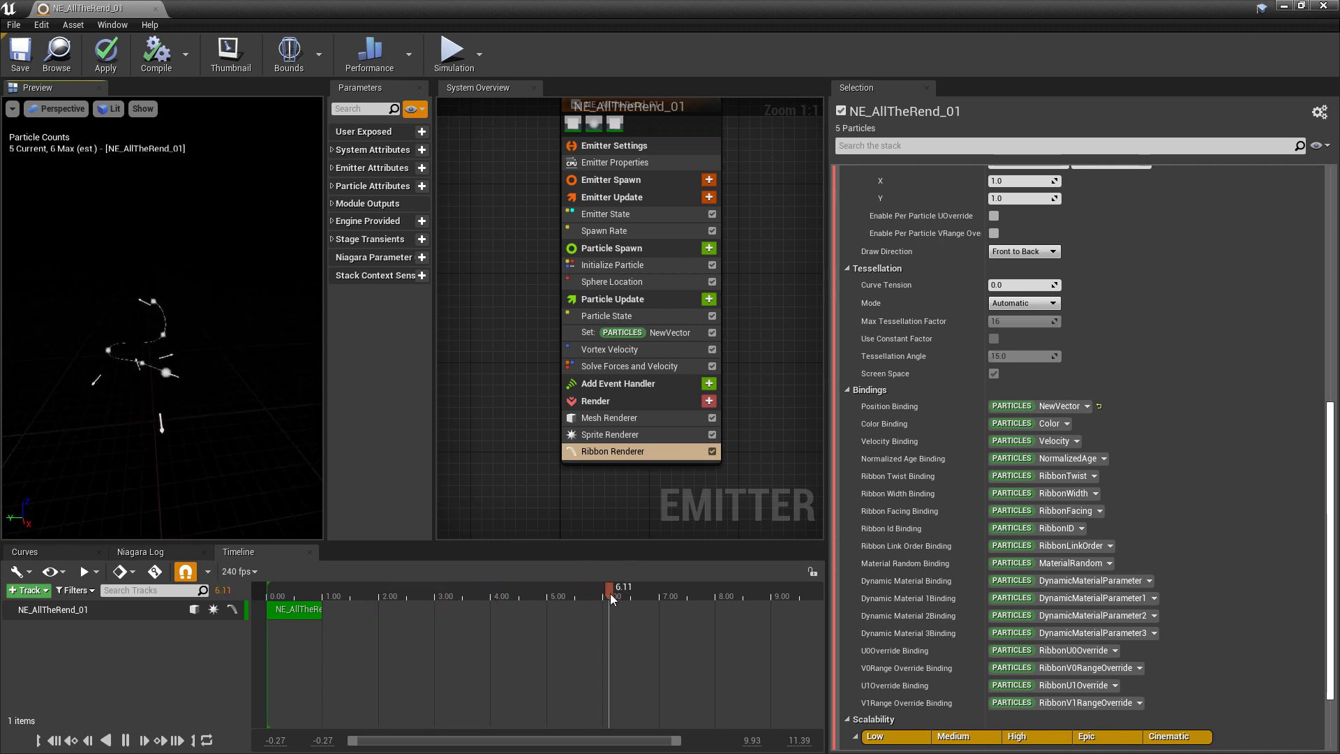
{"action": "left_click", "coordinate": [338, 595]}
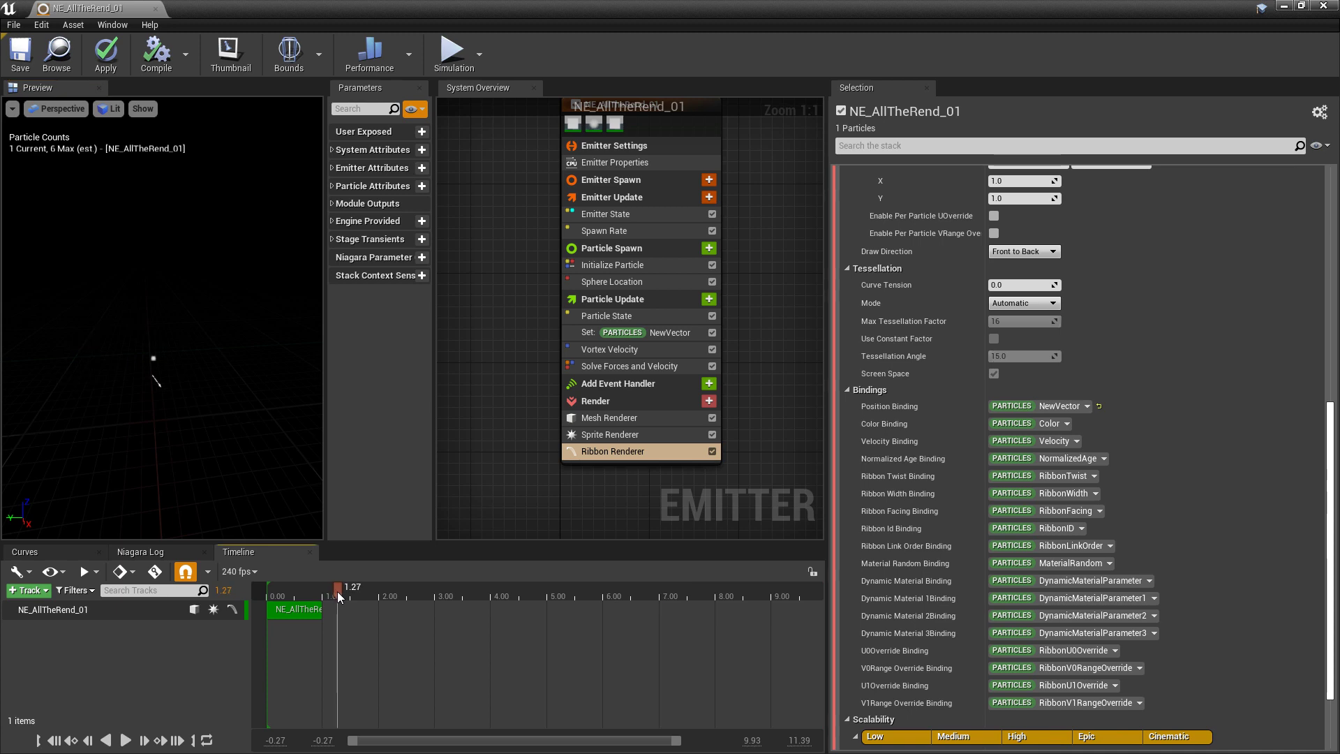
Set the Initialize Particle color to light blue with R 0.11, G 0.516818 and B 1.0.
{"action": "left_click", "coordinate": [630, 264]}
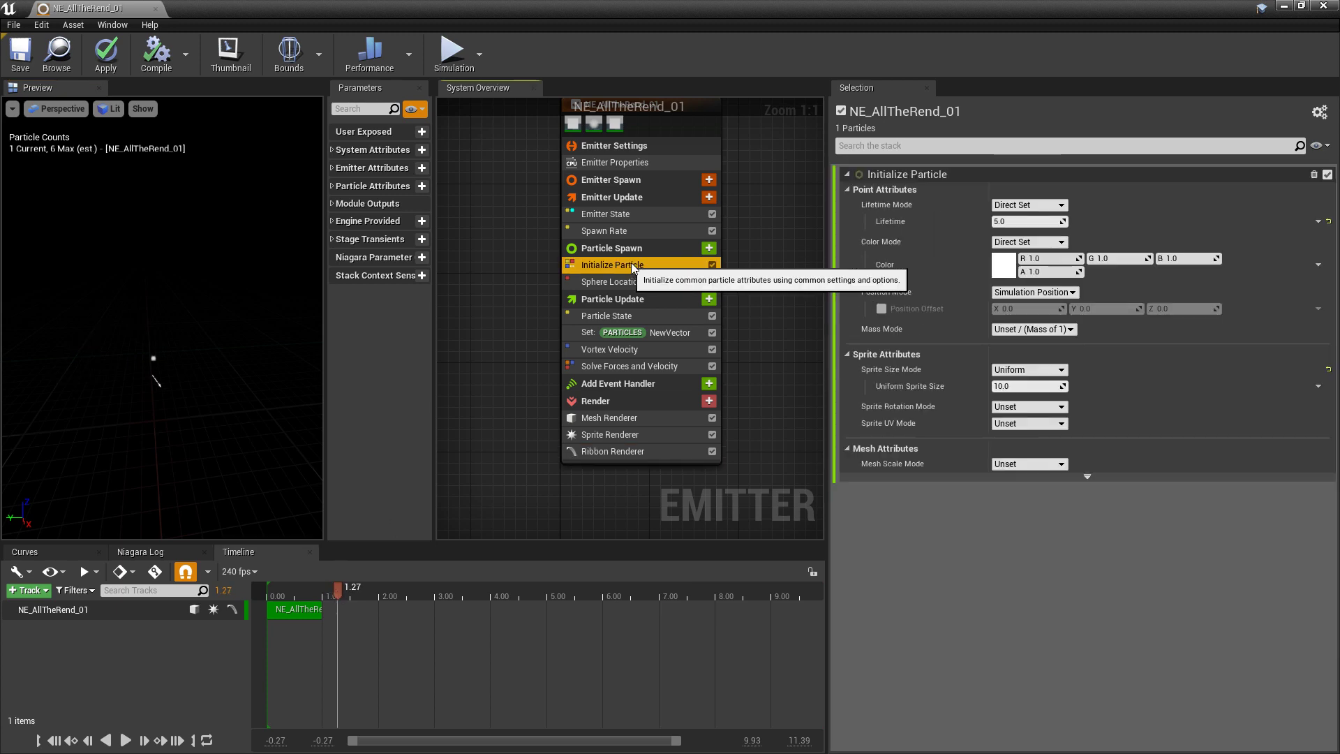
{"action": "left_click", "coordinate": [1002, 265]}
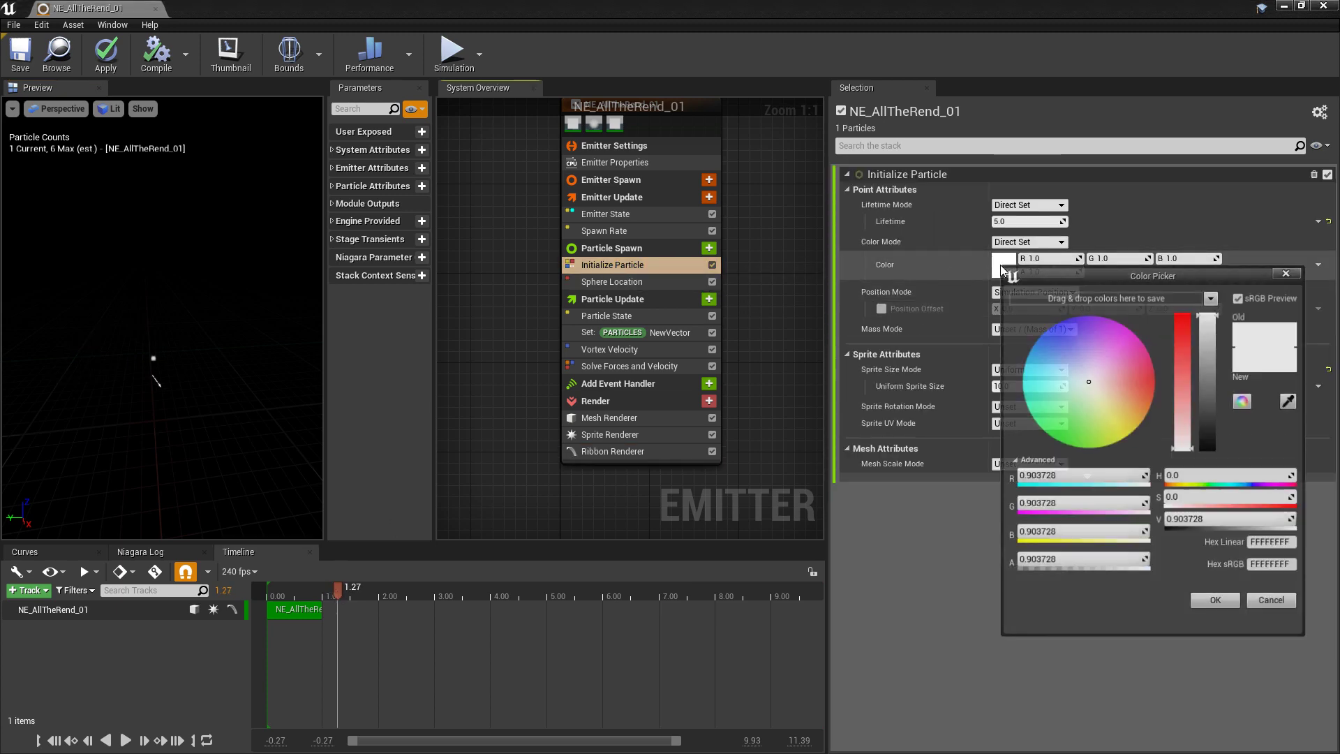
{"action": "left_click_drag", "start_coordinate": [1086, 384], "coordinate": [1040, 350]}
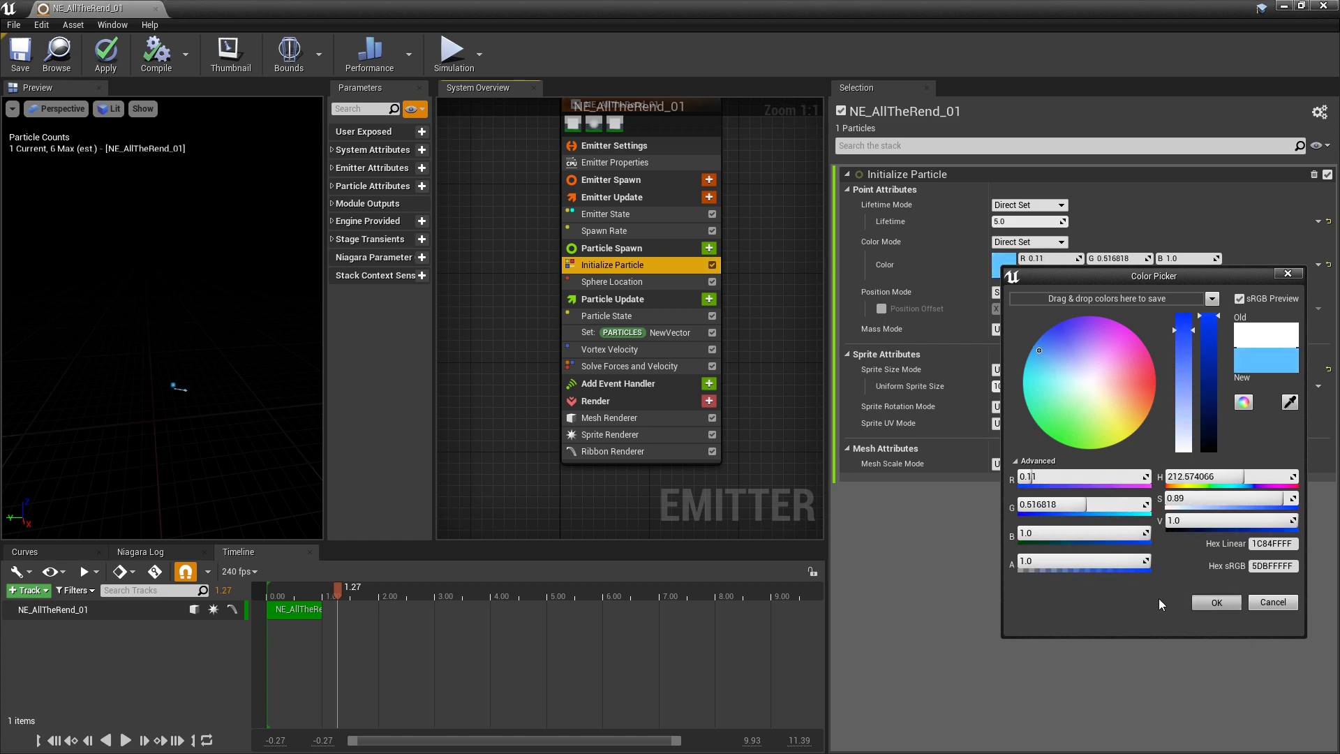
{"action": "left_click", "coordinate": [1221, 605]}
Add a Light Renderer to the emitter and set its Color Add to 1.0 on X, Y and Z.
{"action": "left_click", "coordinate": [709, 402]}
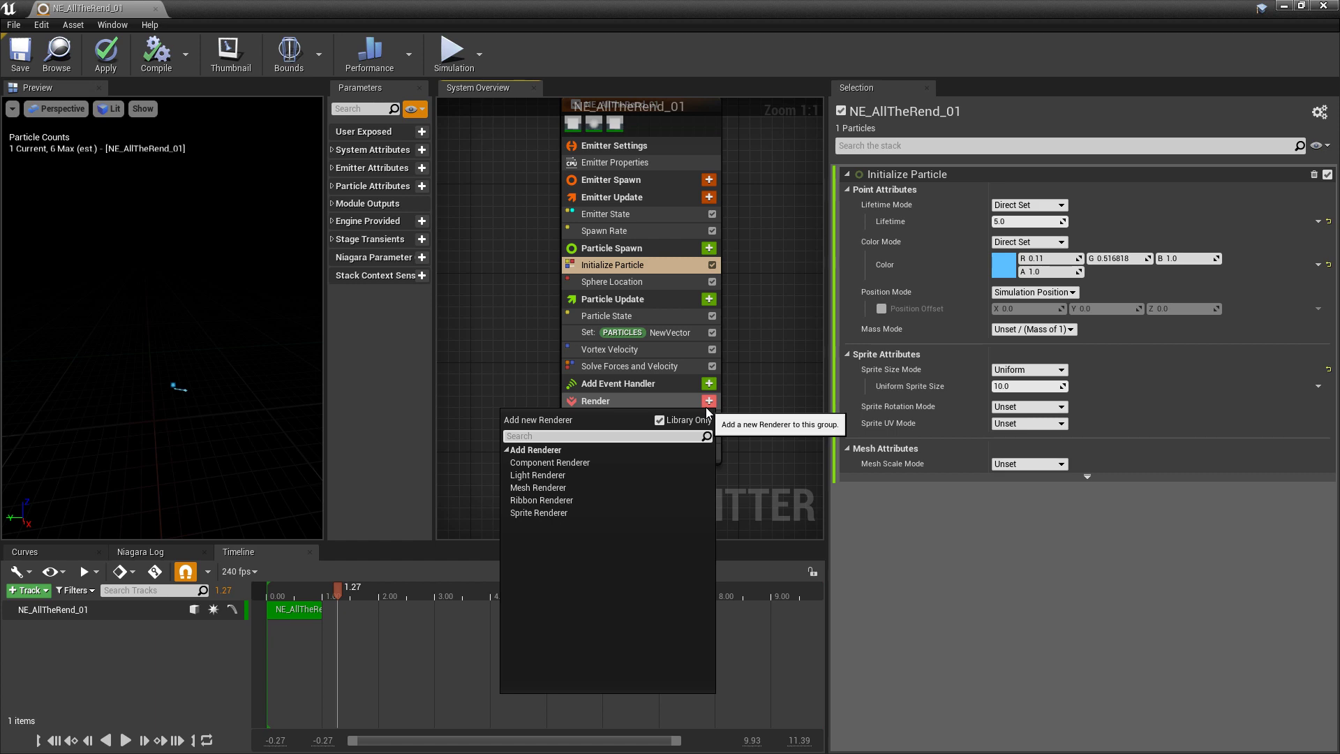
{"action": "type", "text": "light"}
{"action": "left_click", "coordinate": [597, 463]}
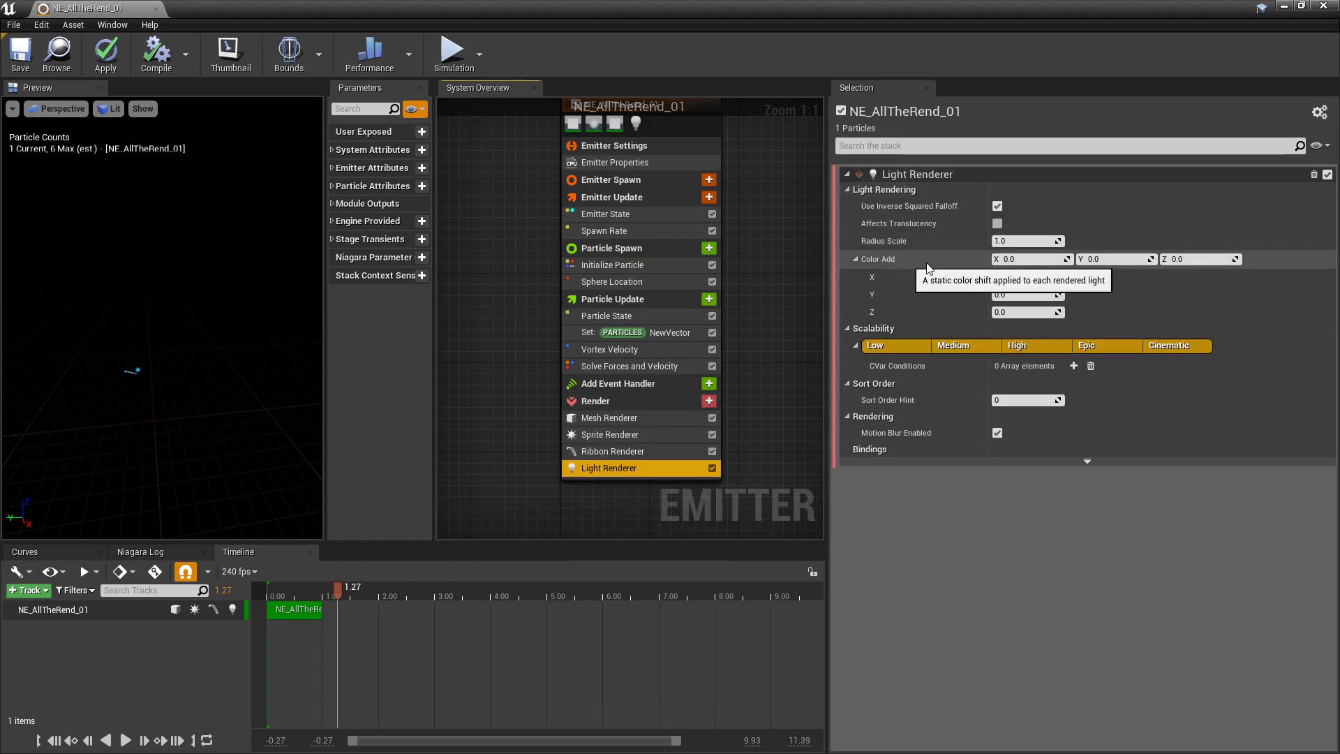
{"action": "left_click", "coordinate": [1014, 258]}
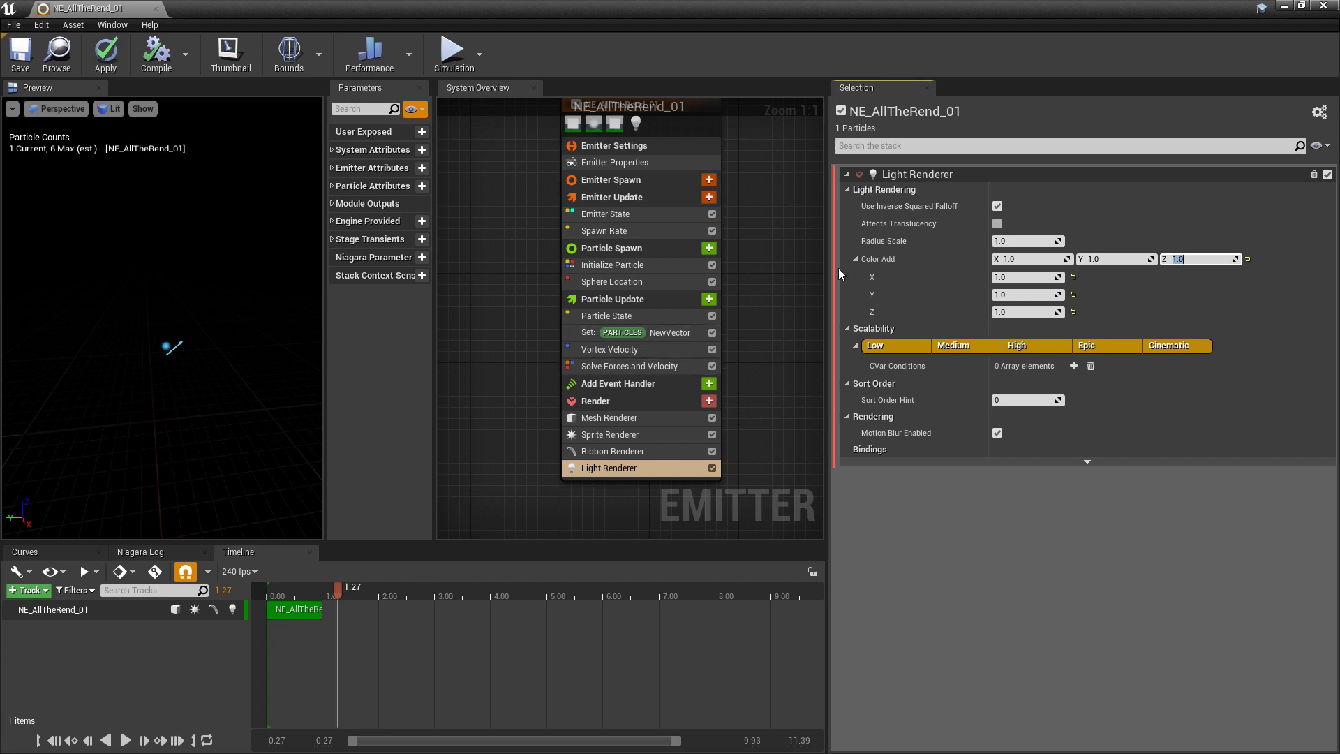
Add a Scale Color module to Particle Update.
{"action": "left_click", "coordinate": [709, 299]}
{"action": "type", "text": "scale"}
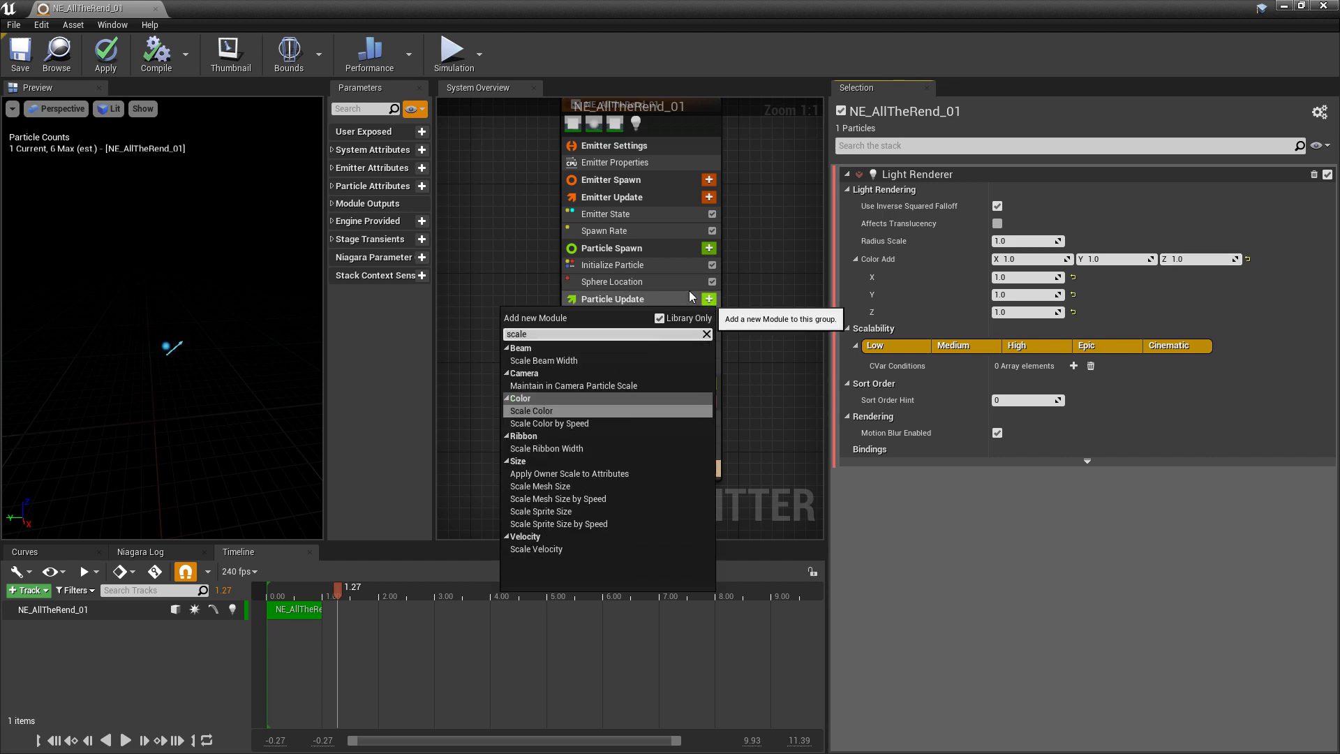
{"action": "left_click", "coordinate": [563, 411]}
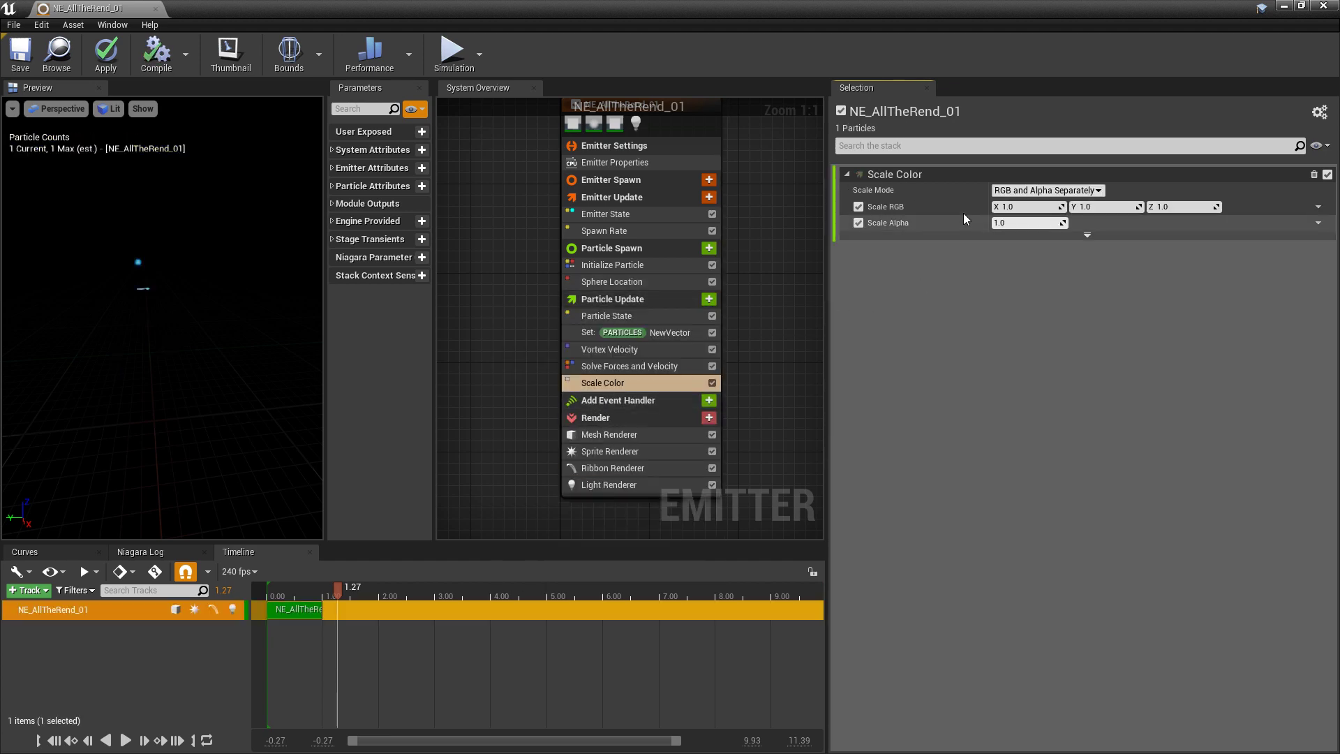
Drive Scale RGB with Vector from Float and set that input's Value to Float from Curve.
{"action": "left_click", "coordinate": [1318, 206]}
{"action": "type", "text": "float"}
{"action": "key", "text": "Return"}
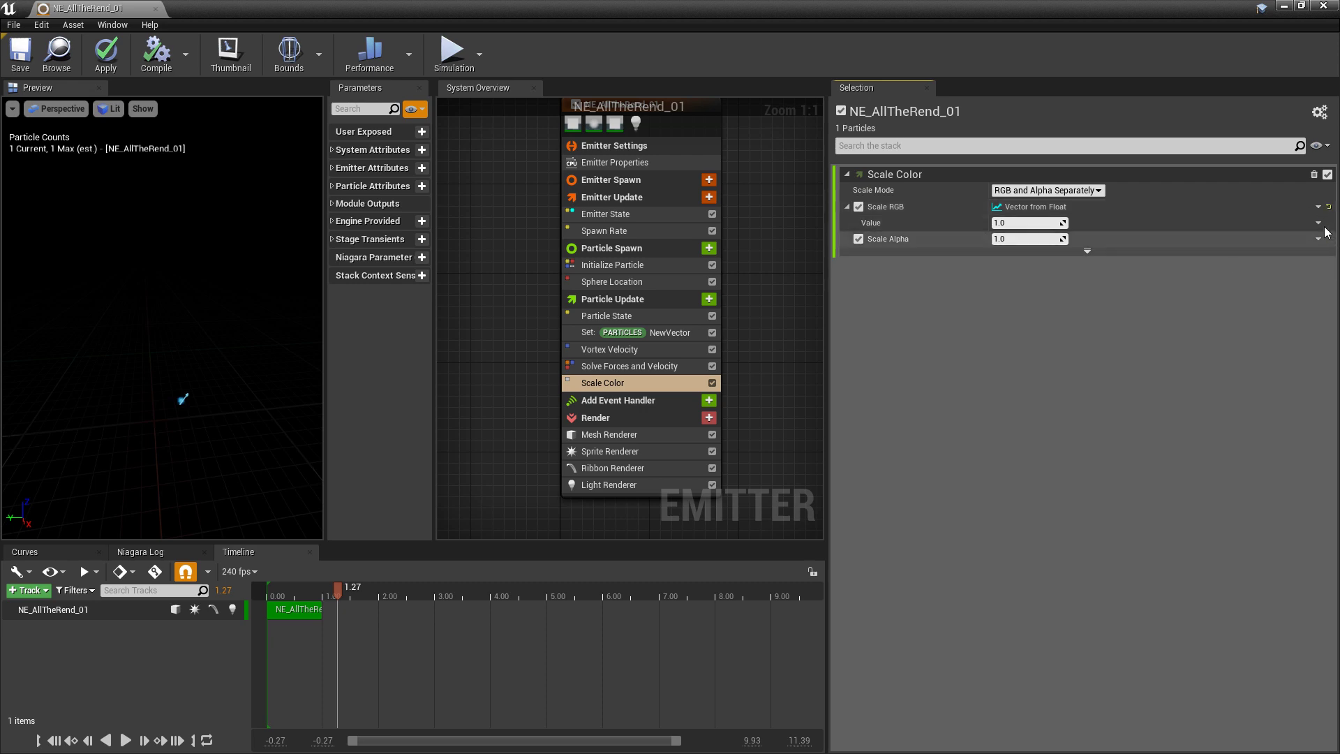
{"action": "left_click", "coordinate": [1318, 224]}
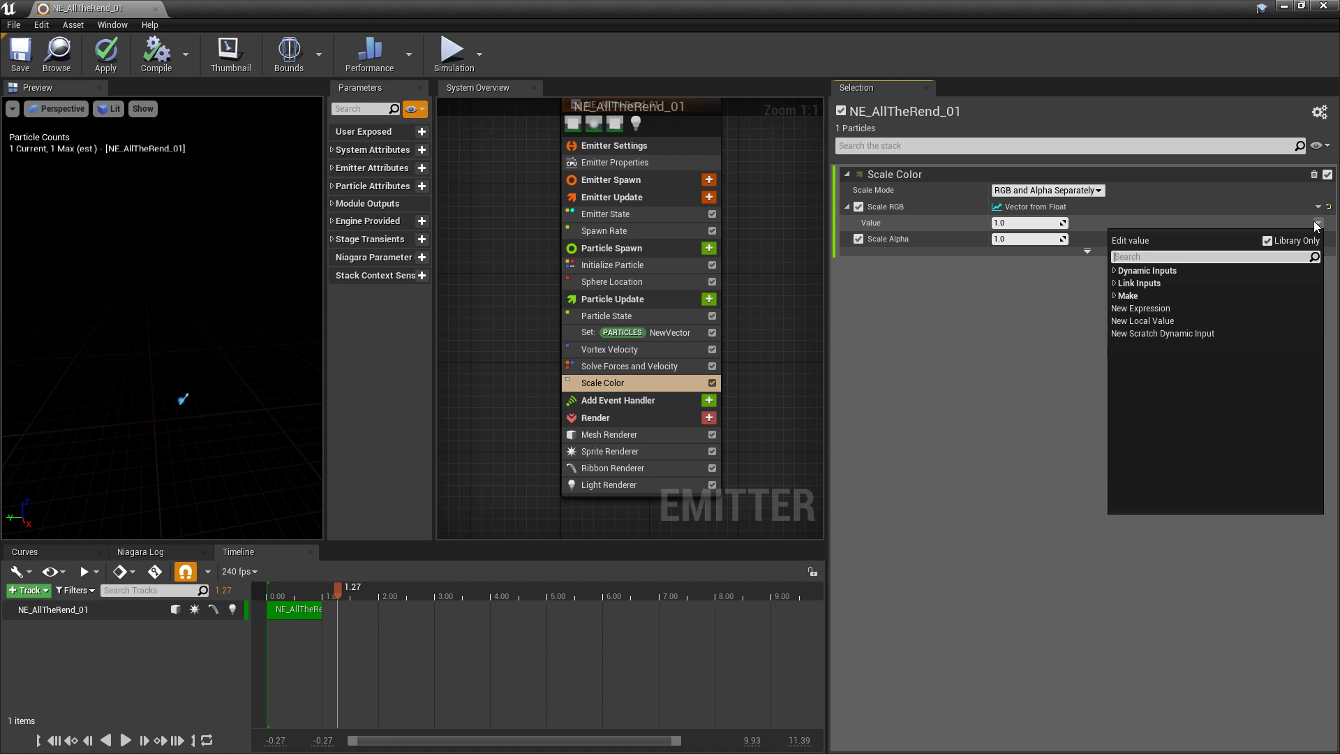
{"action": "type", "text": "cur"}
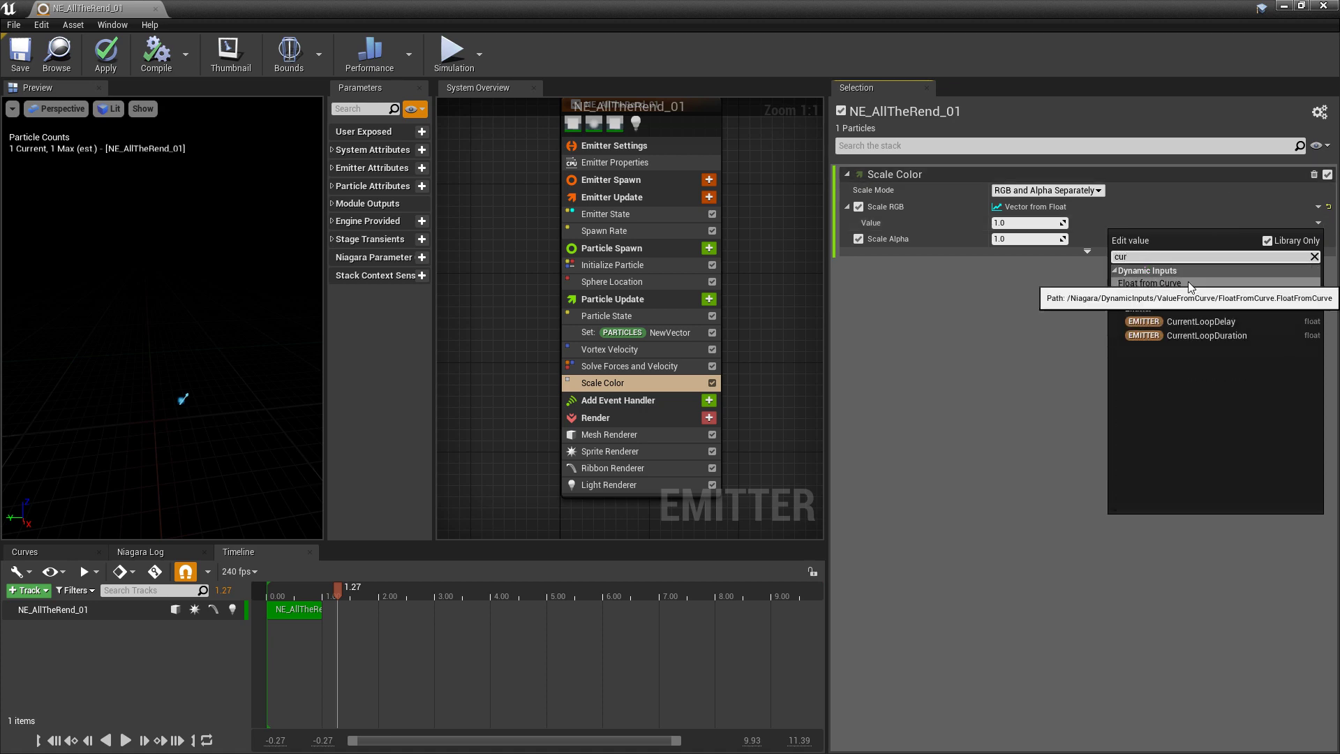
{"action": "left_click", "coordinate": [1188, 282]}
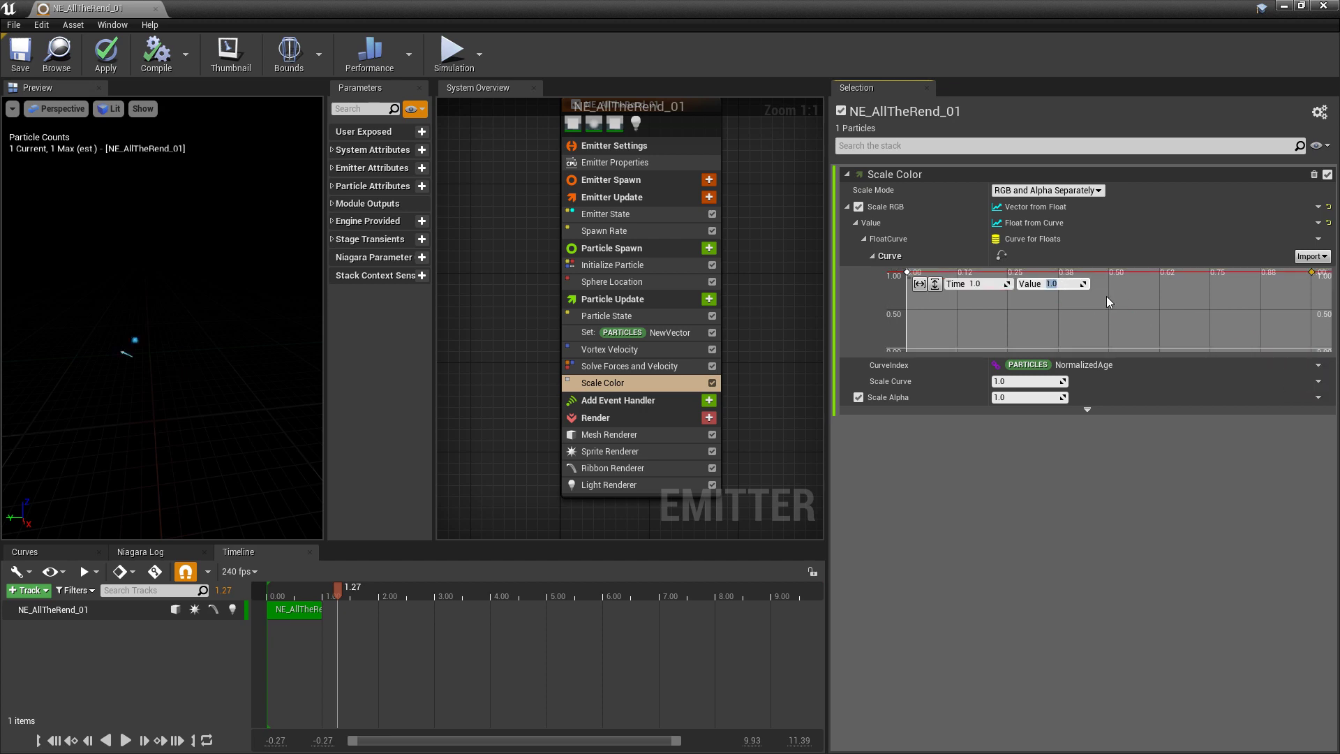
Add two keys to the Scale RGB curve at times of about 0.21 and 0.73.
{"action": "right_click_drag", "start_coordinate": [1107, 296], "coordinate": [1133, 349]}
{"action": "right_click", "coordinate": [986, 312]}
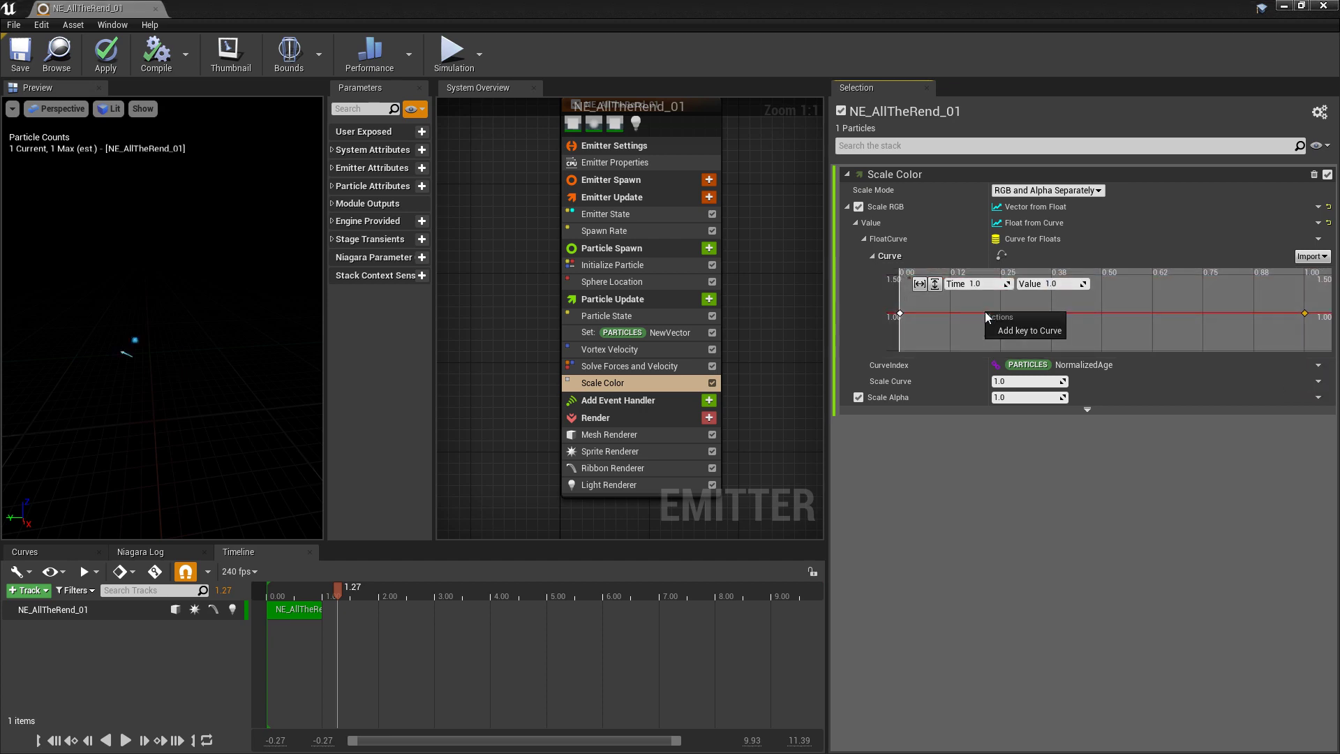
{"action": "left_click", "coordinate": [1024, 331]}
{"action": "right_click", "coordinate": [1194, 314]}
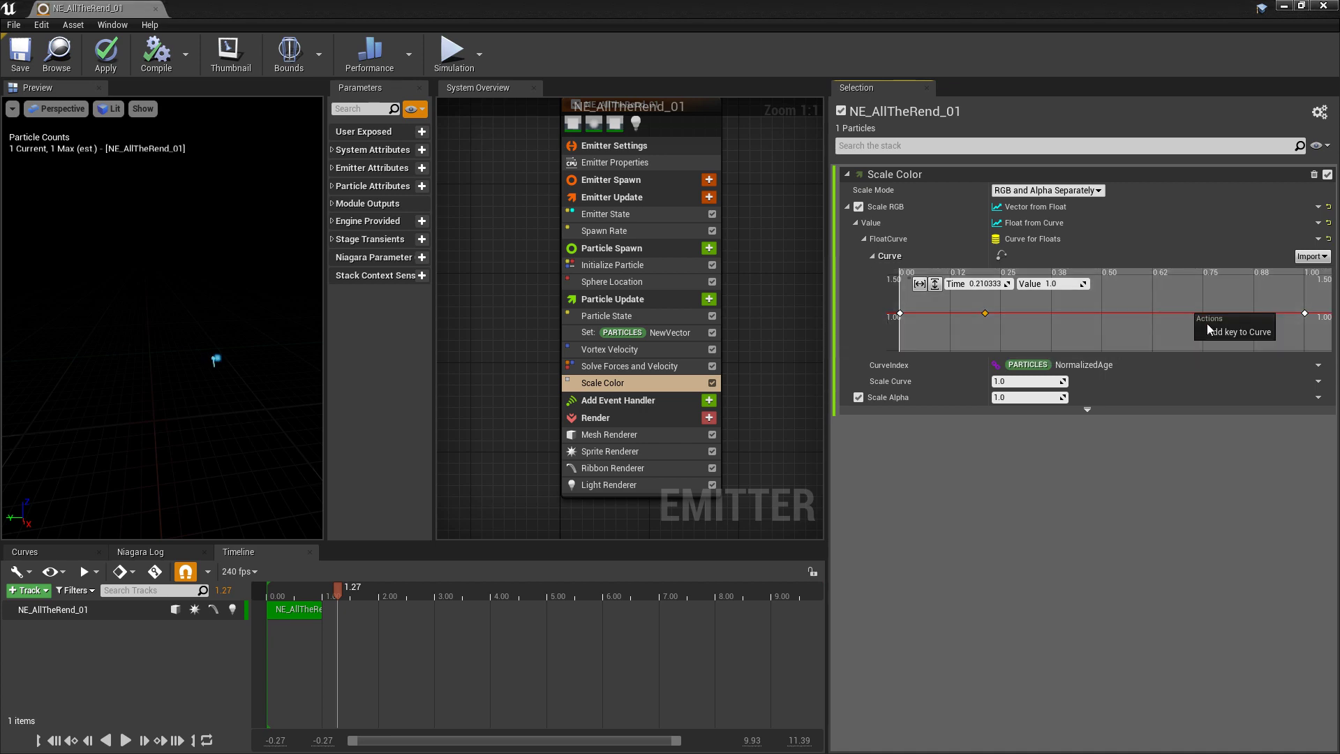
{"action": "left_click", "coordinate": [1209, 330]}
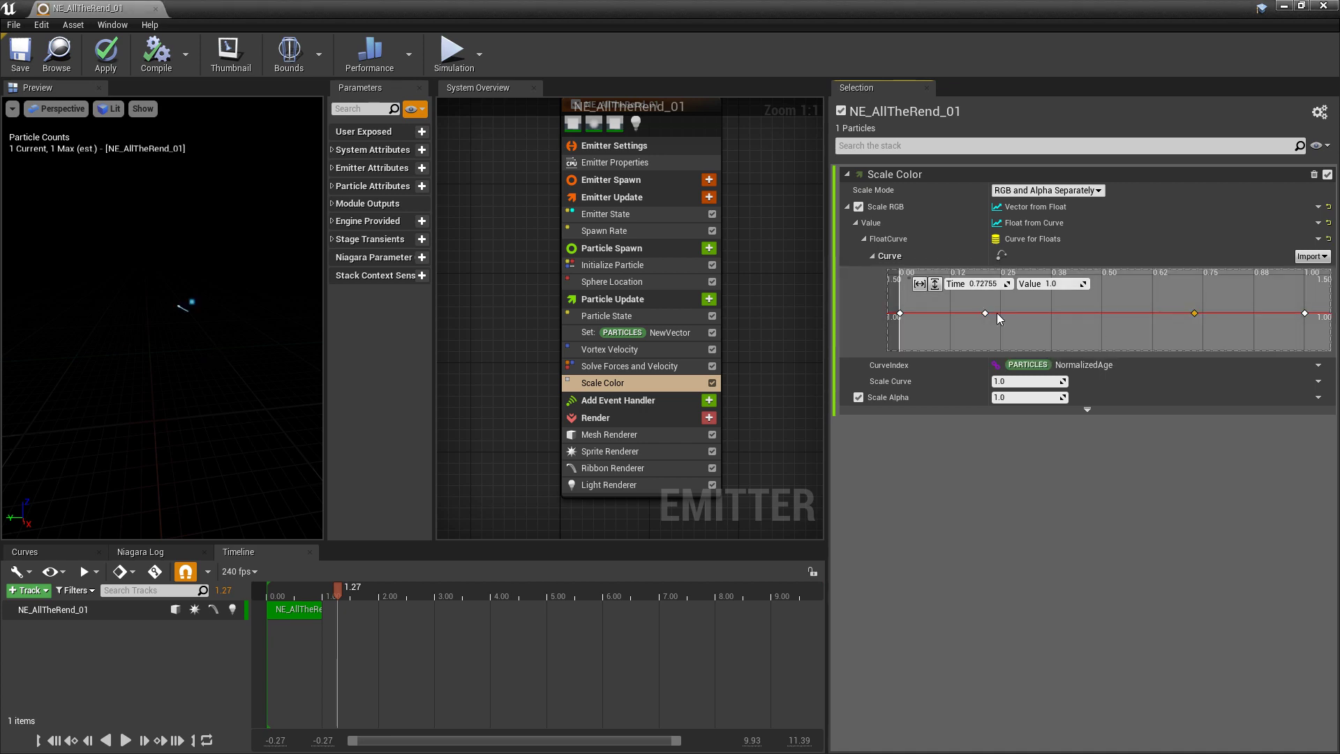
Set the value of both middle keys on the Scale RGB curve to 80.
{"action": "left_click", "coordinate": [1193, 312], "text": "shift"}
{"action": "left_click", "coordinate": [1075, 284]}
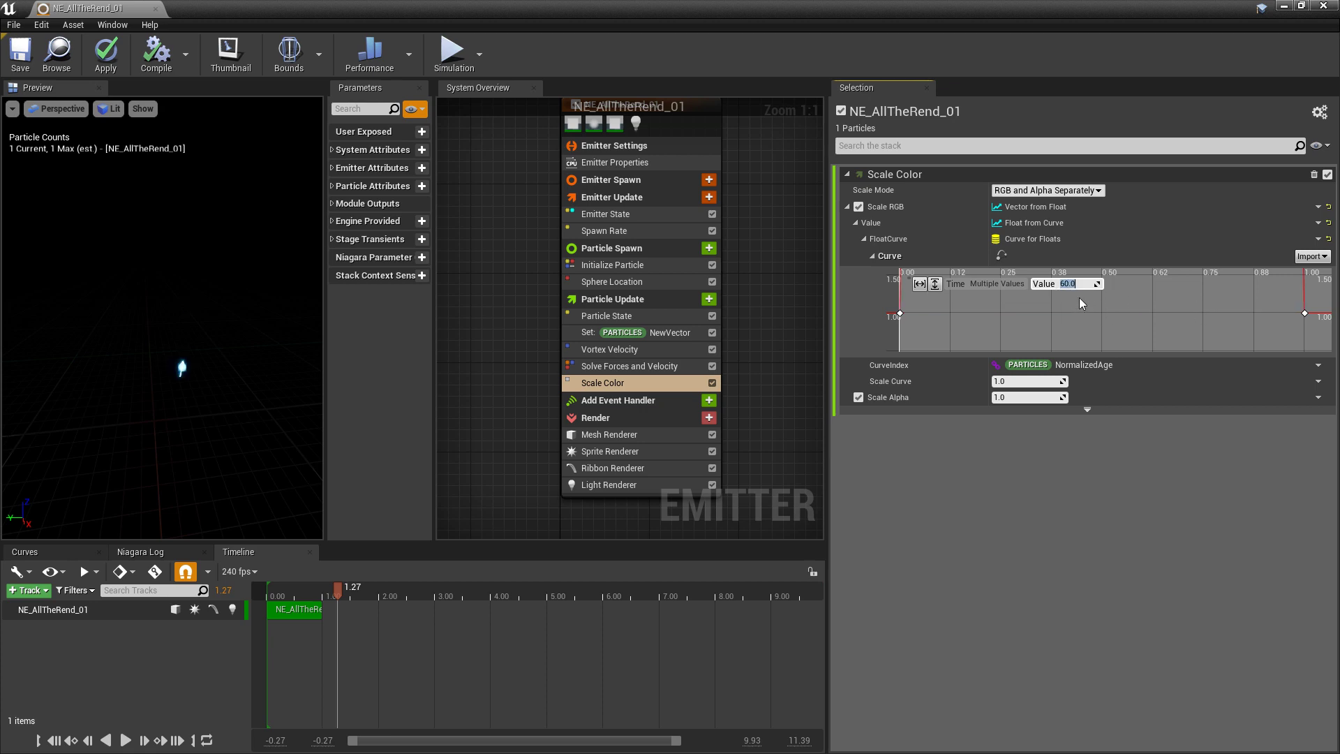
{"action": "type", "text": "80"}
{"action": "key", "text": "Return"}
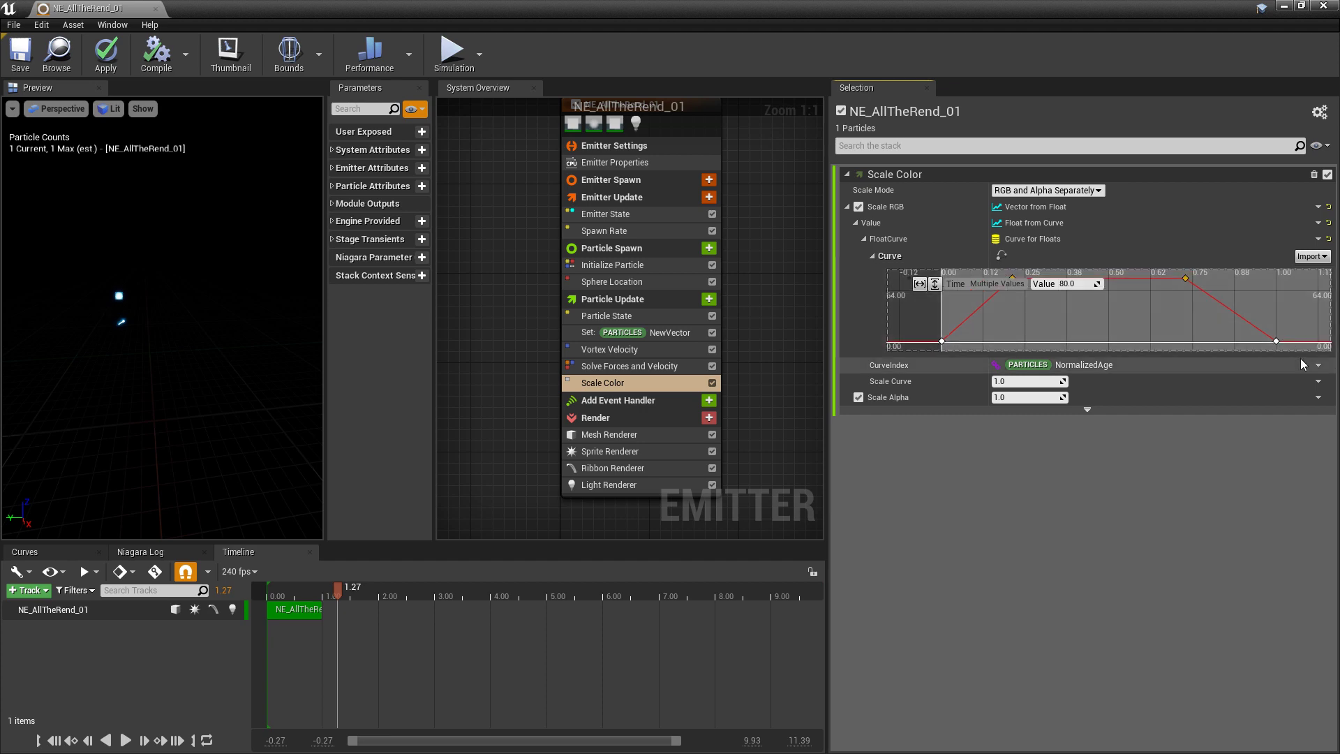
Change the interpolation of all keys on the Scale RGB curve to Auto.
{"action": "left_click_drag", "start_coordinate": [1293, 347], "coordinate": [934, 269]}
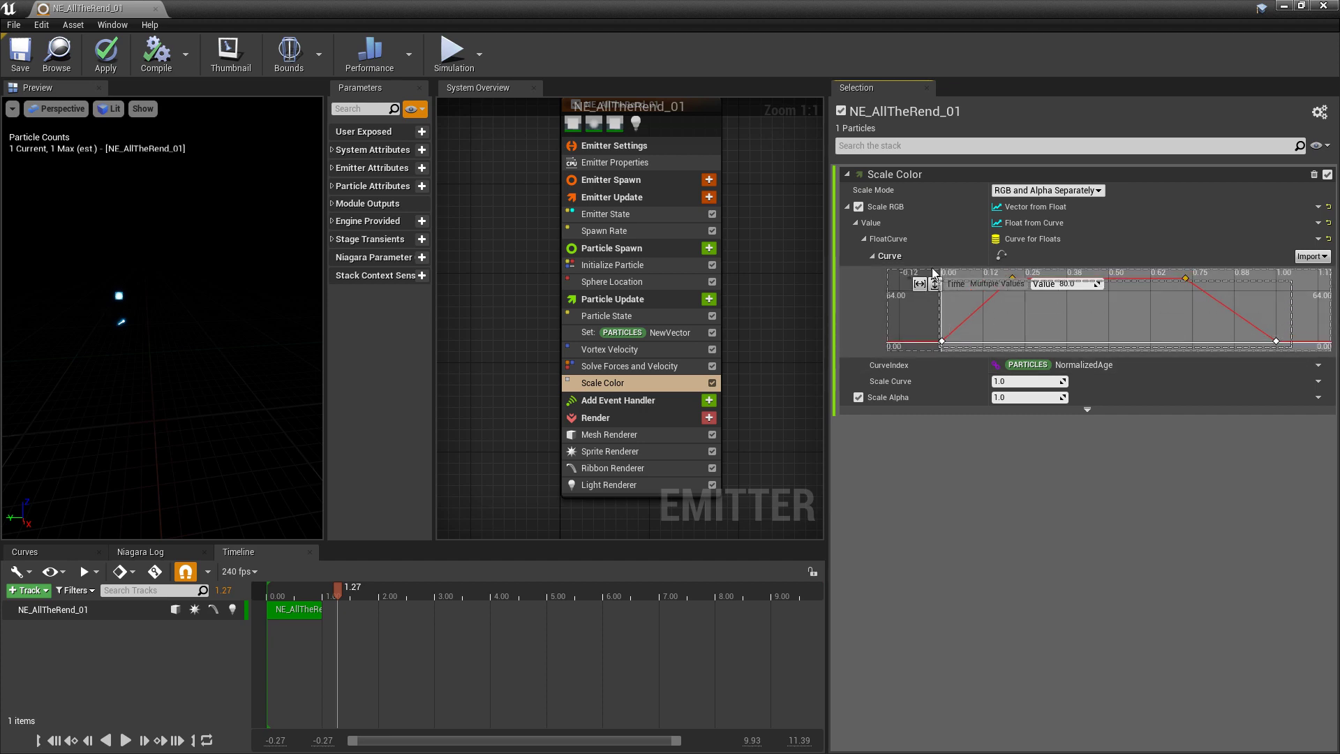
{"action": "right_click", "coordinate": [1187, 281]}
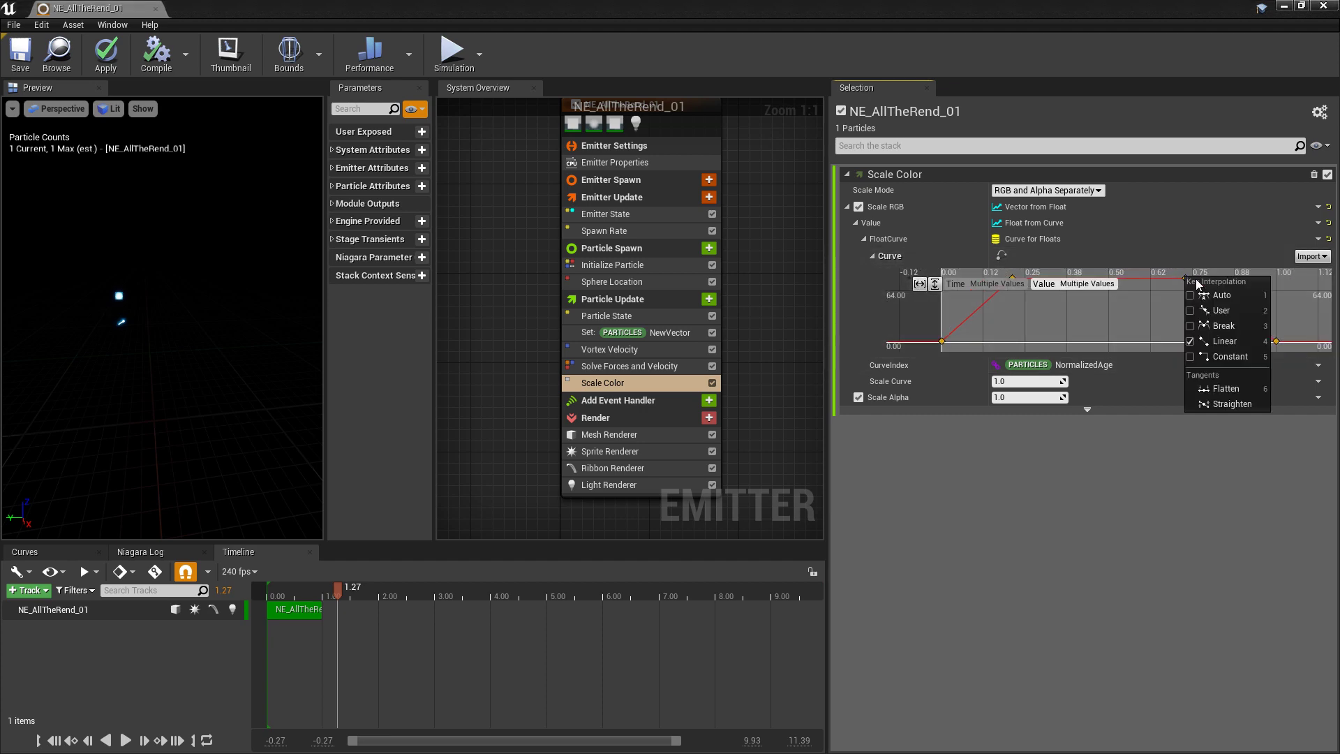
{"action": "left_click", "coordinate": [1227, 298]}
{"action": "left_click", "coordinate": [1125, 320]}
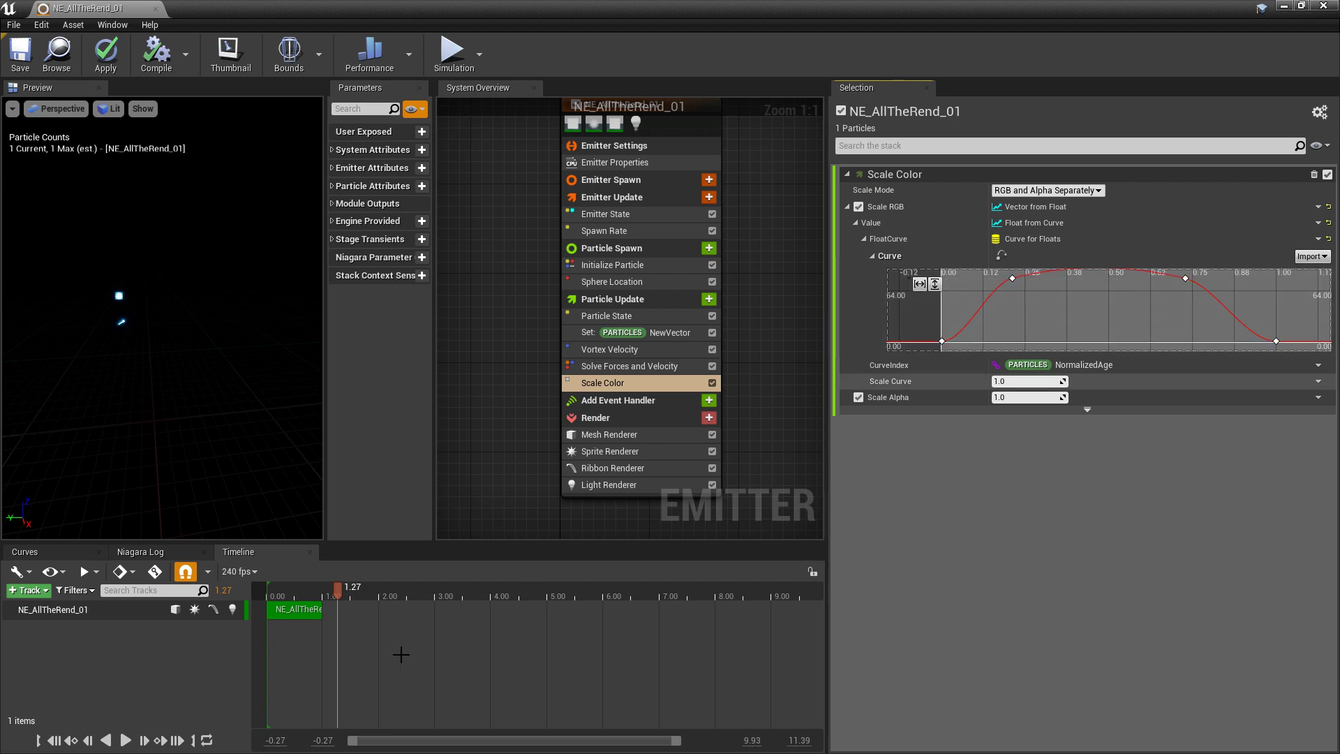
Play back the emitter simulation, then close the emitter and apply the changes to the original asset.
{"action": "left_click", "coordinate": [283, 609]}
{"action": "key", "text": "space"}
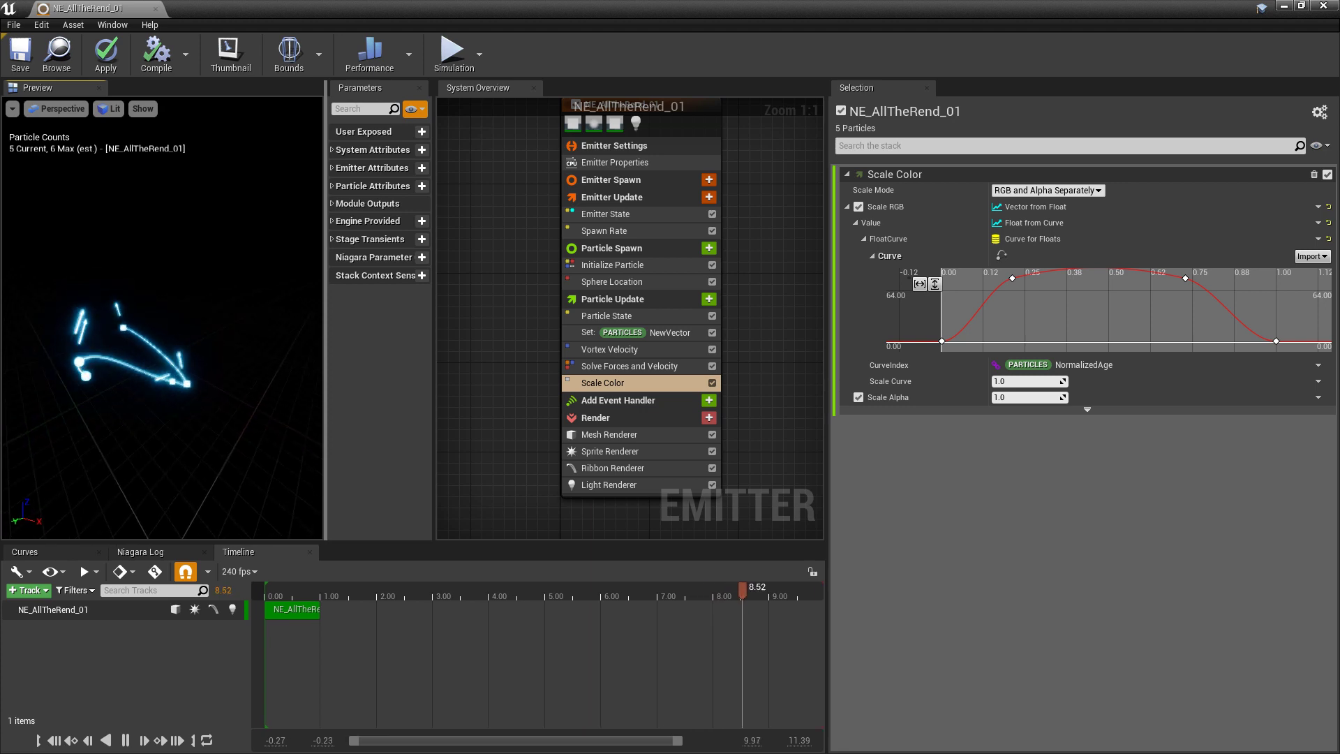
{"action": "left_click", "coordinate": [301, 591]}
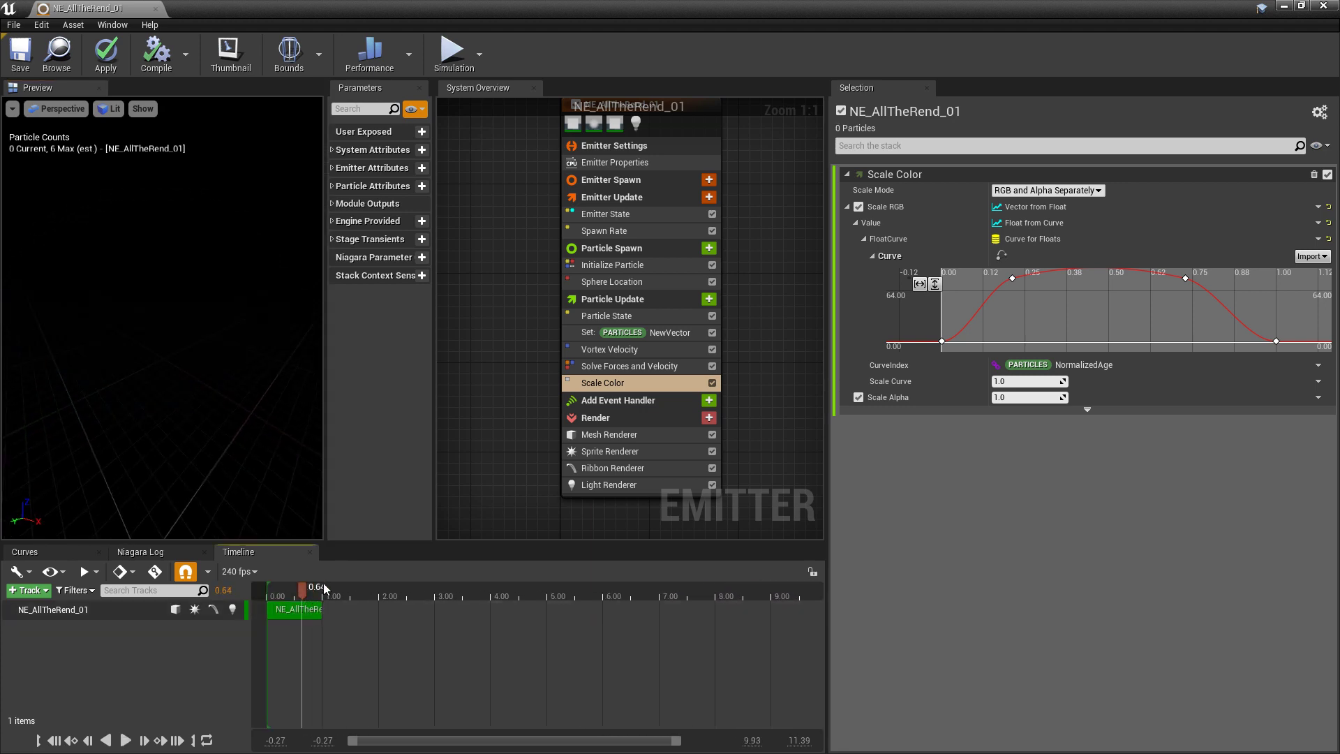
{"action": "left_click", "coordinate": [1325, 7]}
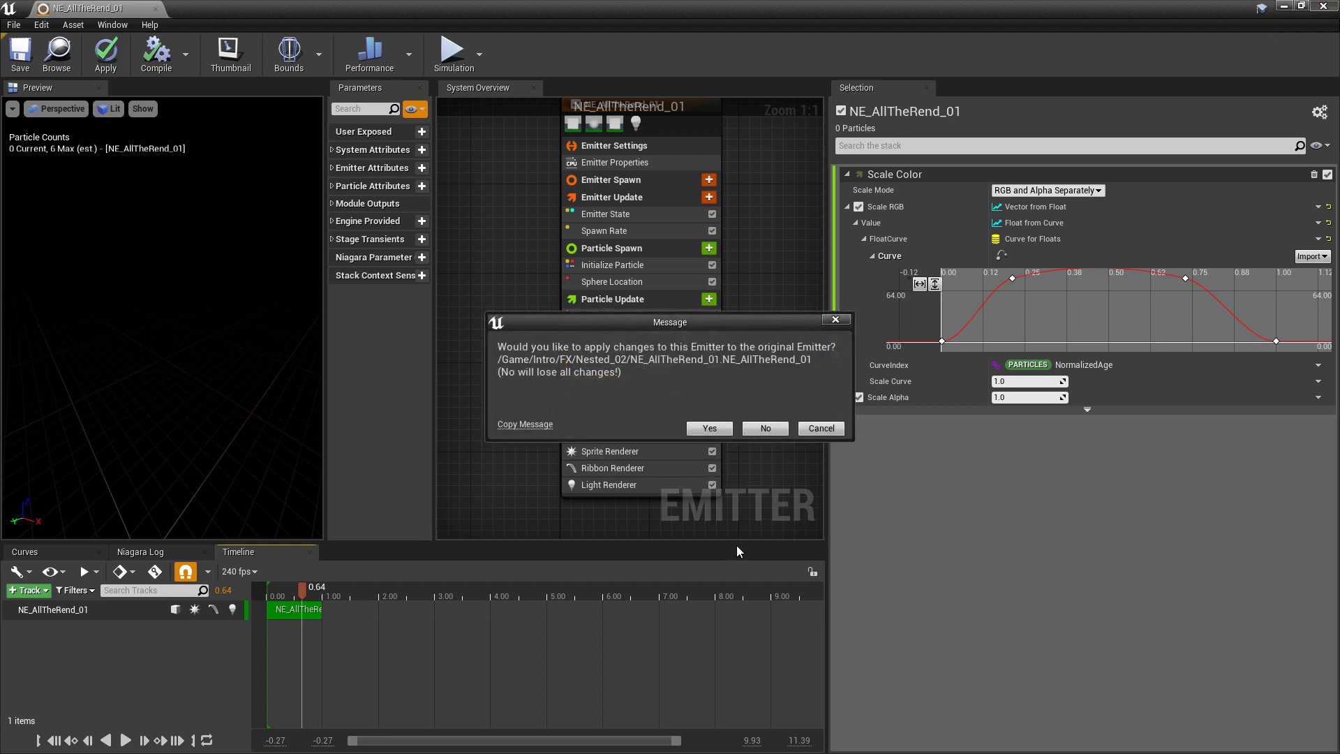
{"action": "left_click", "coordinate": [709, 429]}
Create a Niagara system from the NE_AllTheRend_01 emitter and name it NS_AllTheRend_02.
{"action": "left_click", "coordinate": [91, 611]}
{"action": "right_click", "coordinate": [90, 612]}
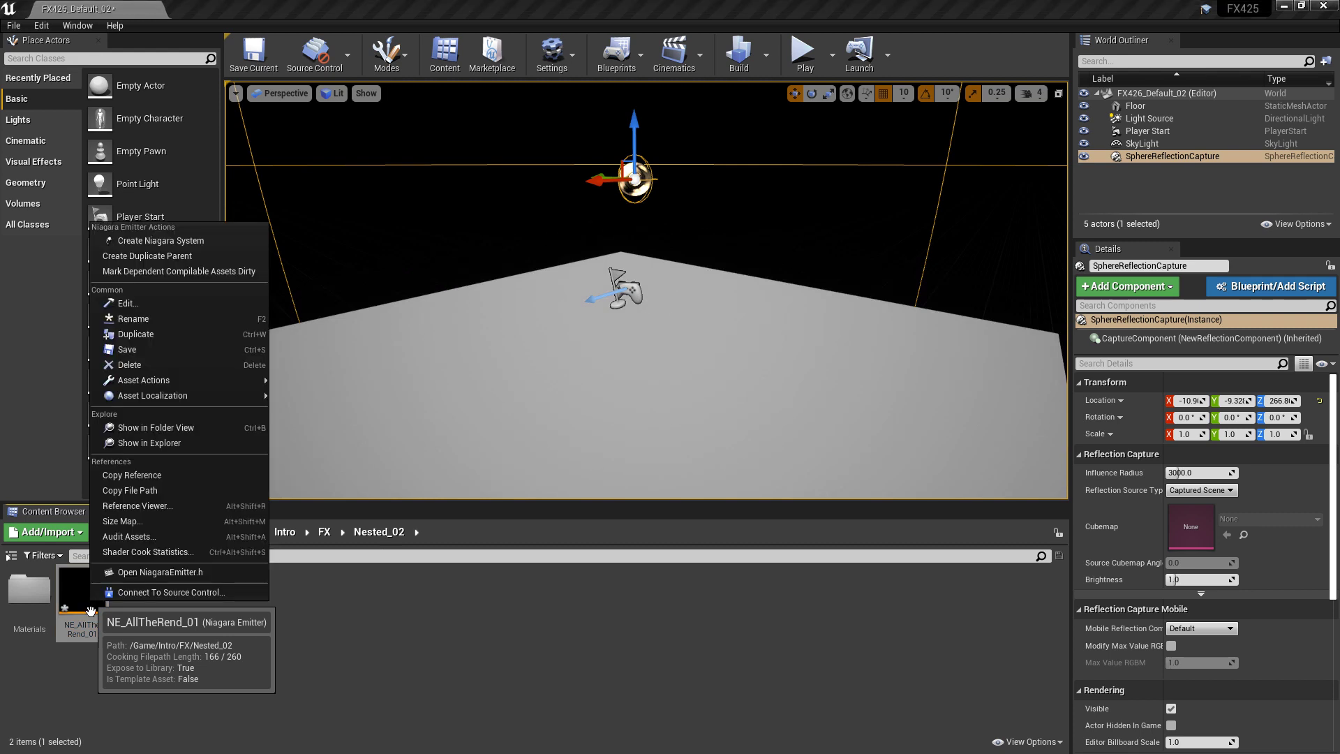
{"action": "left_click", "coordinate": [179, 242]}
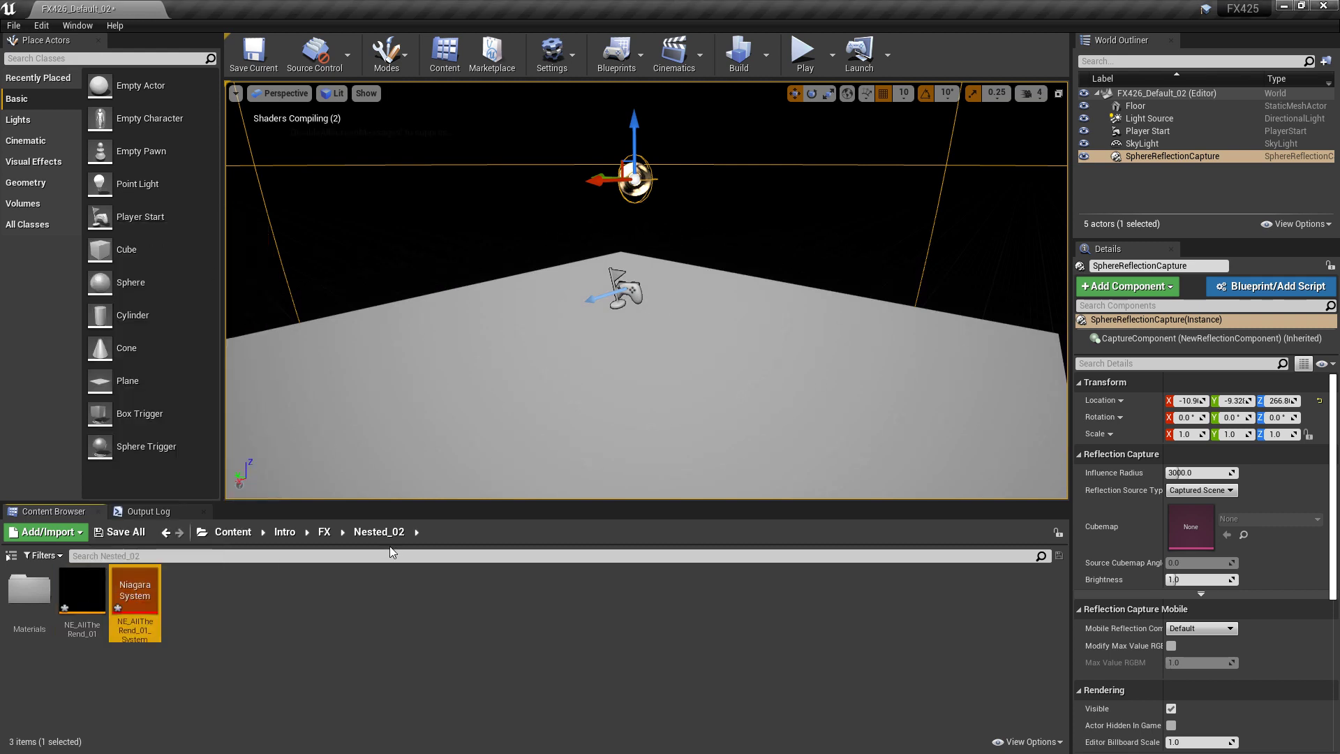
{"action": "key", "text": "BackSpace"}
{"action": "key", "text": "BackSpace"}
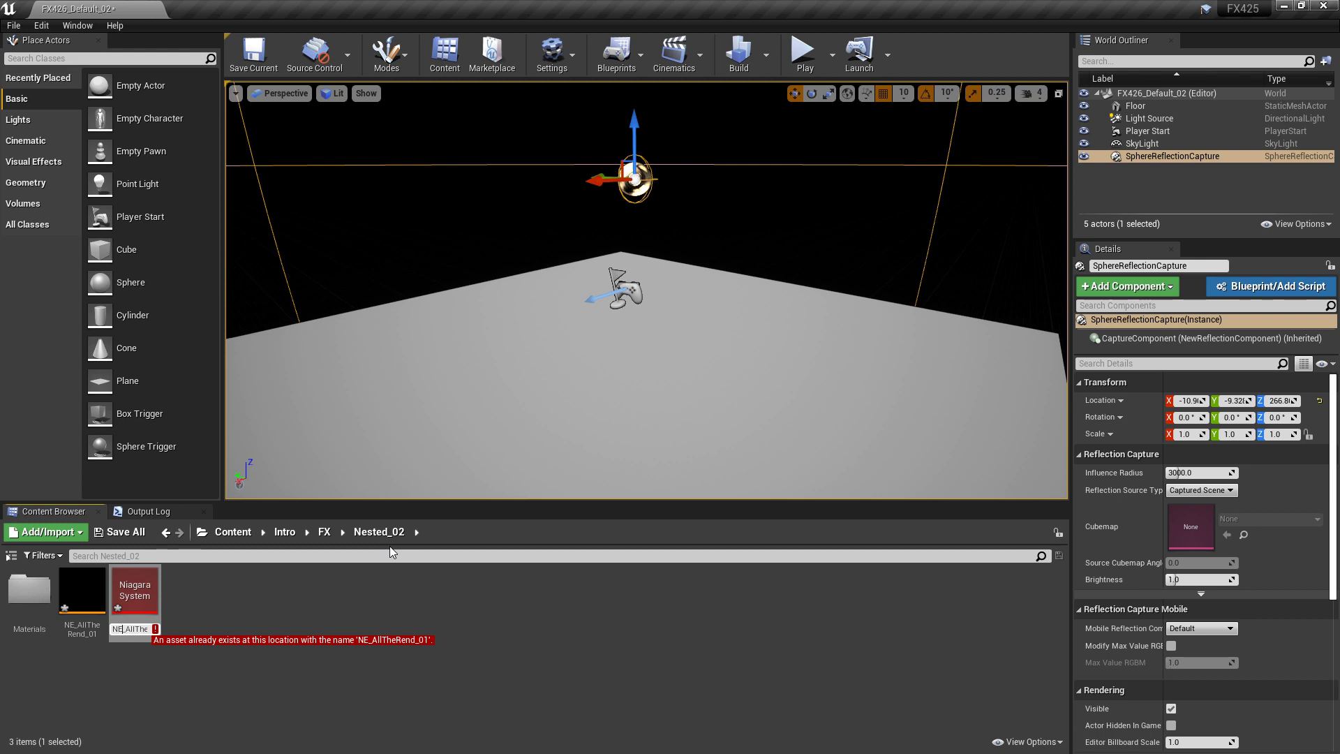
{"action": "key", "text": "BackSpace"}
{"action": "type", "text": "S"}
{"action": "key", "text": "BackSpace"}
{"action": "type", "text": "2"}
{"action": "key", "text": "Return"}
Place NS_AllTheRend_02 in the level and lower it to Z 110.
{"action": "left_click_drag", "start_coordinate": [134, 593], "coordinate": [587, 370]}
{"action": "right_click_drag", "start_coordinate": [587, 363], "coordinate": [668, 116]}
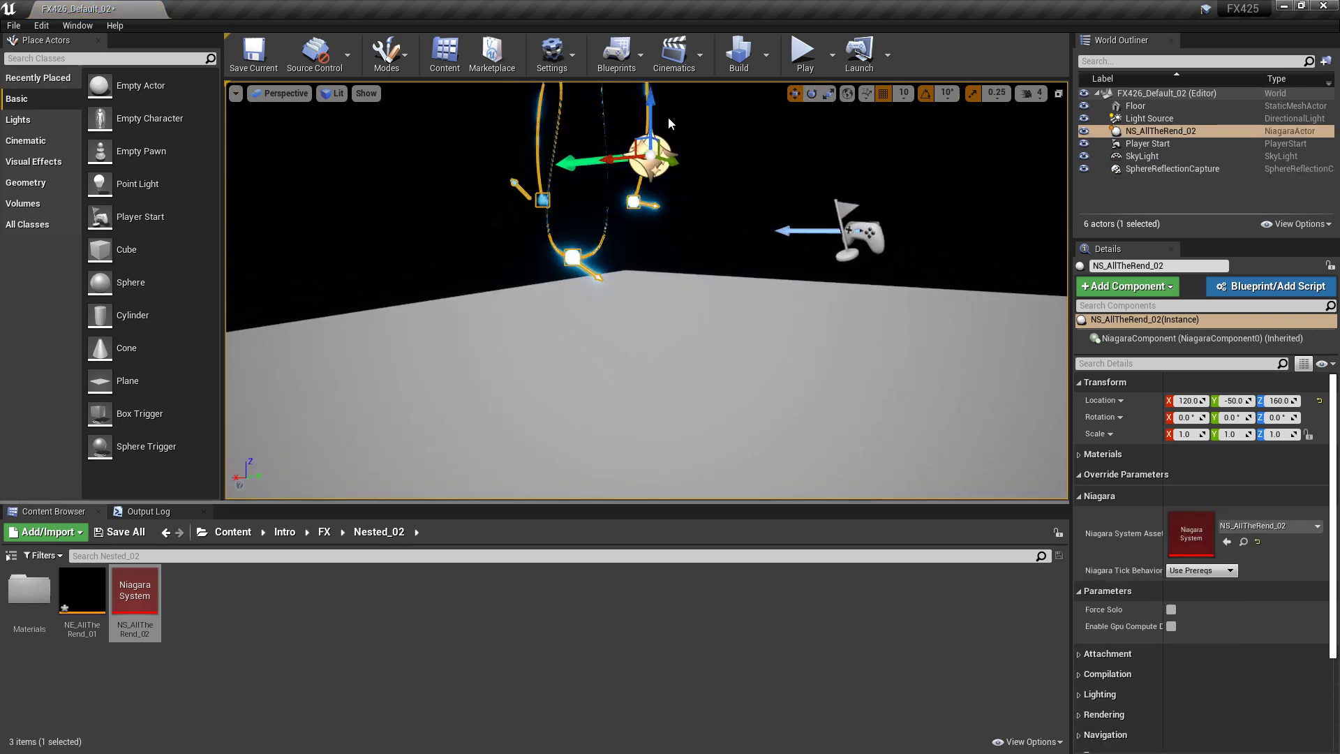
{"action": "left_click_drag", "start_coordinate": [668, 116], "coordinate": [672, 154]}
{"action": "right_click_drag", "start_coordinate": [772, 374], "coordinate": [877, 341]}
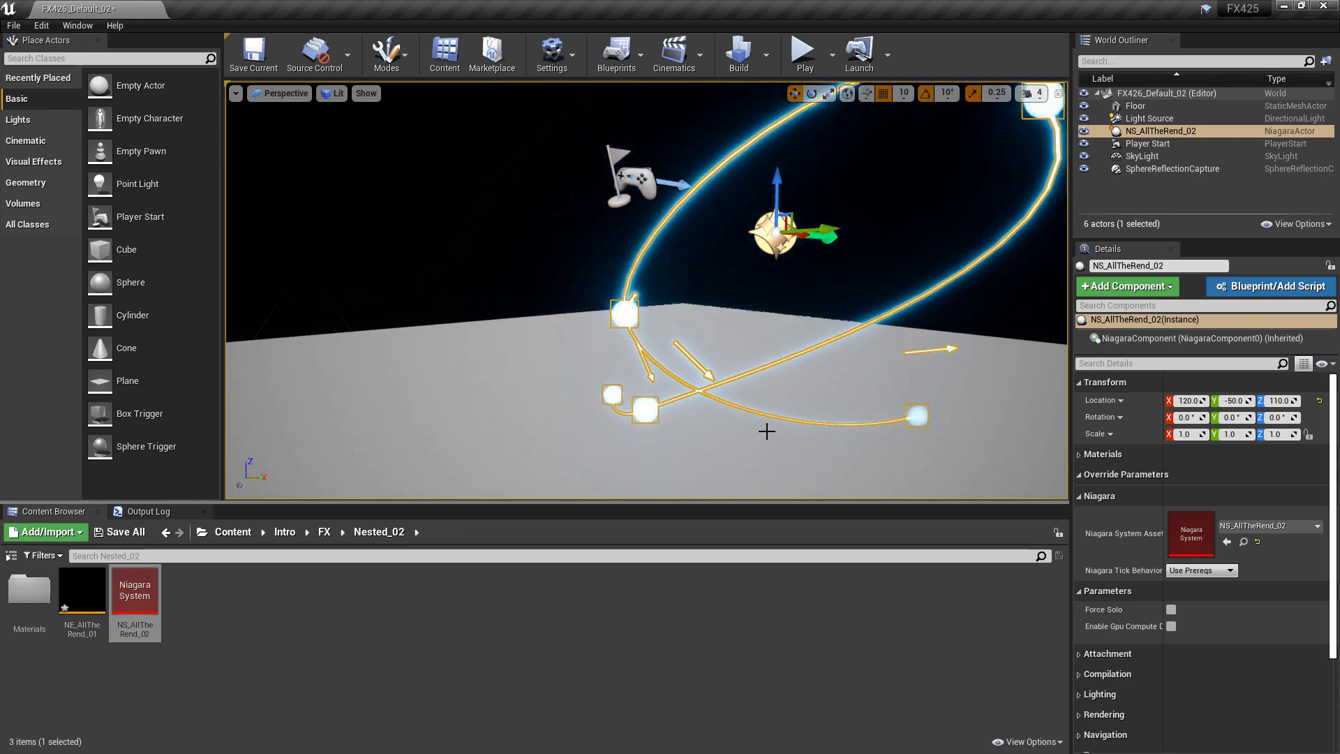
Open the NE_AllTheRend_01 emitter and expand the Light Renderer's bindings.
{"action": "left_click", "coordinate": [82, 593]}
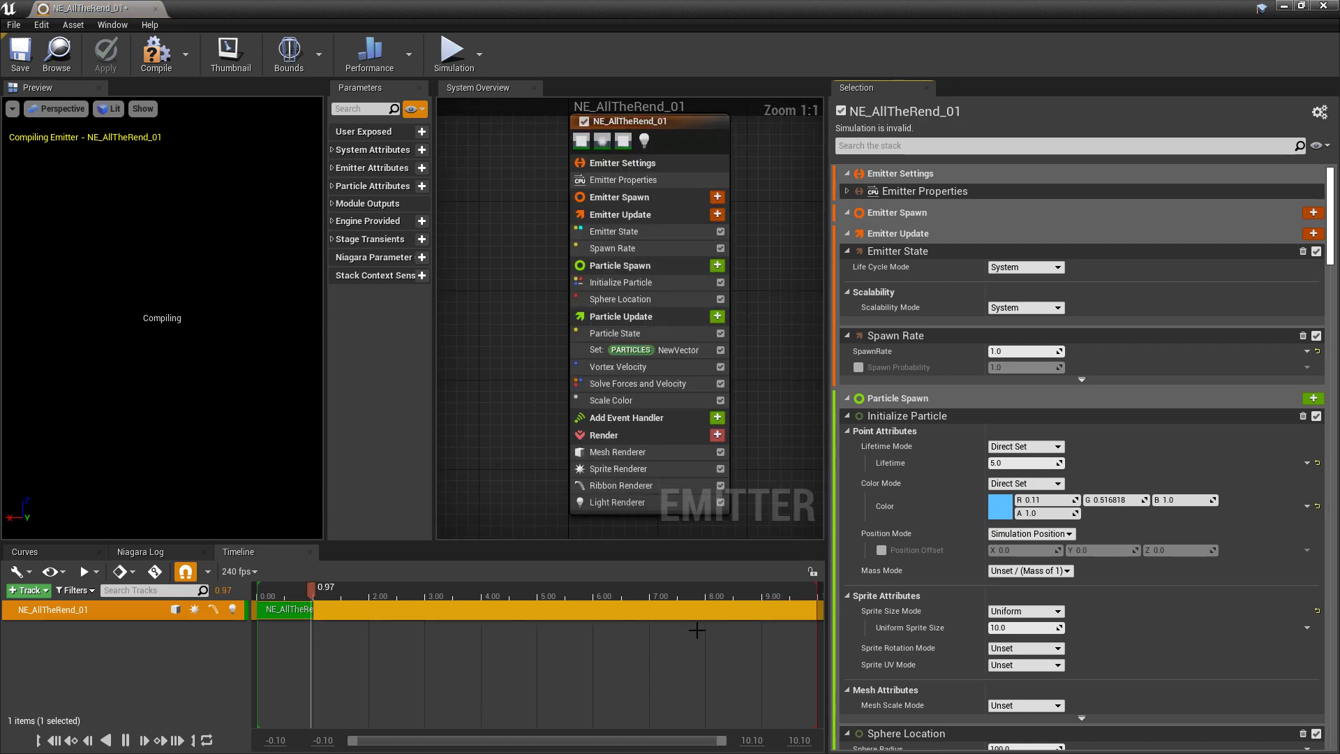
{"action": "left_click", "coordinate": [618, 502]}
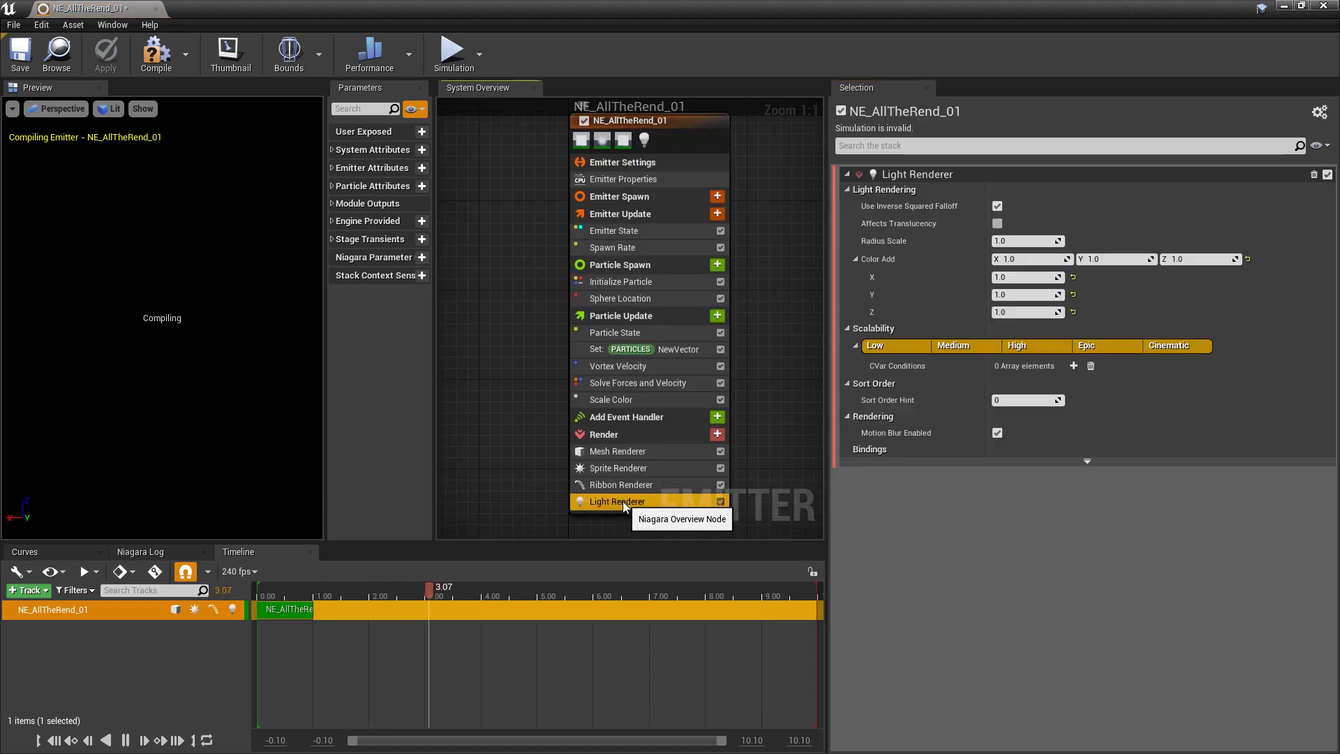
{"action": "left_click", "coordinate": [1086, 461]}
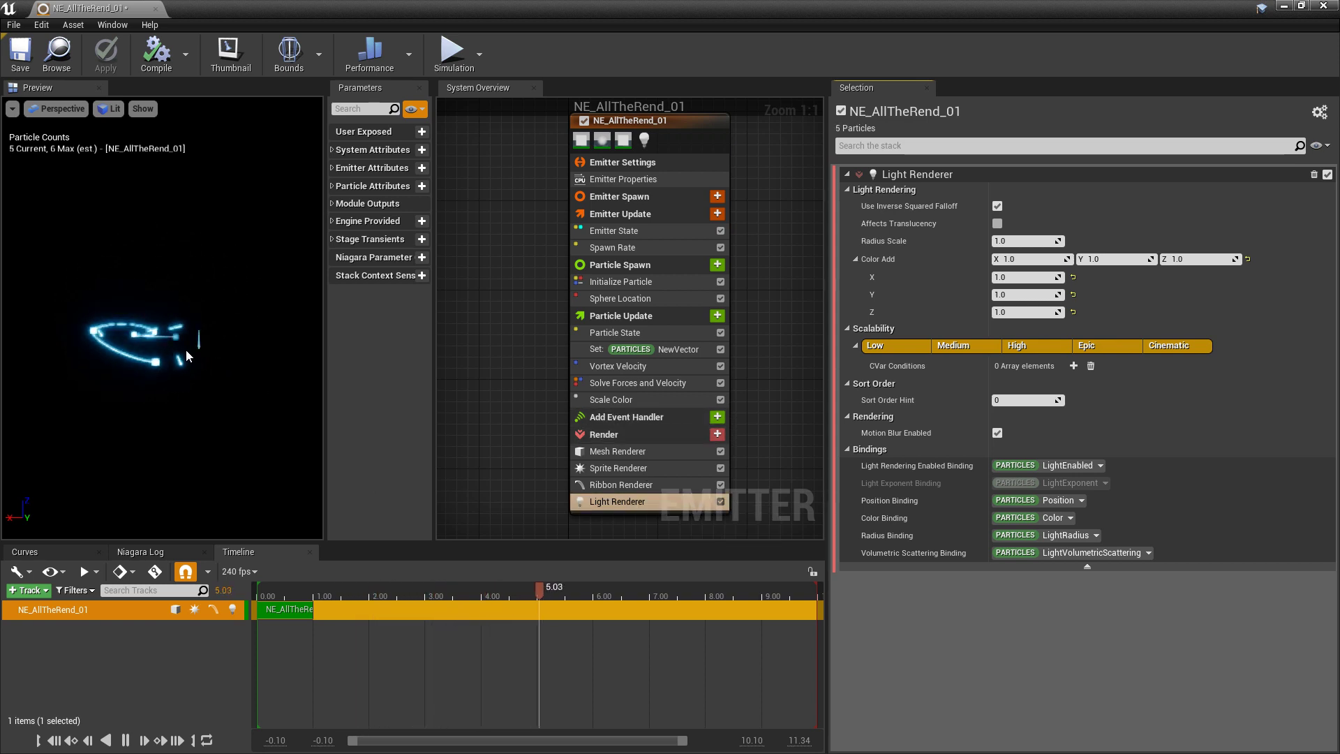
Add a second Light Renderer to the emitter and set its Position Binding to Particles NewVector.
{"action": "left_click", "coordinate": [719, 438]}
{"action": "type", "text": "light"}
{"action": "key", "text": "Return"}
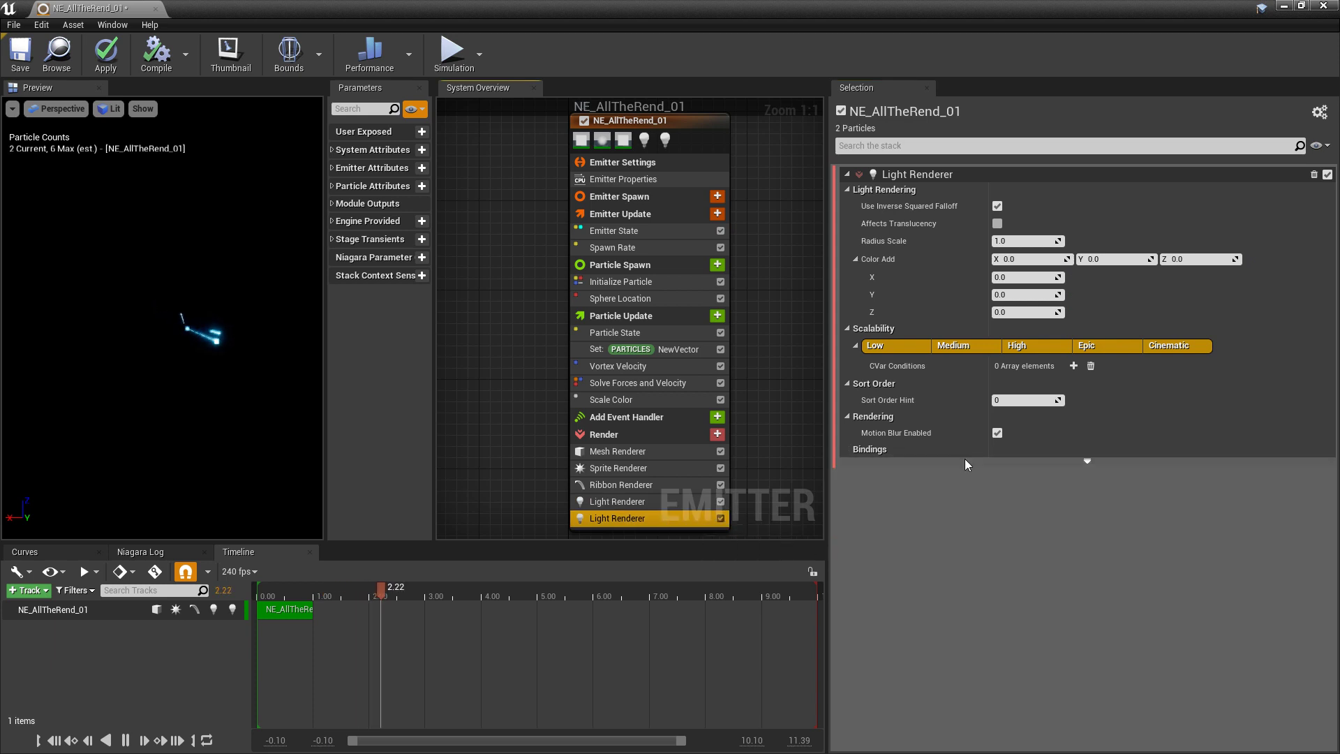
{"action": "left_click", "coordinate": [1086, 461]}
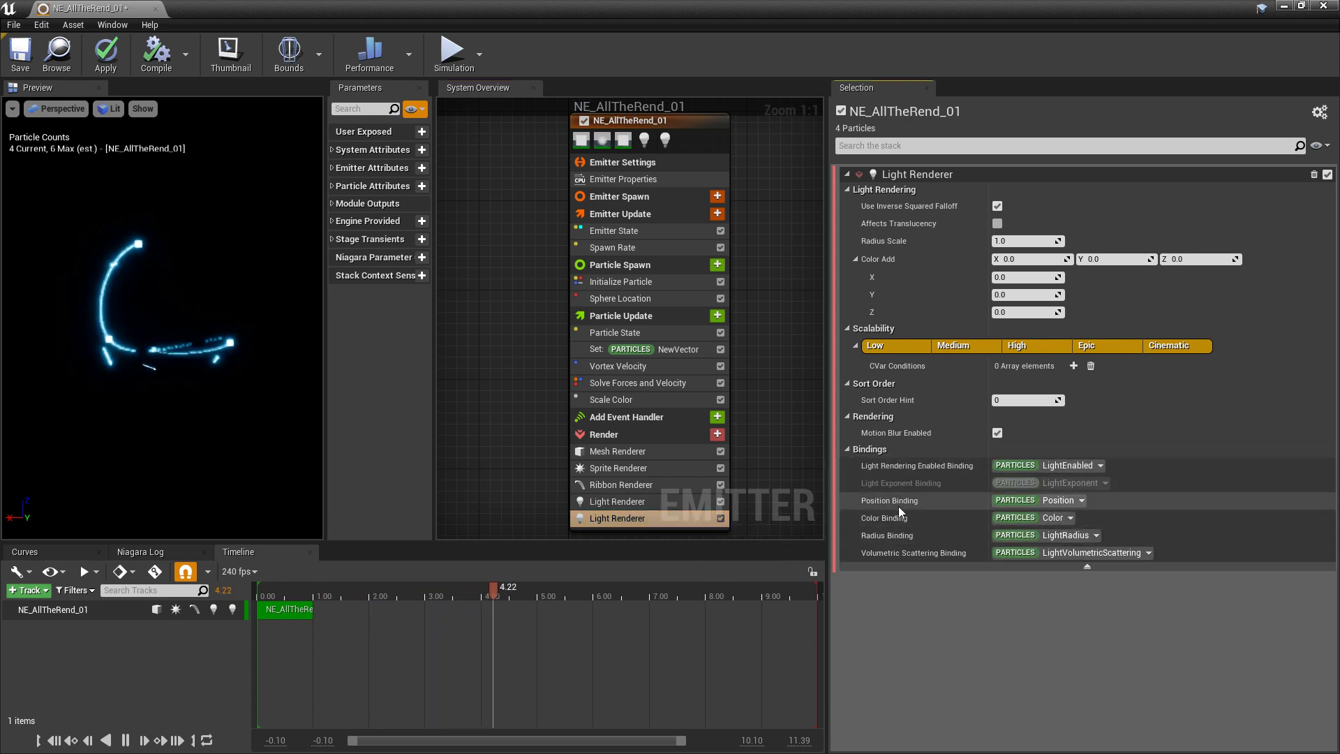
{"action": "left_click", "coordinate": [1061, 500]}
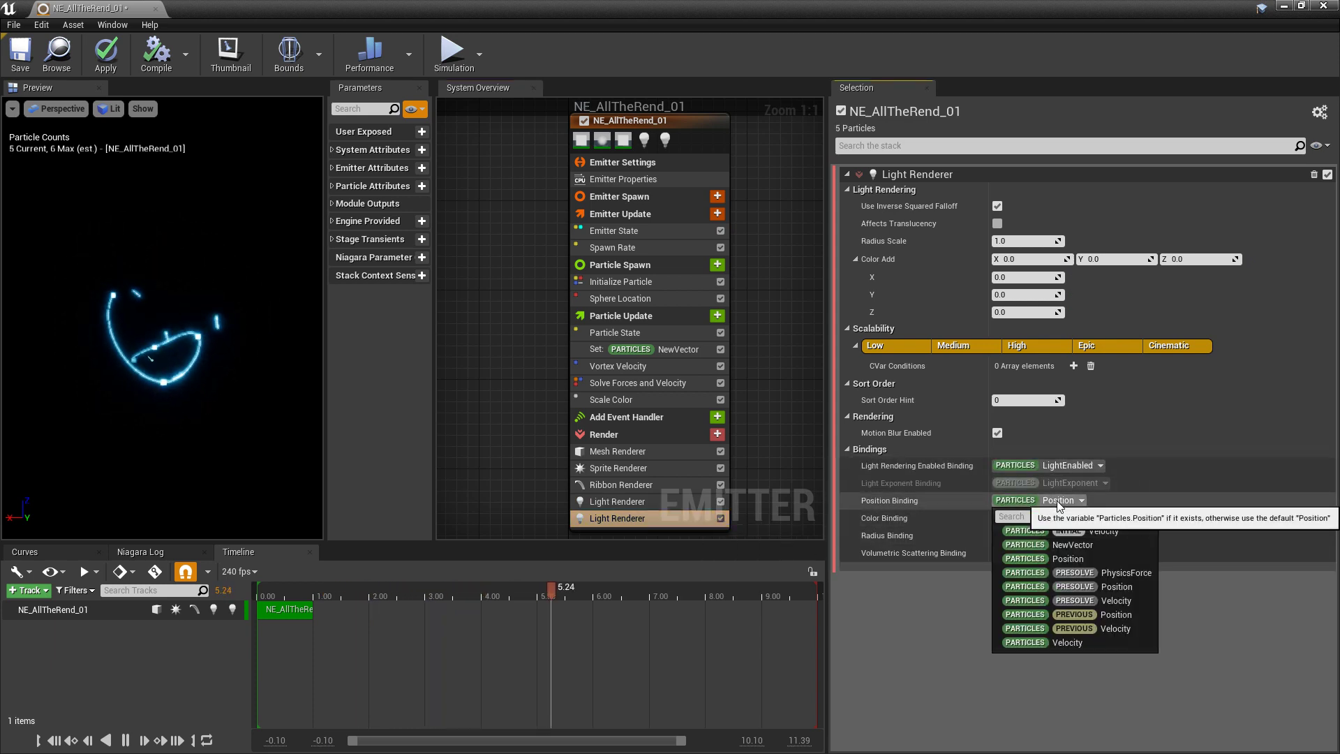
{"action": "left_click", "coordinate": [1093, 546]}
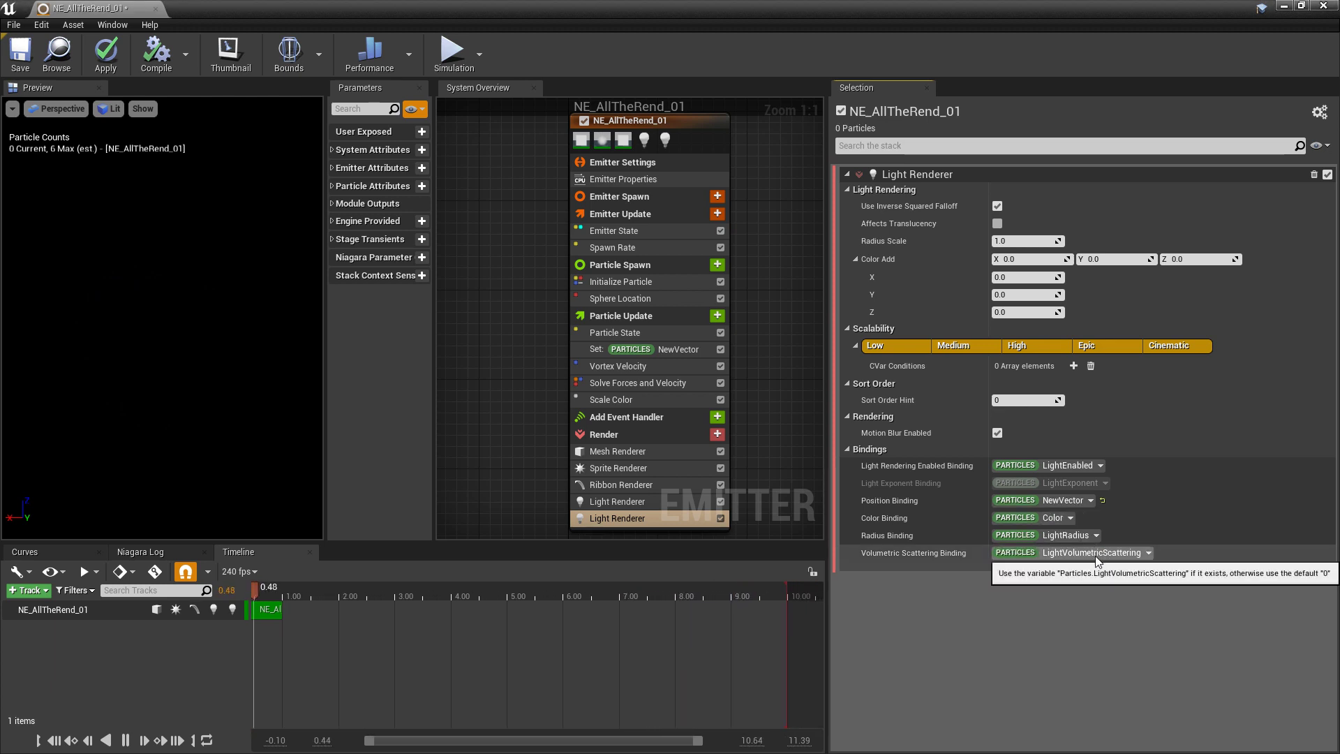
Save the emitter and enable Force Solo on the NS_AllTheRend_02 actor in the level.
{"action": "left_click", "coordinate": [20, 56]}
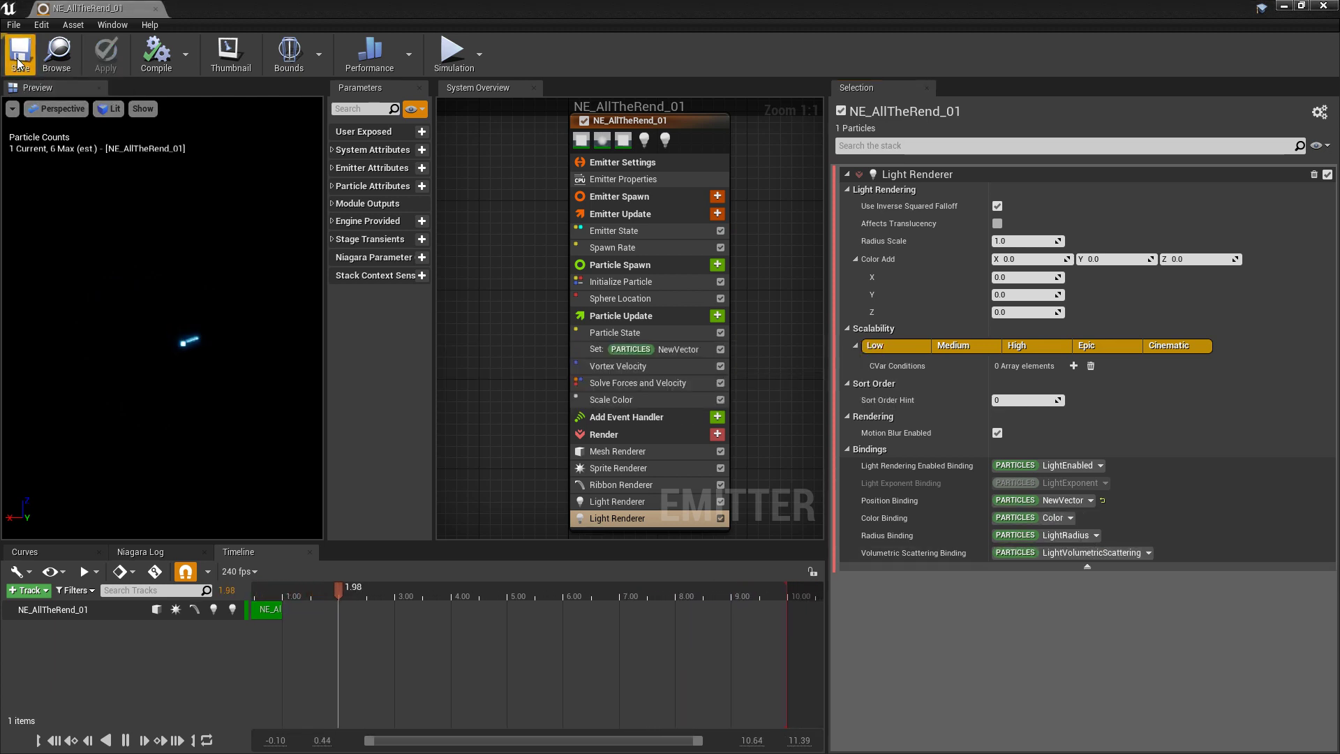
{"action": "left_click", "coordinate": [1284, 8]}
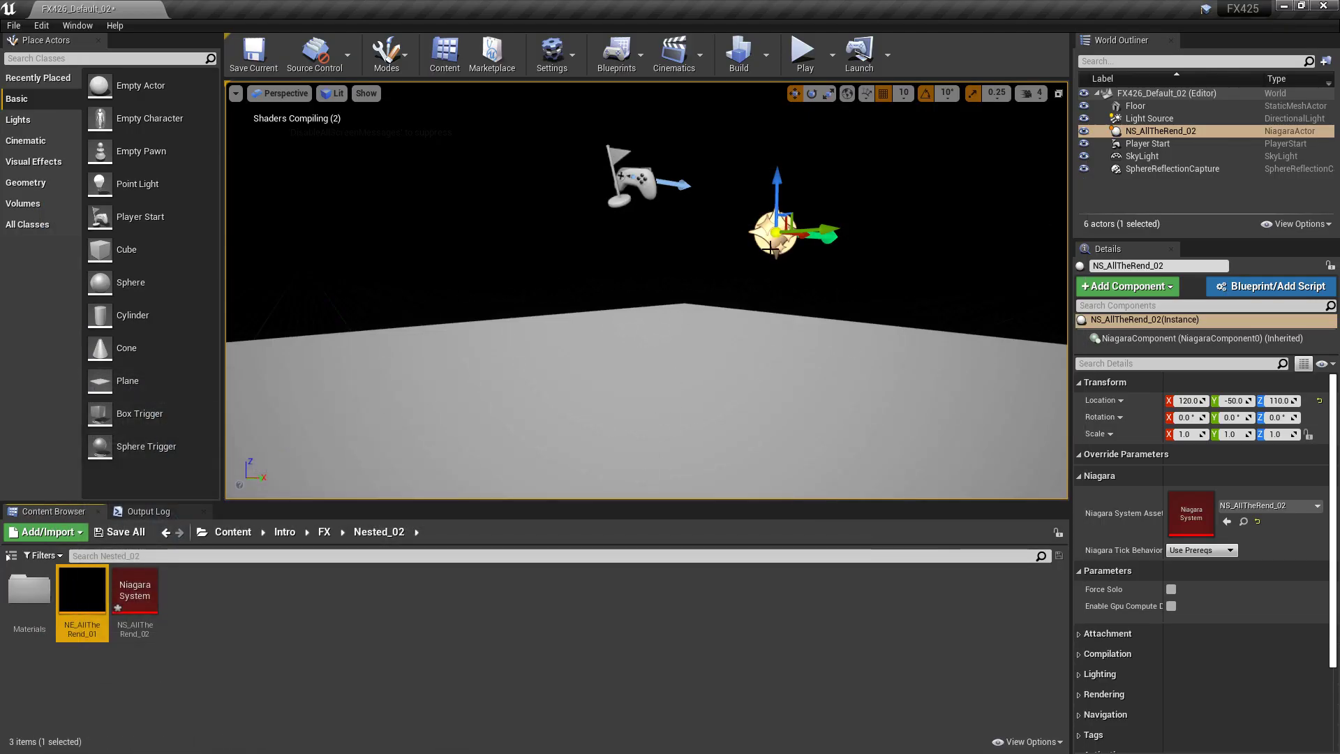
{"action": "left_click", "coordinate": [1170, 608]}
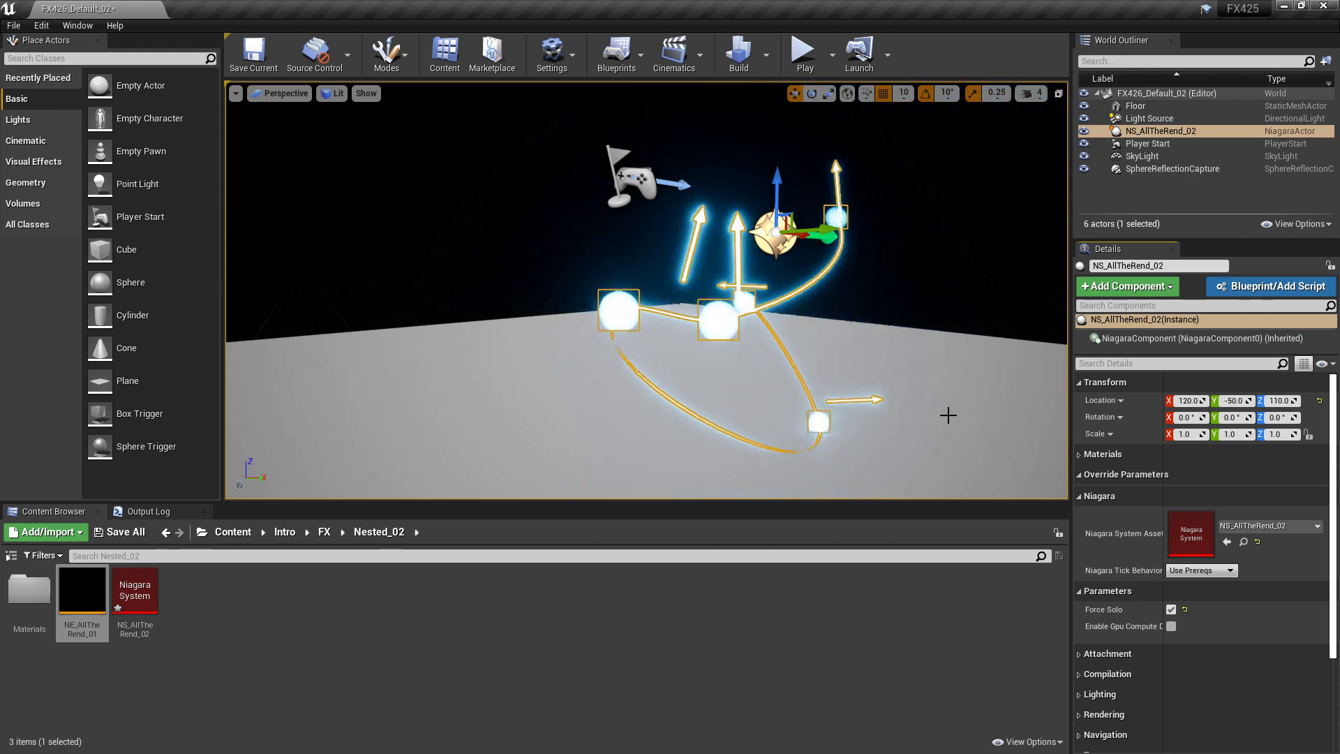
{"action": "key", "text": "Page_Down"}
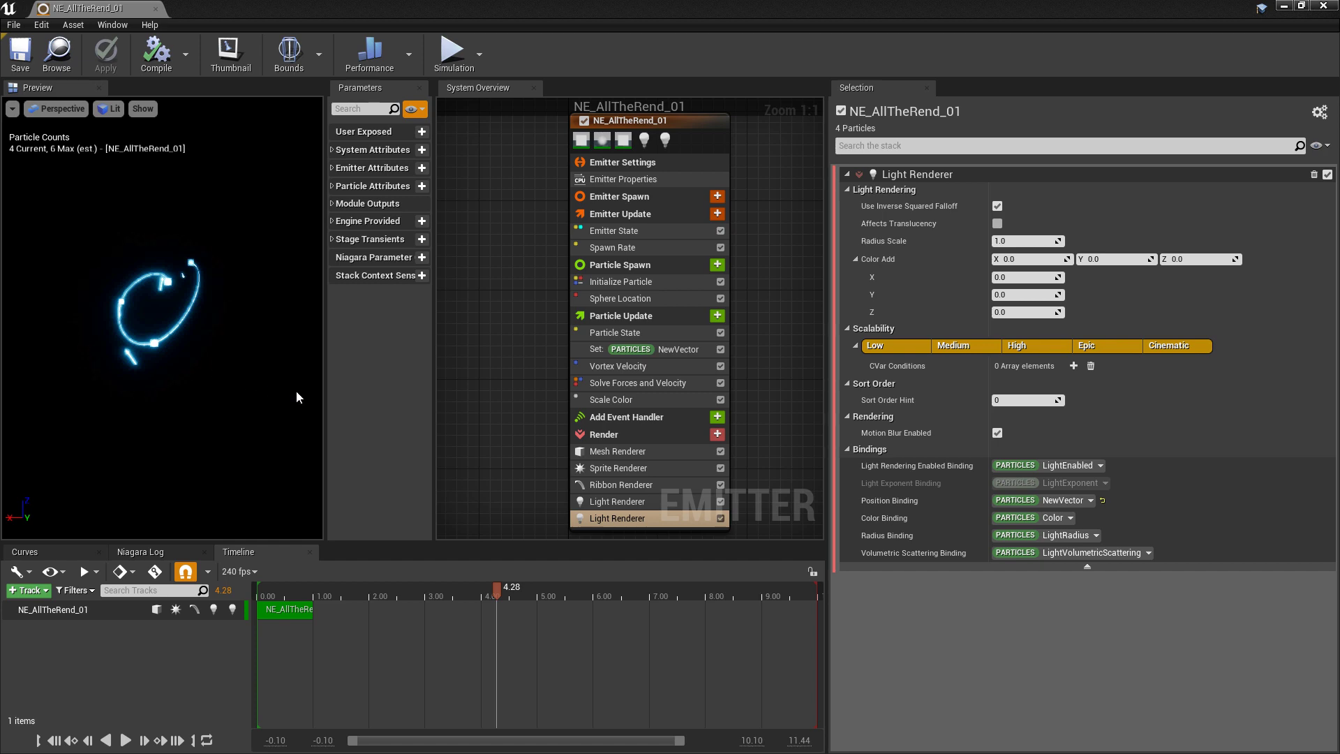
{"action": "left_click", "coordinate": [683, 280]}
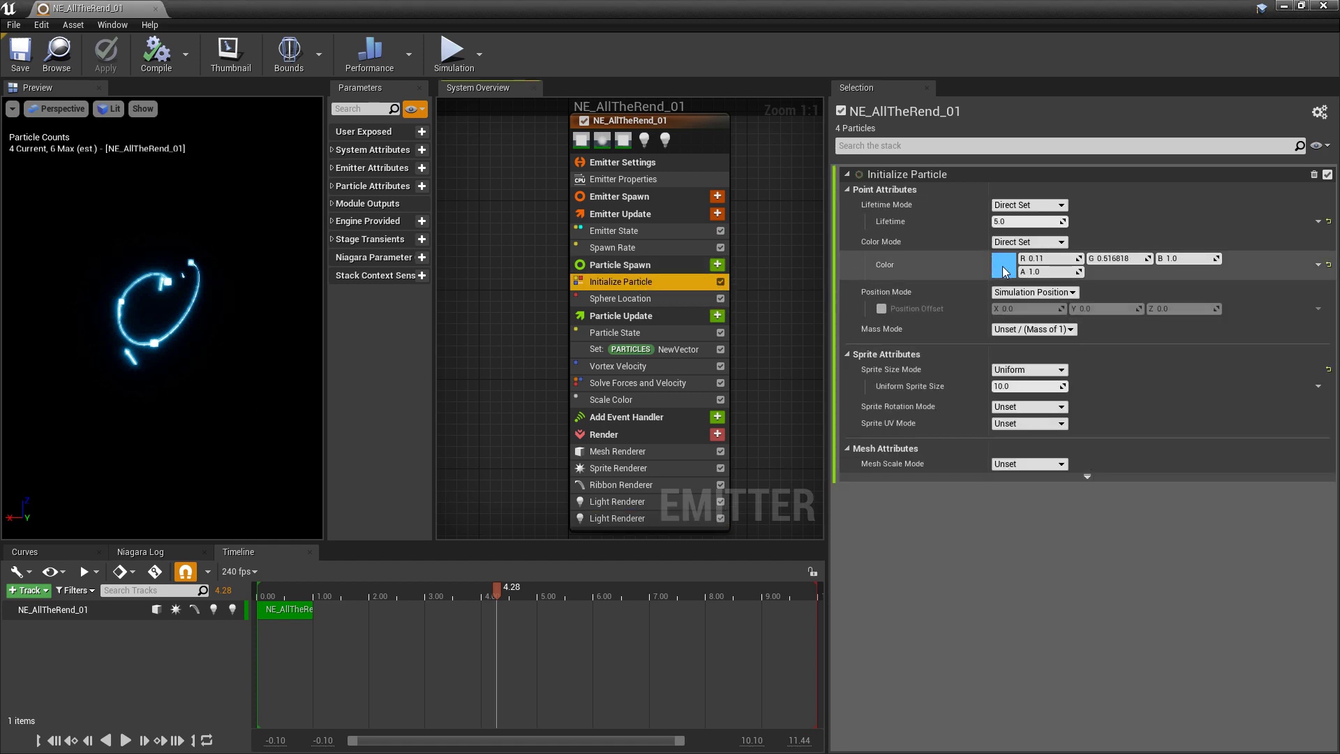
{"action": "left_click", "coordinate": [1005, 269]}
{"action": "left_click_drag", "start_coordinate": [1045, 359], "coordinate": [1077, 389]}
{"action": "left_click", "coordinate": [1275, 605]}
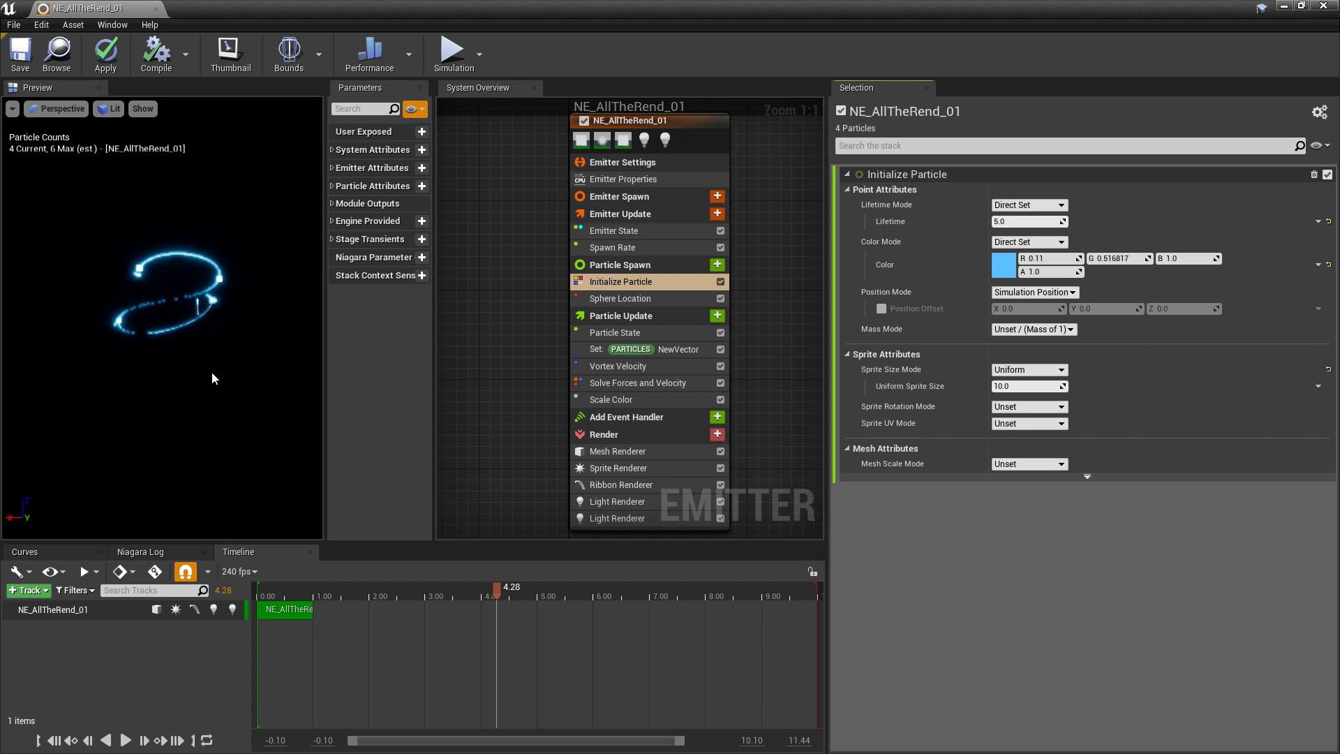
{"action": "left_click", "coordinate": [1003, 265]}
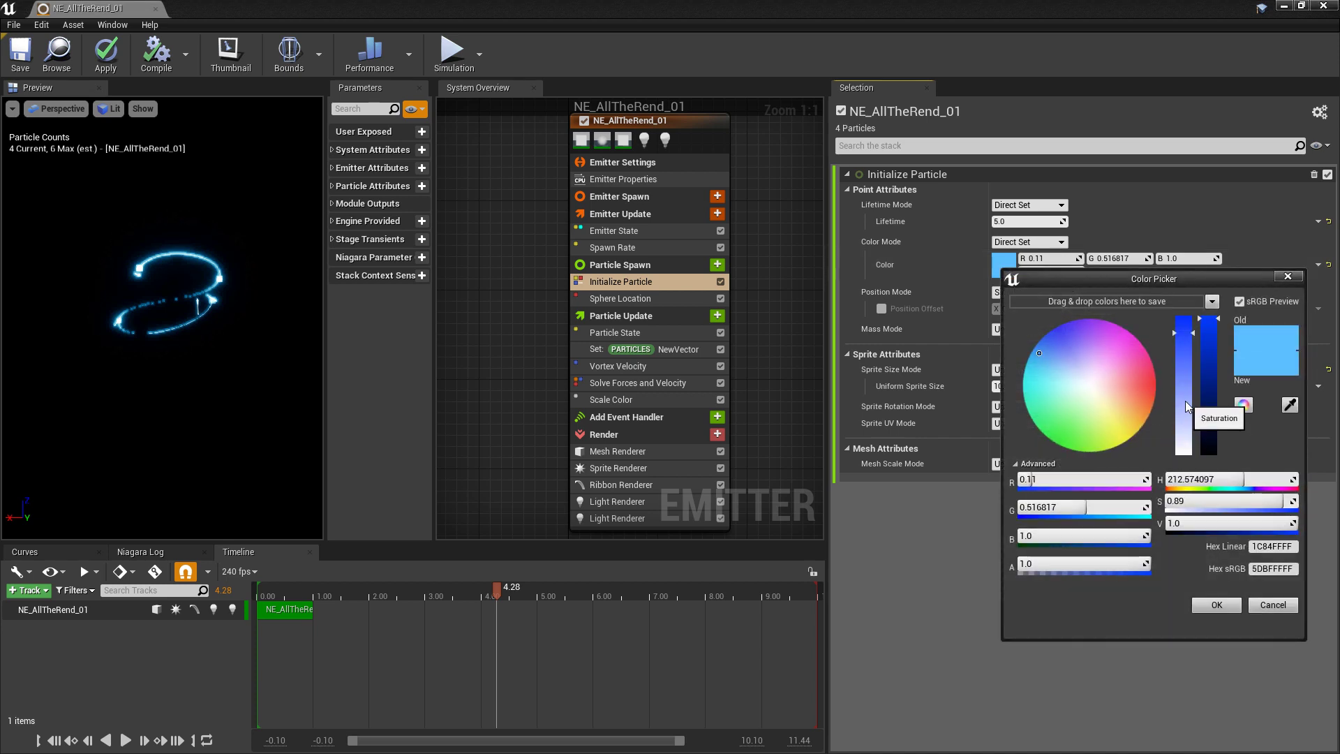
{"action": "left_click_drag", "start_coordinate": [1203, 441], "coordinate": [1205, 458]}
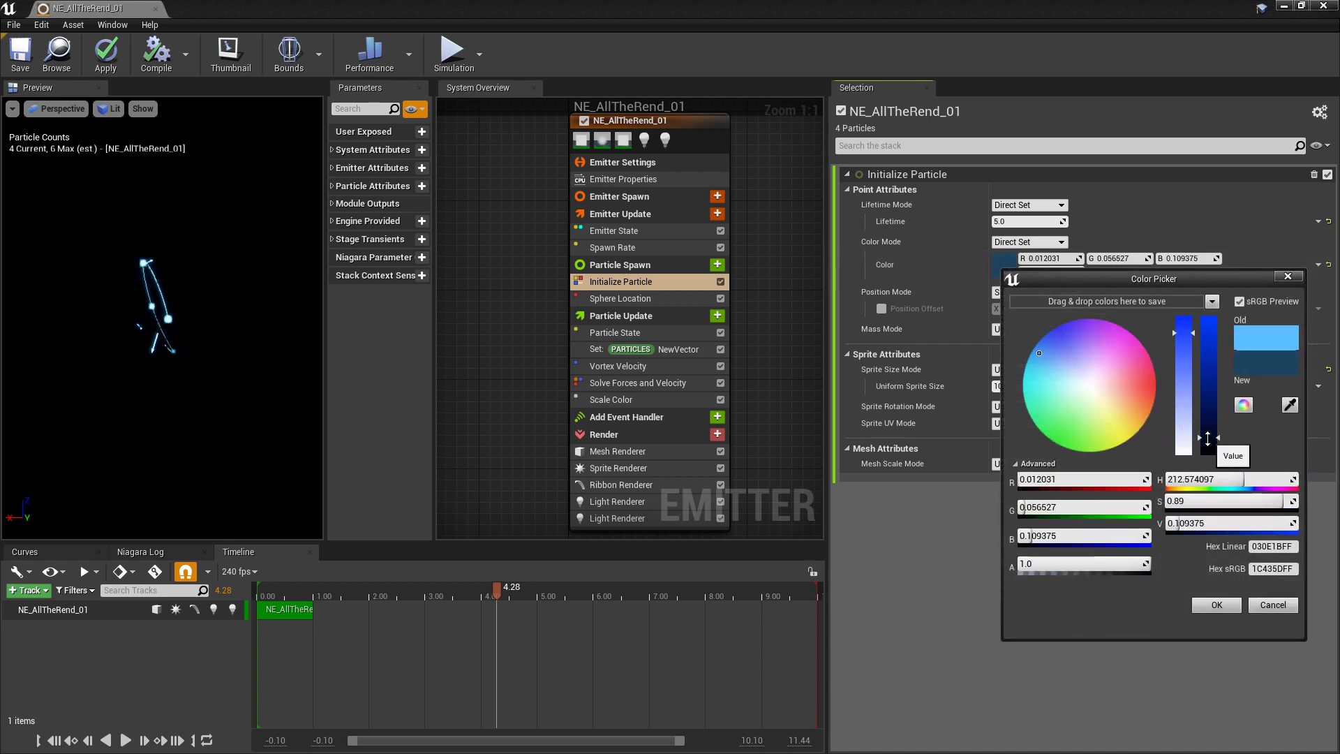
{"action": "left_click", "coordinate": [1273, 605]}
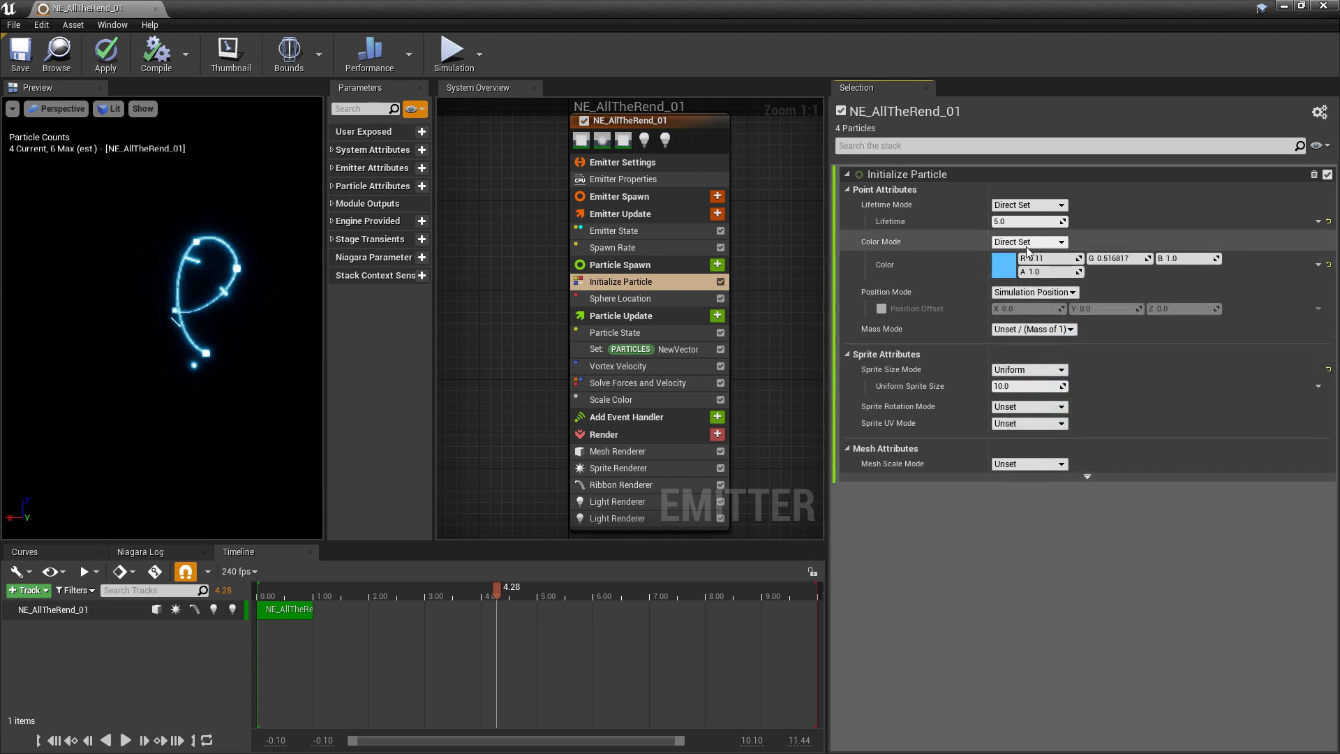
Set the Initialize Particle Color Mode to Unset, save the emitter and return to the level.
{"action": "left_click", "coordinate": [21, 62]}
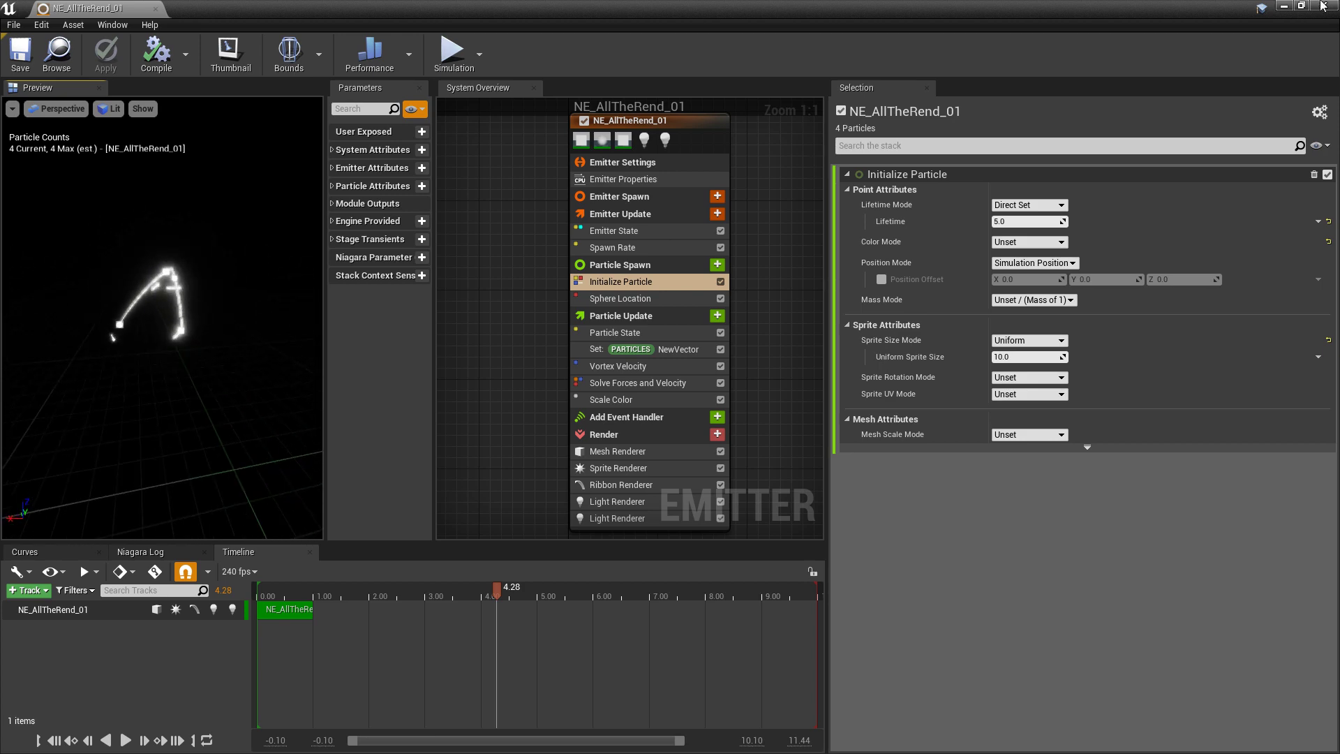
{"action": "left_click", "coordinate": [1283, 8]}
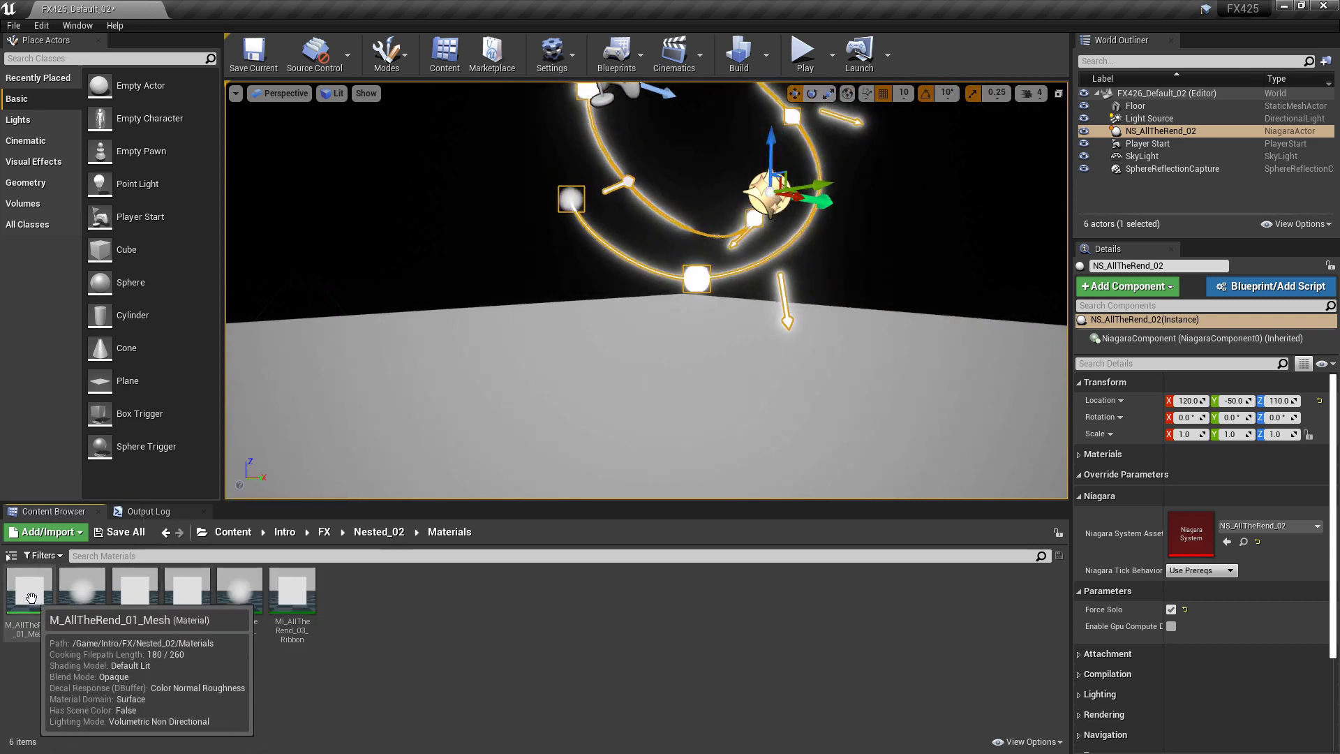
Open the M_AllTheRend_01_Mesh material from the Materials folder and examine its node graph.
{"action": "double_click", "coordinate": [37, 612]}
{"action": "right_click_drag", "start_coordinate": [569, 340], "coordinate": [626, 407]}
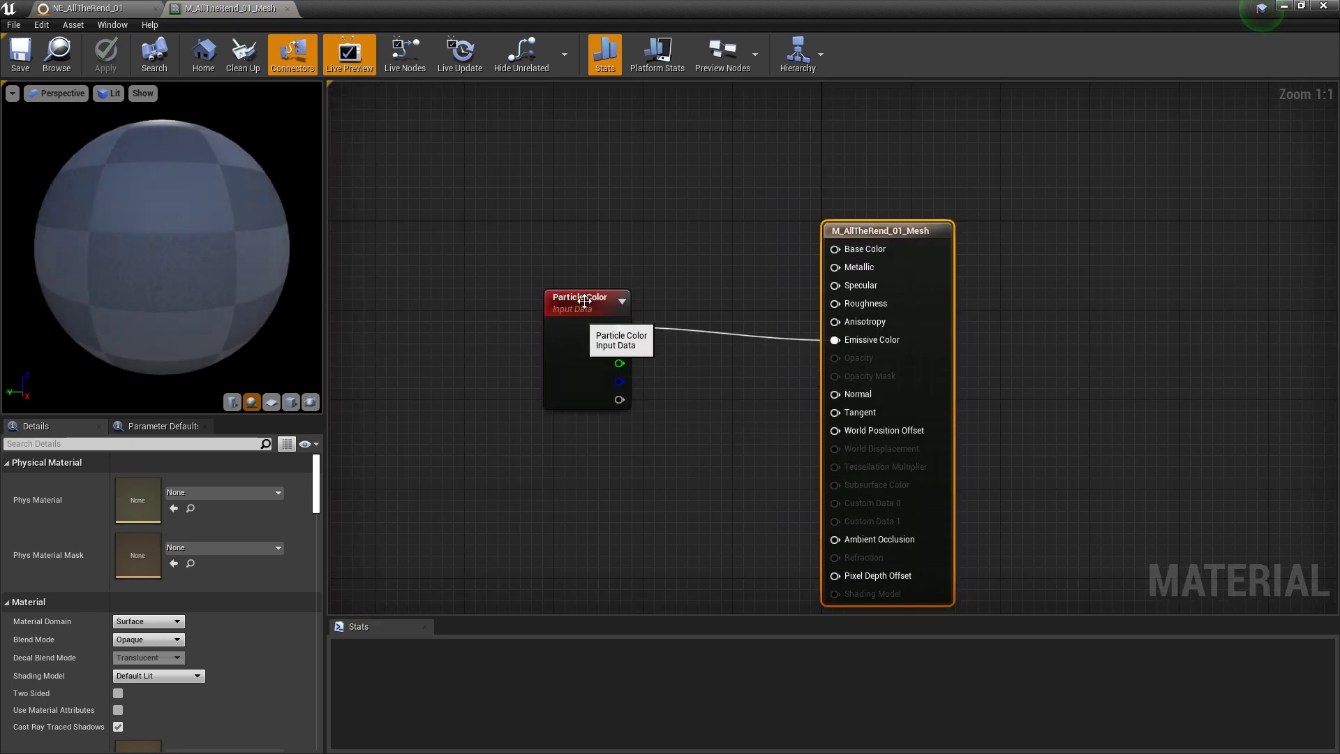
Add a Constant3Vector above the Particle Color node in the mesh material and convert it to a parameter named Emissive_Color.
{"action": "left_click_drag", "start_coordinate": [587, 314], "coordinate": [548, 401]}
{"action": "left_click", "coordinate": [520, 274]}
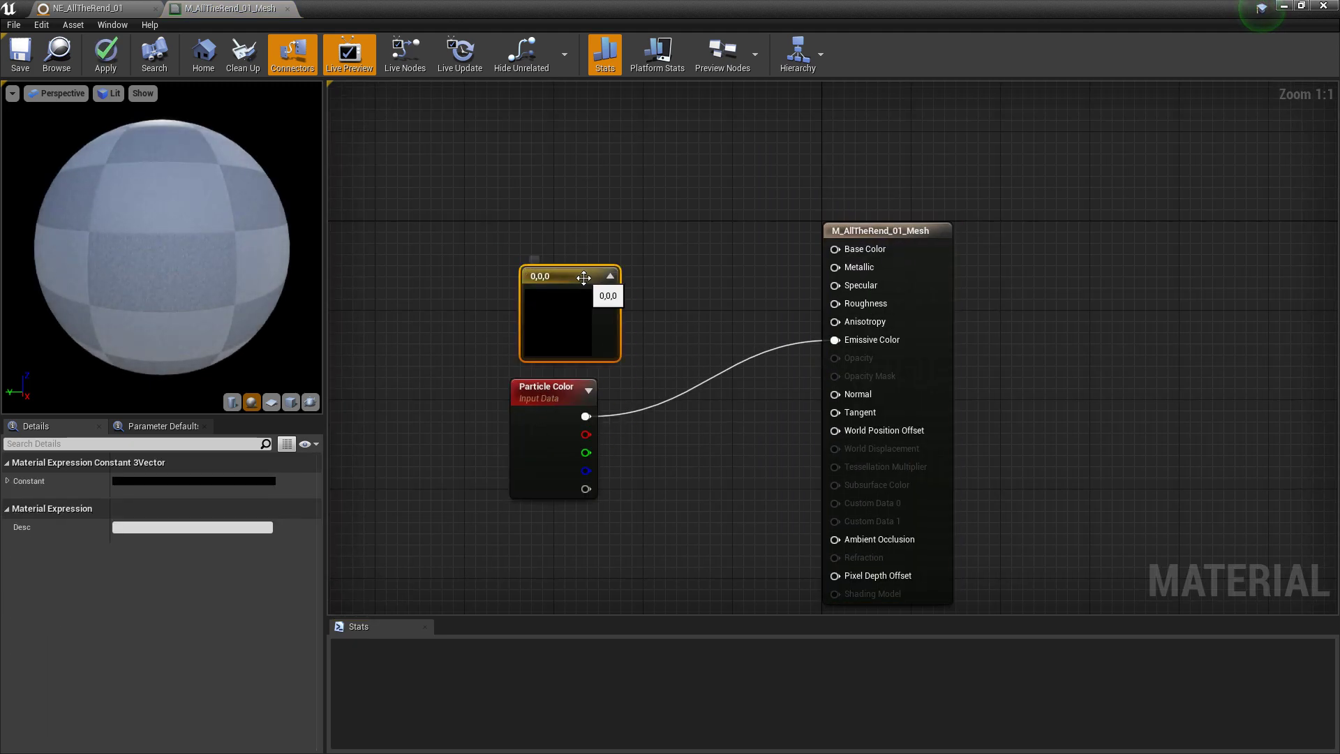
{"action": "left_click_drag", "start_coordinate": [584, 277], "coordinate": [564, 273]}
{"action": "right_click", "coordinate": [531, 266]}
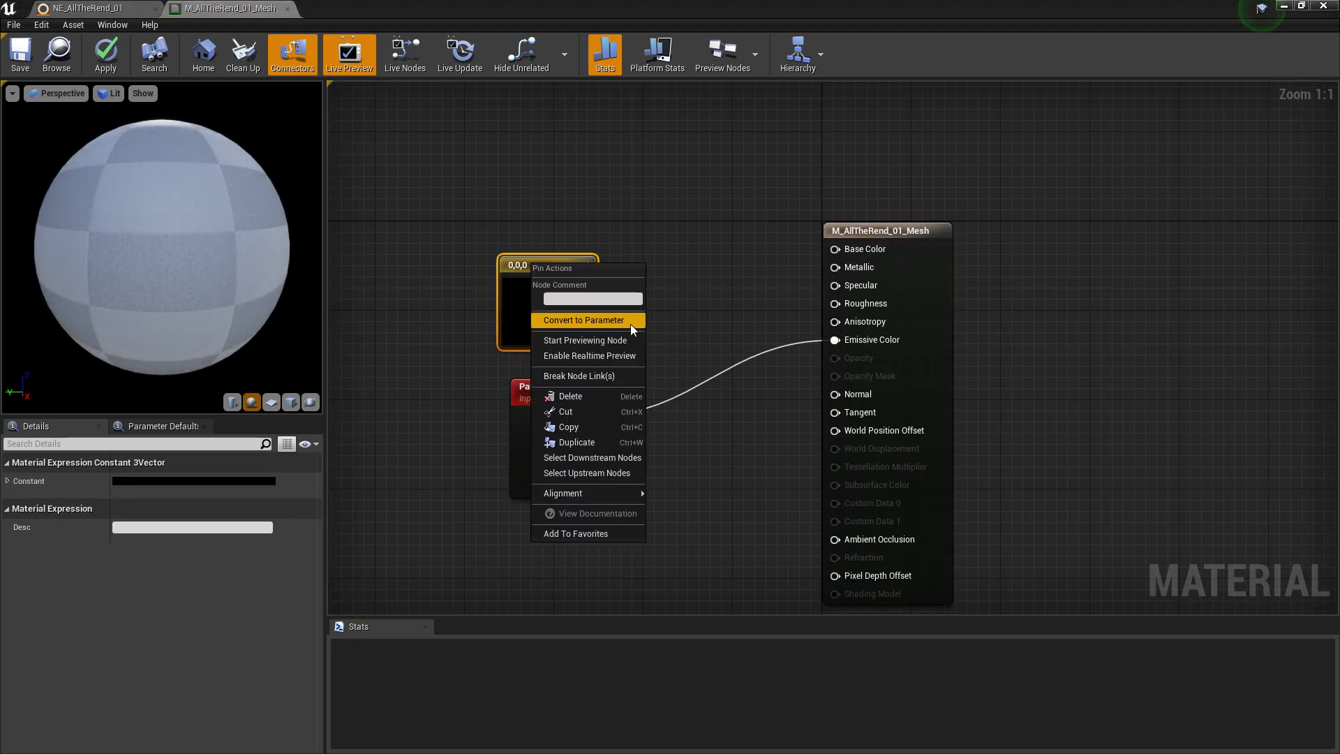
{"action": "left_click", "coordinate": [586, 325]}
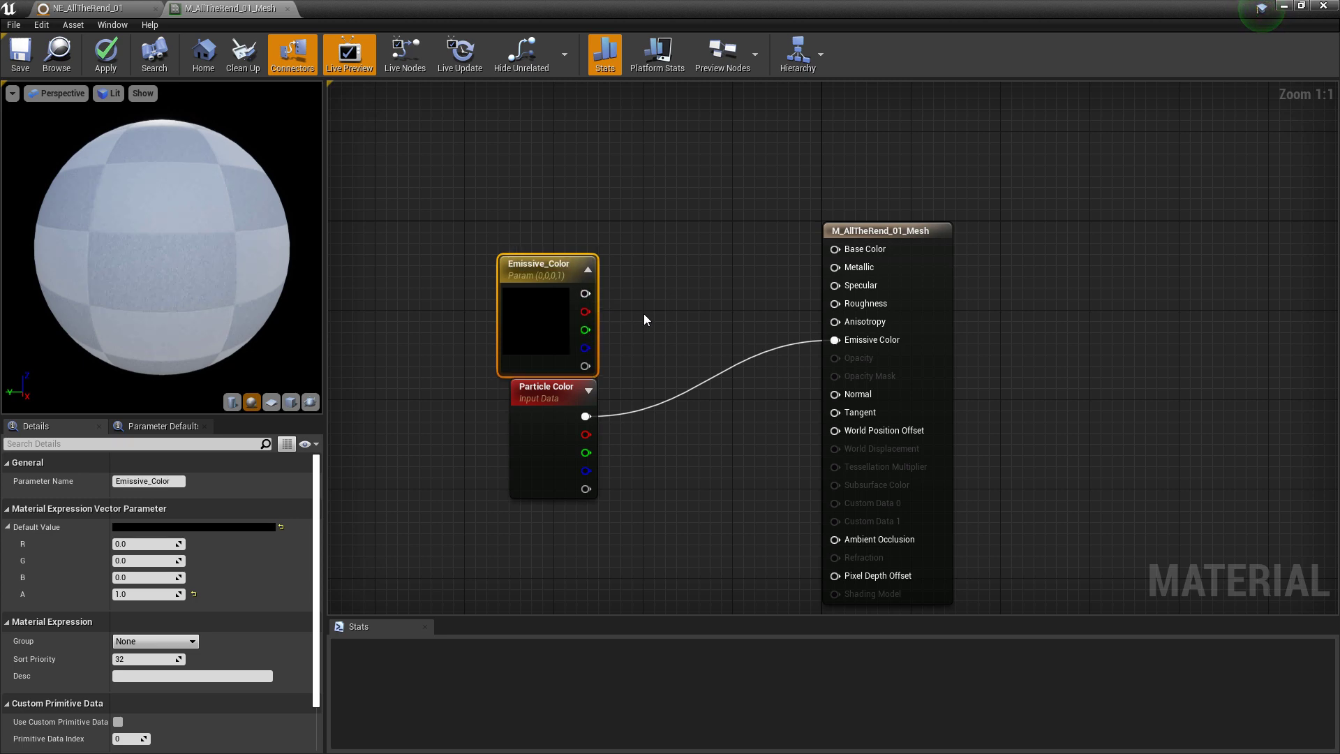
Multiply Emissive_Color by Particle Color, connect the result to the mesh material's Emissive Color input, and save the material.
{"action": "left_click", "coordinate": [674, 325]}
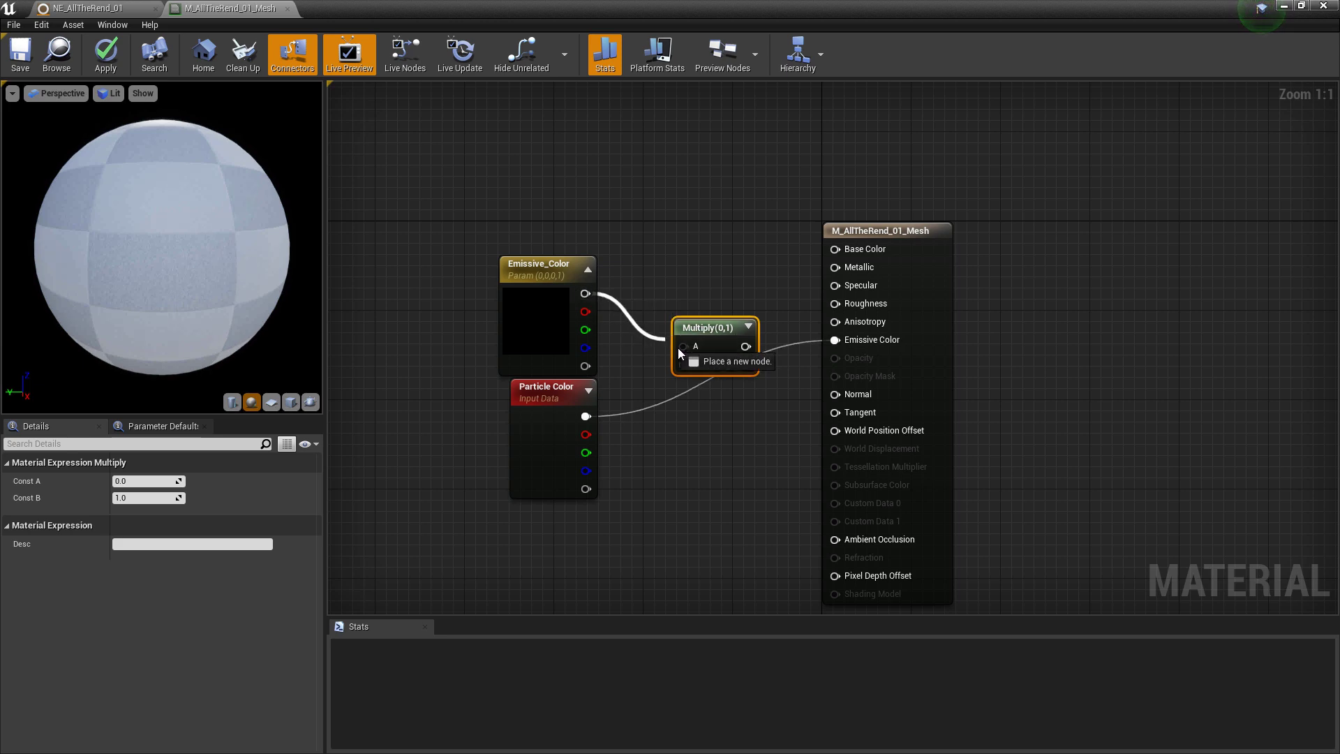
{"action": "left_click_drag", "start_coordinate": [585, 416], "coordinate": [677, 377]}
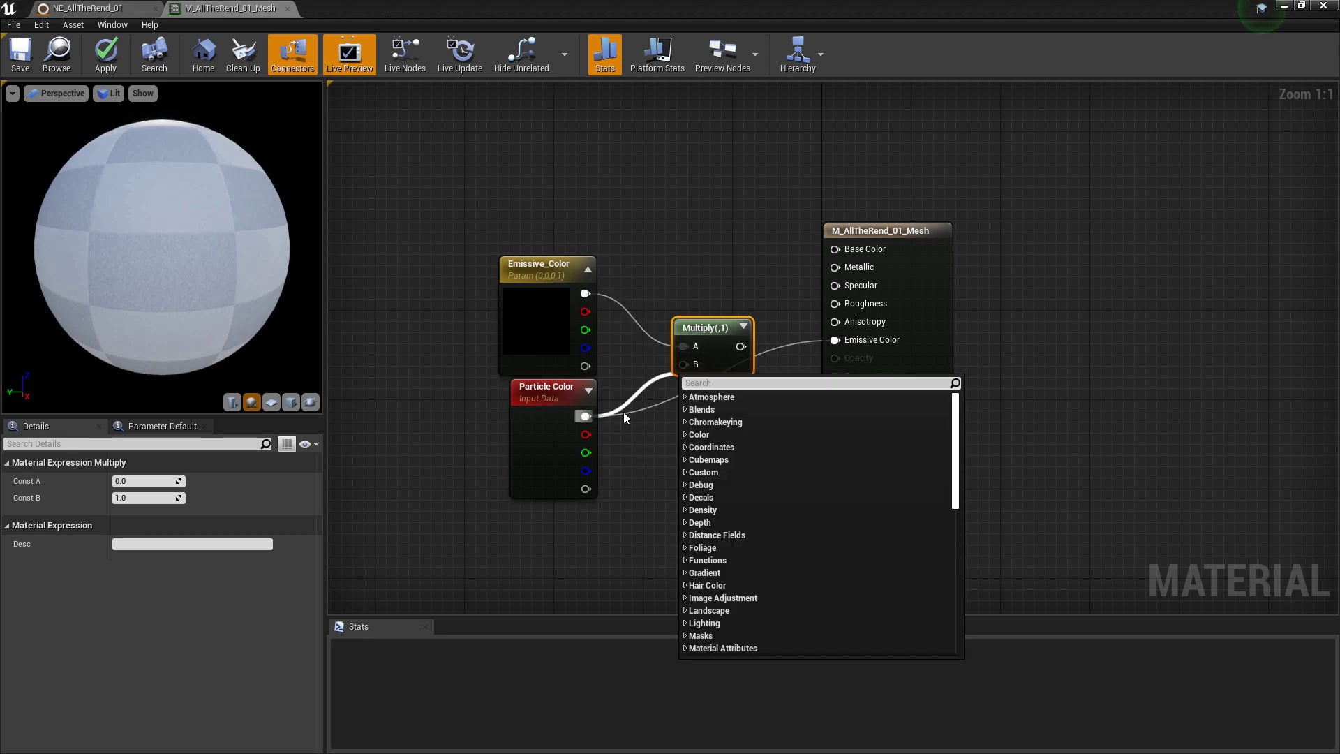
{"action": "left_click", "coordinate": [609, 432]}
{"action": "left_click_drag", "start_coordinate": [586, 417], "coordinate": [684, 368]}
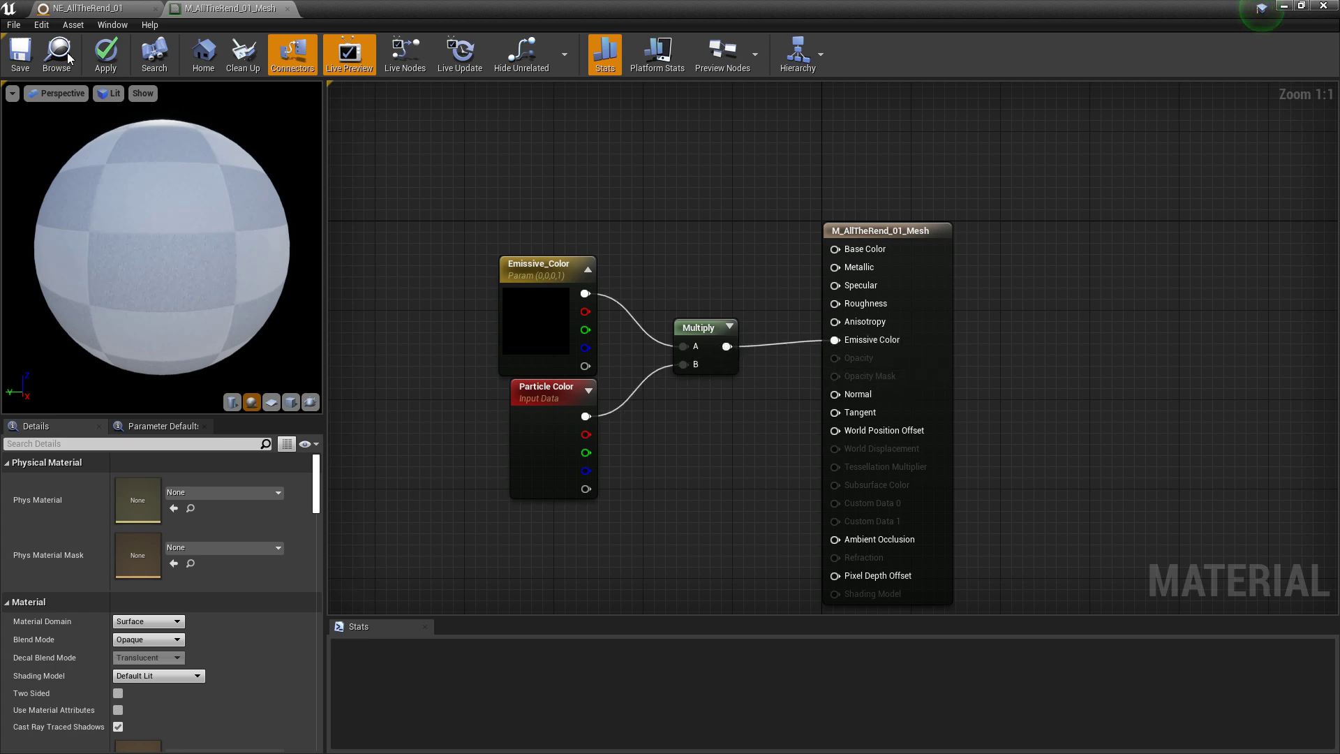
{"action": "left_click", "coordinate": [20, 53]}
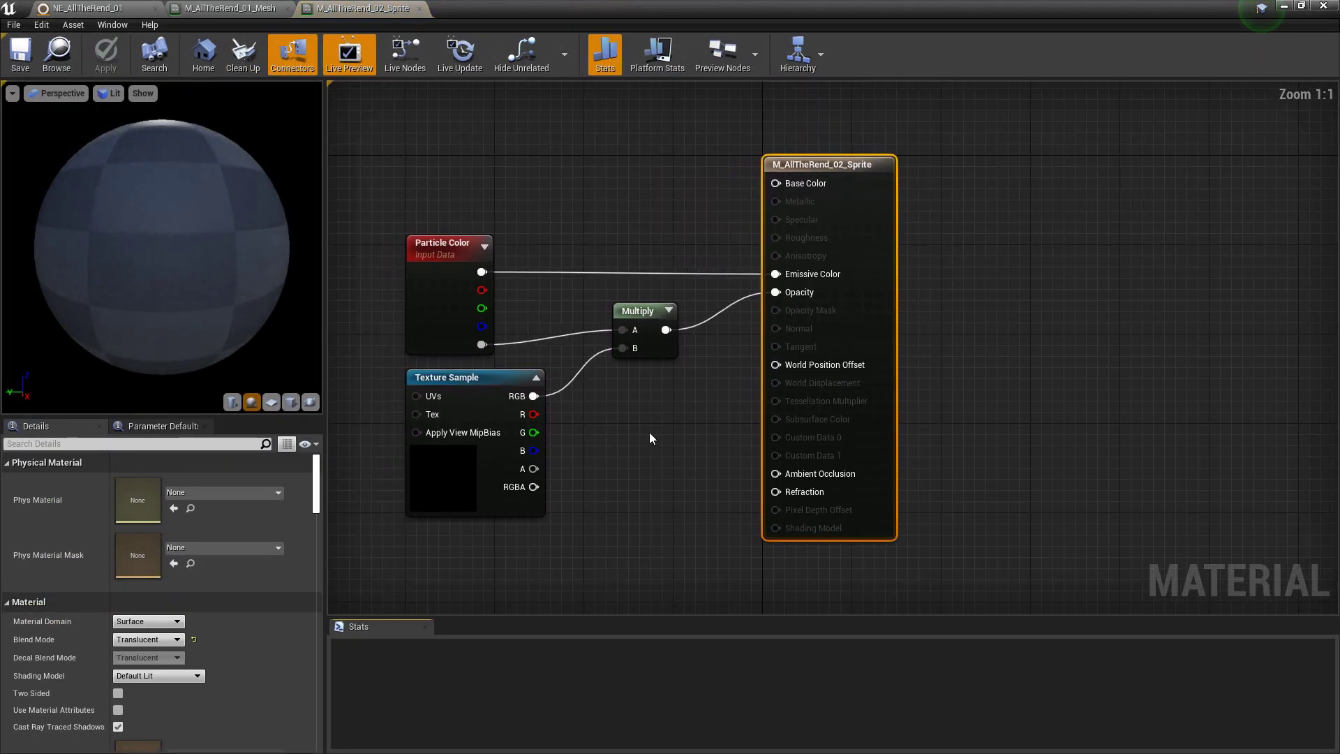
In M_AllTheRend_02_Sprite, add a Constant3Vector and multiply it by the Particle Color RGB output with a new Multiply node.
{"action": "right_click_drag", "start_coordinate": [653, 440], "coordinate": [726, 501]}
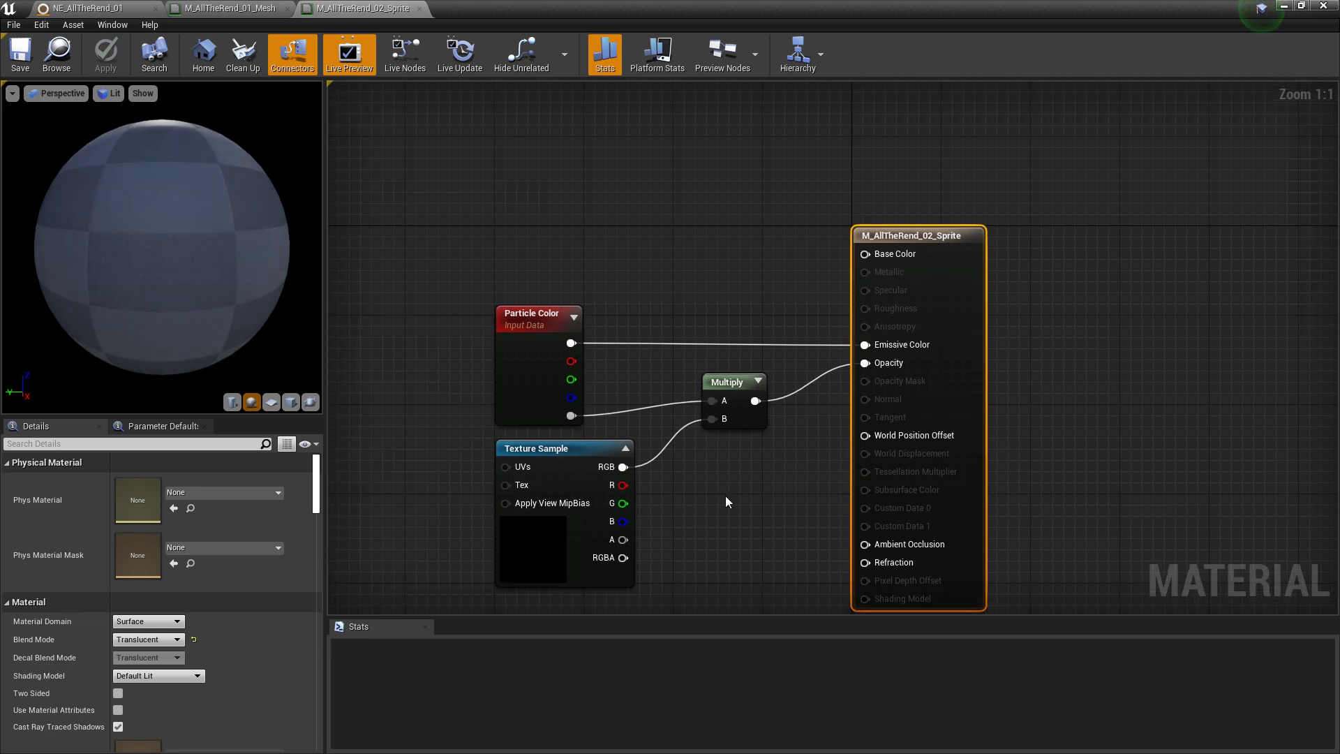
{"action": "right_click_drag", "start_coordinate": [594, 255], "coordinate": [605, 285]}
{"action": "left_click", "coordinate": [552, 220]}
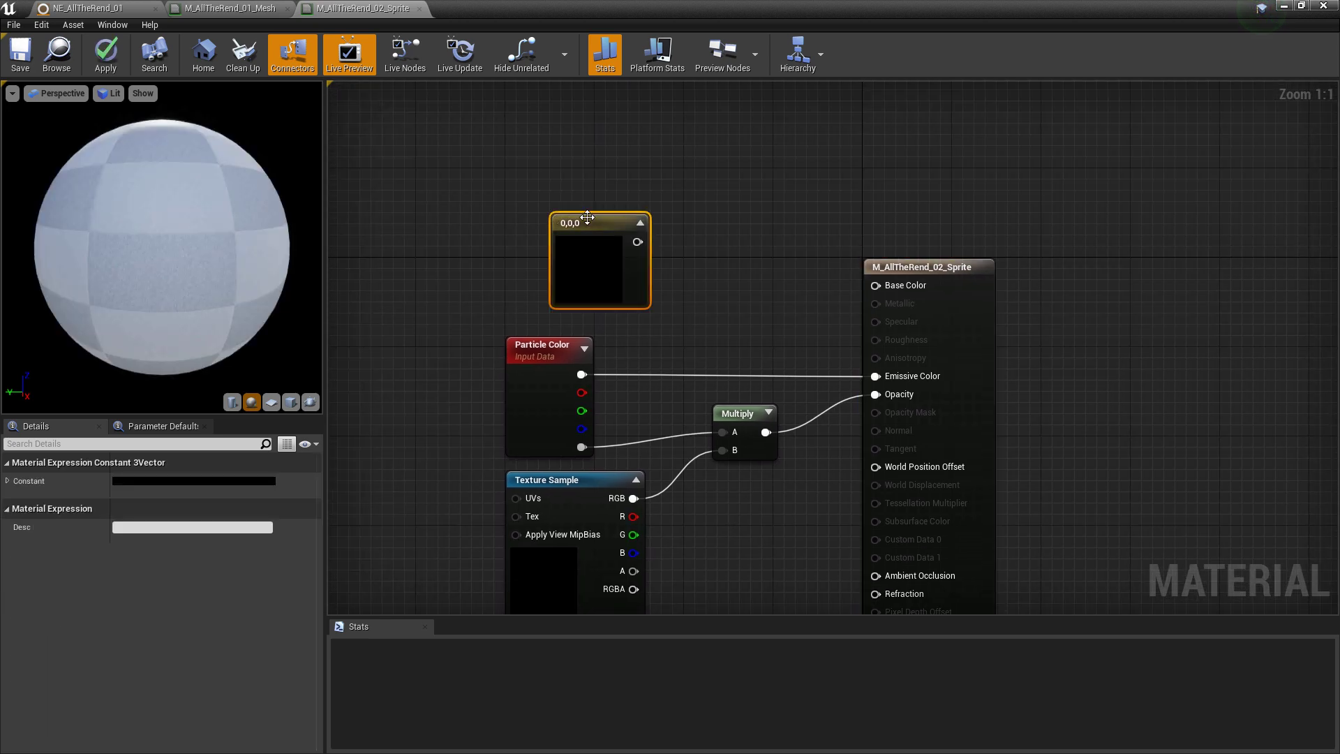
{"action": "left_click_drag", "start_coordinate": [595, 230], "coordinate": [532, 229]}
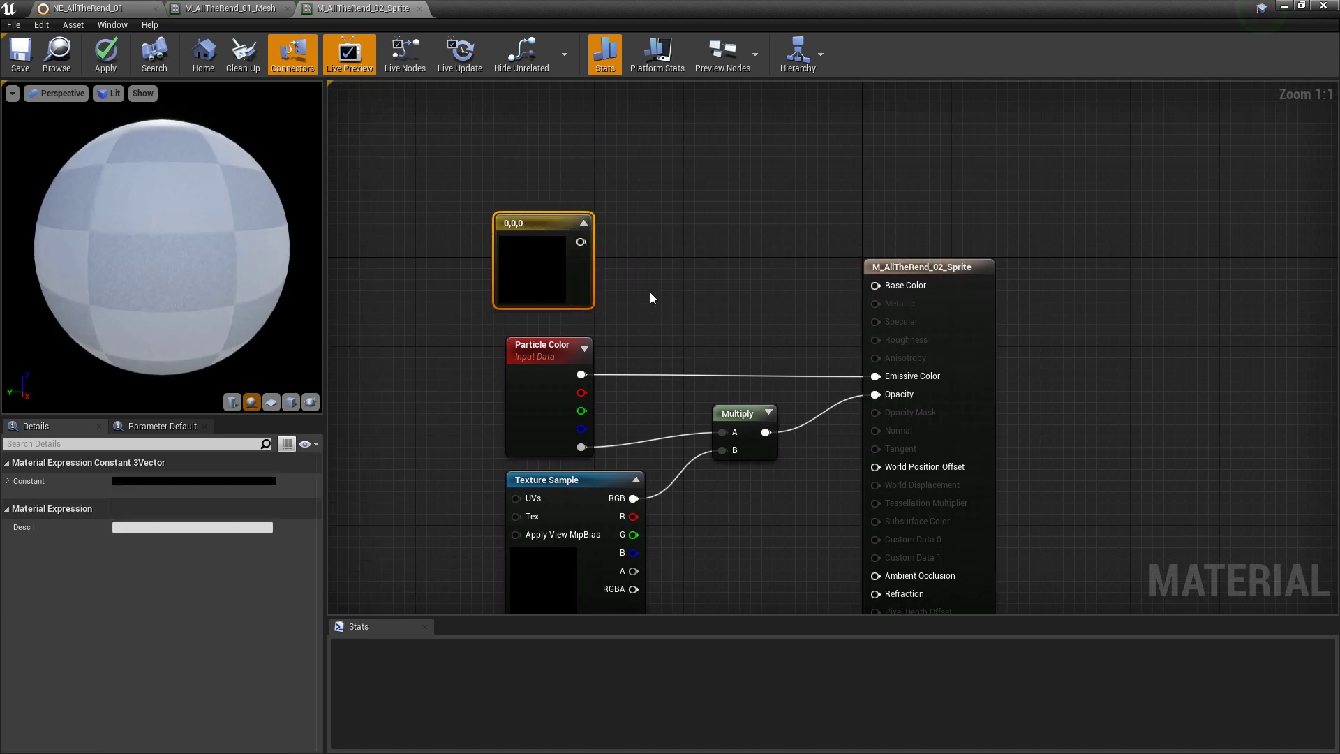
{"action": "left_click", "coordinate": [681, 305]}
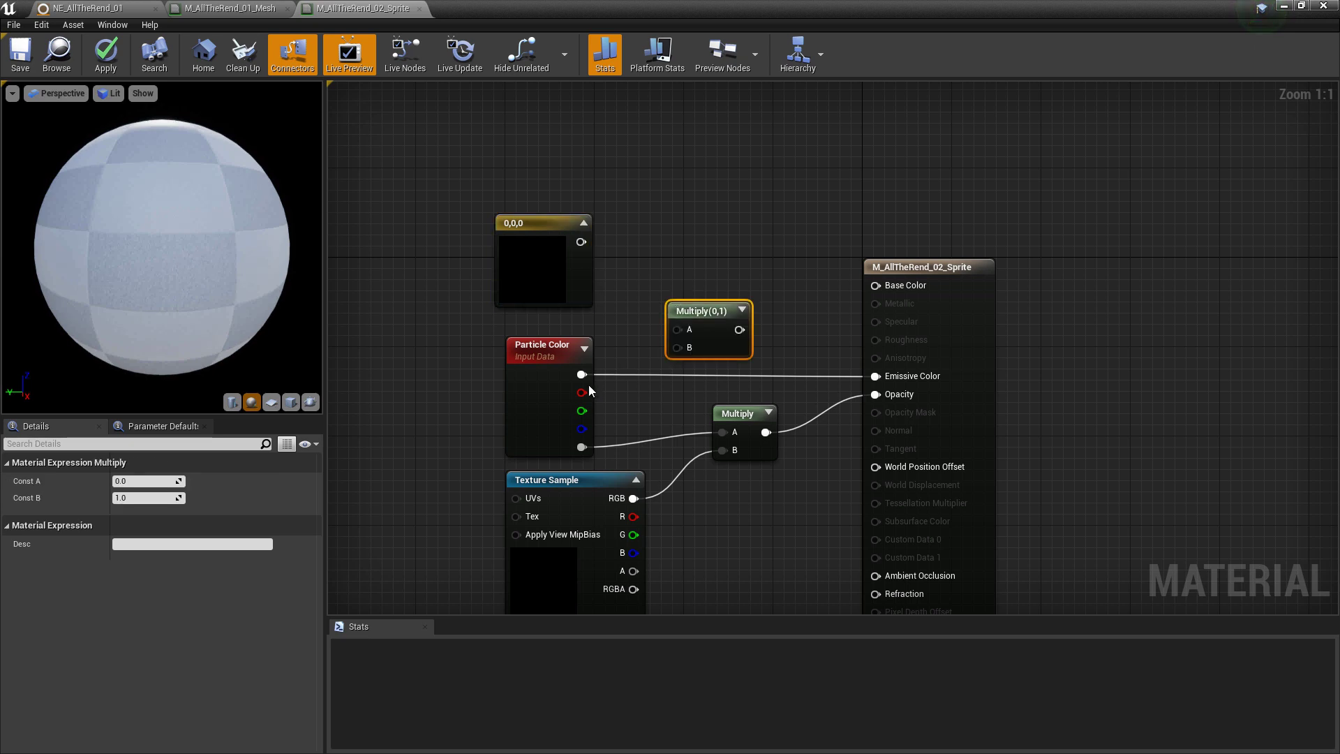
{"action": "left_click_drag", "start_coordinate": [580, 375], "coordinate": [683, 356]}
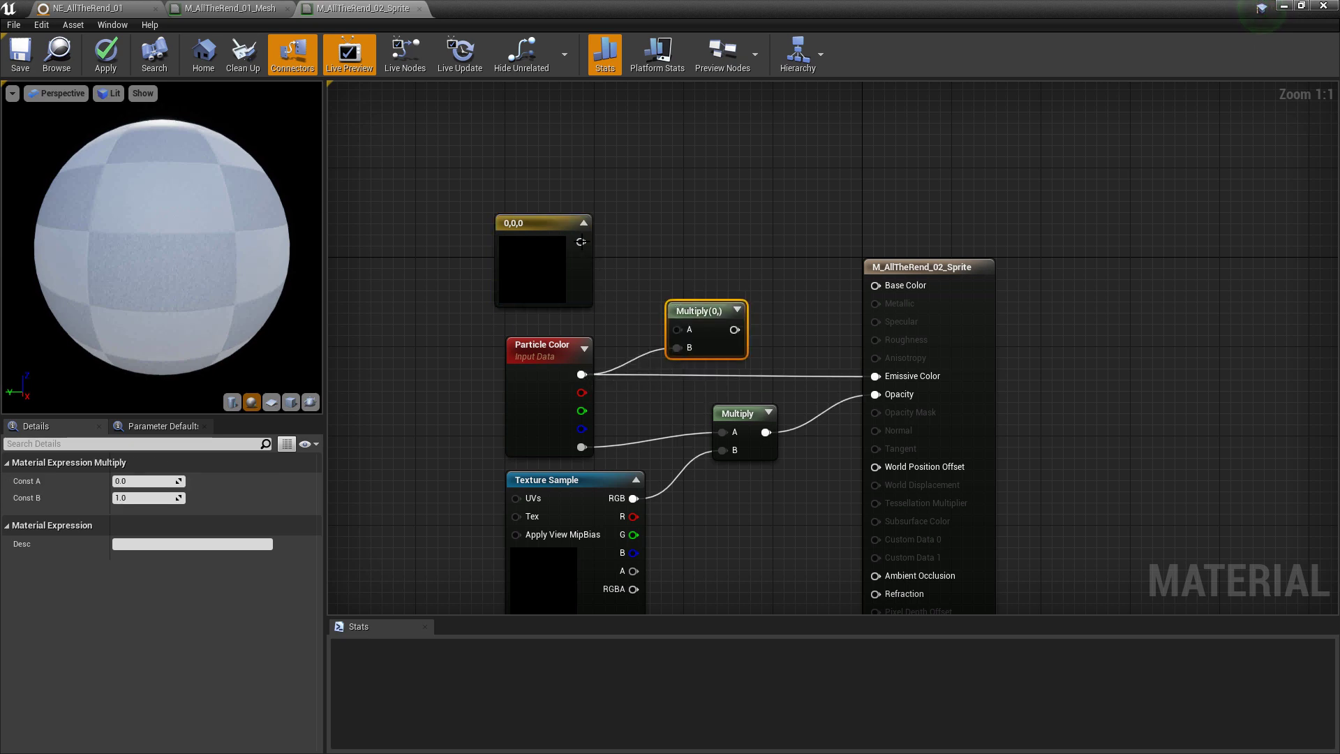
{"action": "left_click_drag", "start_coordinate": [581, 241], "coordinate": [666, 328]}
Convert the sprite material's constant to a parameter named Emissive_Color, connect the new Multiply to Emissive Color, and save.
{"action": "left_click", "coordinate": [547, 234]}
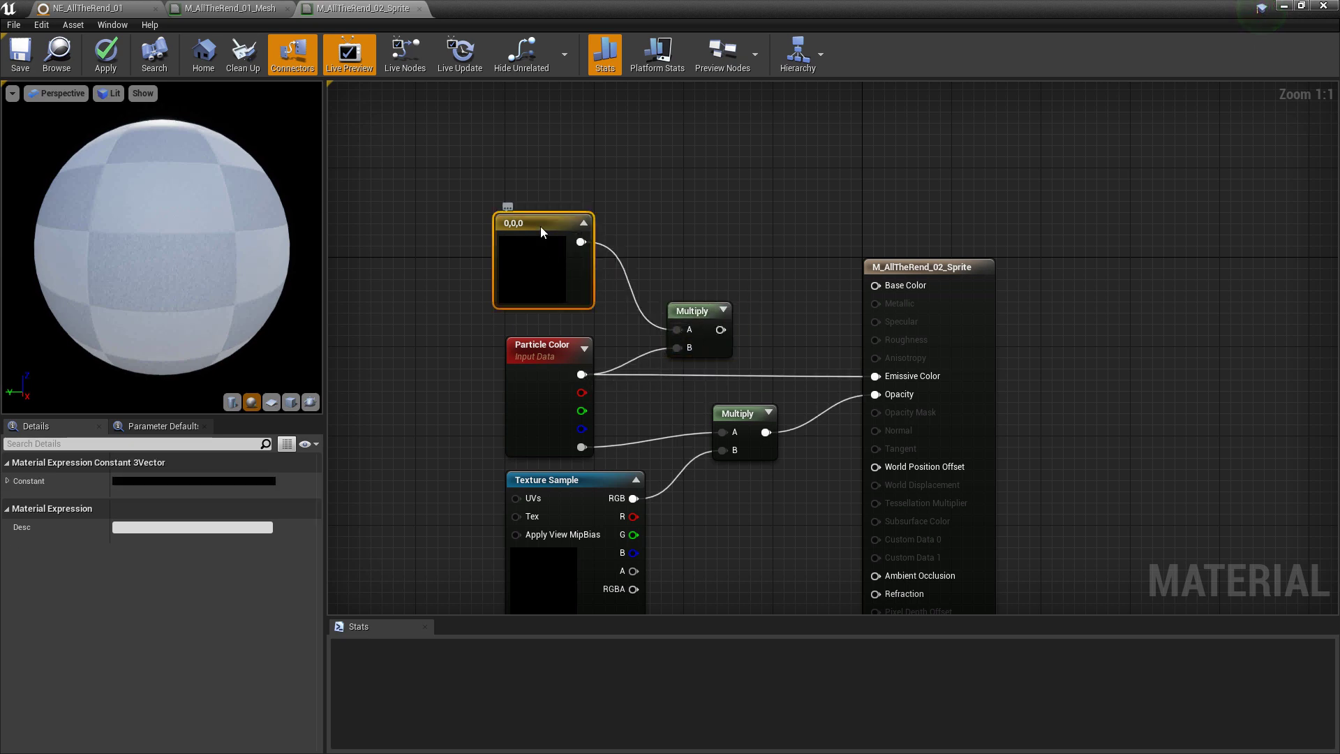
{"action": "right_click", "coordinate": [542, 228]}
{"action": "left_click", "coordinate": [618, 296]}
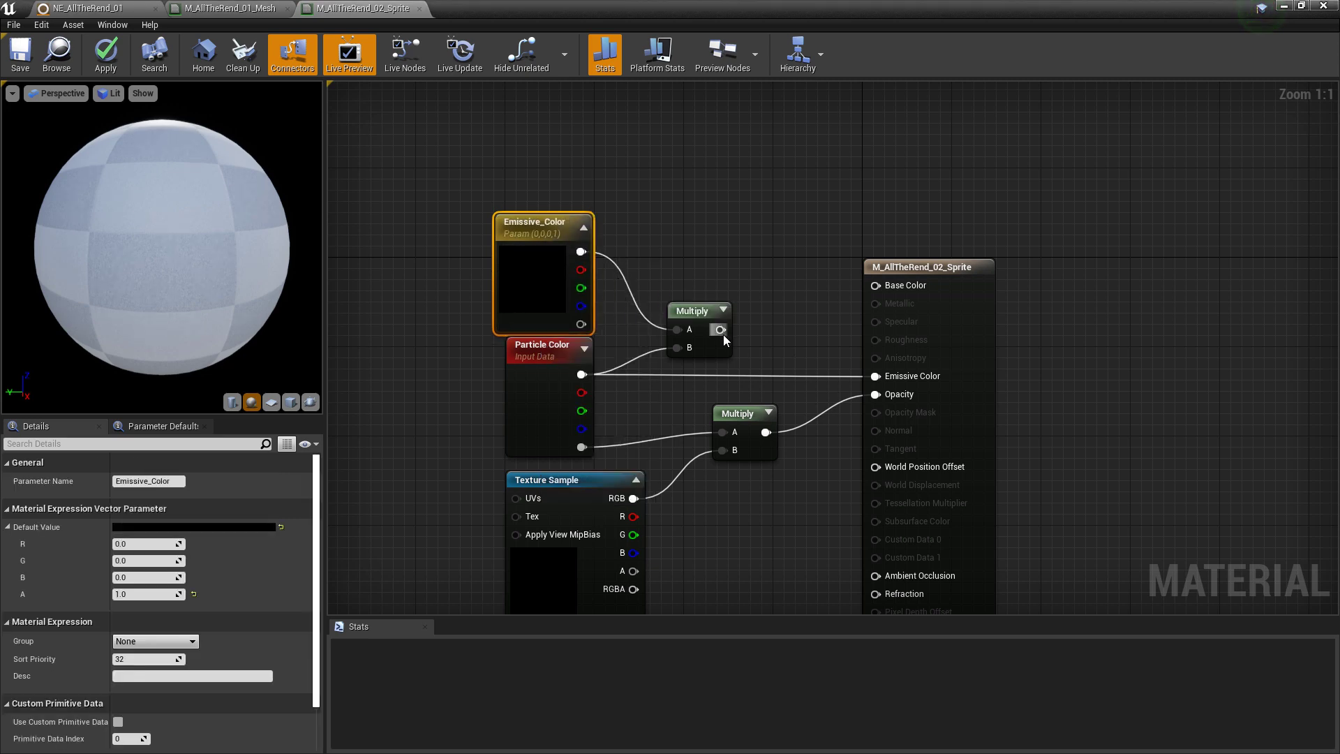
{"action": "left_click_drag", "start_coordinate": [723, 340], "coordinate": [877, 379]}
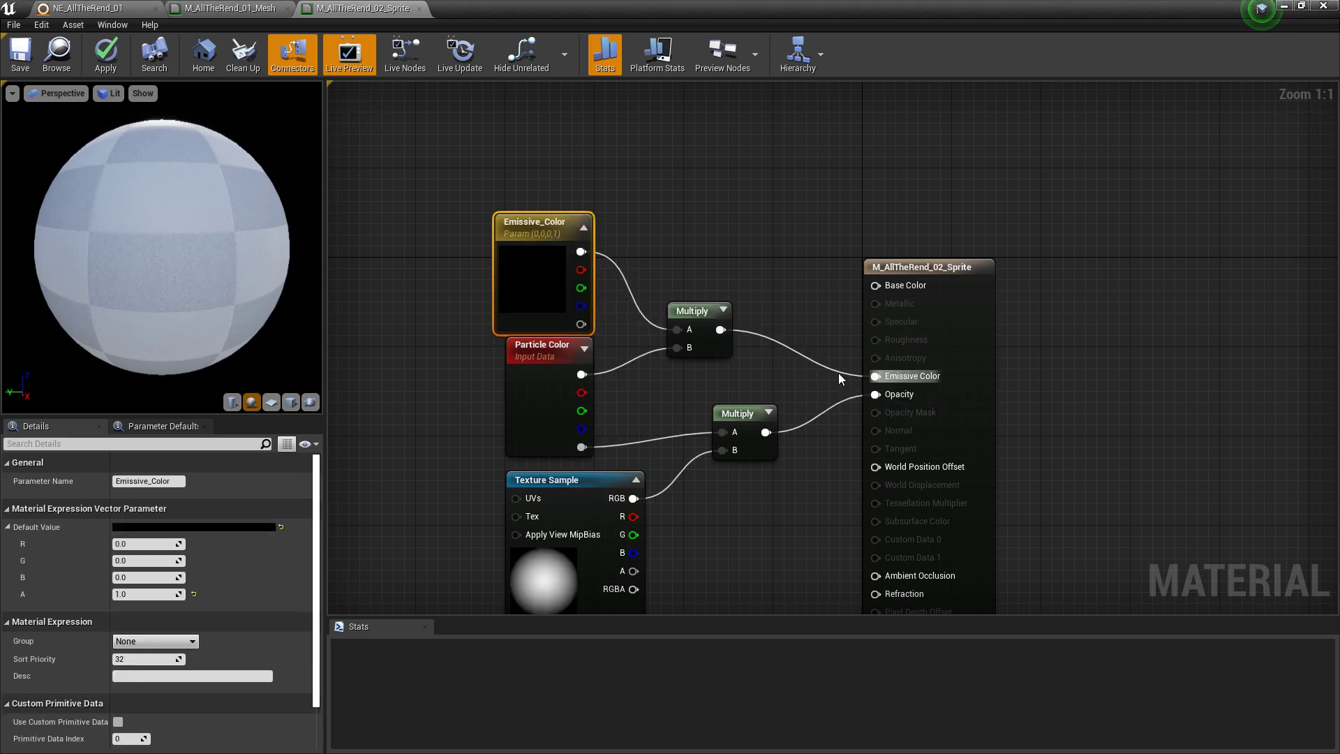
{"action": "left_click", "coordinate": [21, 56]}
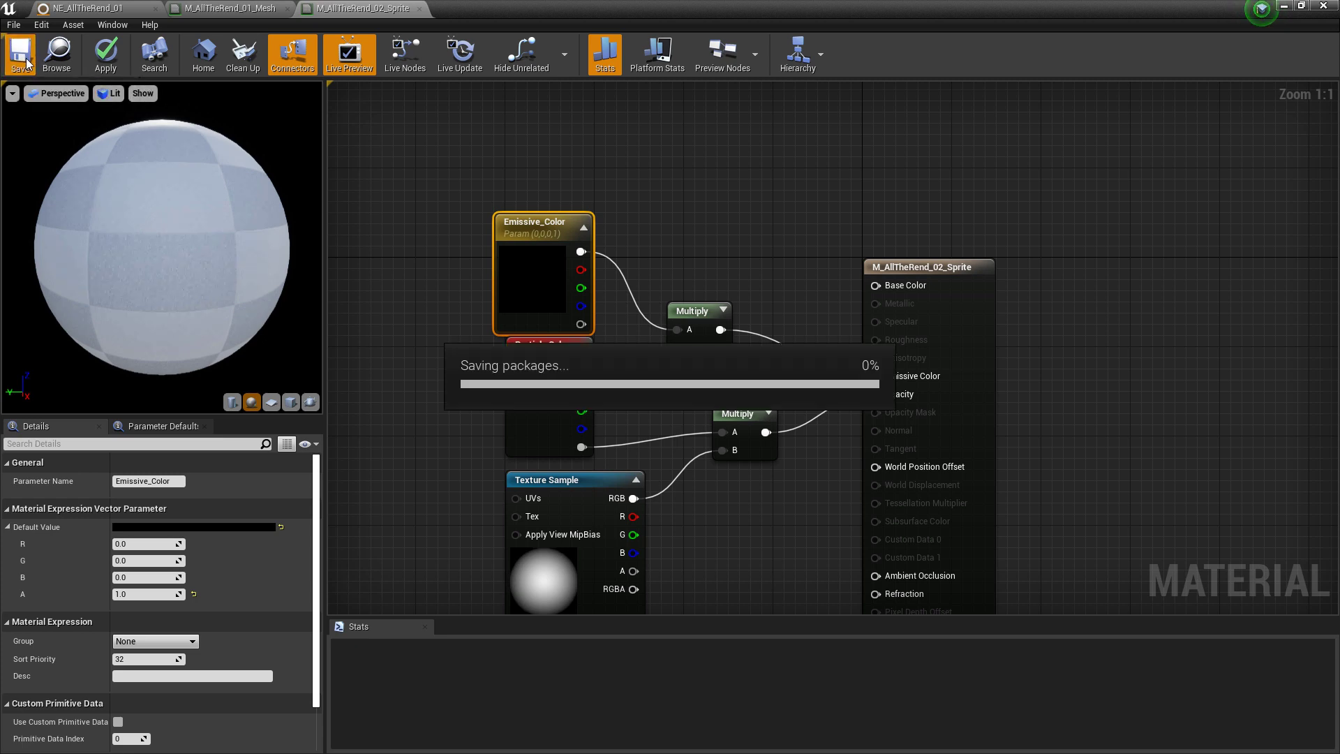
Open M_AllTheRend_03_Ribbon and multiply a new Constant3Vector by Particle Color into the Emissive Color input.
{"action": "left_click", "coordinate": [57, 56]}
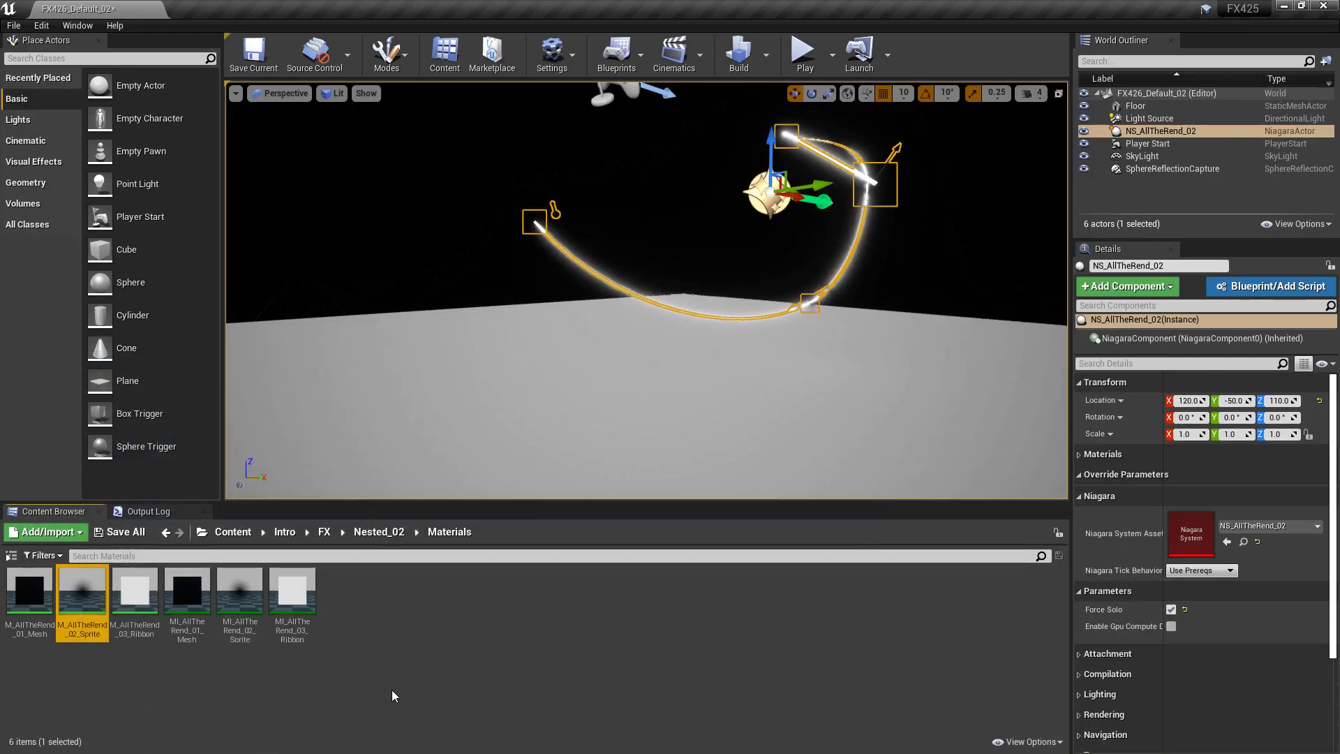
{"action": "double_click", "coordinate": [143, 599]}
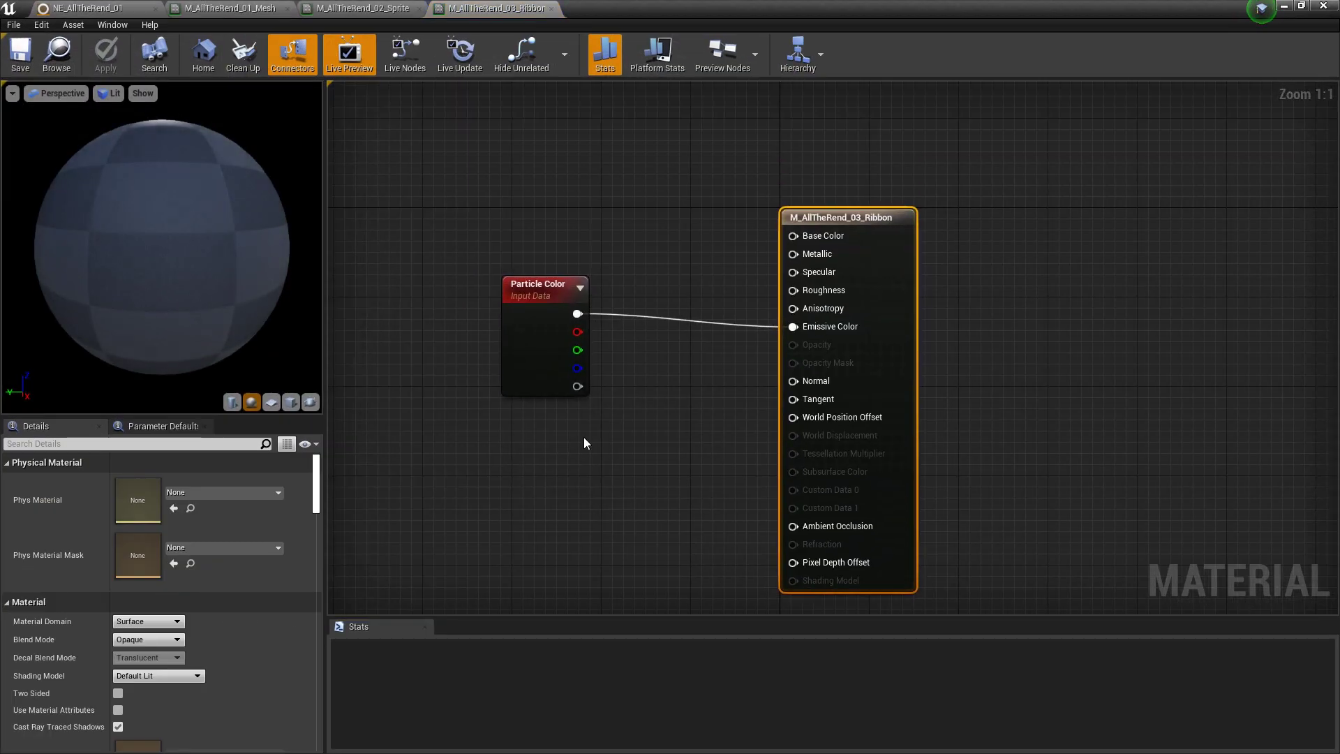
{"action": "left_click", "coordinate": [511, 184]}
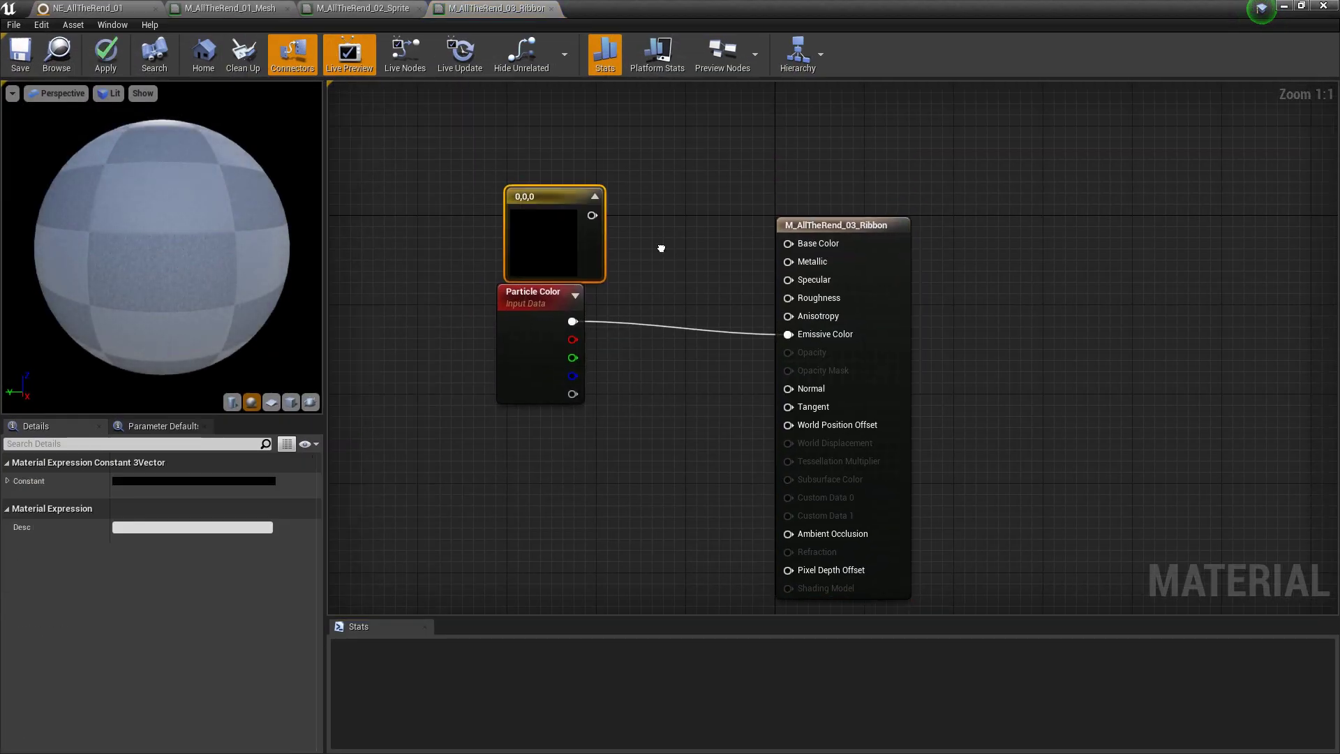
{"action": "right_click_drag", "start_coordinate": [661, 249], "coordinate": [679, 322]}
{"action": "left_click_drag", "start_coordinate": [575, 278], "coordinate": [555, 262]}
{"action": "left_click", "coordinate": [668, 328]}
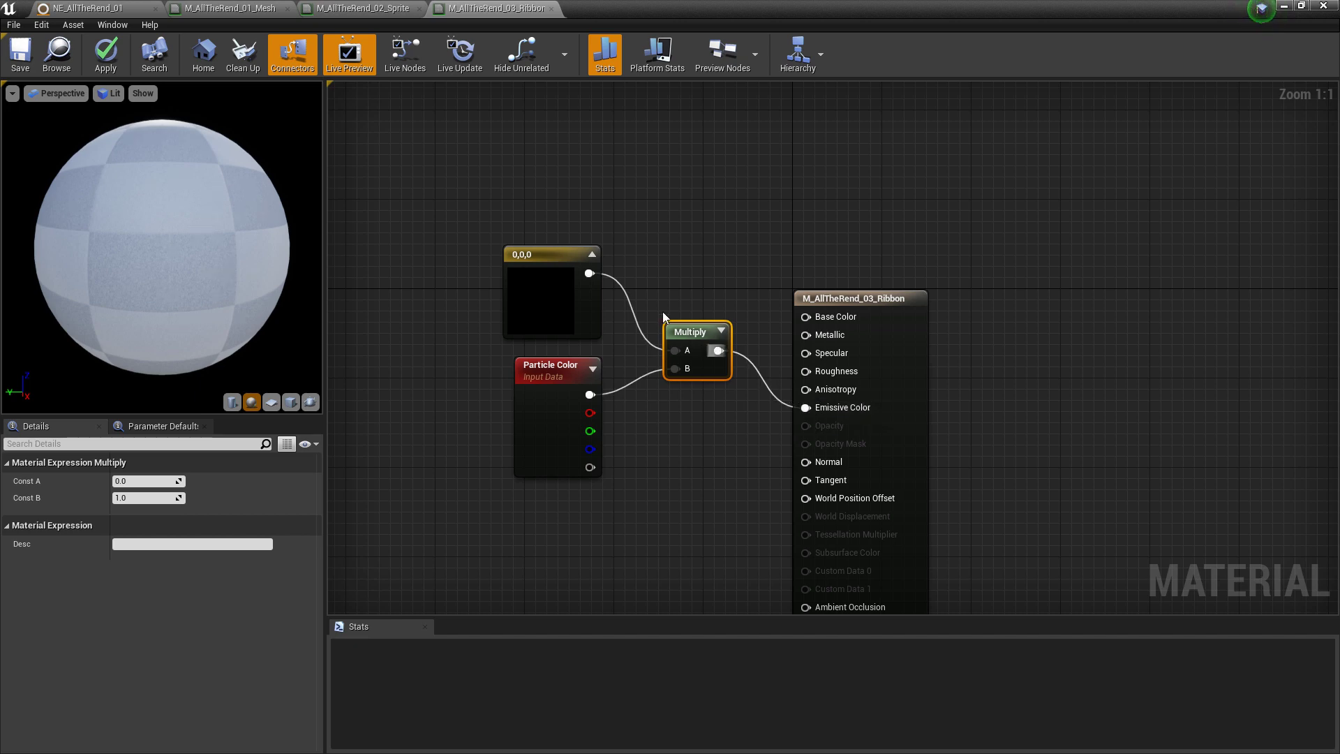
Convert the ribbon material's constant to a parameter named Emissive_Color and save the material.
{"action": "right_click", "coordinate": [554, 290]}
{"action": "left_click", "coordinate": [604, 340]}
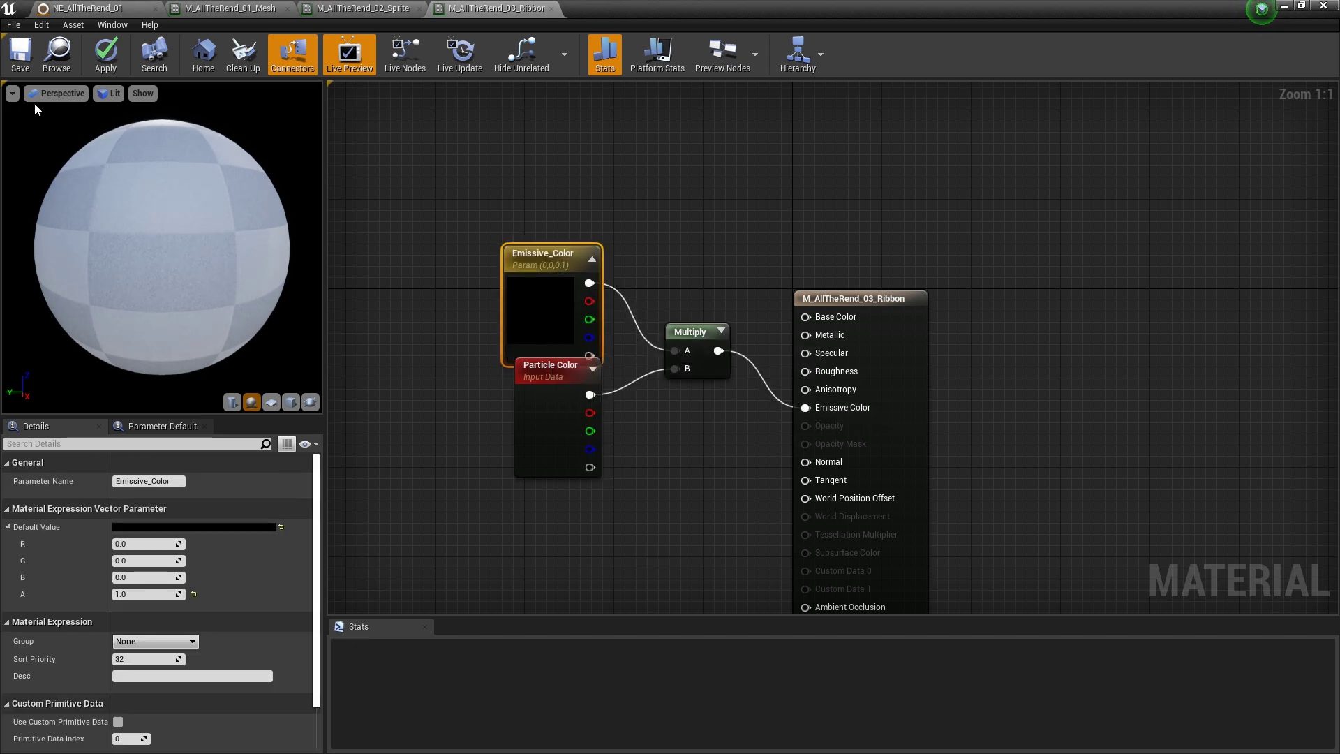
{"action": "key", "text": "ctrl+s"}
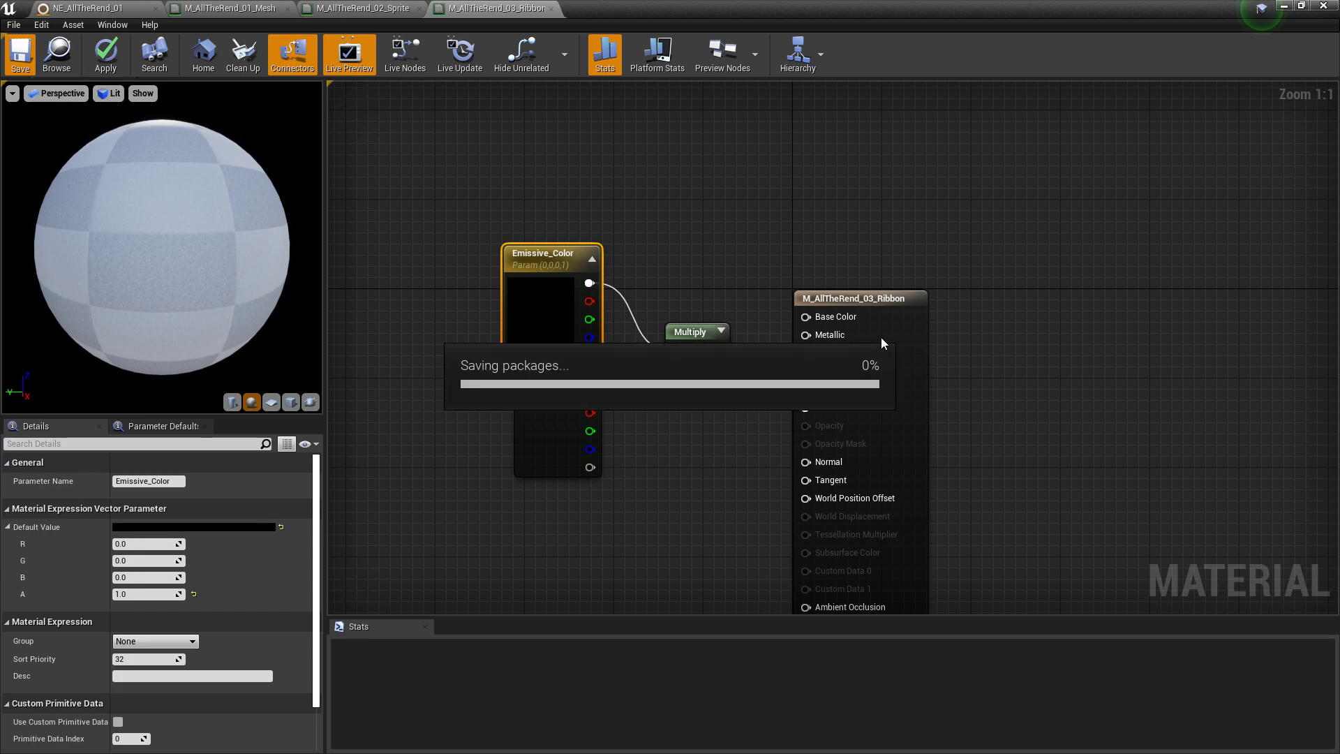
Close the three material editors and return to the level, with the NS_AllTheRend_02 effect in view.
{"action": "left_click", "coordinate": [288, 9]}
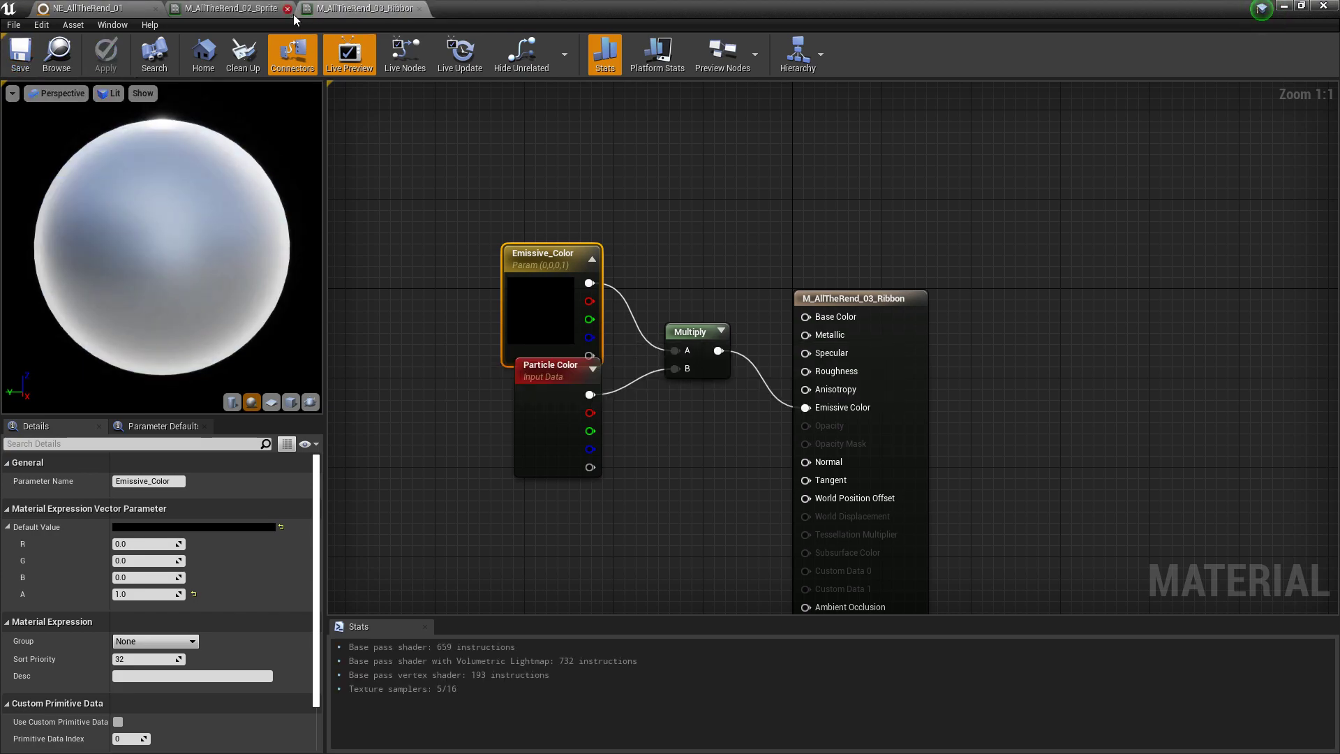
{"action": "left_click", "coordinate": [288, 9]}
{"action": "left_click", "coordinate": [287, 9]}
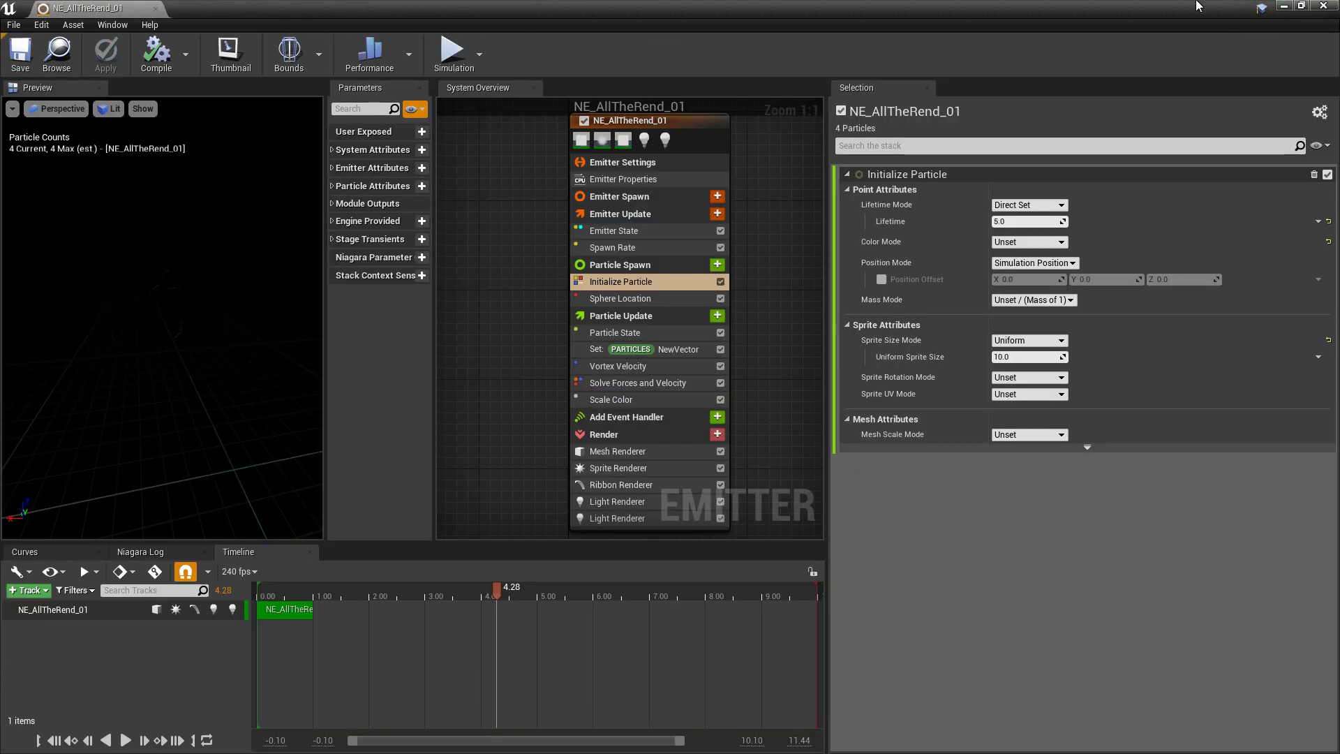
{"action": "left_click", "coordinate": [1288, 7]}
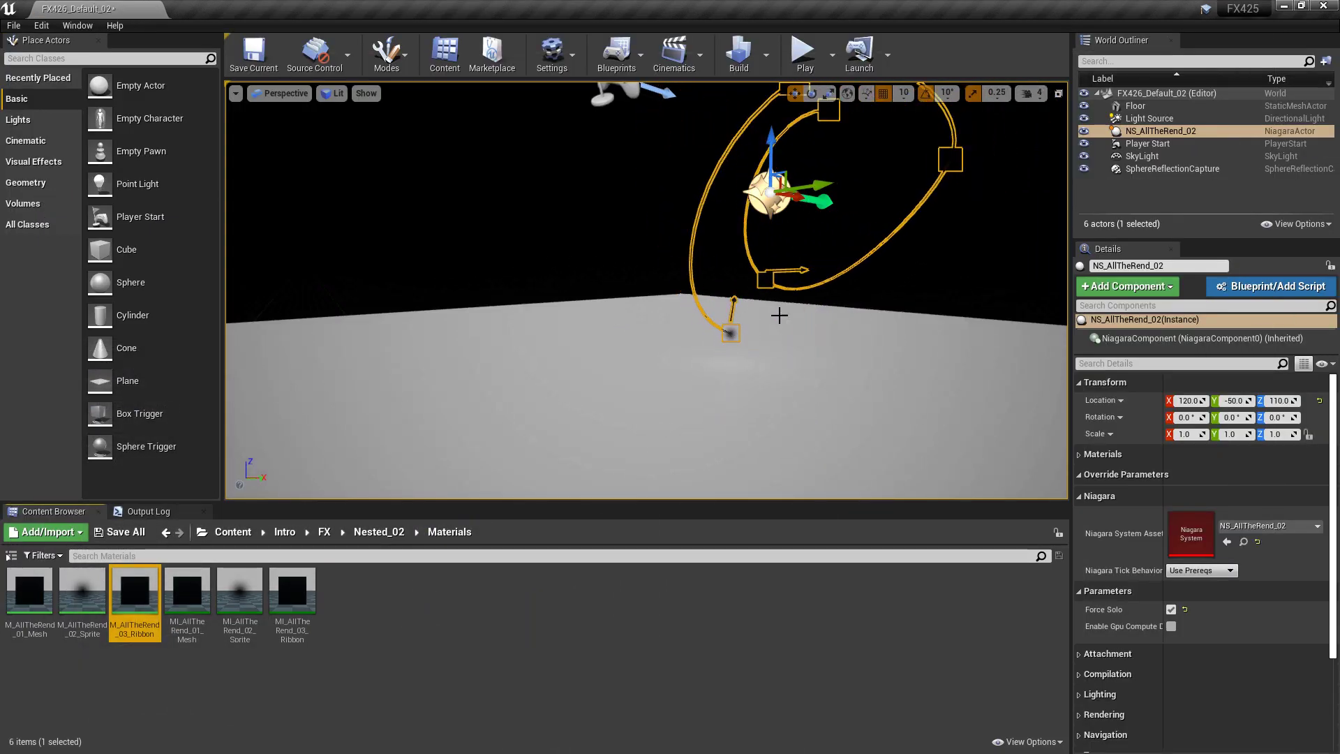
{"action": "right_click_drag", "start_coordinate": [767, 398], "coordinate": [834, 335]}
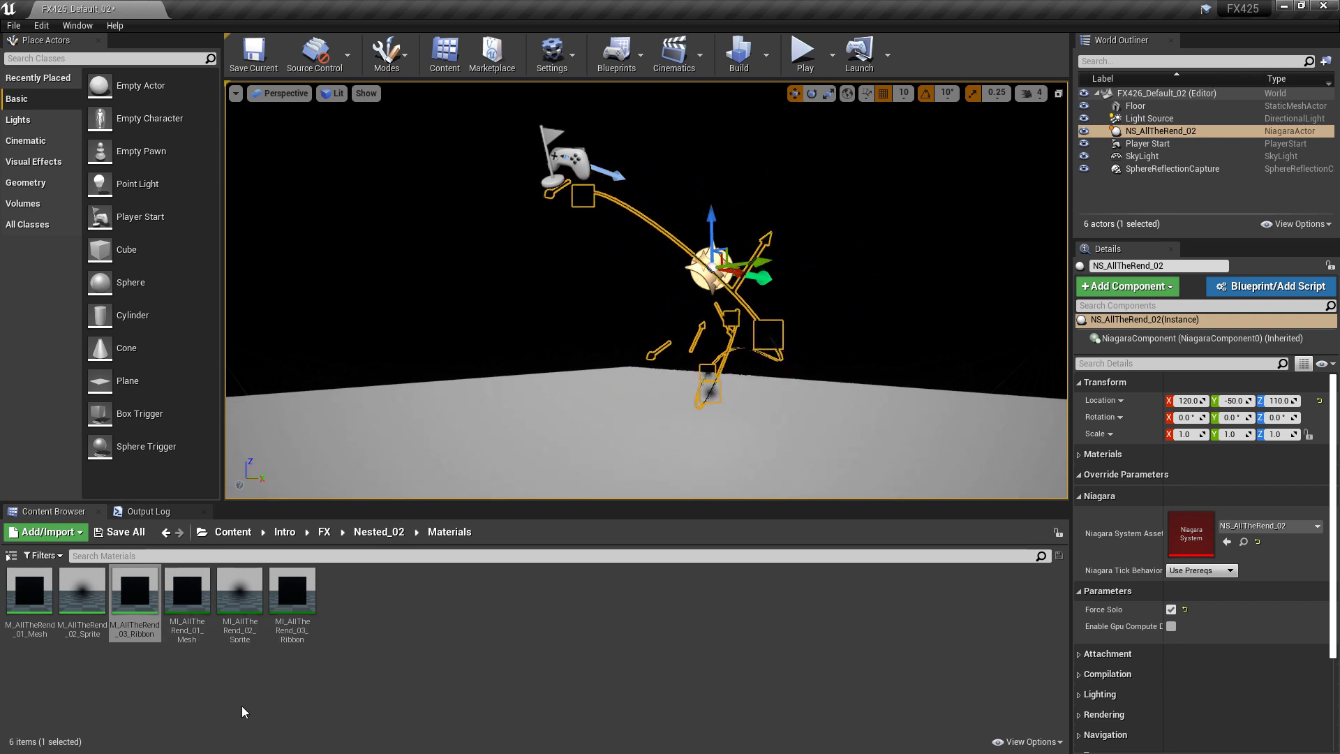
Open the MI_AllTheRend_01_Mesh material instance and place its window so the level's particle effect stays in view.
{"action": "double_click", "coordinate": [187, 592]}
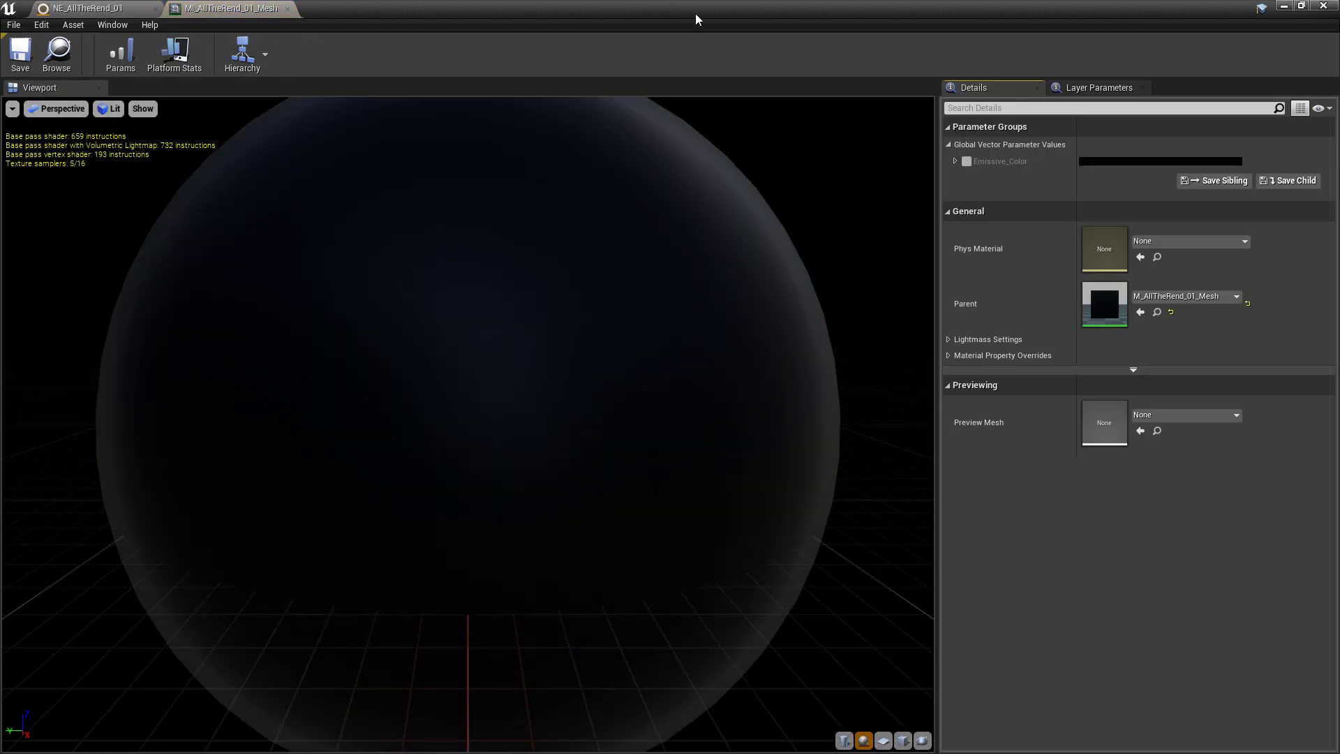
{"action": "left_click_drag", "start_coordinate": [695, 14], "coordinate": [1086, 209]}
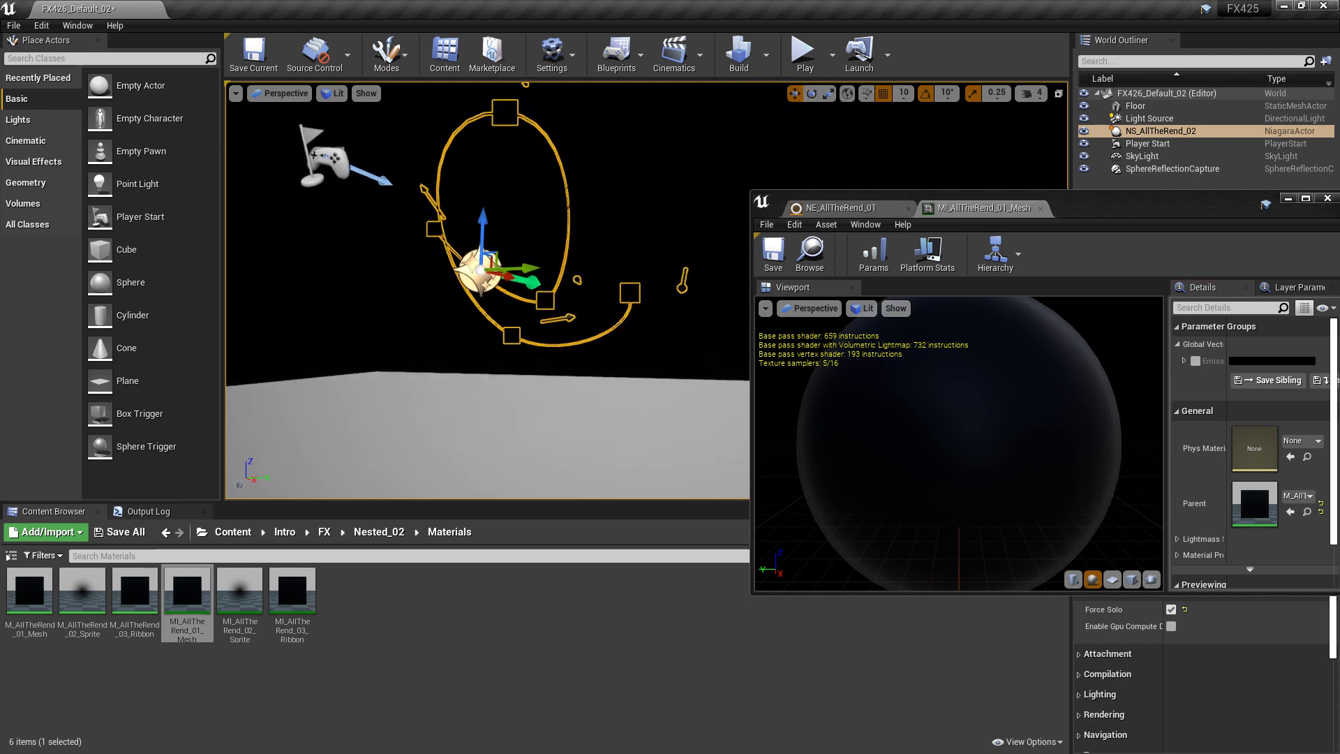
{"action": "left_click_drag", "start_coordinate": [1083, 207], "coordinate": [1031, 175]}
Override Emissive_Color in the mesh material instance with pure red (R 1.0, G 0.0, B 0.0) and close its editor.
{"action": "left_click", "coordinate": [1139, 336]}
{"action": "left_click", "coordinate": [1188, 337]}
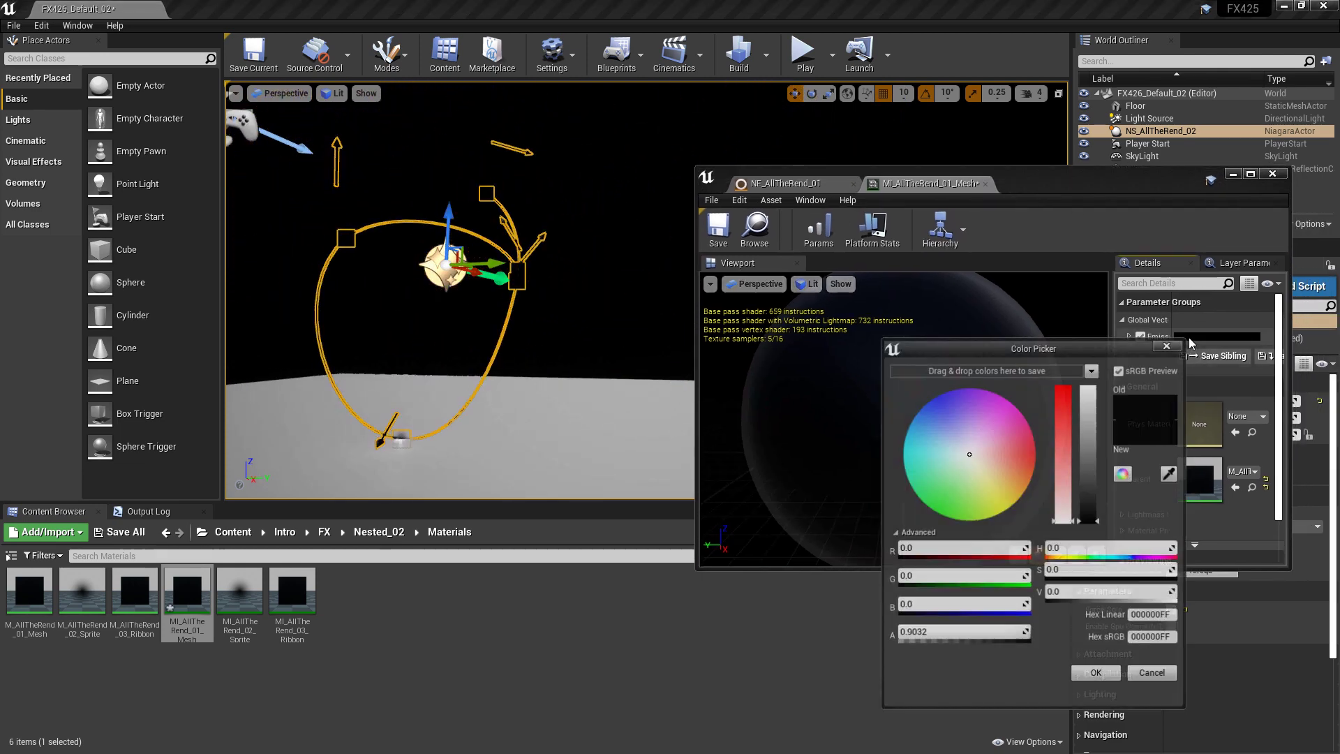
{"action": "left_click_drag", "start_coordinate": [1061, 477], "coordinate": [1076, 392]}
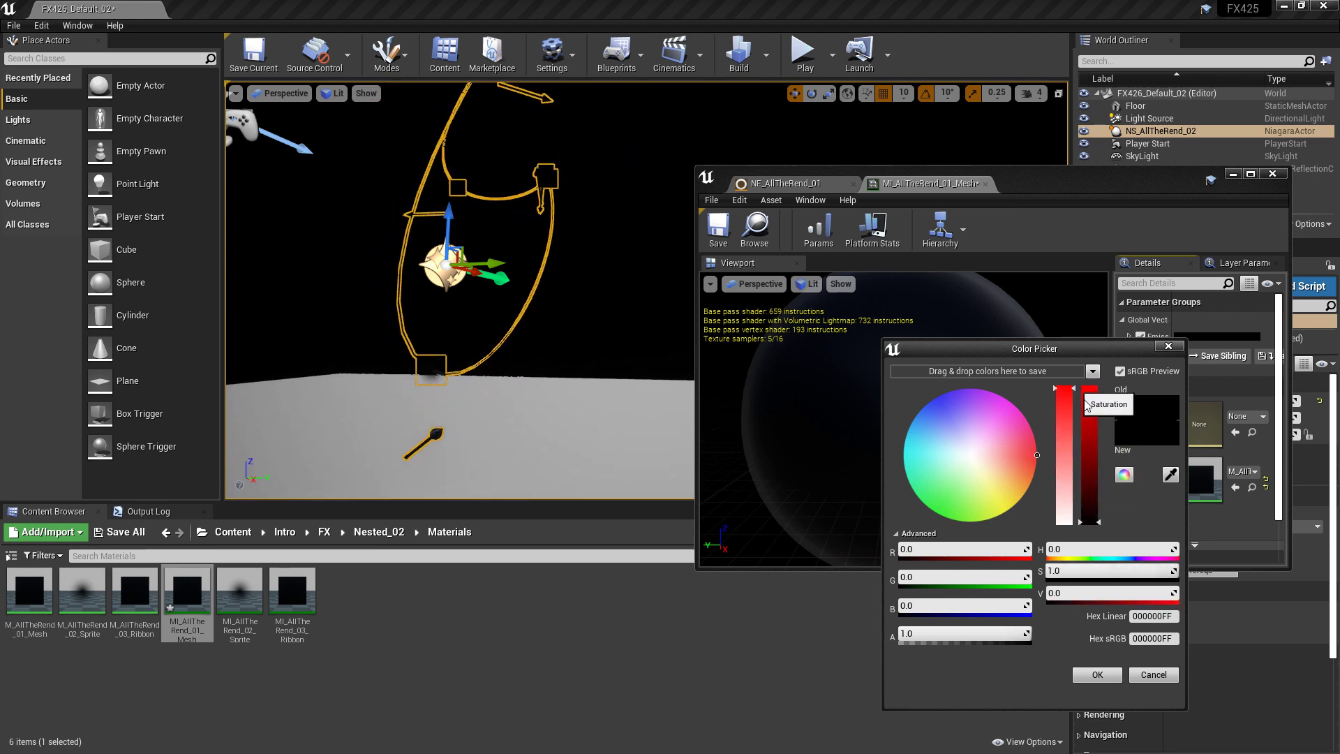
{"action": "left_click", "coordinate": [1091, 410]}
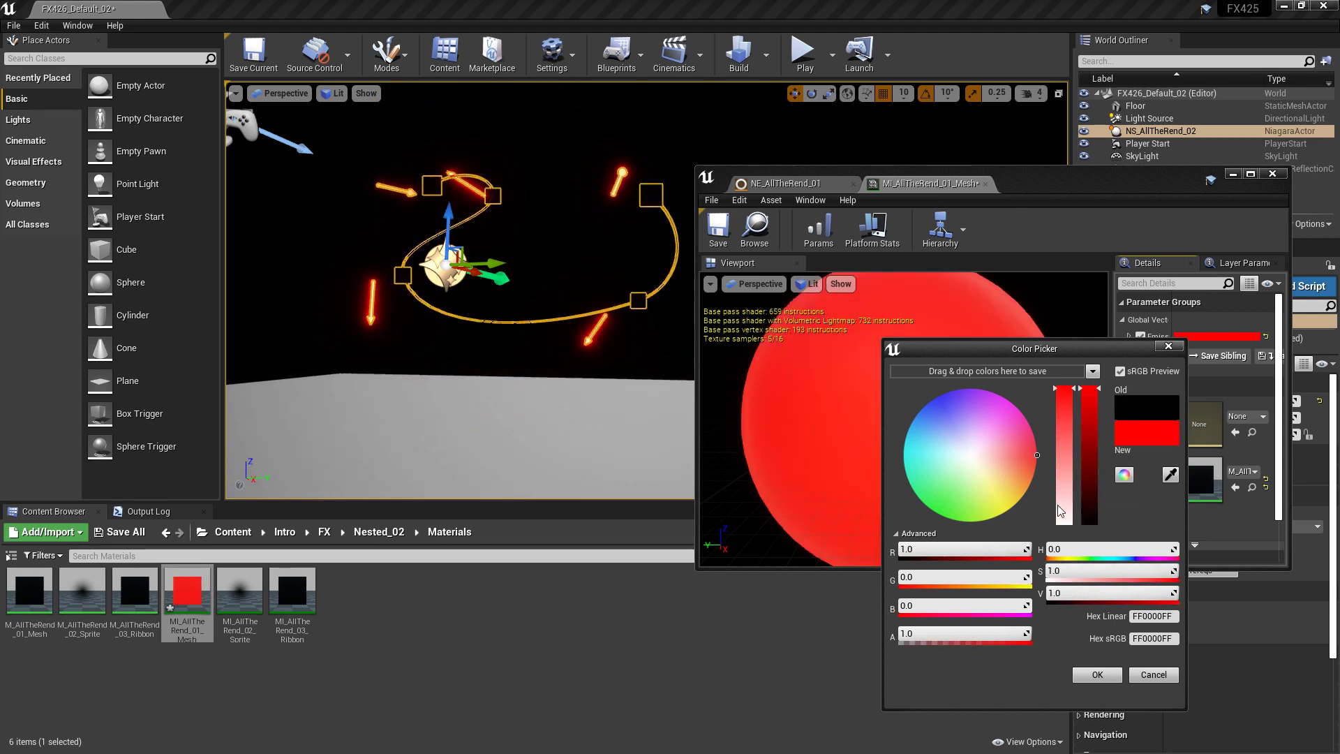
{"action": "left_click", "coordinate": [1098, 674]}
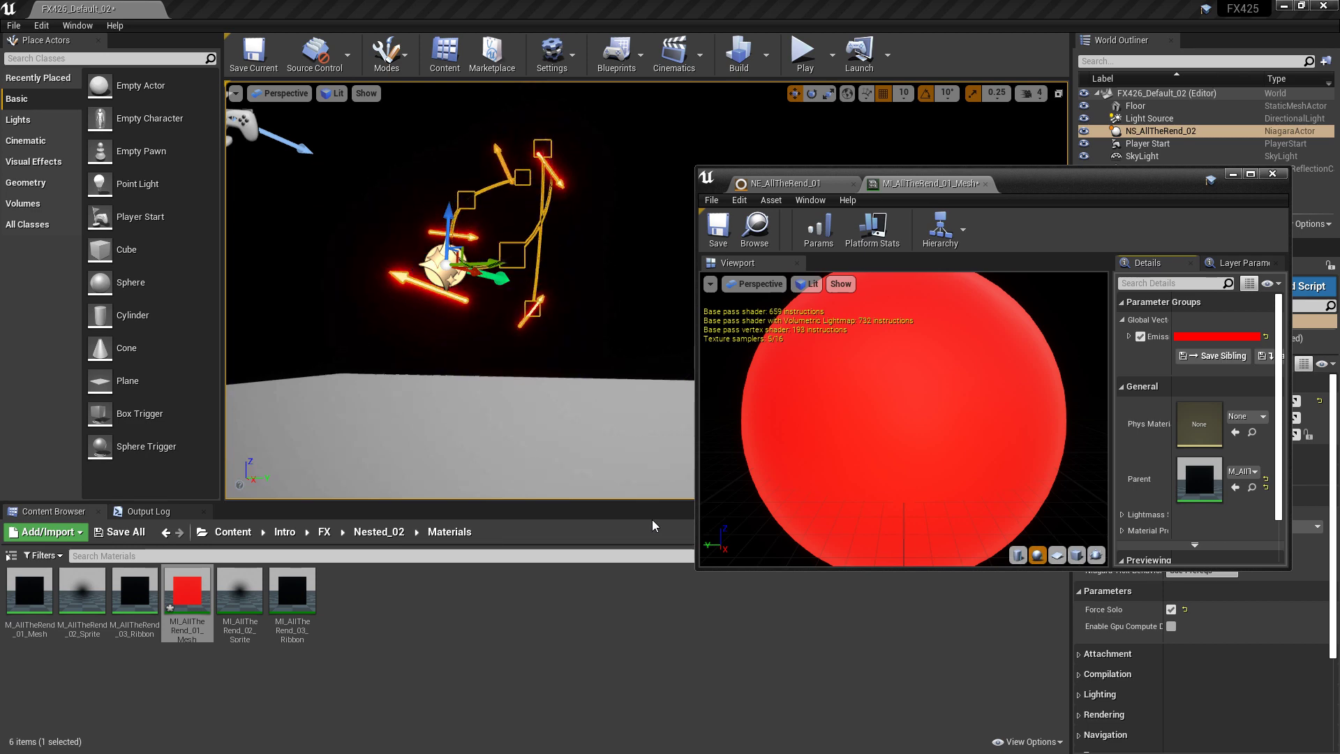
{"action": "left_click", "coordinate": [1272, 174]}
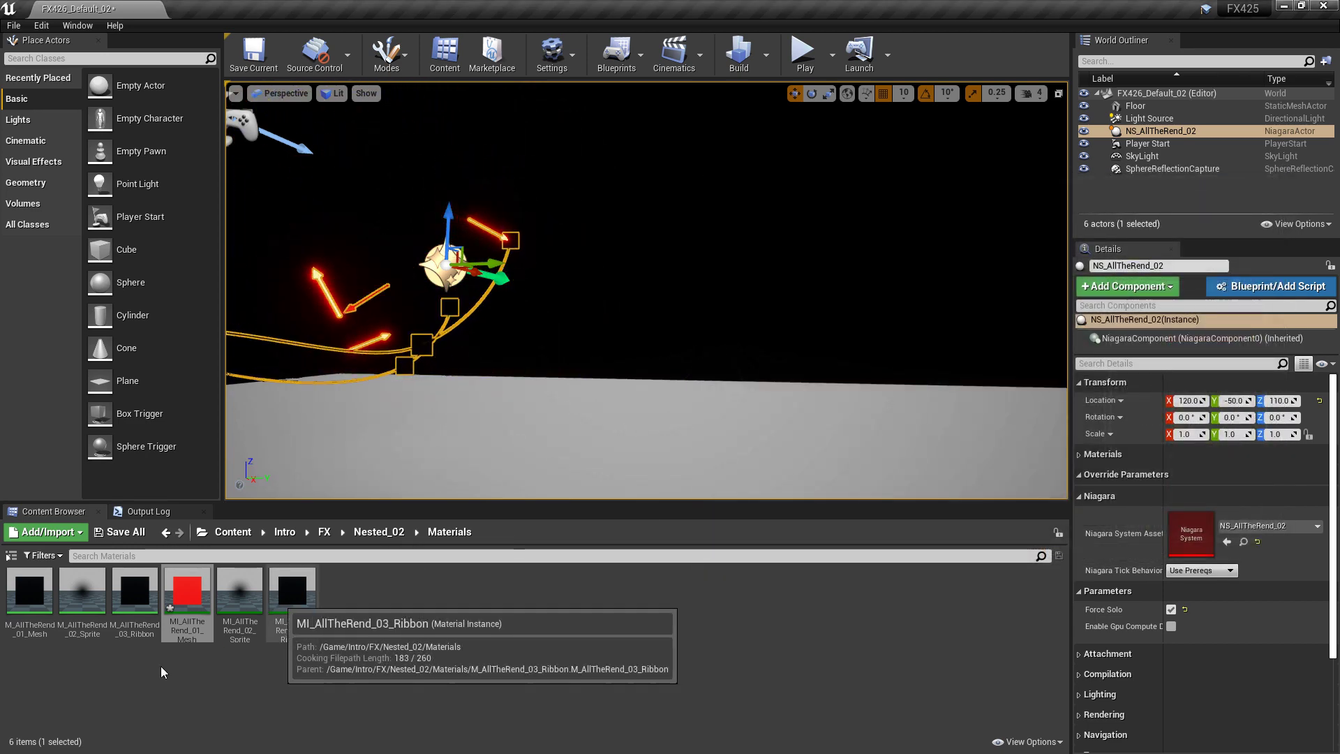
Open MI_AllTheRend_02_Sprite and override its Emissive_Color with light blue (hex sRGB 57DBFEFF).
{"action": "double_click", "coordinate": [239, 593]}
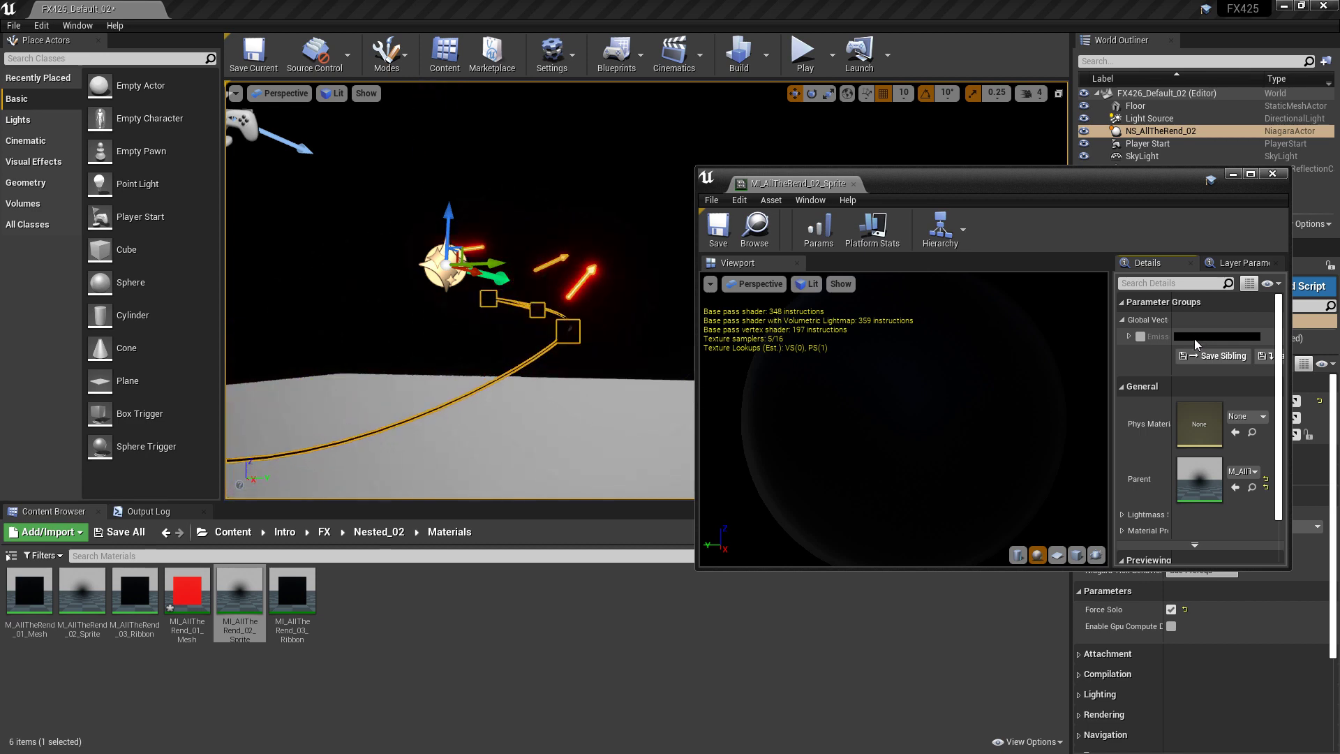
{"action": "left_click", "coordinate": [1141, 336]}
{"action": "left_click", "coordinate": [1188, 337]}
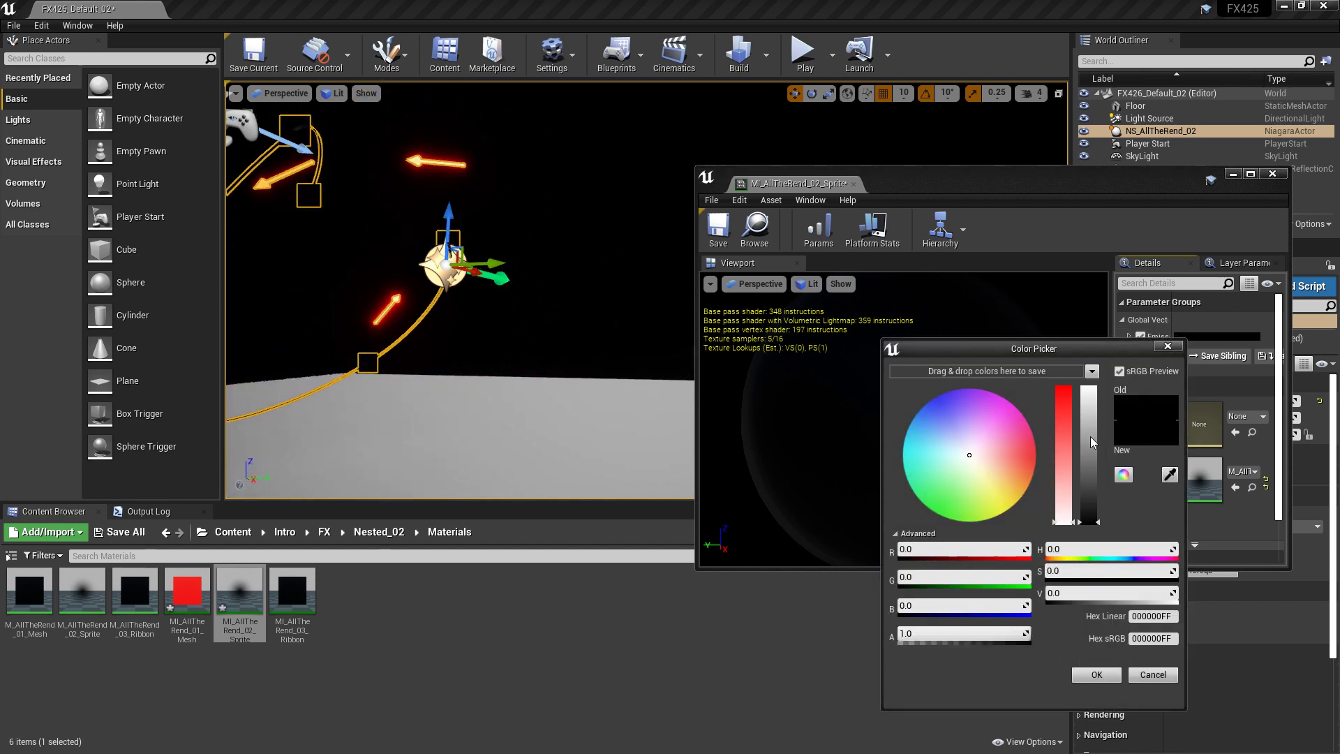
{"action": "left_click_drag", "start_coordinate": [1090, 437], "coordinate": [1089, 388]}
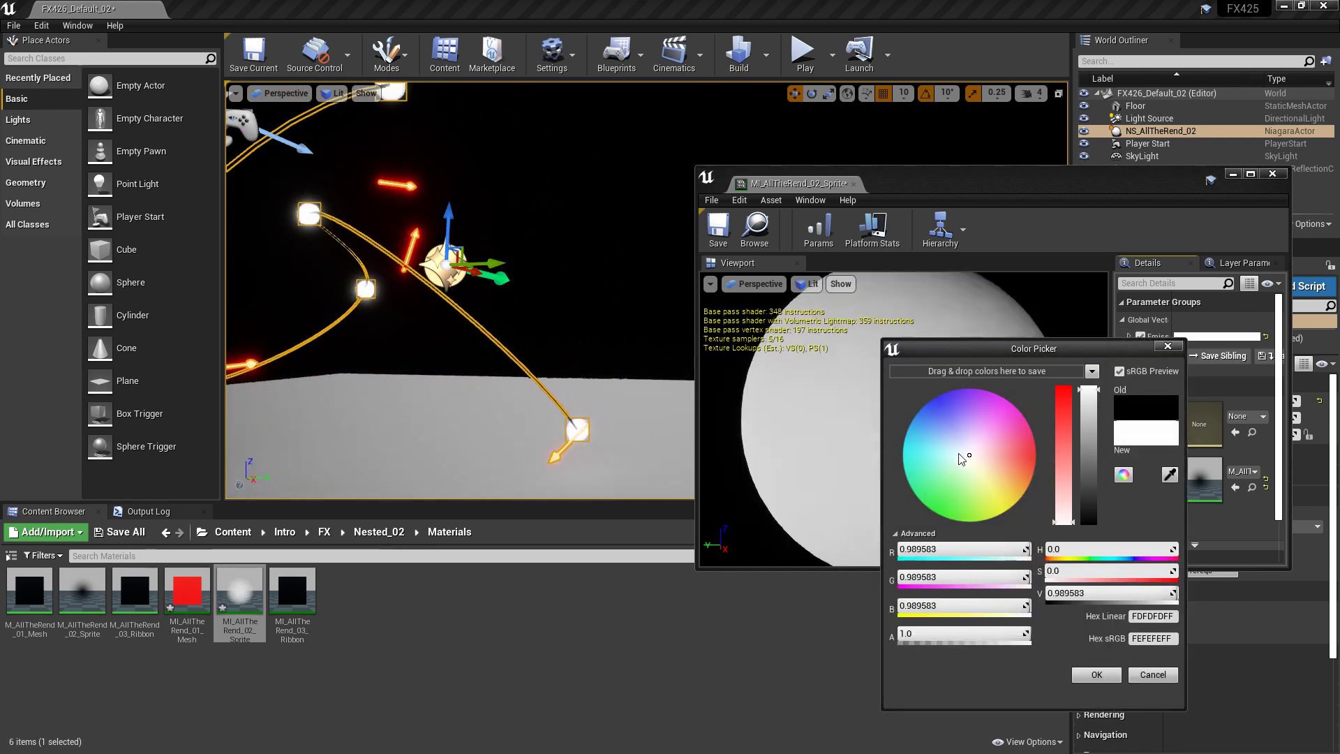
{"action": "left_click_drag", "start_coordinate": [950, 441], "coordinate": [912, 435]}
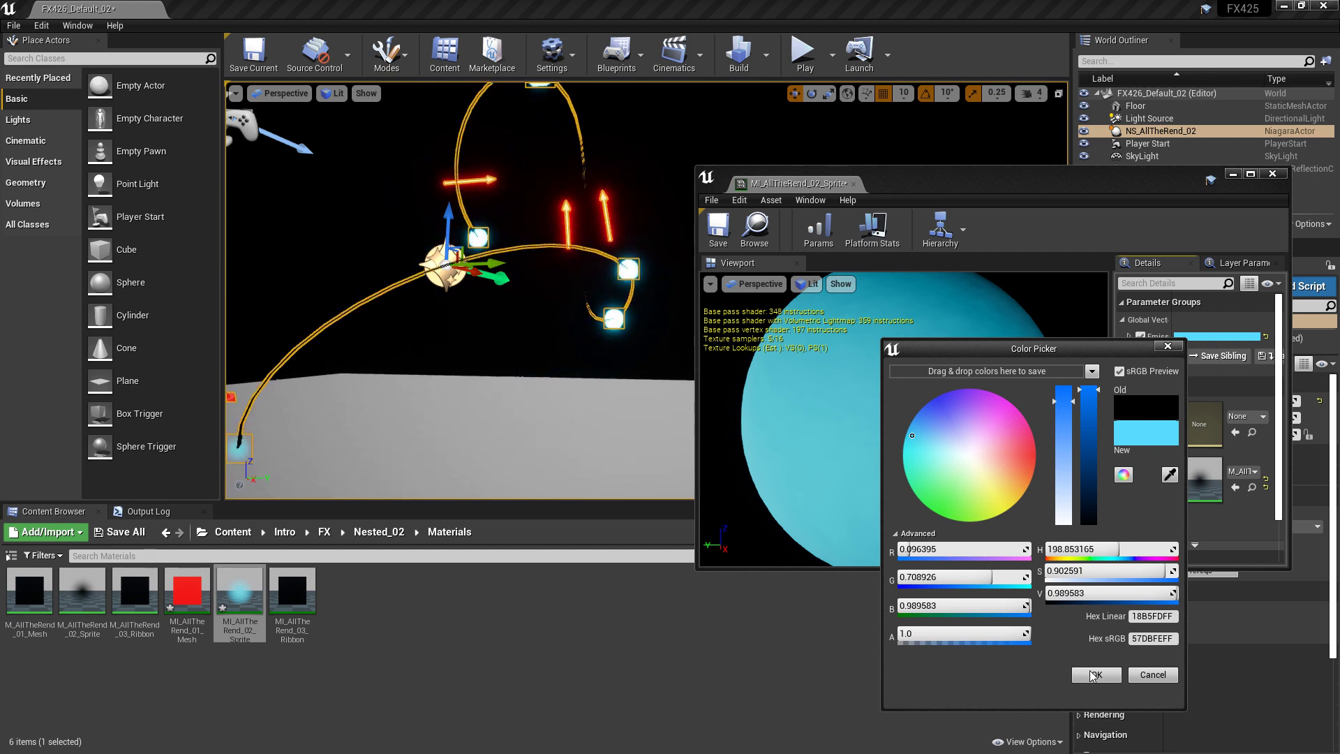
{"action": "left_click", "coordinate": [383, 647]}
Open the MI_AllTheRend_03_Ribbon material instance.
{"action": "left_click", "coordinate": [302, 591]}
{"action": "double_click", "coordinate": [302, 591]}
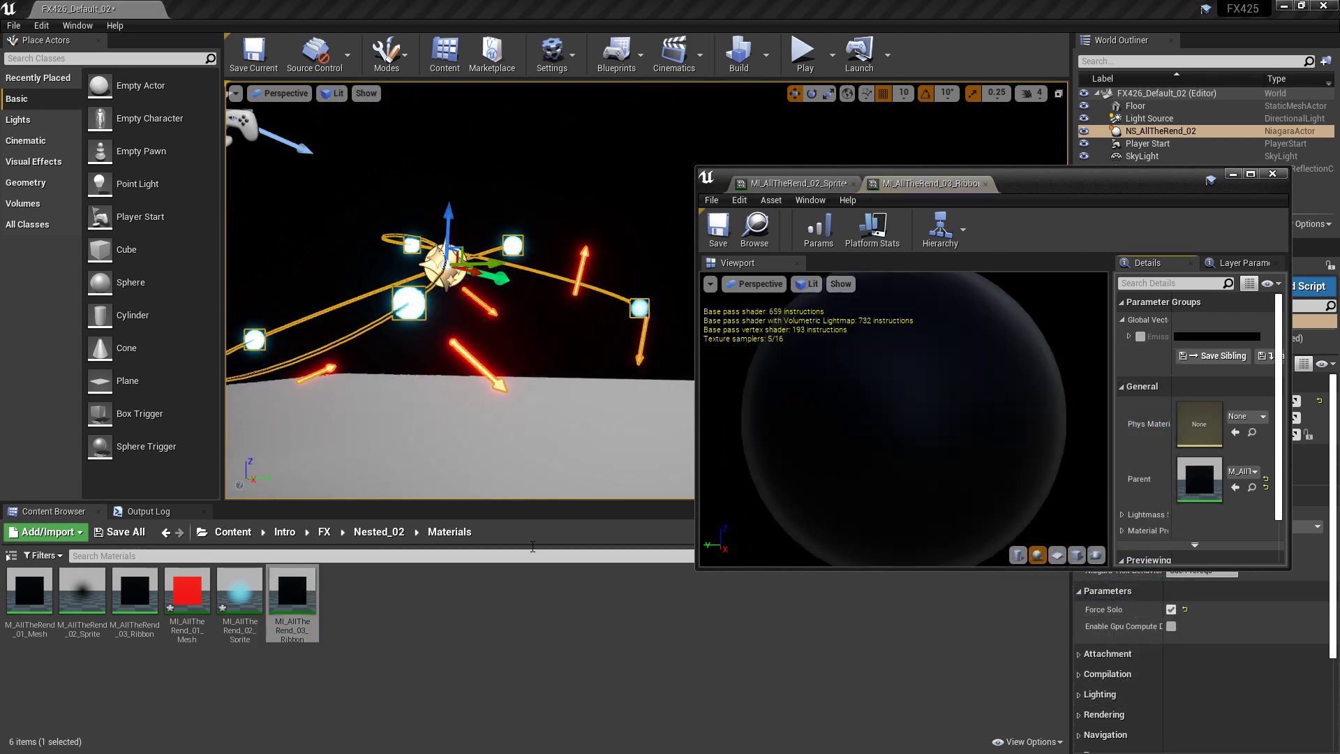